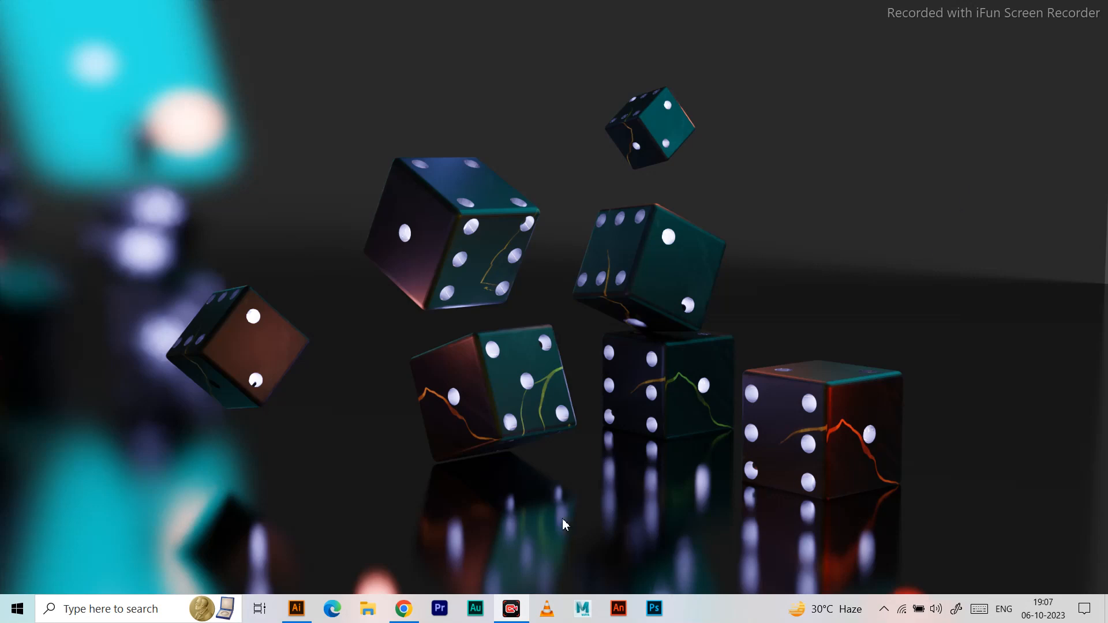
Switch to Illustrator and add the point text "ENTER" on the artboard.
click(297, 609)
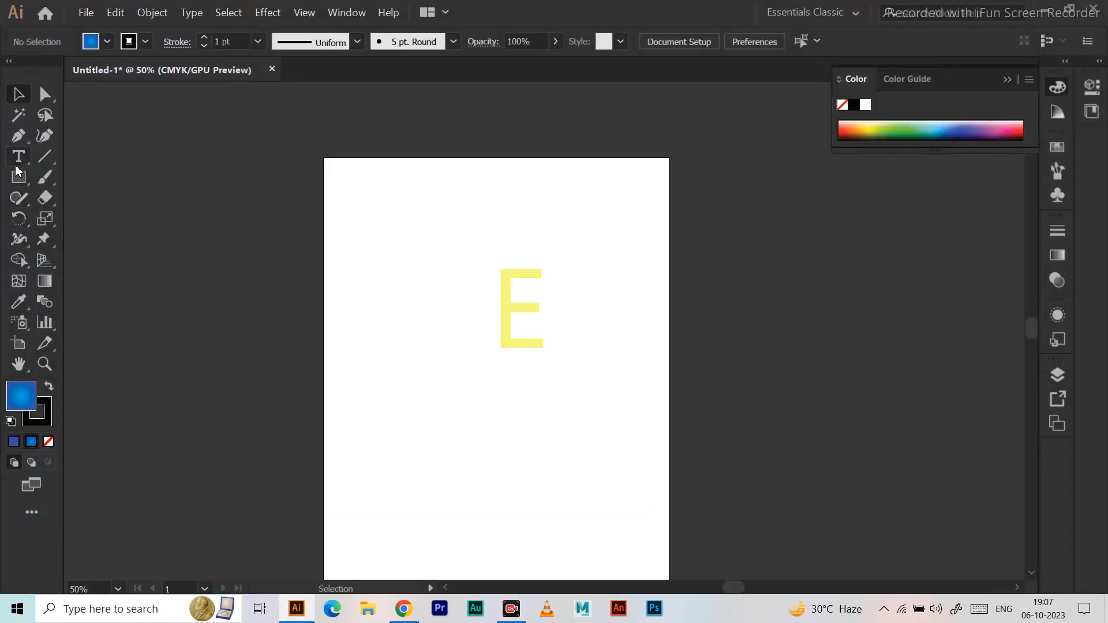
key(t)
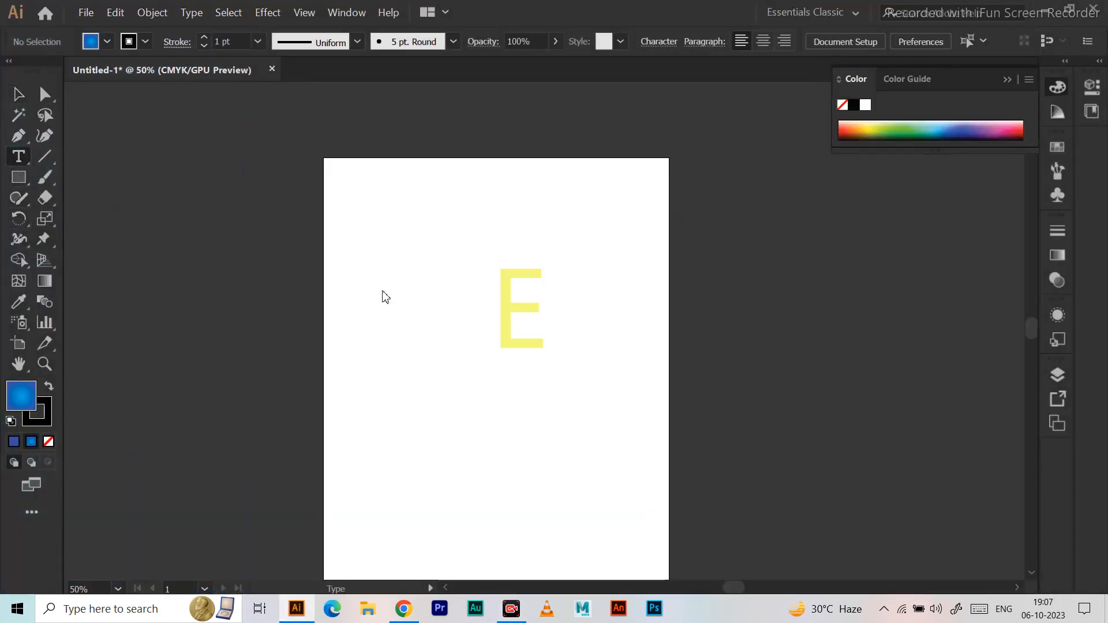
click(401, 347)
key(BackSpace)
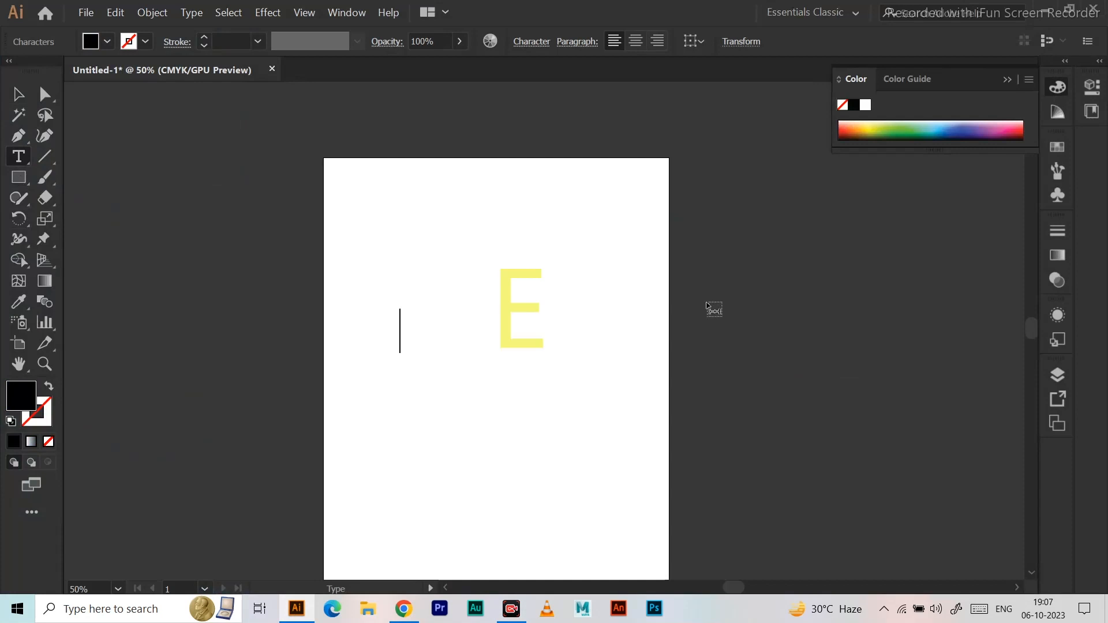
text(ENTER)
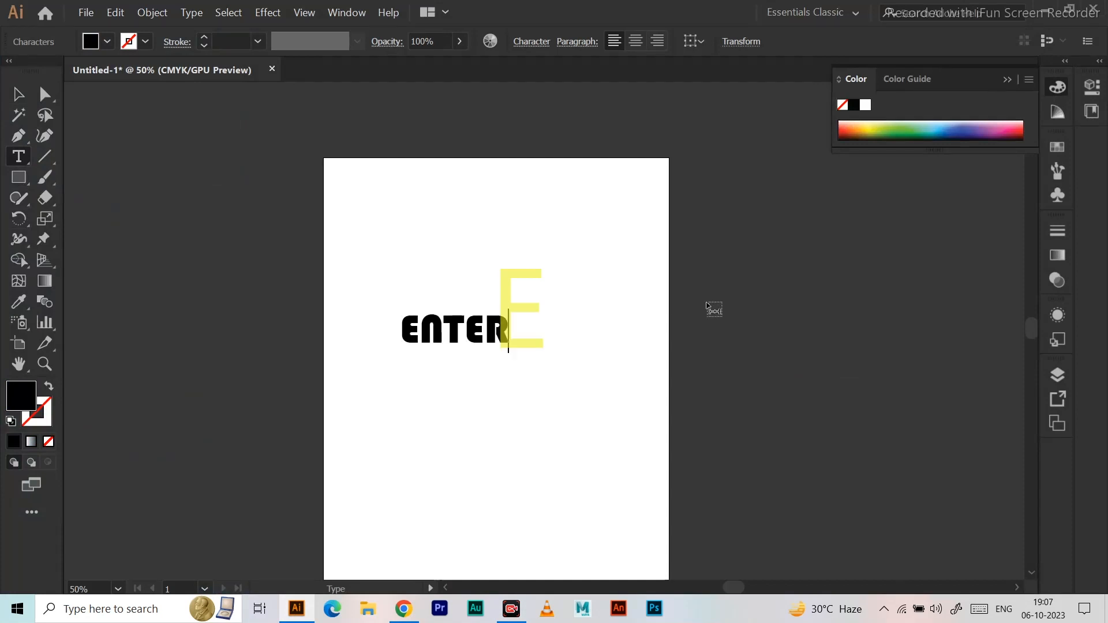
key(Escape)
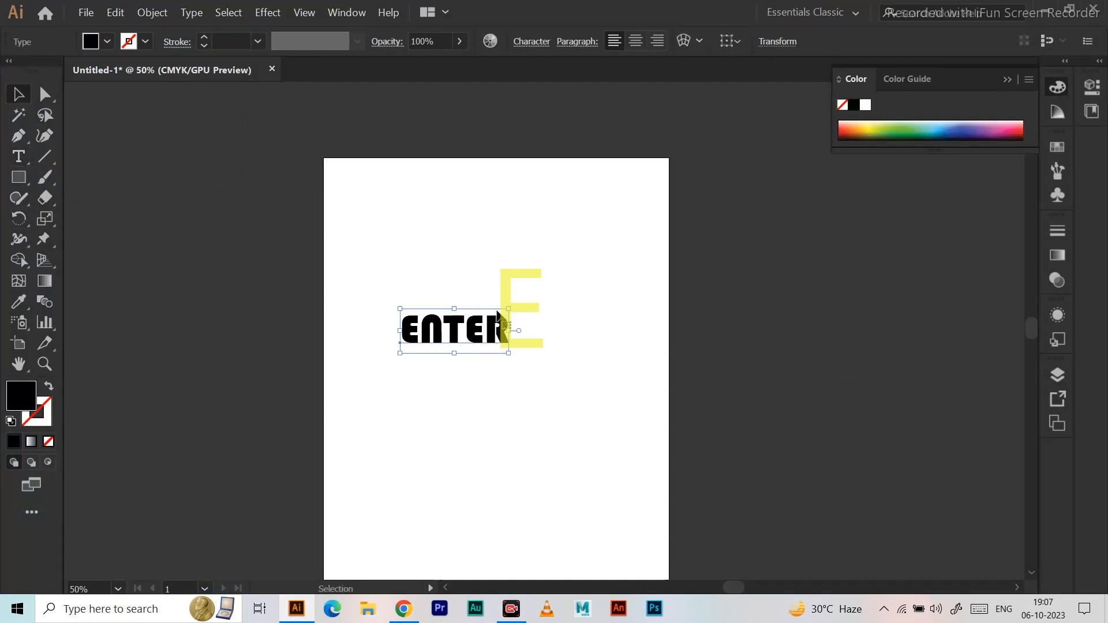
Scale the ENTER text up to span most of the artboard's width and reposition it.
drag(509, 309, 656, 250)
drag(472, 314, 459, 322)
scroll(458, 324, up, 2)
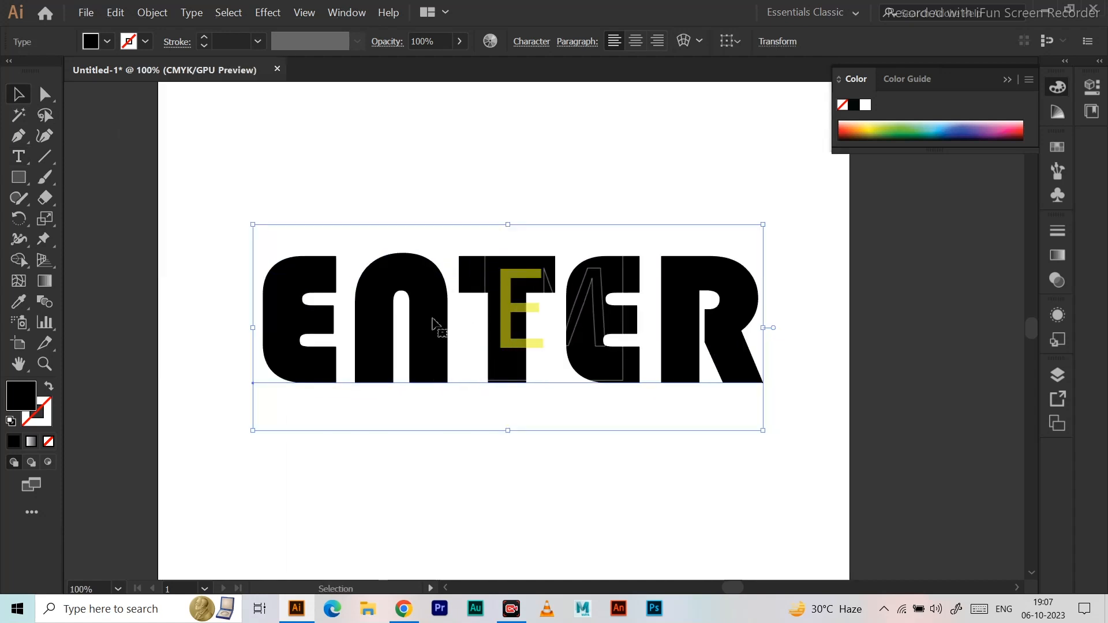
scroll(433, 321, up, 1)
Change the font of the whole word ENTER to Berlin Sans FB Demi Bold.
click(18, 157)
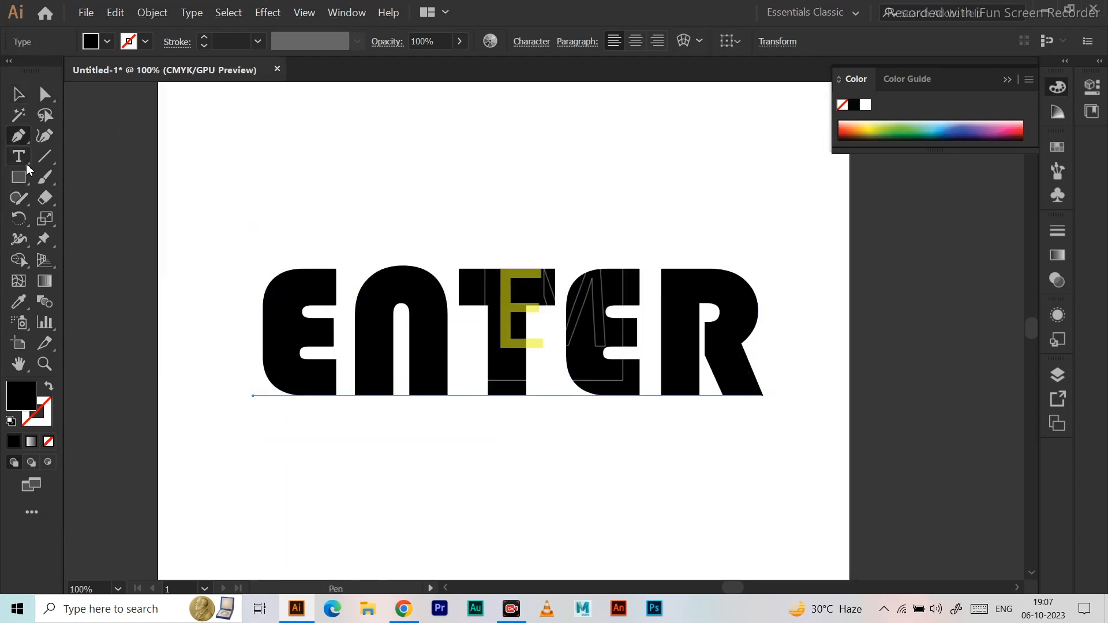
drag(264, 292, 765, 337)
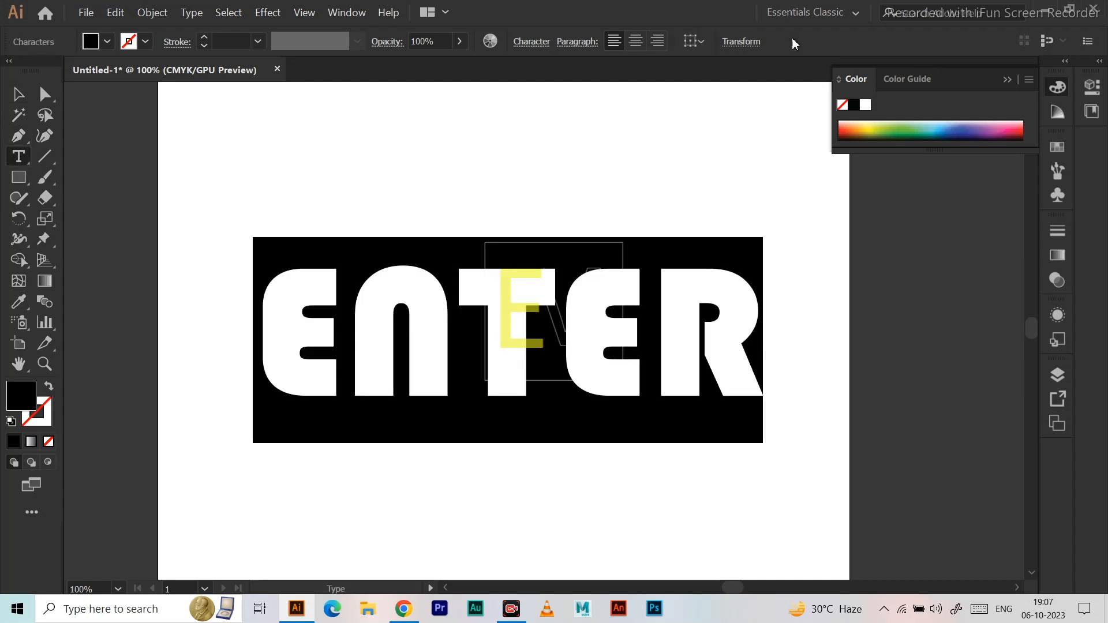
click(537, 42)
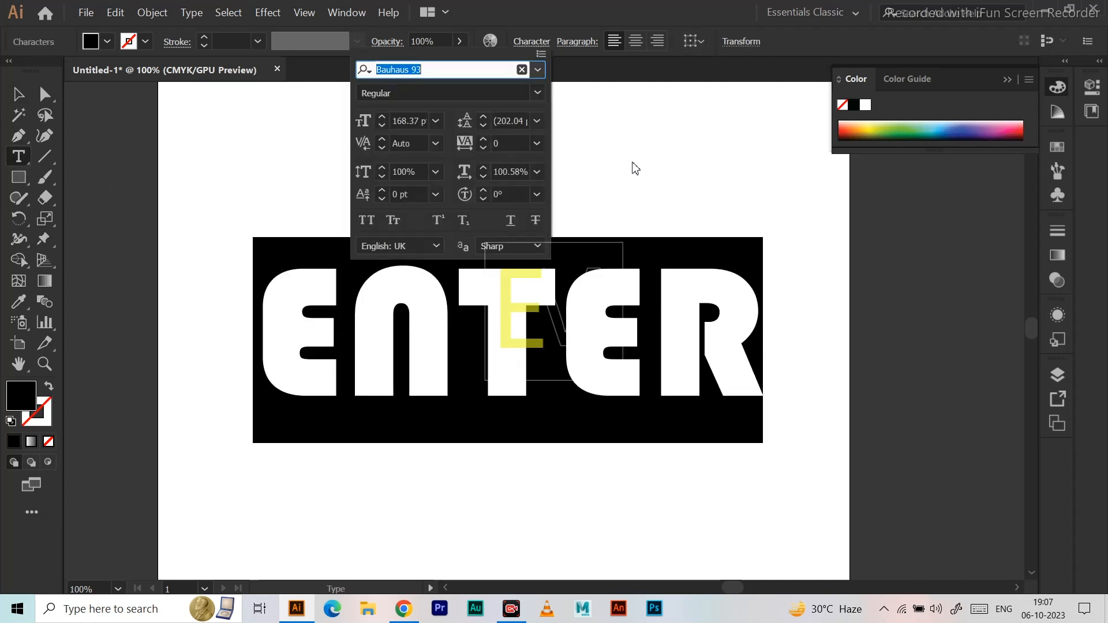
click(538, 70)
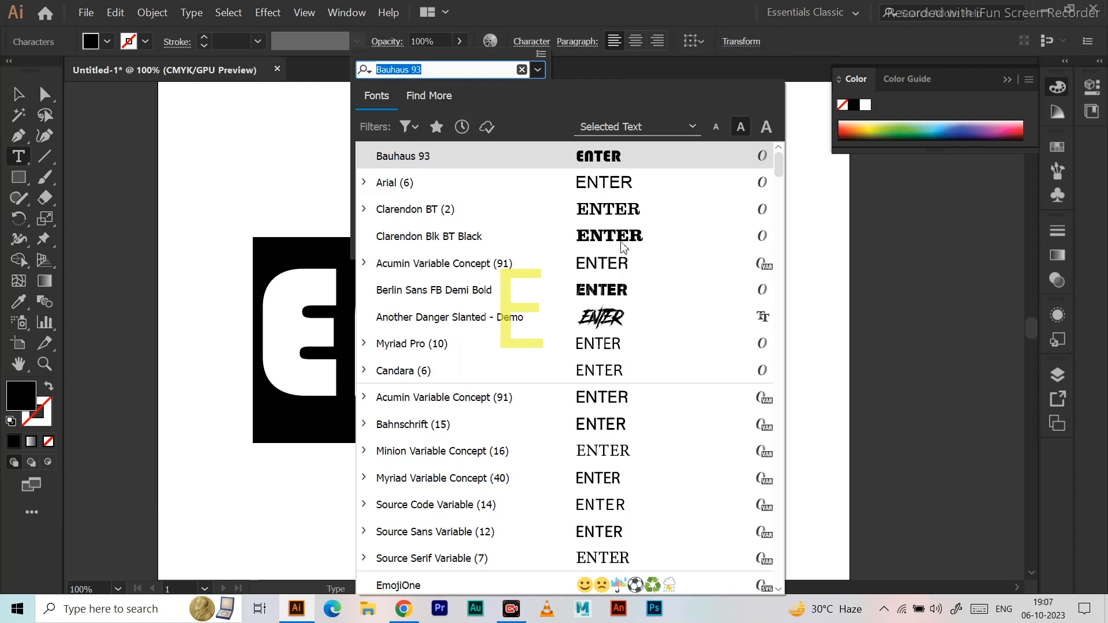
click(609, 290)
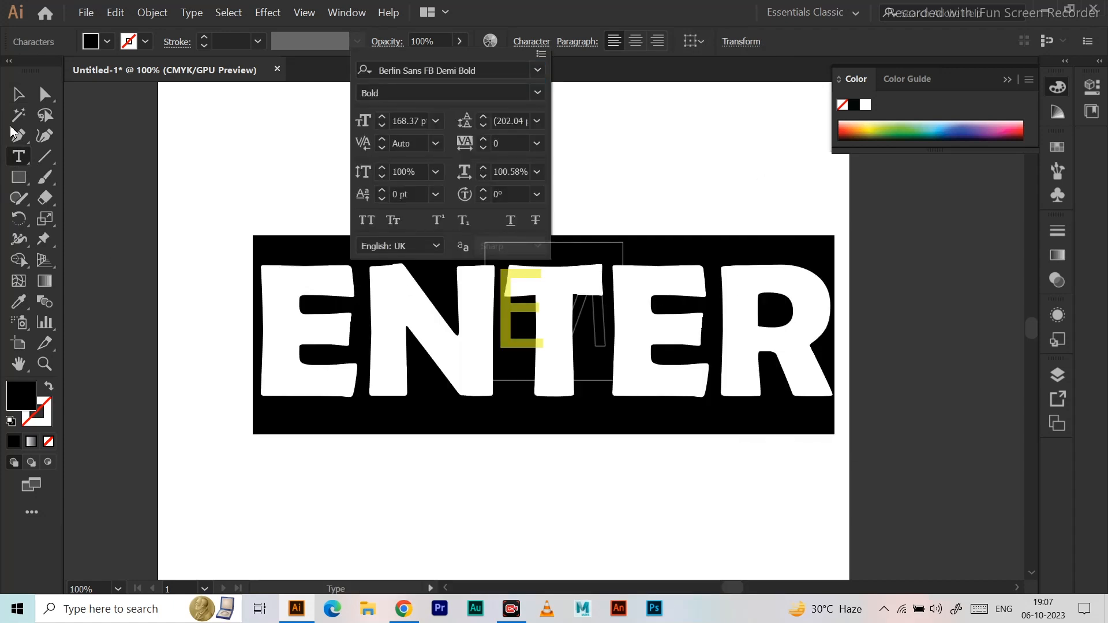
click(22, 102)
click(459, 169)
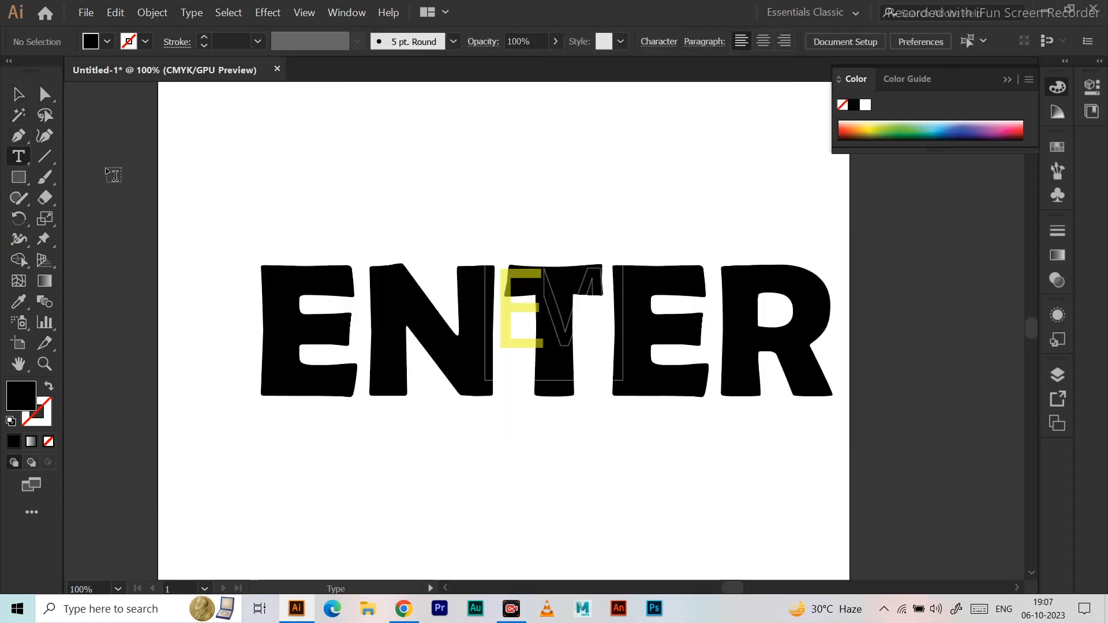
Fill all the ENTER letters with light blue and centre the text on the artboard.
click(17, 95)
click(19, 157)
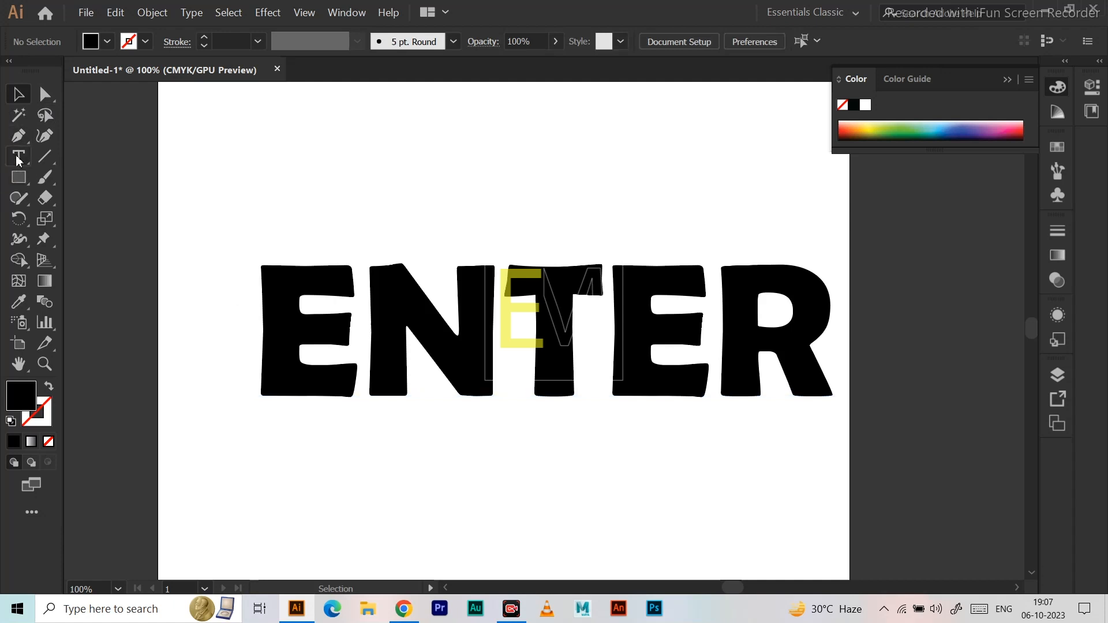
drag(269, 322, 831, 346)
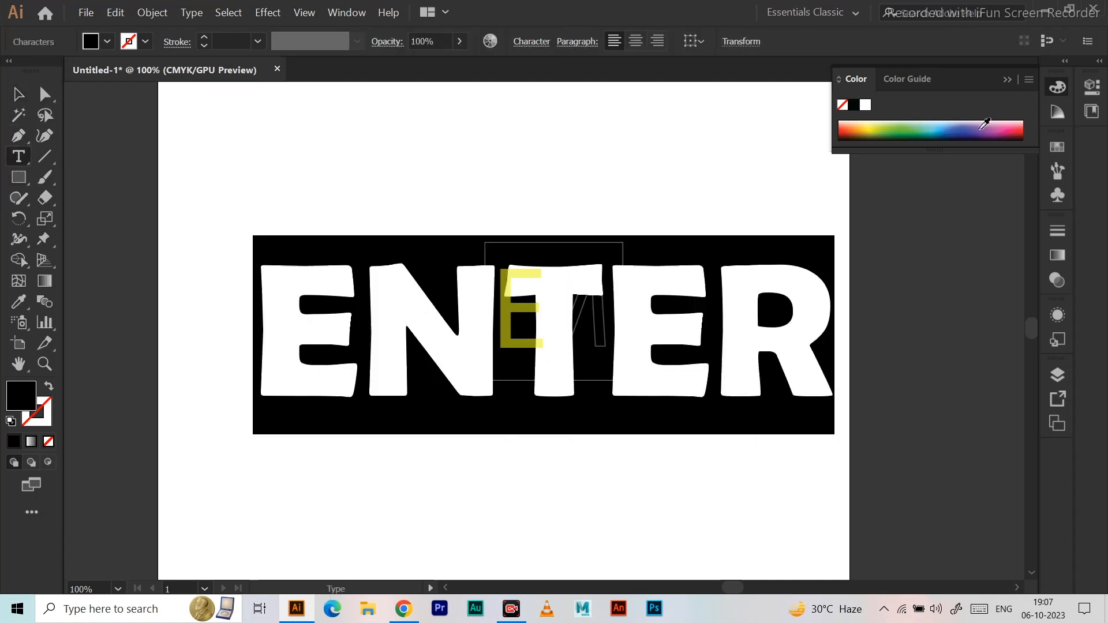
click(943, 121)
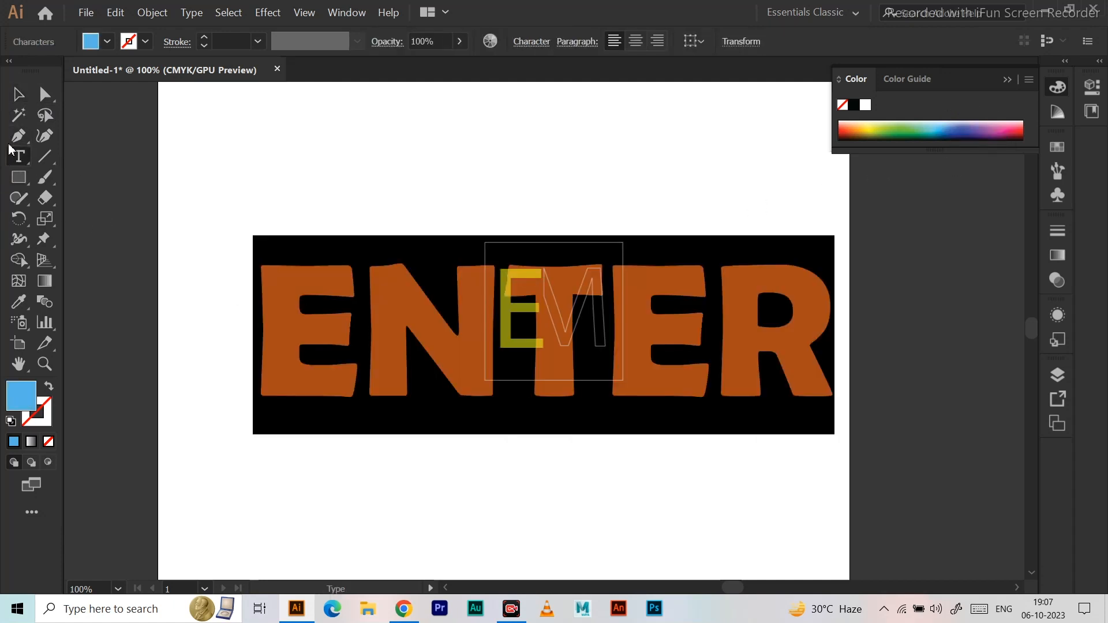
click(17, 94)
drag(486, 350, 465, 362)
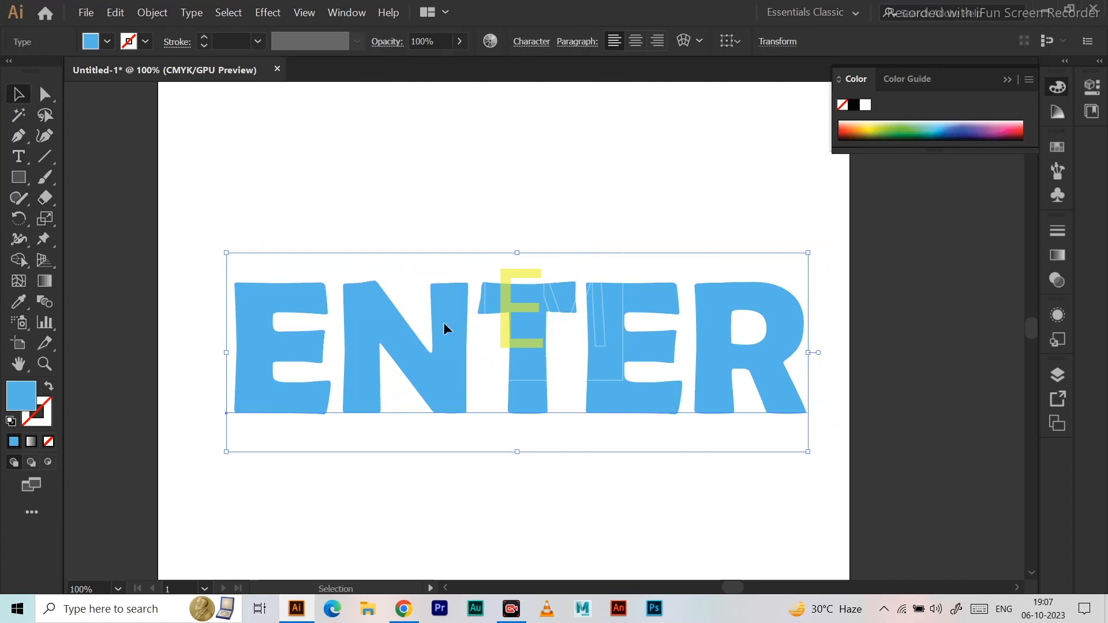
Start a 3D Extrude & Bevel effect on the ENTER text with the preview turned on.
click(304, 13)
mouse_move(268, 12)
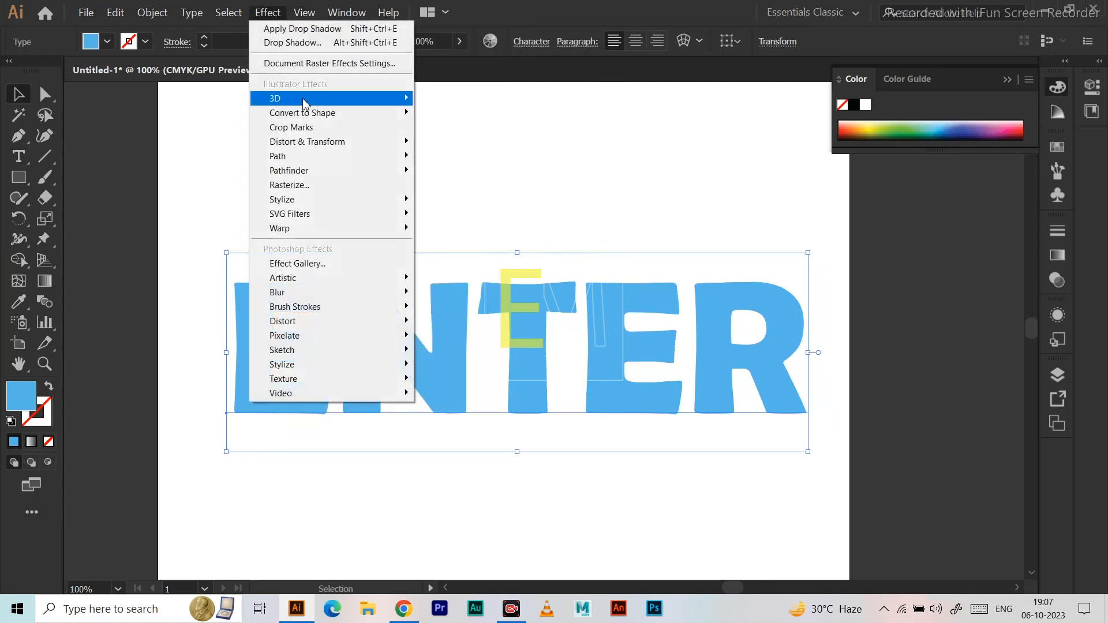
mouse_move(323, 98)
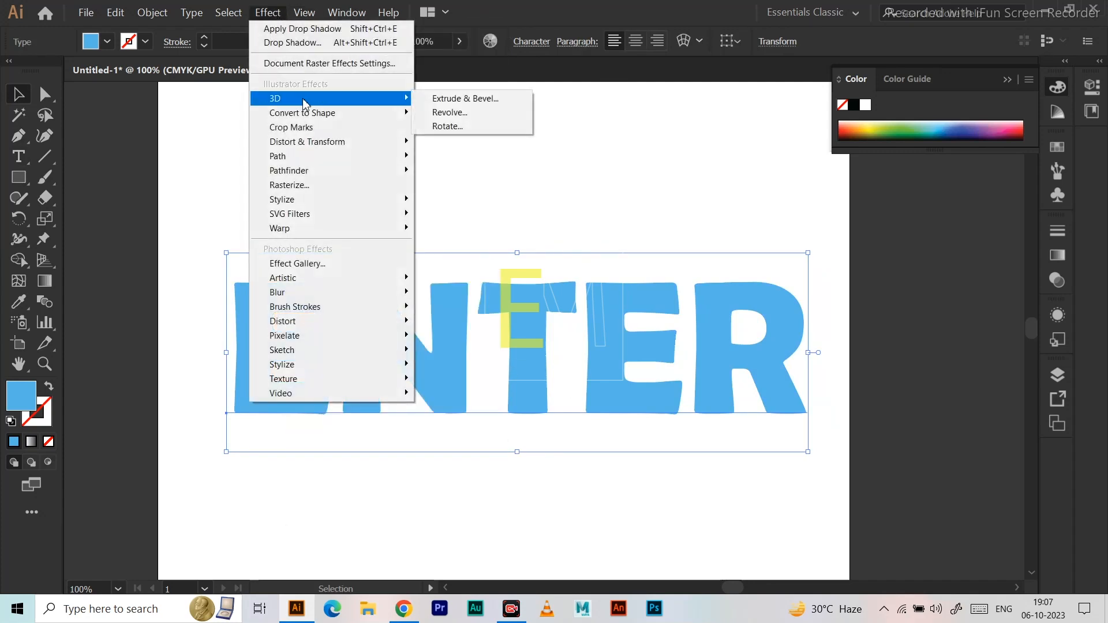
click(478, 101)
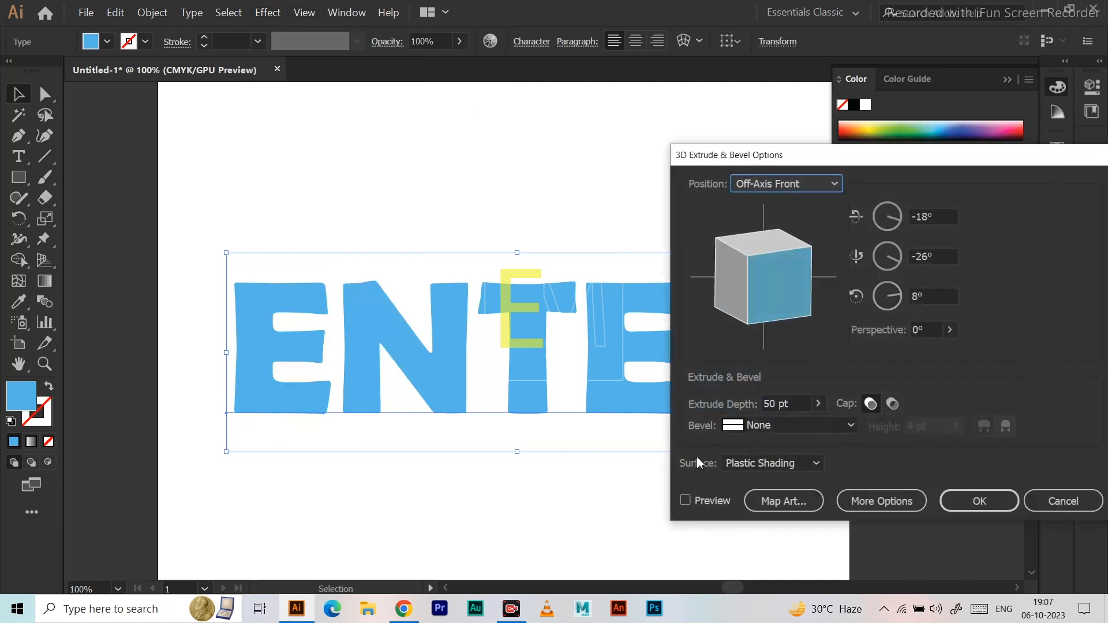
click(685, 500)
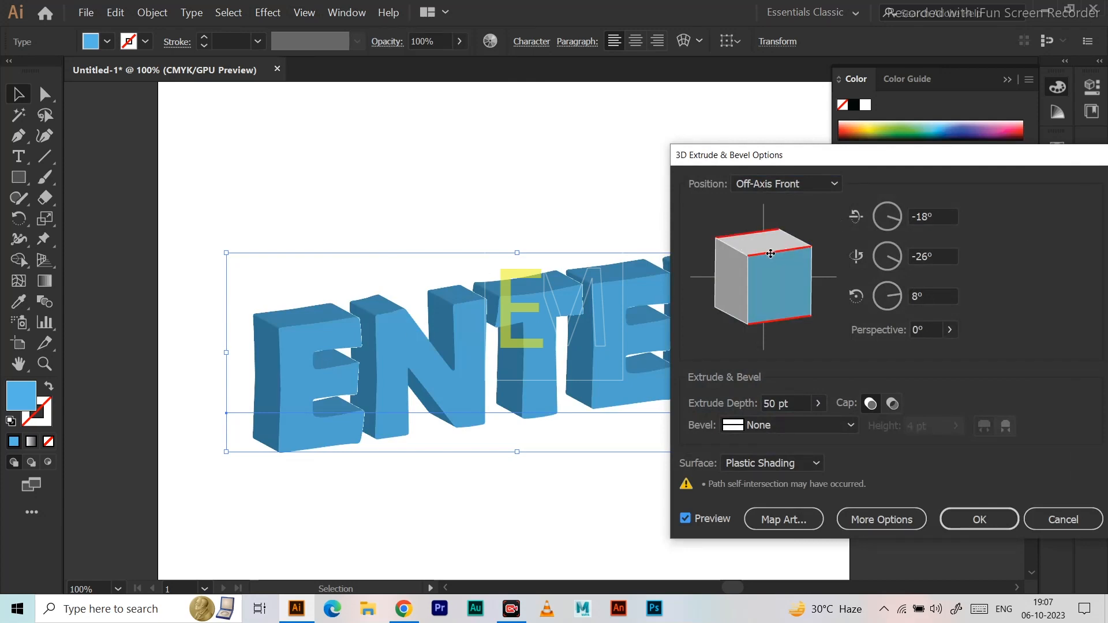
Rotate the extruded text freely to about -7° on X, 12° on Y and -1° on Z.
drag(768, 252, 757, 228)
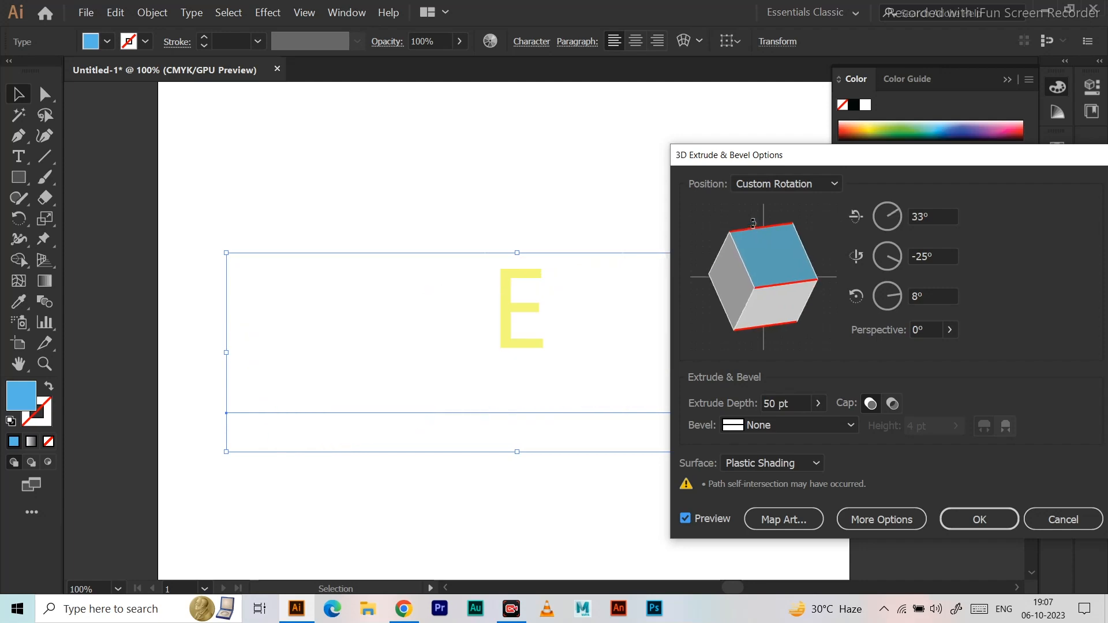
drag(811, 316, 730, 292)
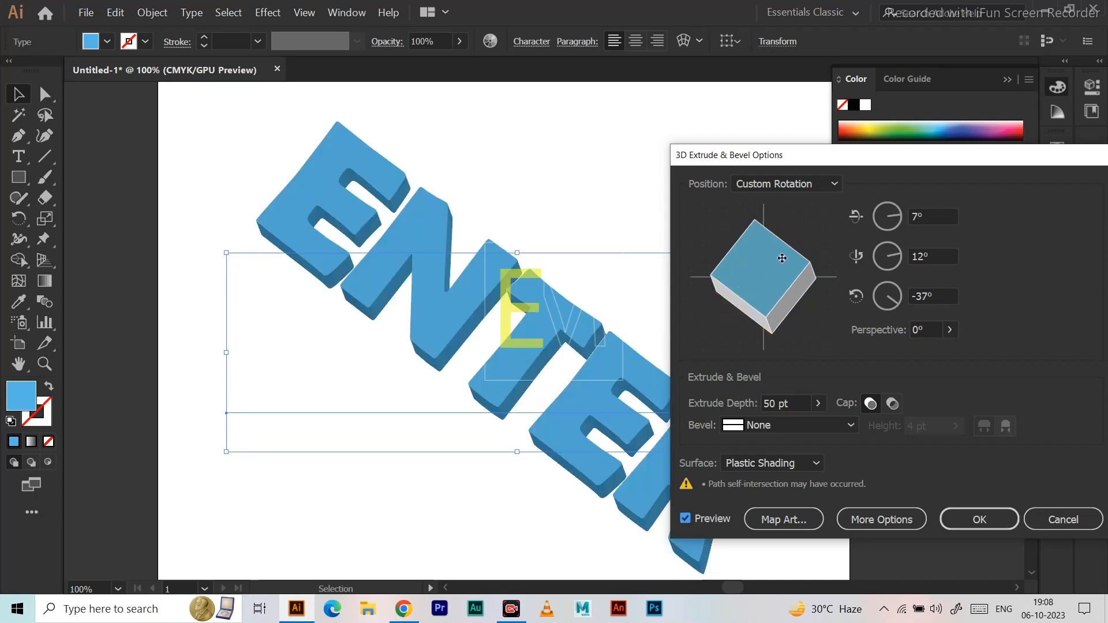
drag(795, 282, 717, 250)
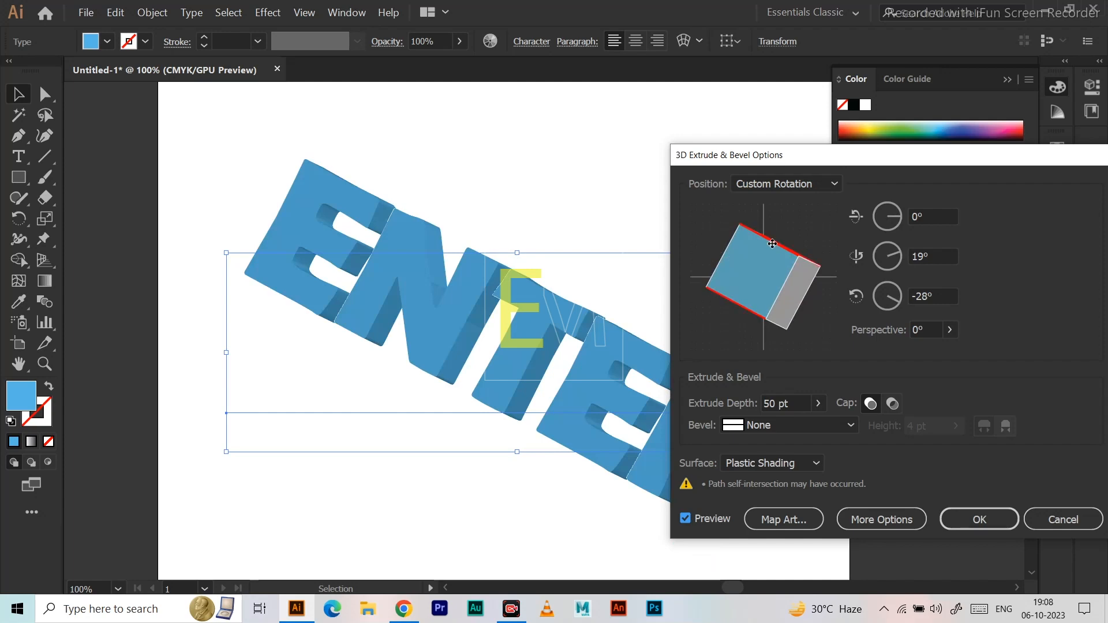
mouse_move(772, 237)
mouse_down()
mouse_move(766, 267)
mouse_move(788, 247)
mouse_up()
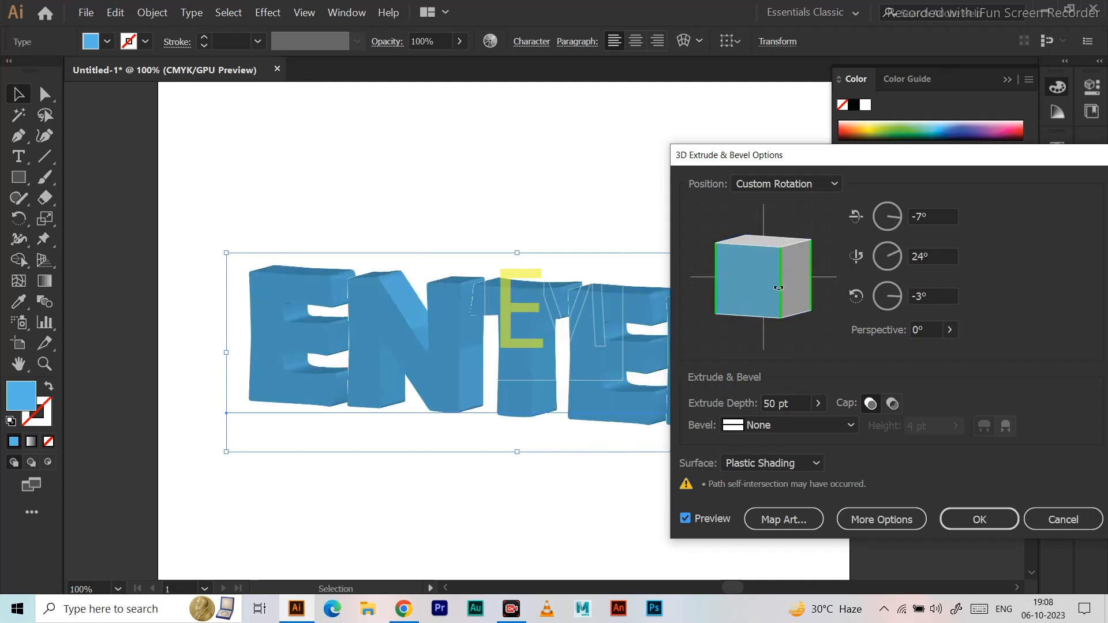
drag(781, 291, 789, 287)
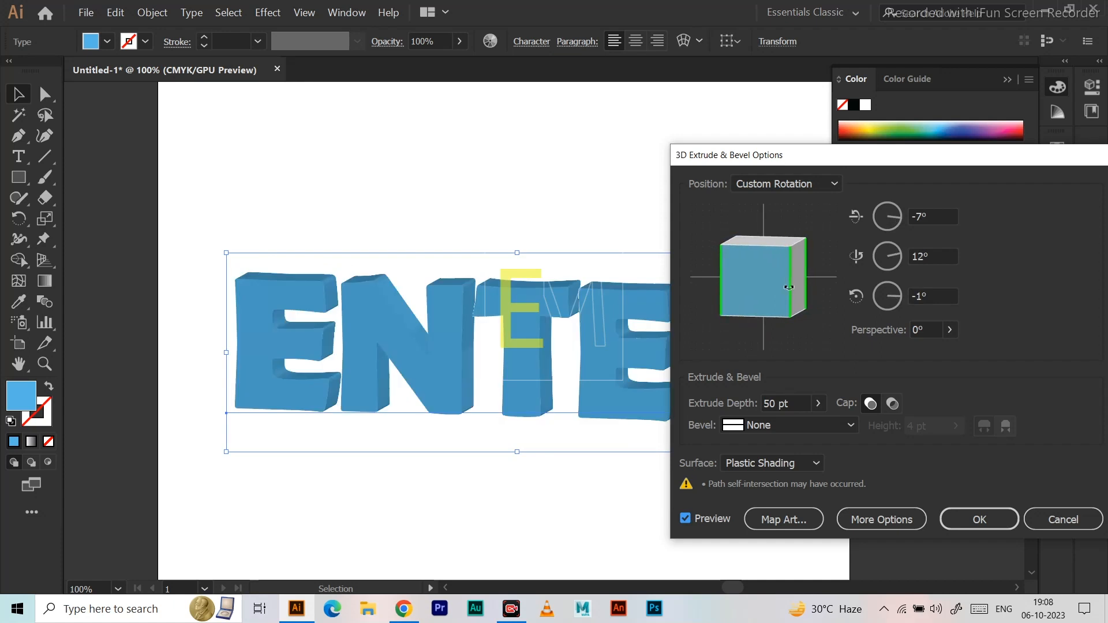
Apply a Classic bevel to the extruded text with a height of 1 pt.
click(773, 420)
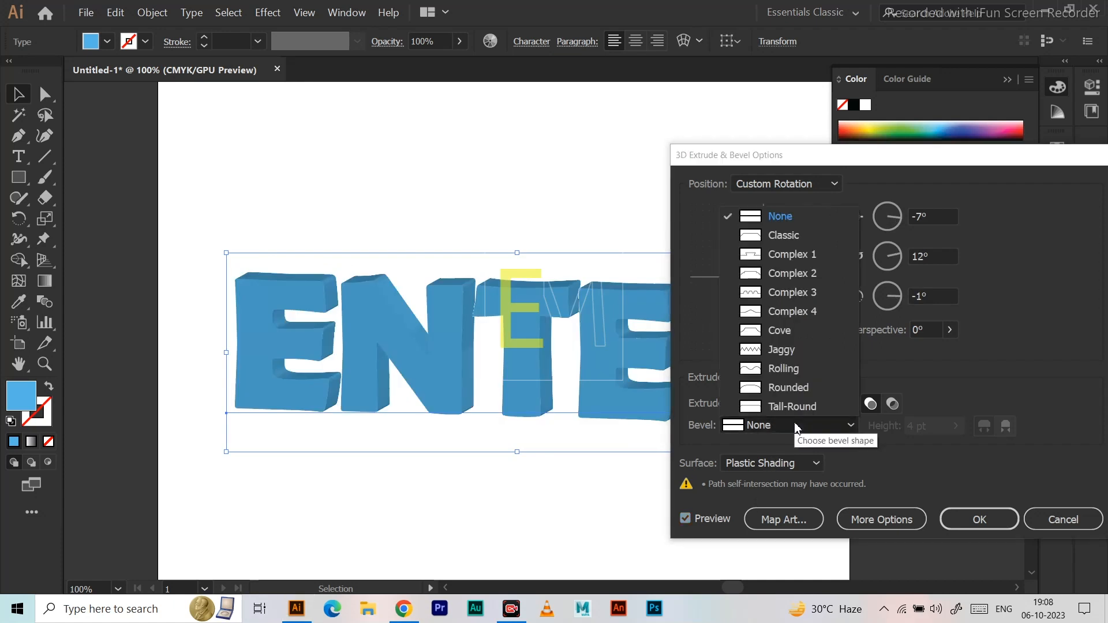
click(793, 237)
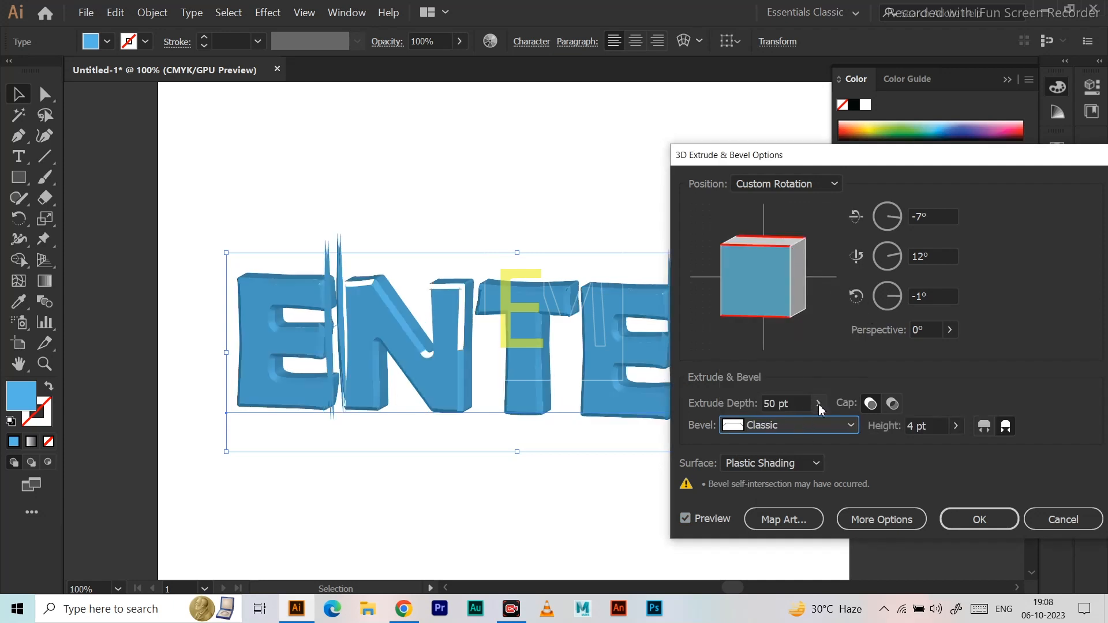
click(956, 431)
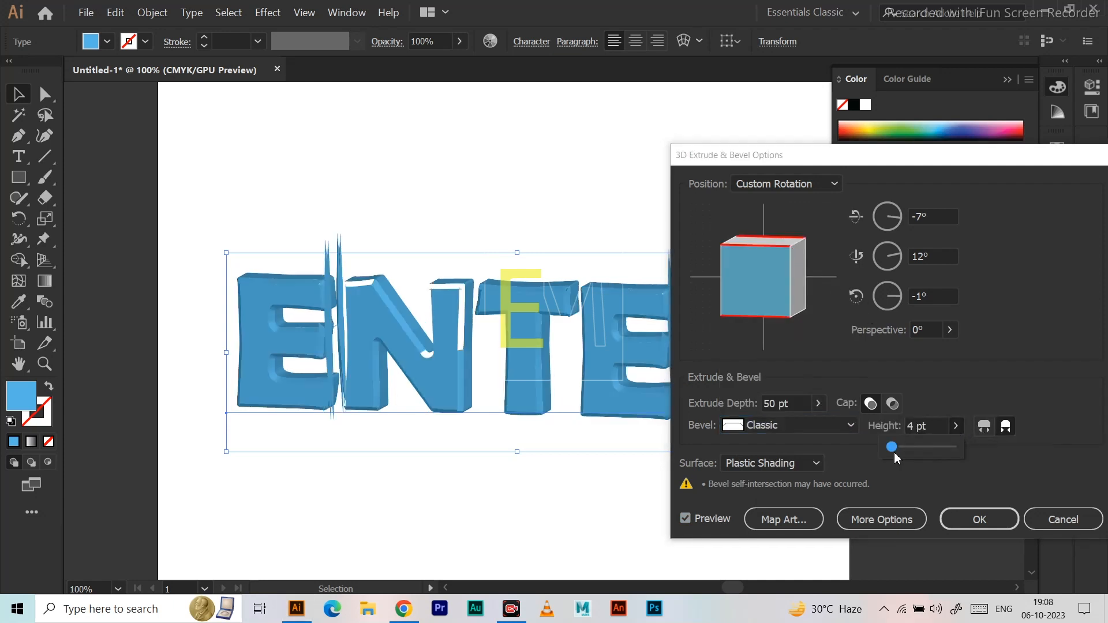
drag(893, 448, 891, 448)
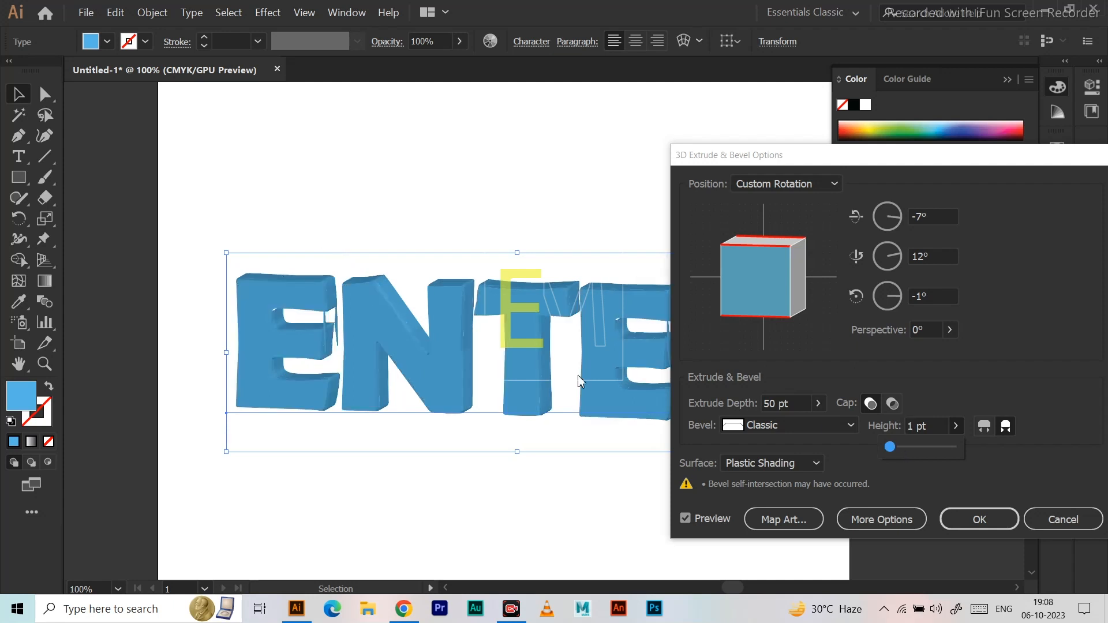
Set the extrude depth of the 3D text to 87 pt.
click(817, 403)
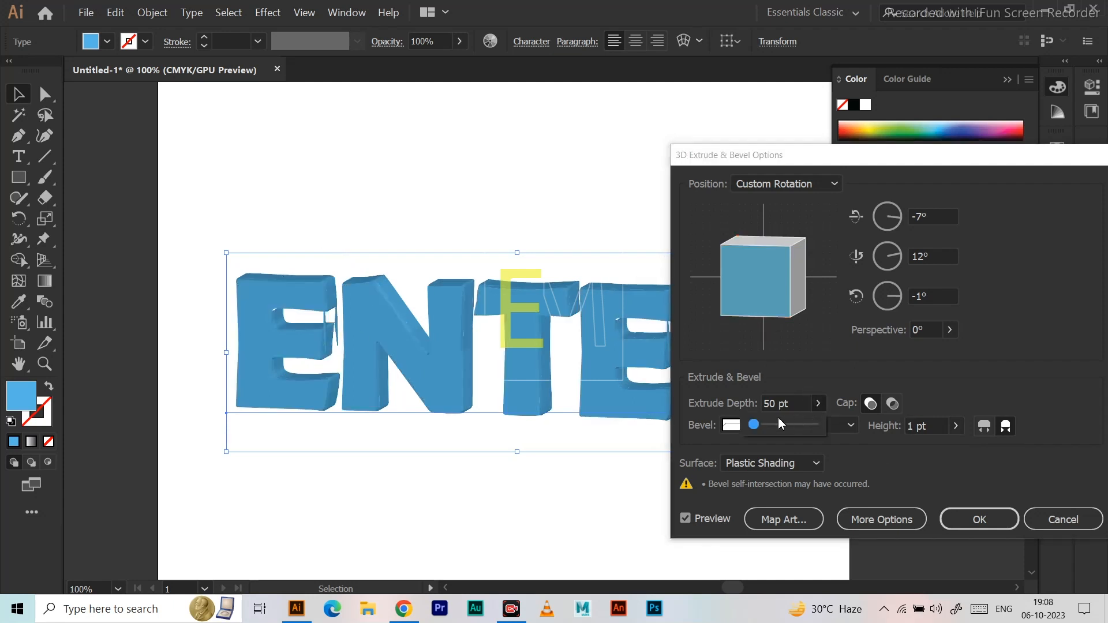
drag(754, 426, 755, 426)
key(alt)
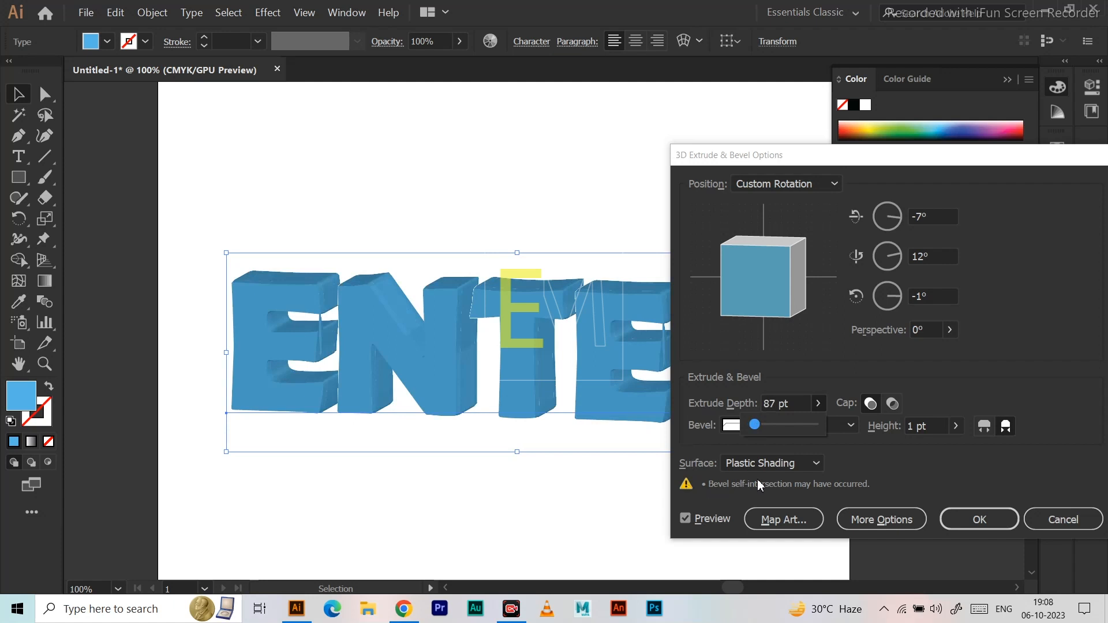
click(851, 425)
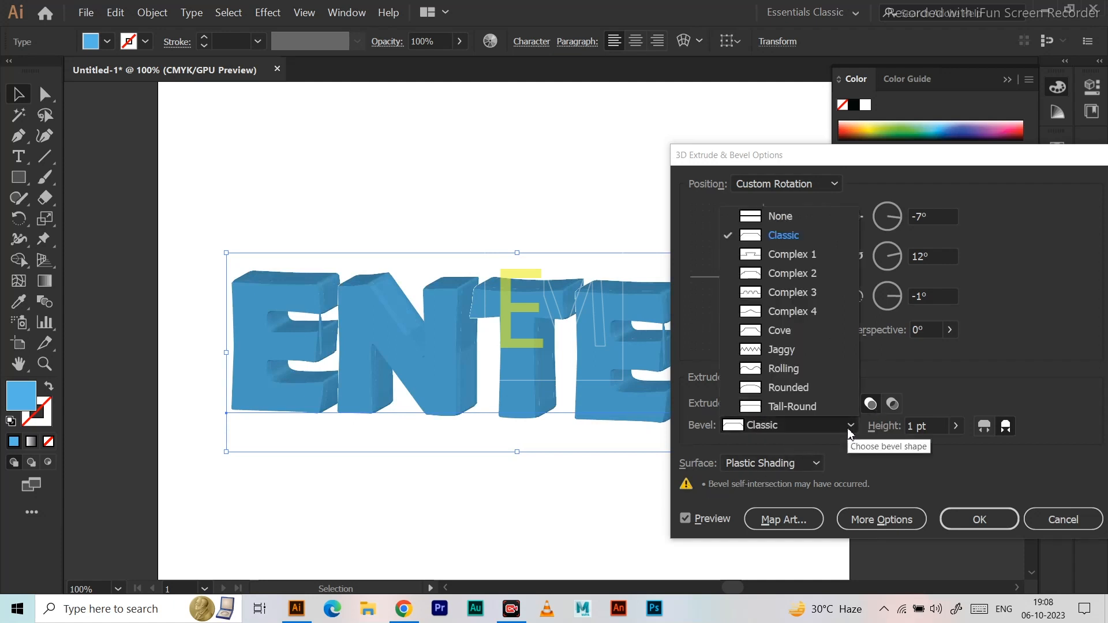
click(851, 425)
click(819, 405)
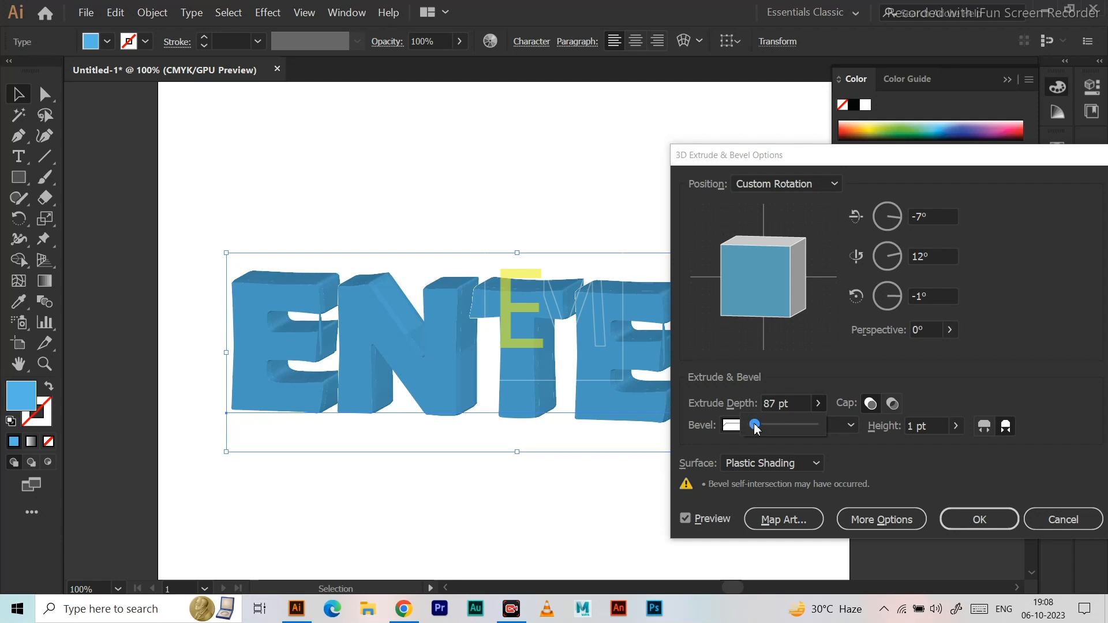
Rotate the 3D text to about -10° on X, -24° on Y and 2° on Z, and move the options dialog aside.
mouse_move(790, 282)
mouse_down()
mouse_move(777, 286)
mouse_move(814, 284)
mouse_up()
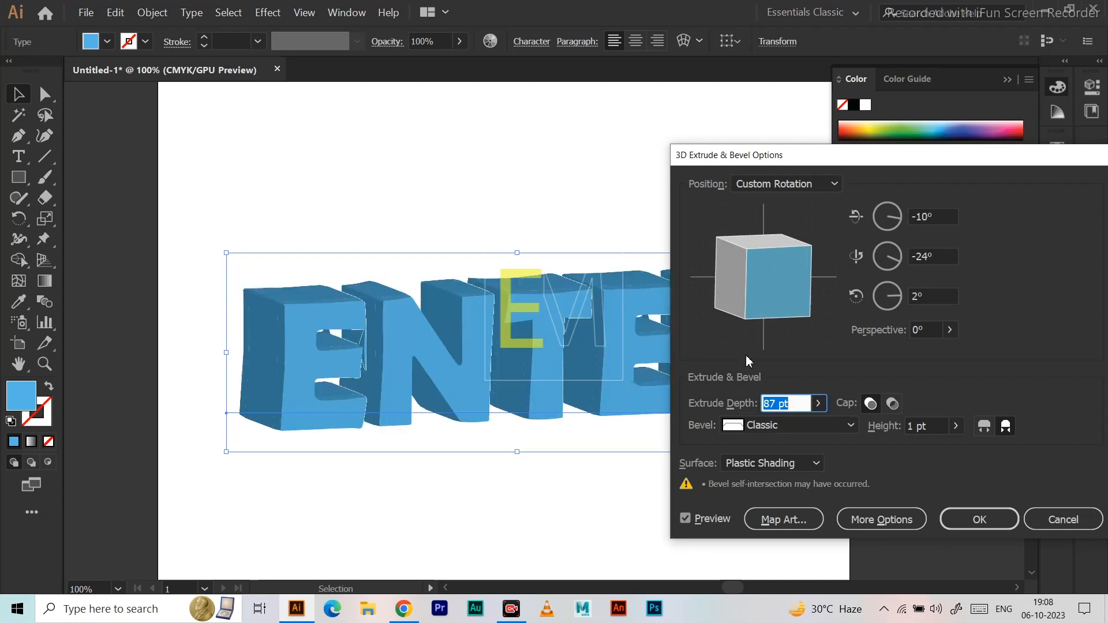
drag(904, 162, 841, 152)
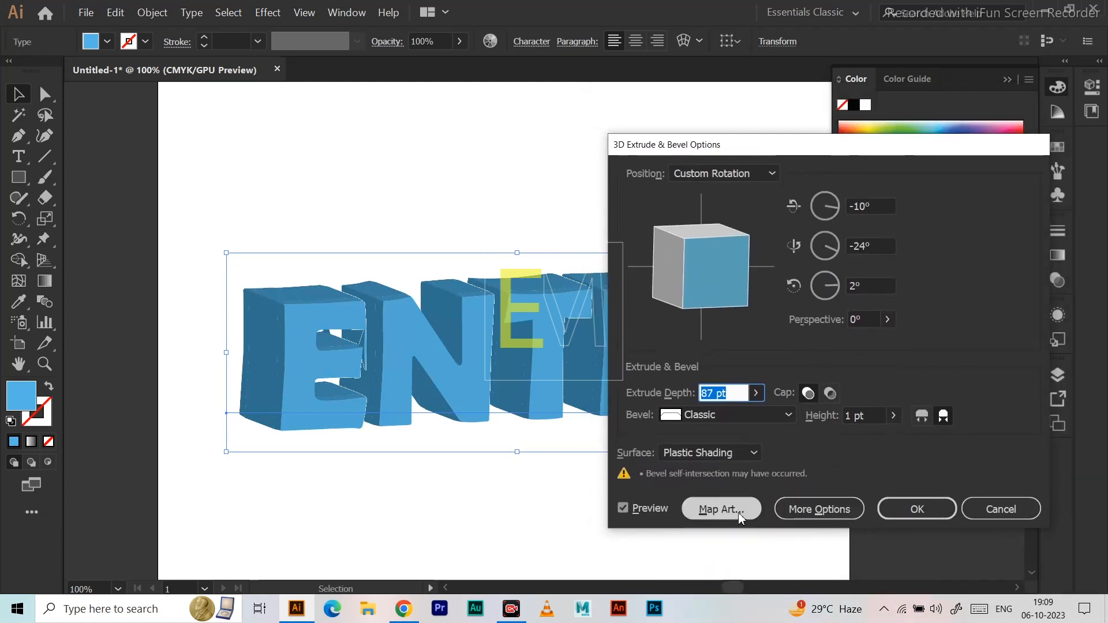
Show the extended surface shading options, move the light to the sphere's lower-right edge and set ambient light to 65%.
click(808, 508)
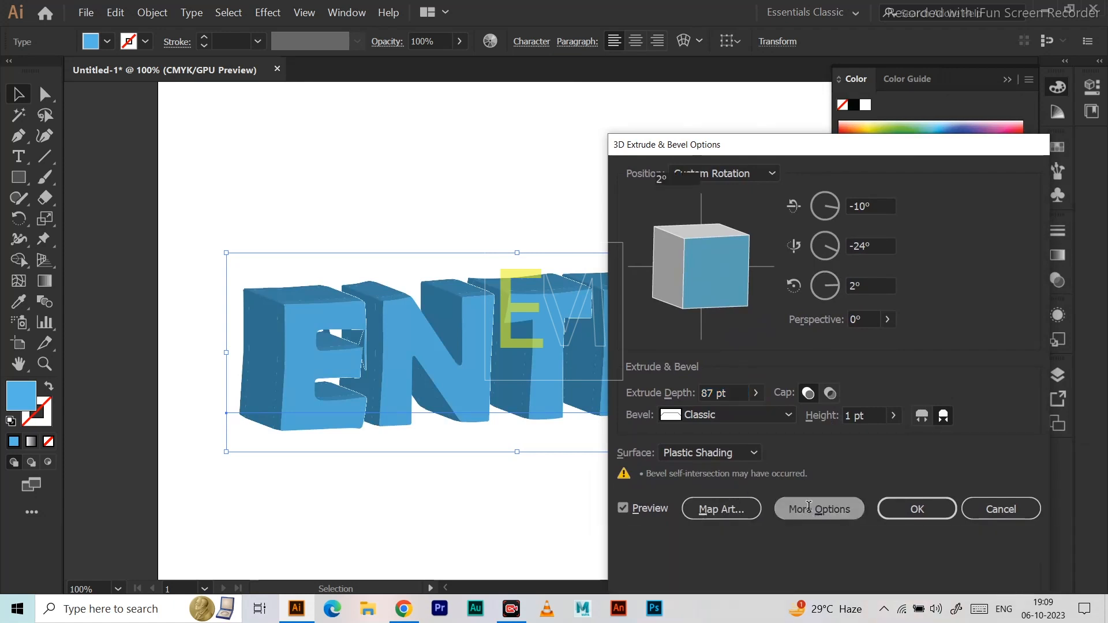
mouse_move(667, 493)
mouse_down()
mouse_move(642, 487)
mouse_move(704, 491)
mouse_move(685, 521)
mouse_up()
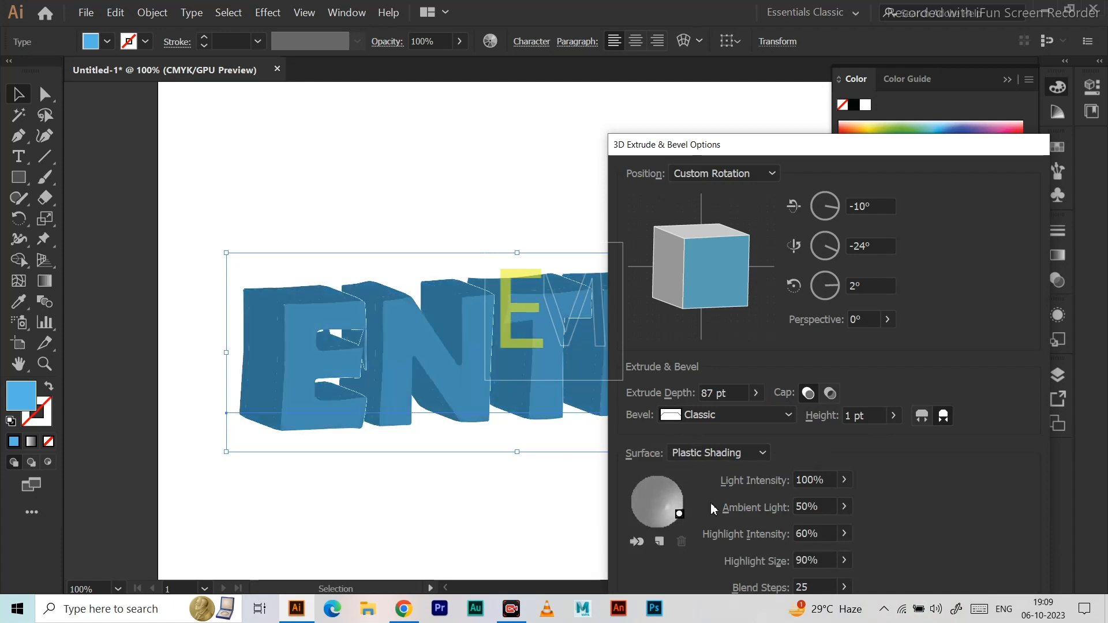
click(846, 483)
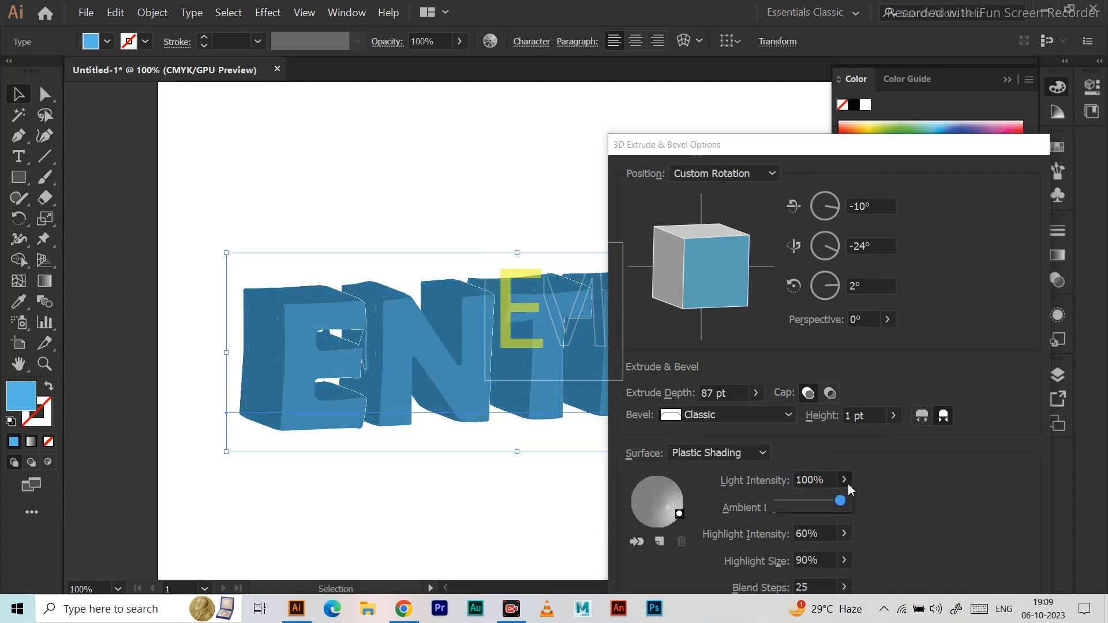
click(913, 487)
click(844, 506)
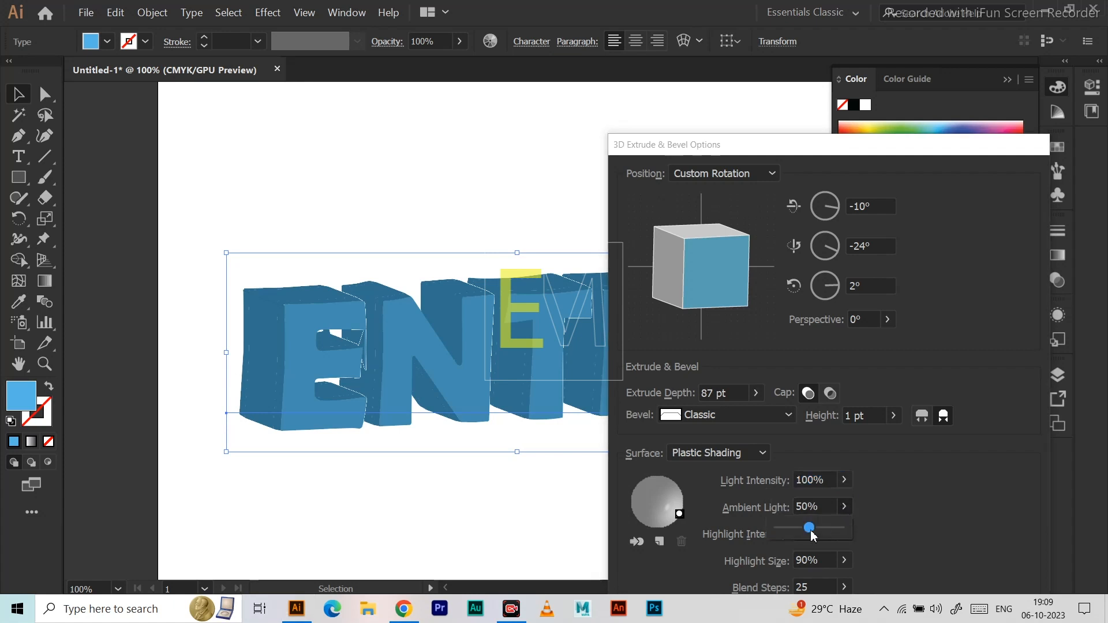
mouse_move(809, 529)
mouse_down()
mouse_move(830, 529)
mouse_move(809, 536)
mouse_move(821, 534)
mouse_up()
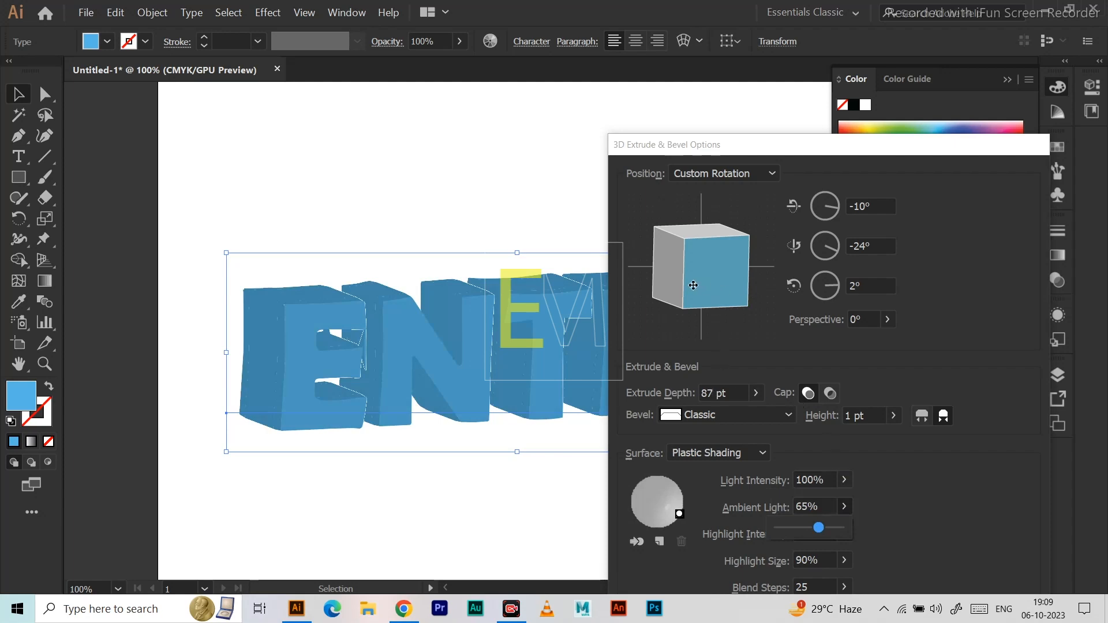
Try rotating the extruded text to -12° on X, and discard the Extrude & Bevel effect.
drag(693, 285, 718, 237)
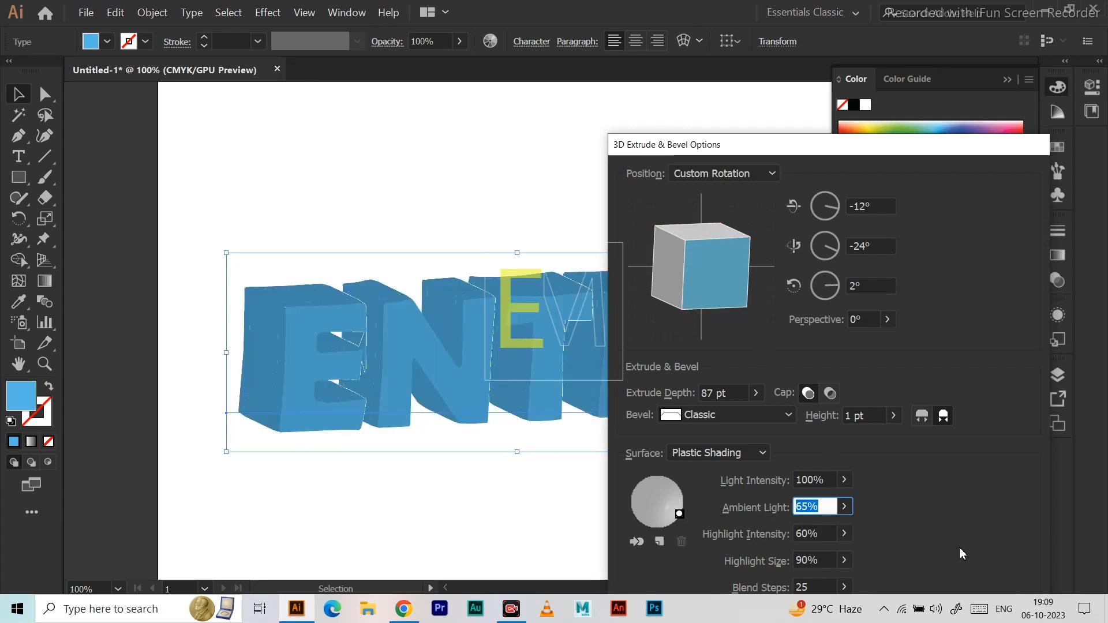
drag(833, 148, 622, 23)
click(710, 583)
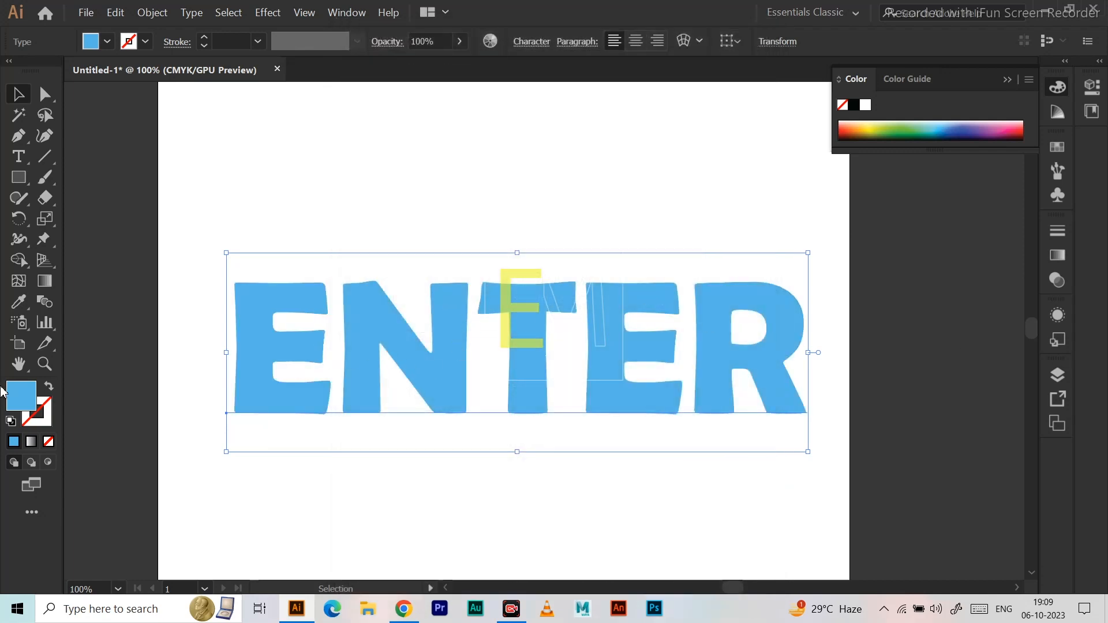
Recolour the ENTER text with a slightly darker, medium blue fill.
double_click(20, 399)
drag(210, 321, 214, 324)
click(453, 263)
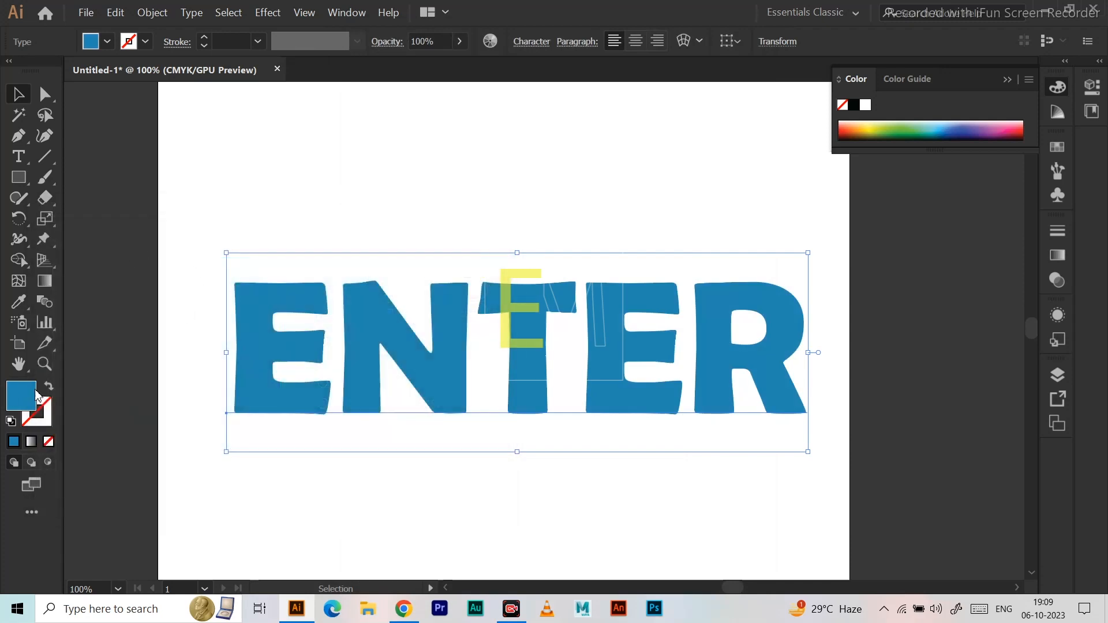
double_click(23, 395)
drag(227, 296, 277, 237)
click(454, 262)
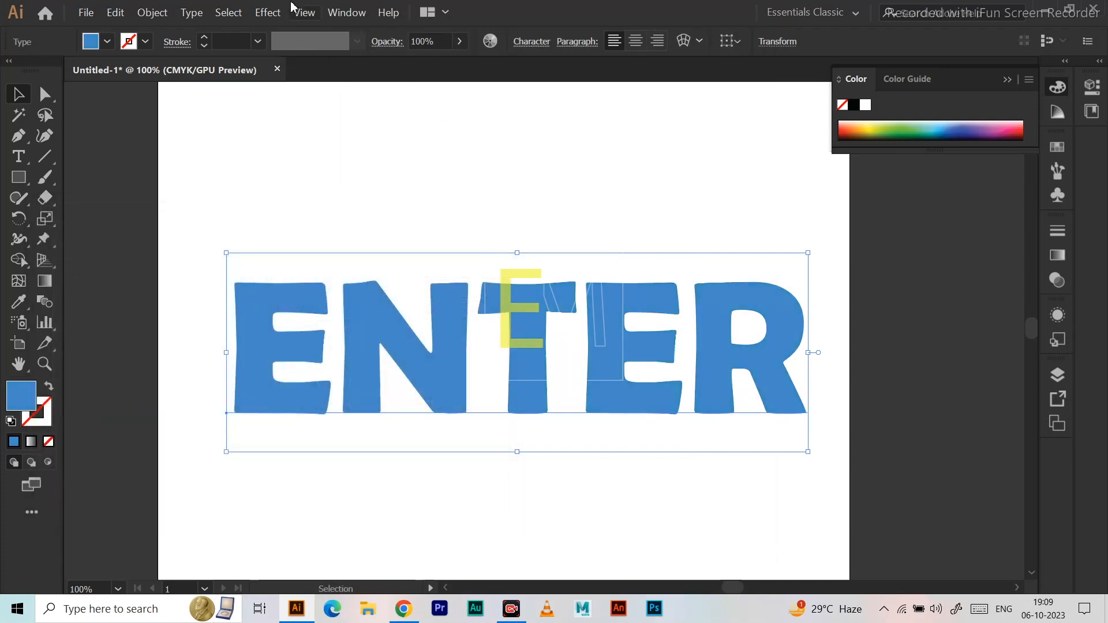
Start a 3D Extrude & Bevel effect on the ENTER text with the preview on, keeping the text in view.
click(267, 12)
mouse_move(330, 106)
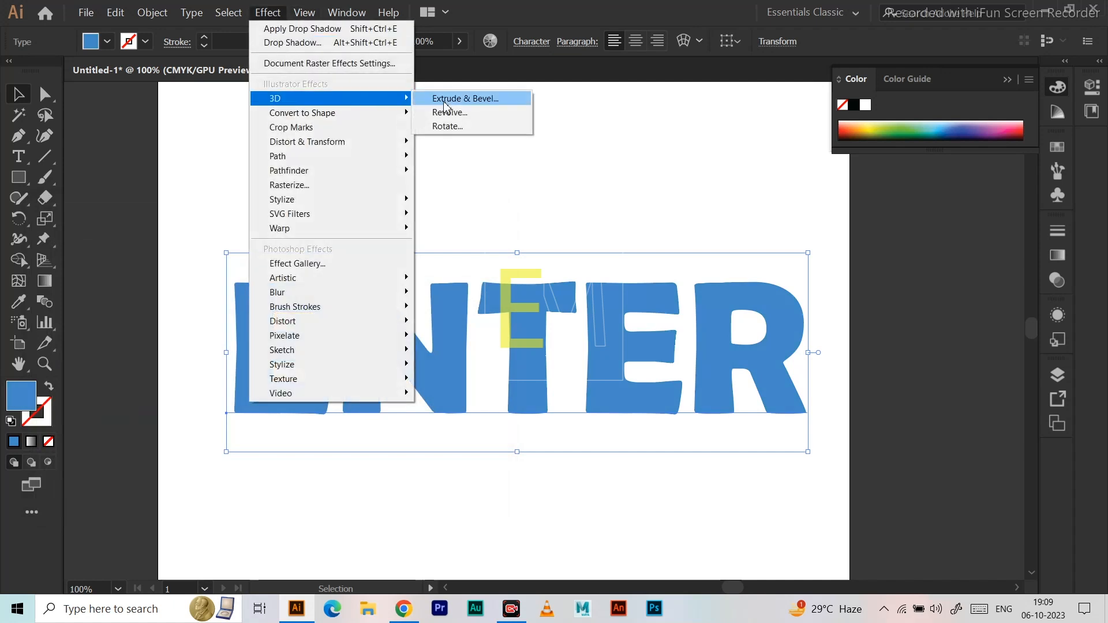
click(453, 98)
click(351, 374)
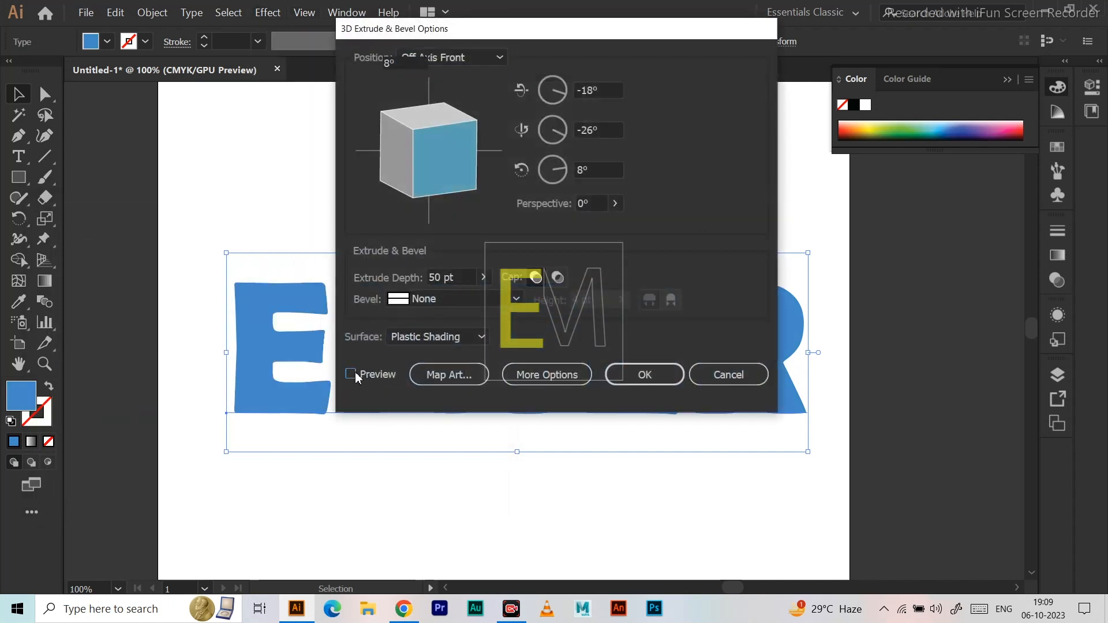
drag(516, 36, 655, 63)
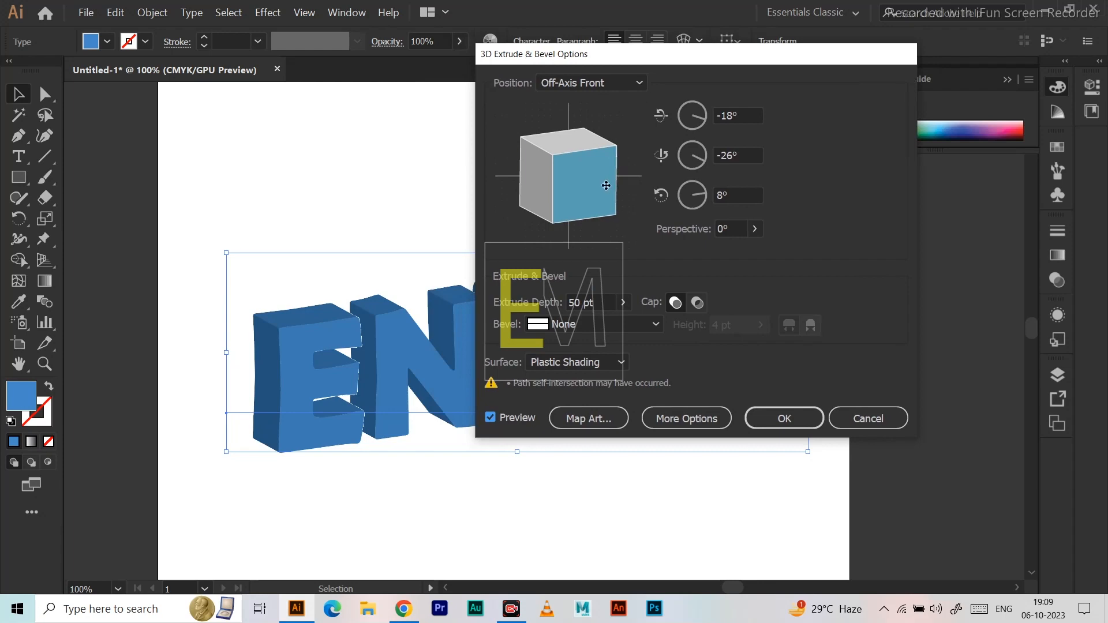
Rotate the extruded text to -18° on X, 26° on Y and -8° on Z, and apply the effect.
drag(556, 196, 520, 198)
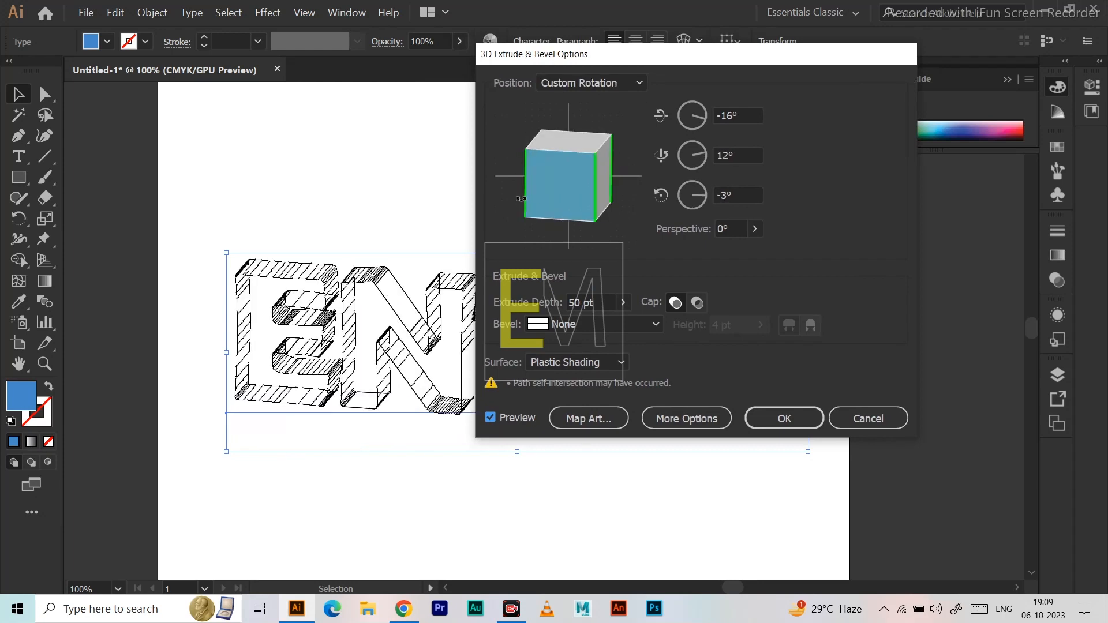
drag(591, 195, 613, 199)
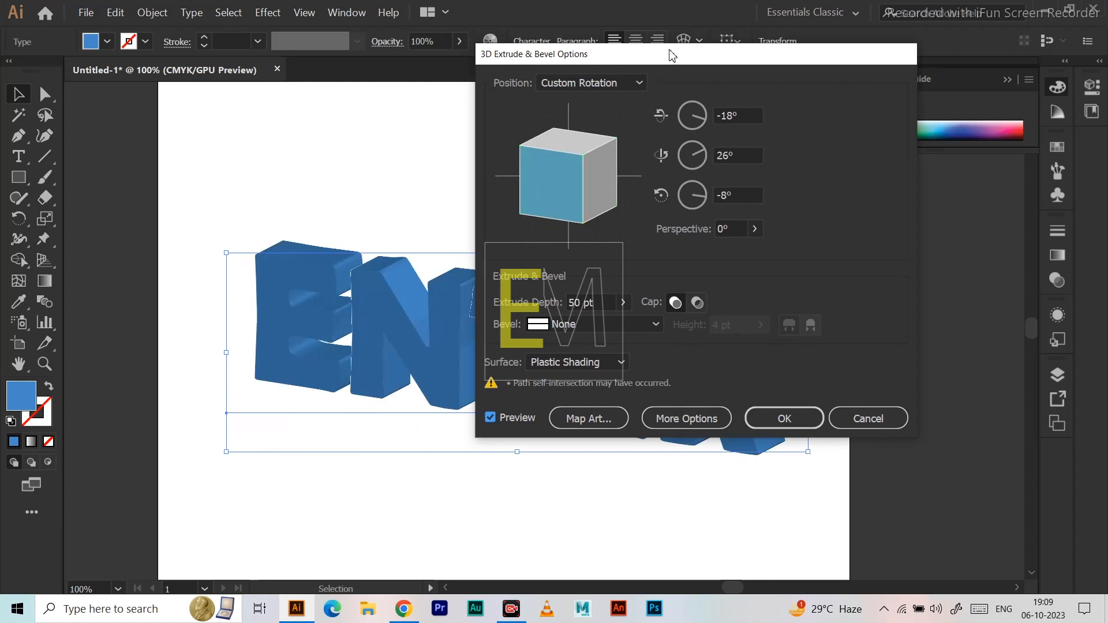
drag(668, 55, 939, 69)
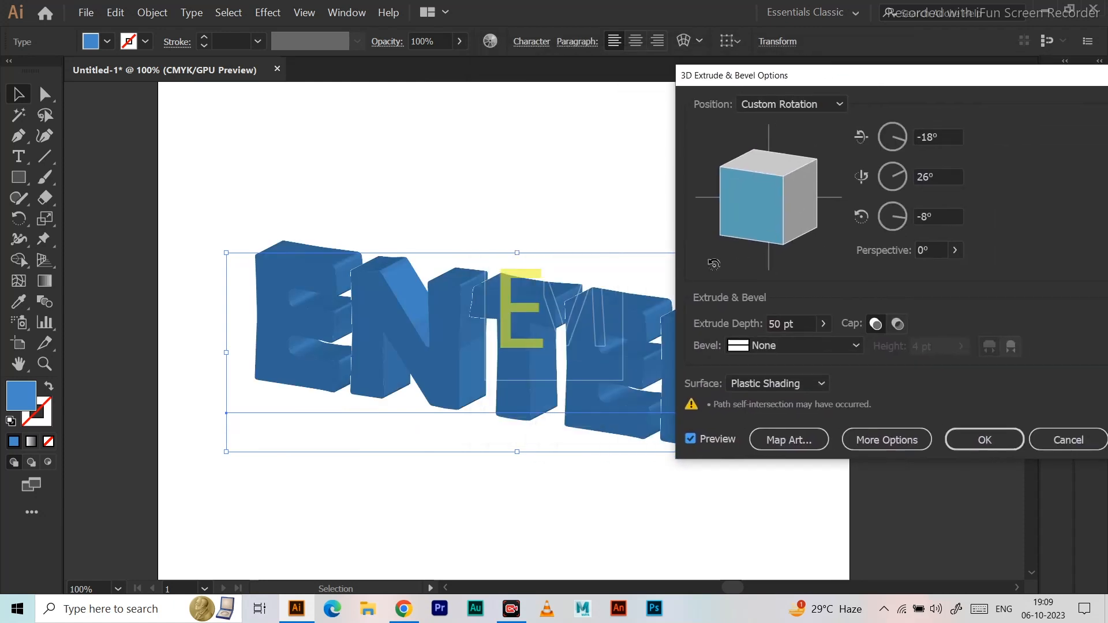
click(984, 440)
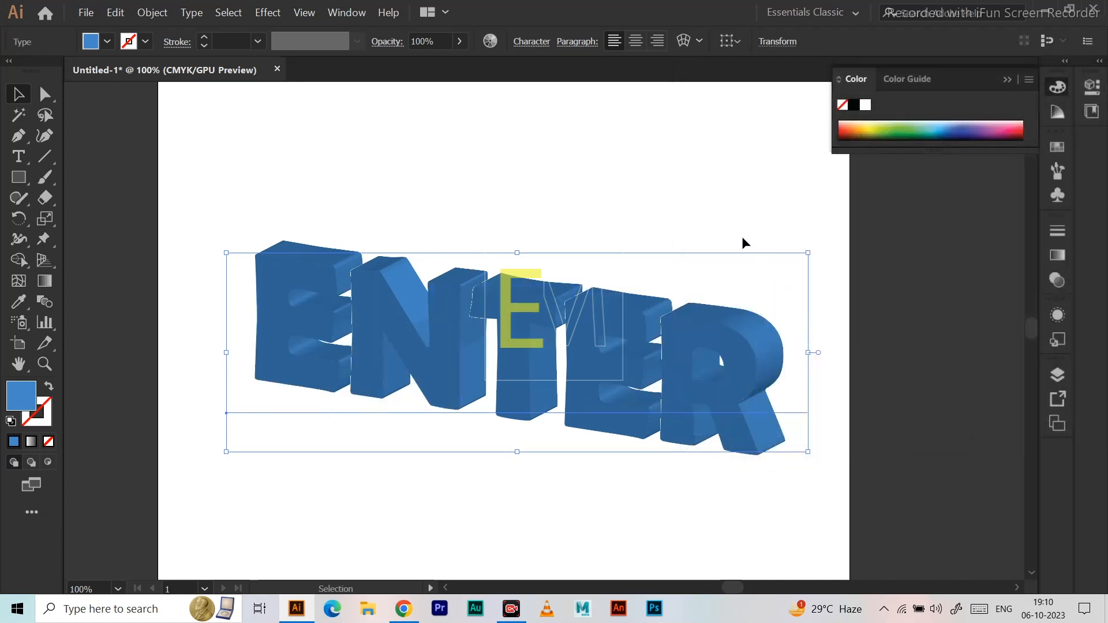
Preview a drop shadow on the extruded text with an X offset of -0.3 in and a Y offset of -0.1 in.
click(269, 14)
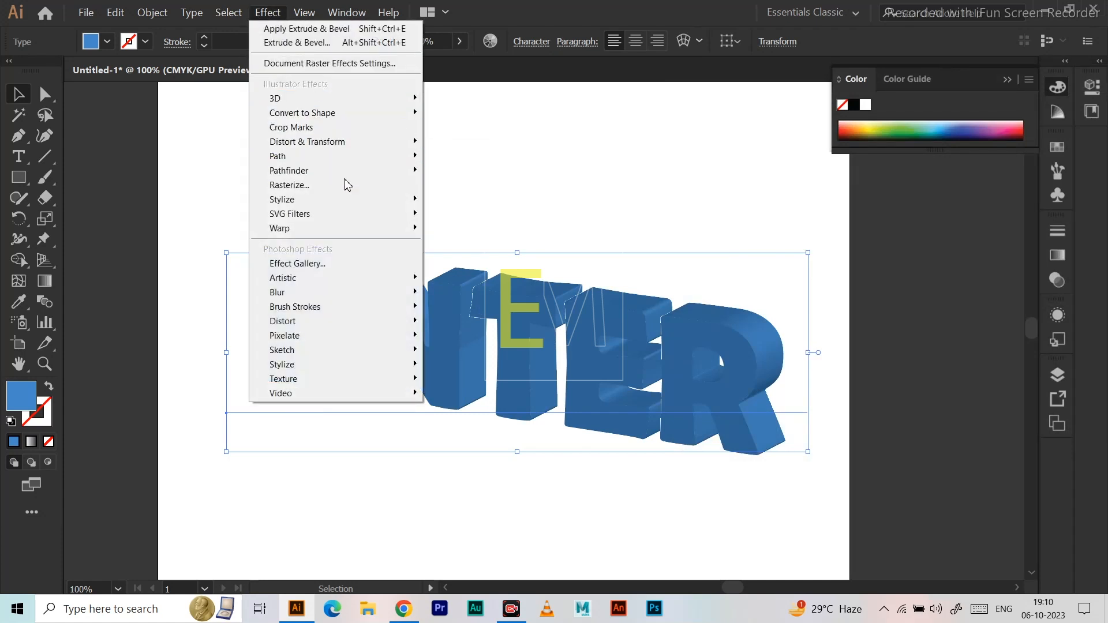
mouse_move(337, 199)
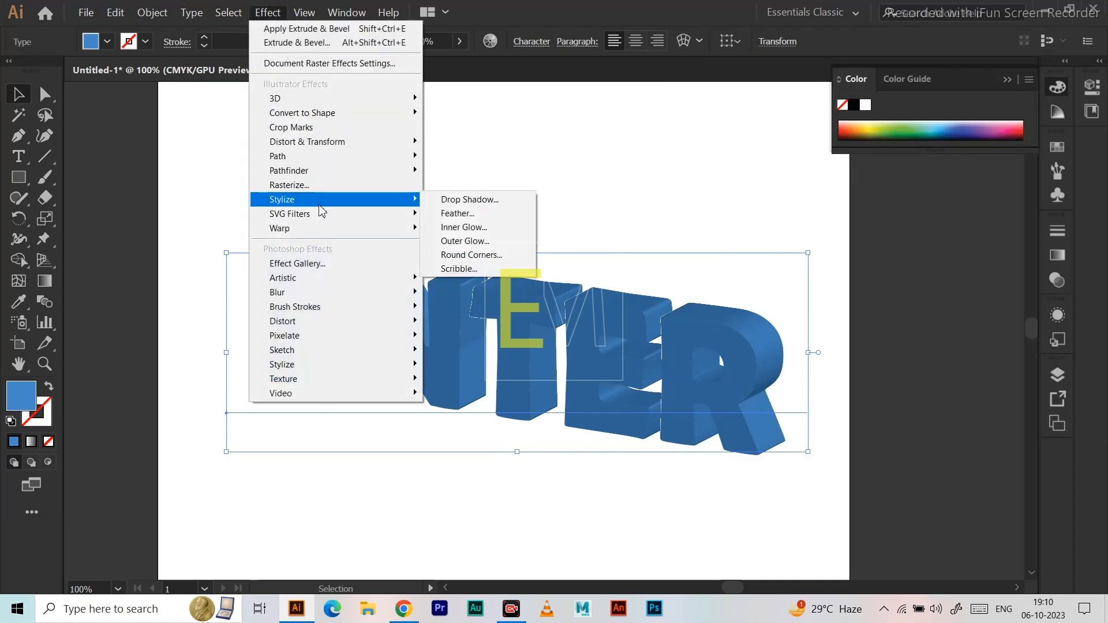
click(483, 200)
click(25, 223)
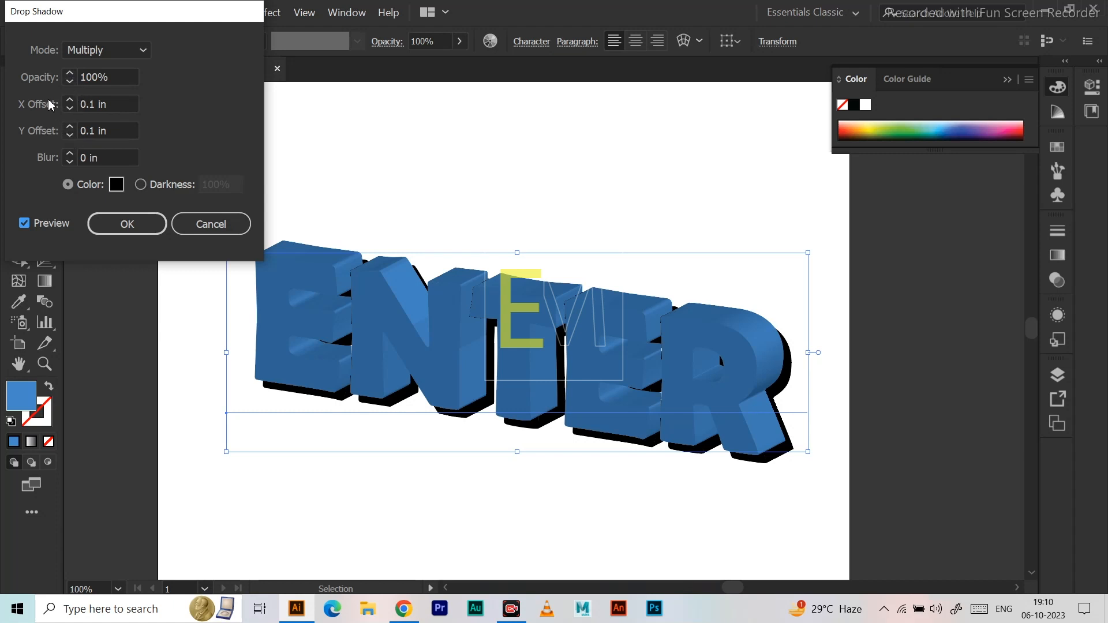
click(69, 110)
click(69, 110)
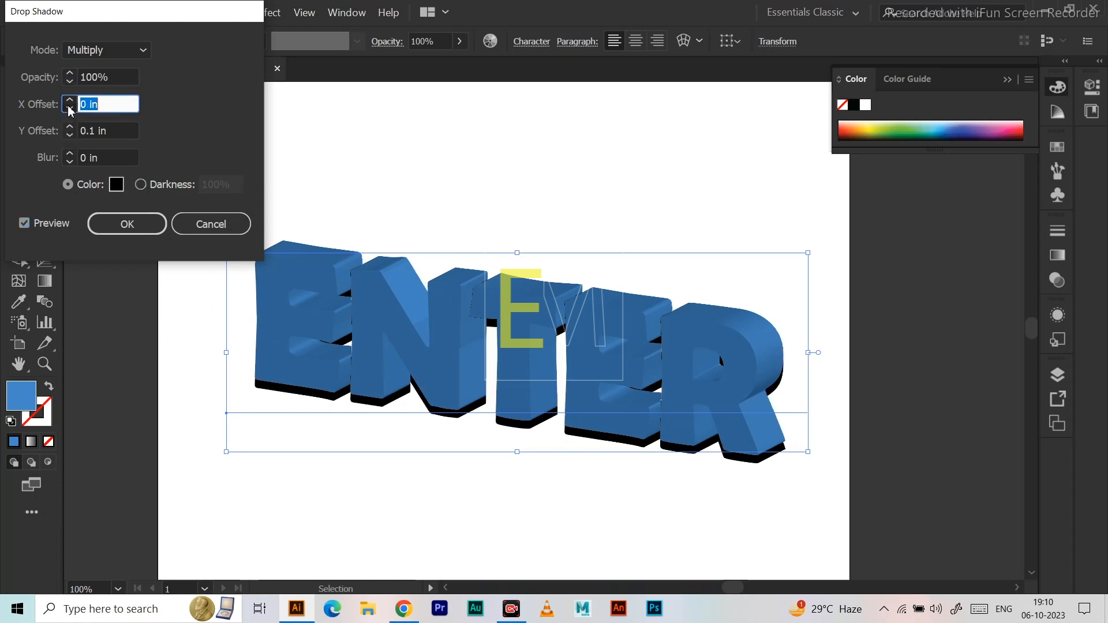
click(69, 109)
click(70, 110)
click(69, 109)
click(69, 137)
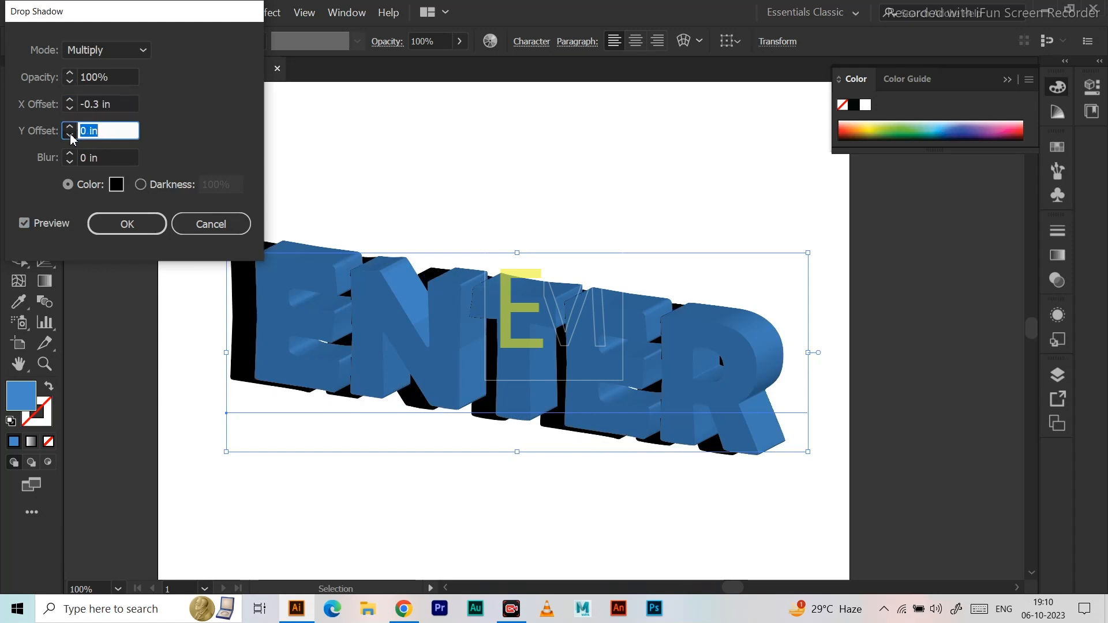
click(70, 137)
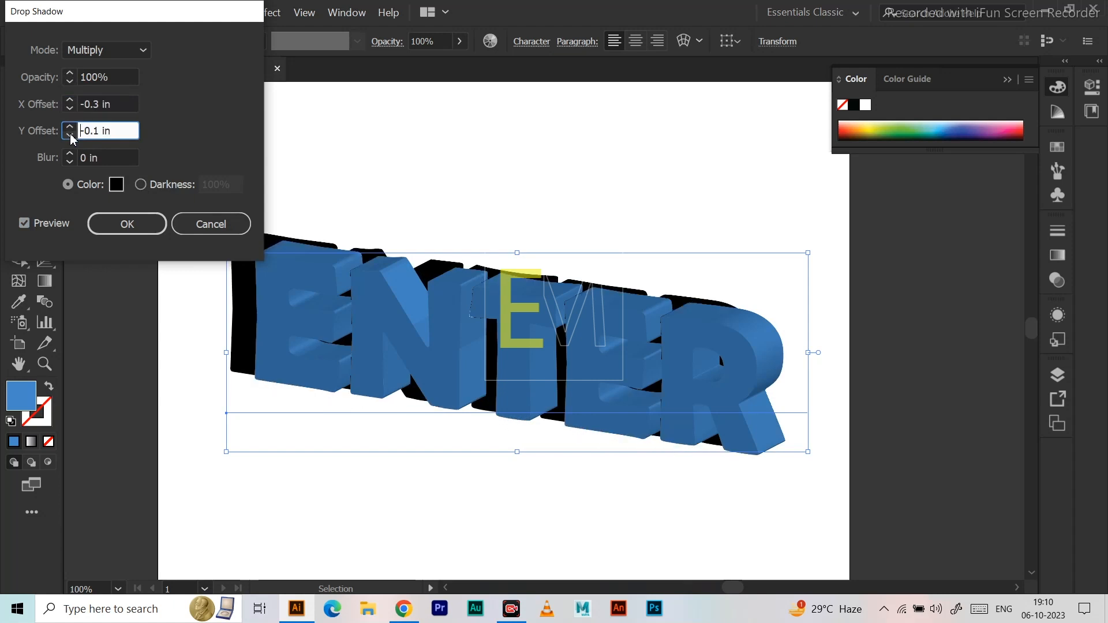
Set the drop shadow's X offset to 0.1 in and its blur to 0.1 in.
click(69, 100)
click(69, 100)
click(70, 101)
click(69, 100)
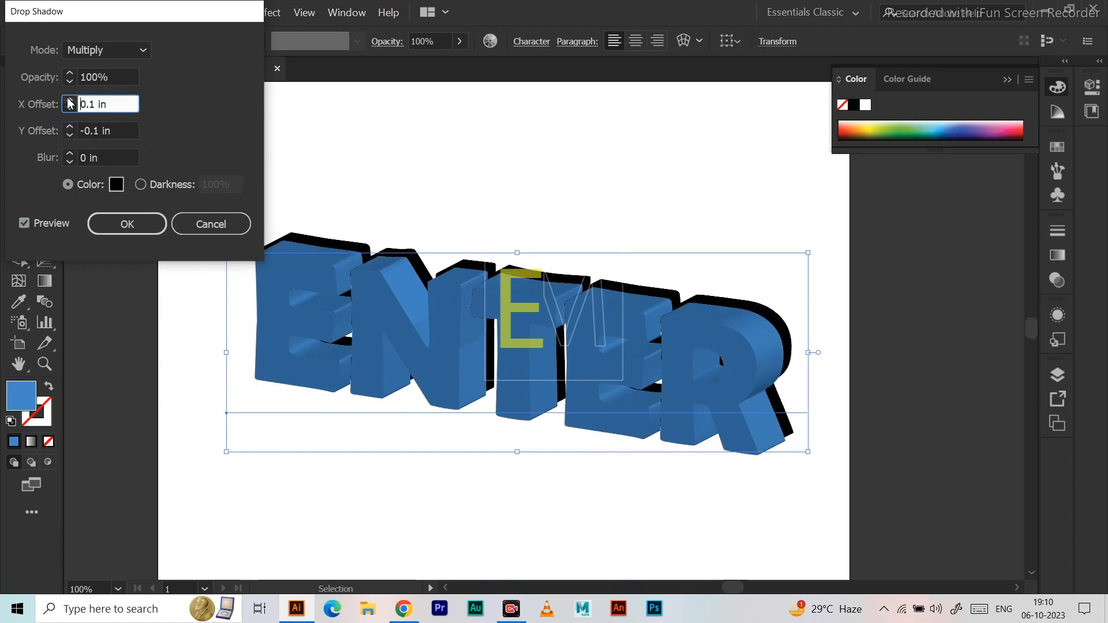
click(69, 155)
click(70, 155)
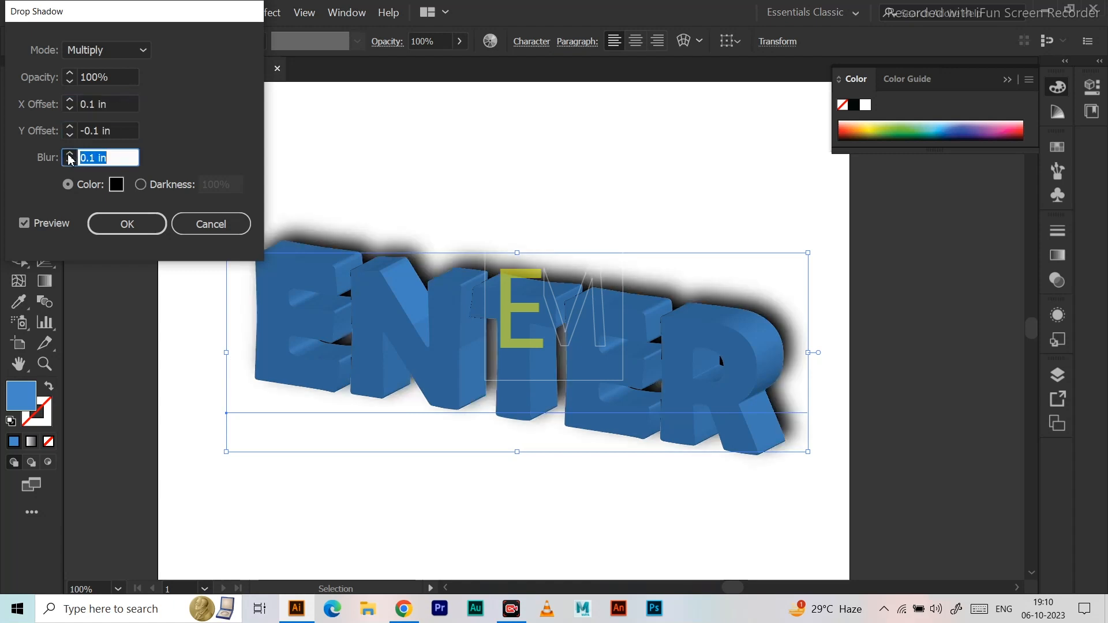
click(69, 162)
Switch the drop shadow's blending mode to Screen and set its X offset to 0 in.
click(120, 54)
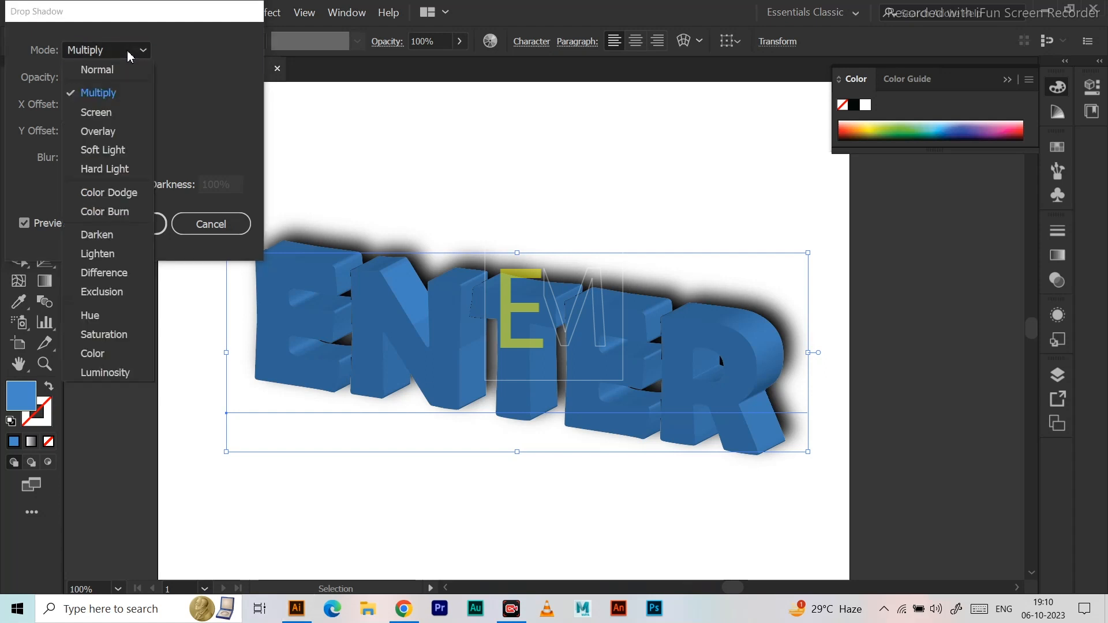
click(95, 111)
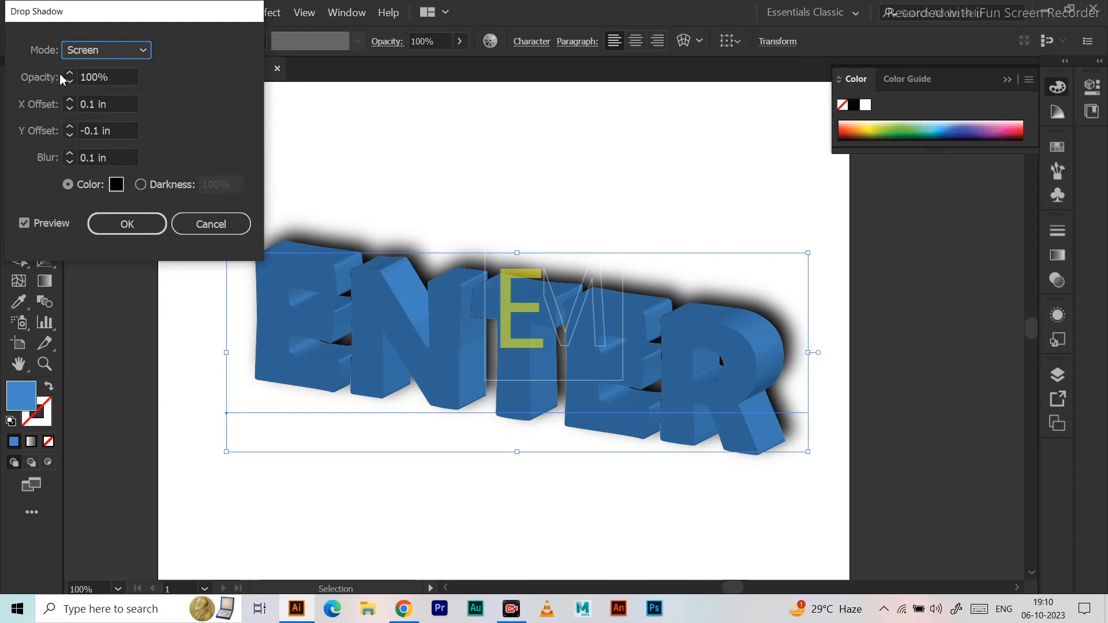
click(69, 109)
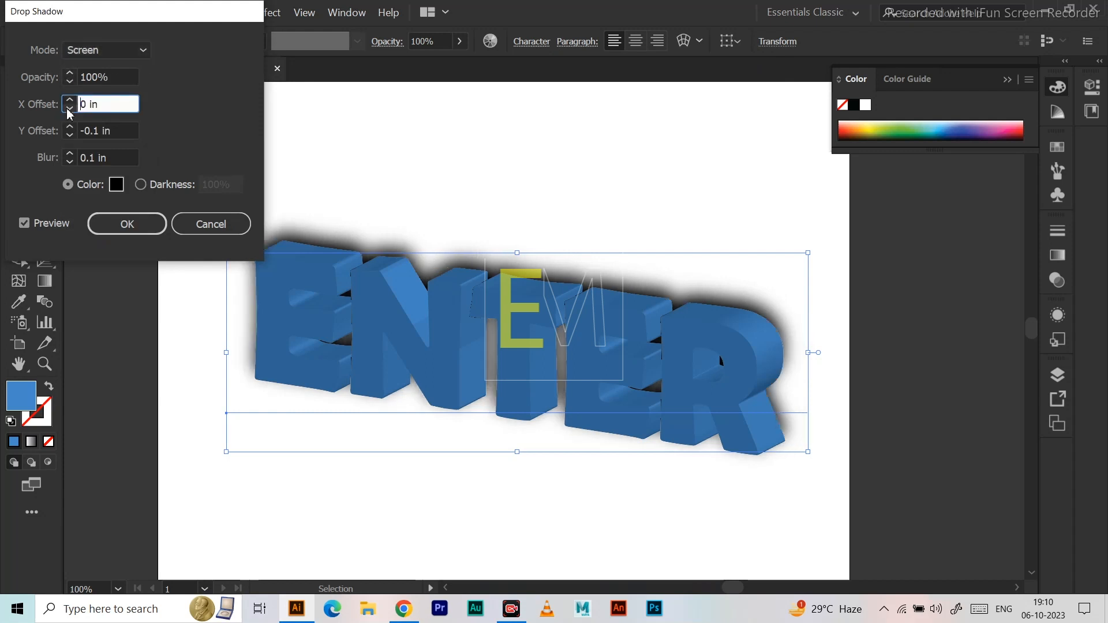
Try a drop shadow Y offset of 1.3 in, and cancel the drop shadow.
click(69, 136)
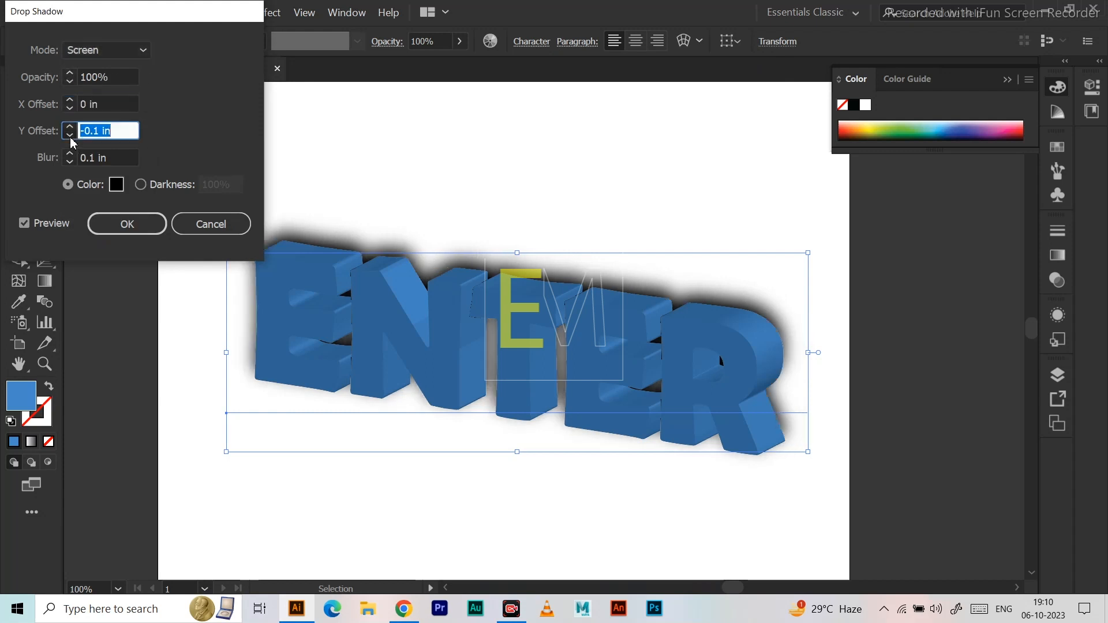
click(70, 126)
click(70, 126)
click(70, 126)
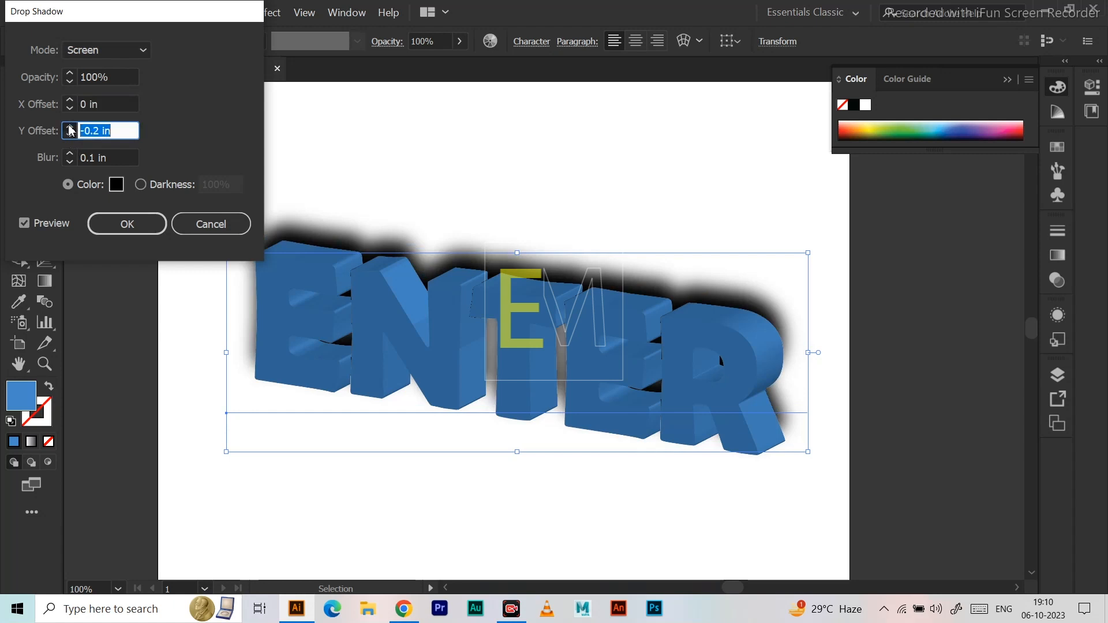
click(70, 126)
click(70, 127)
click(70, 127)
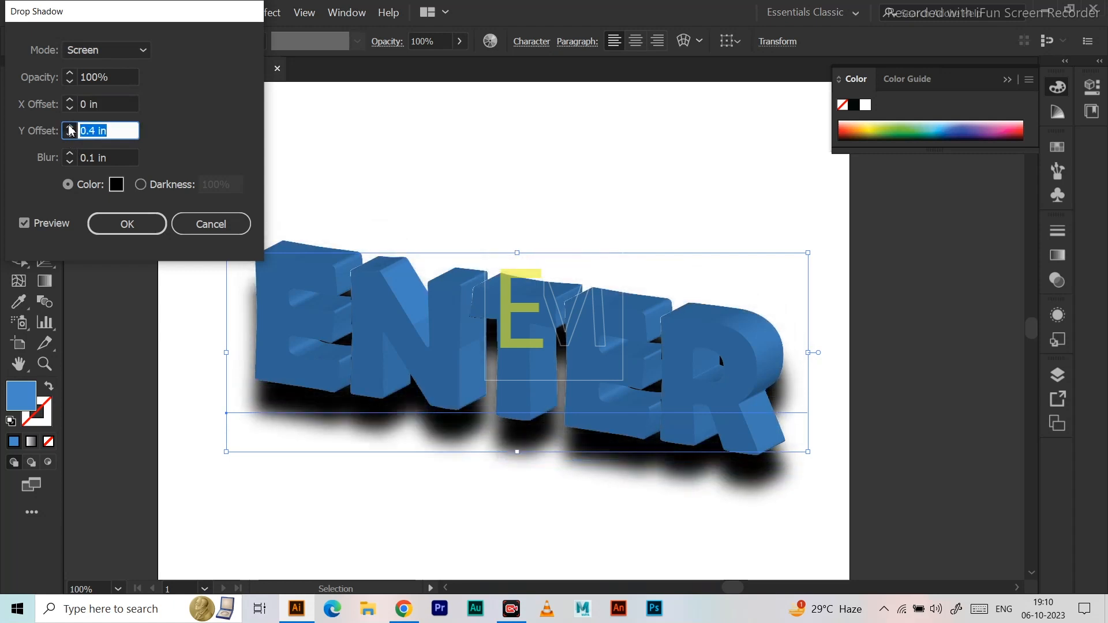
click(70, 126)
click(70, 127)
click(70, 127)
click(70, 127)
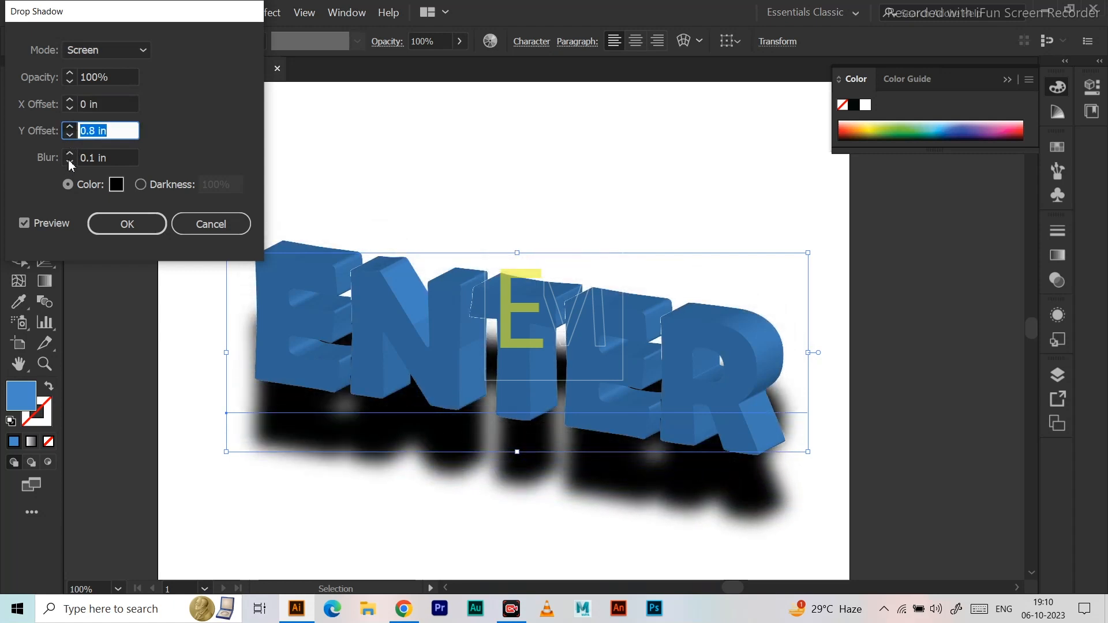
key(Up)
key(Up)
key(Up)
key(Up)
key(Up)
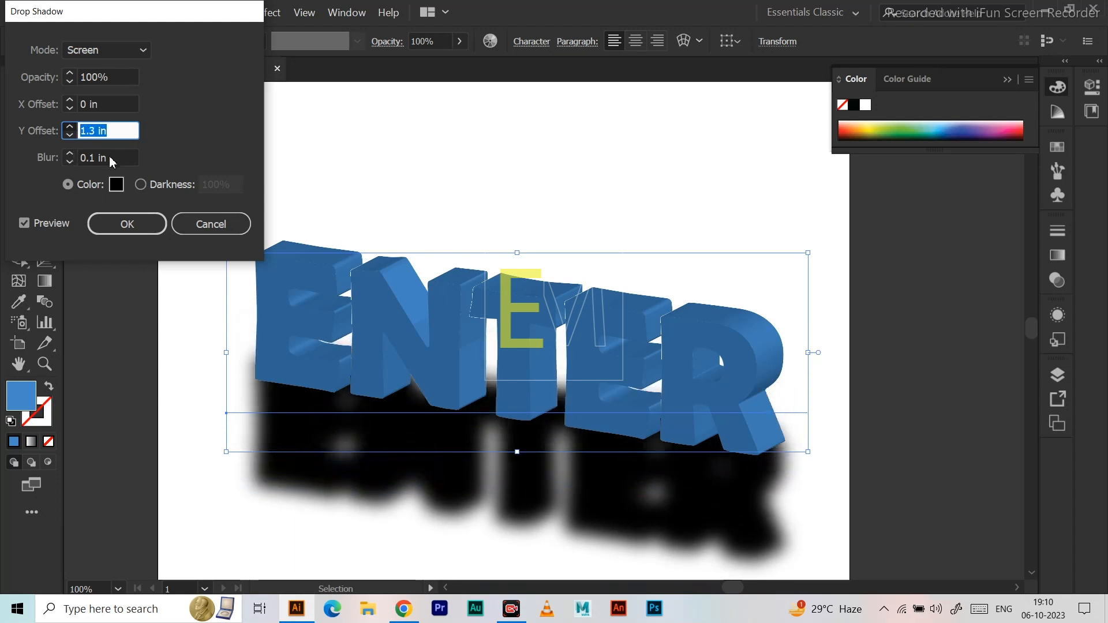
click(226, 224)
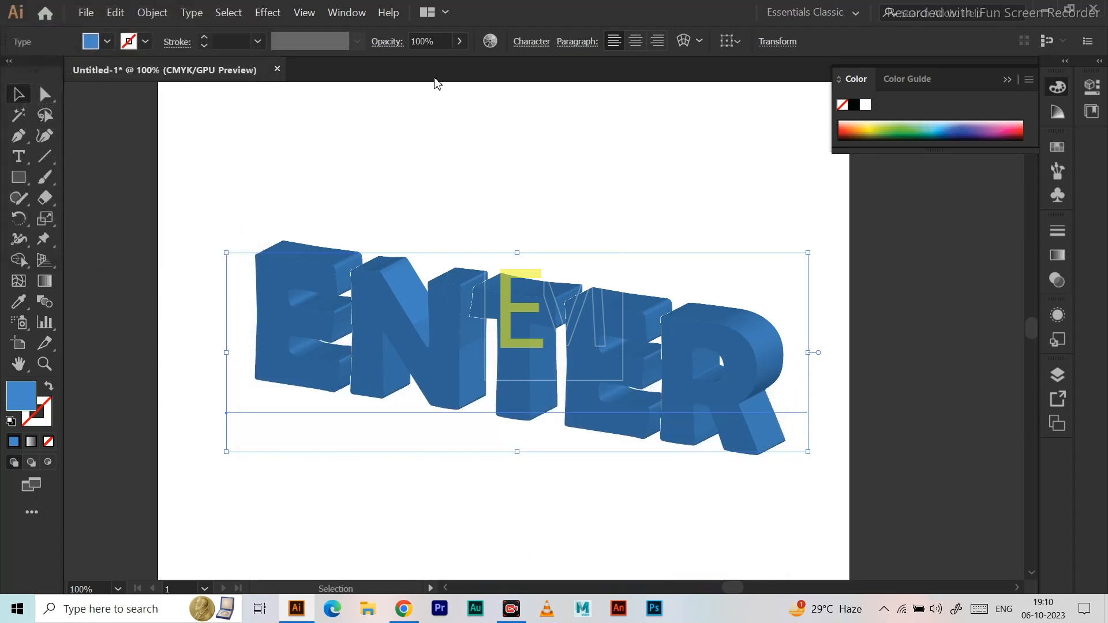
Try a previewed drop shadow on the extruded ENTER text with a 0.3 in X offset and 0 in Y offset, and cancel it.
click(226, 14)
mouse_move(270, 16)
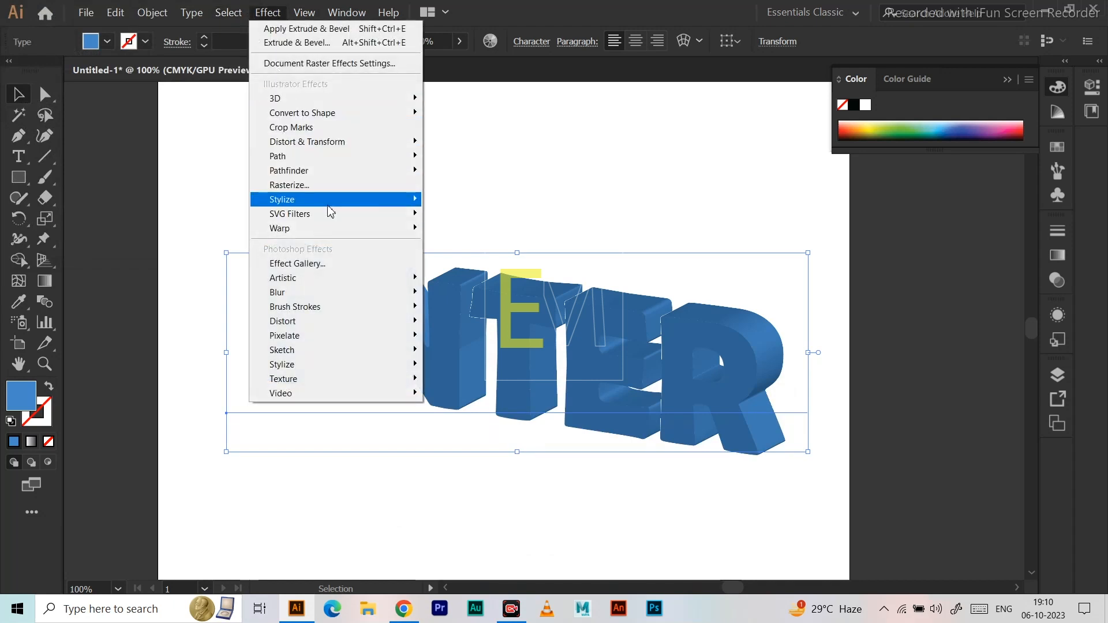
mouse_move(329, 202)
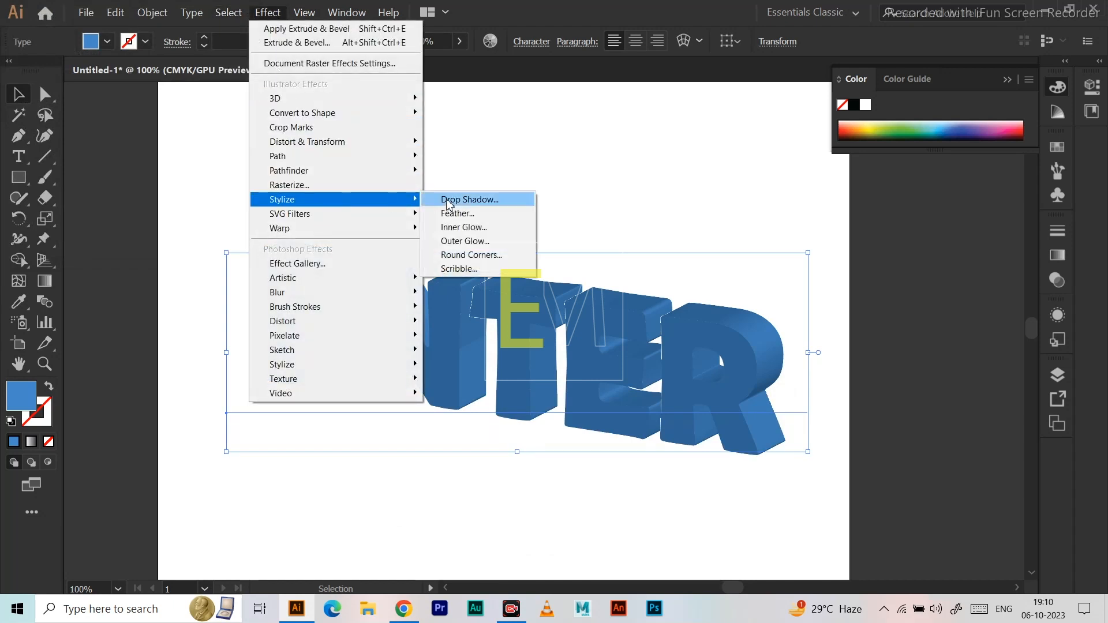
click(495, 202)
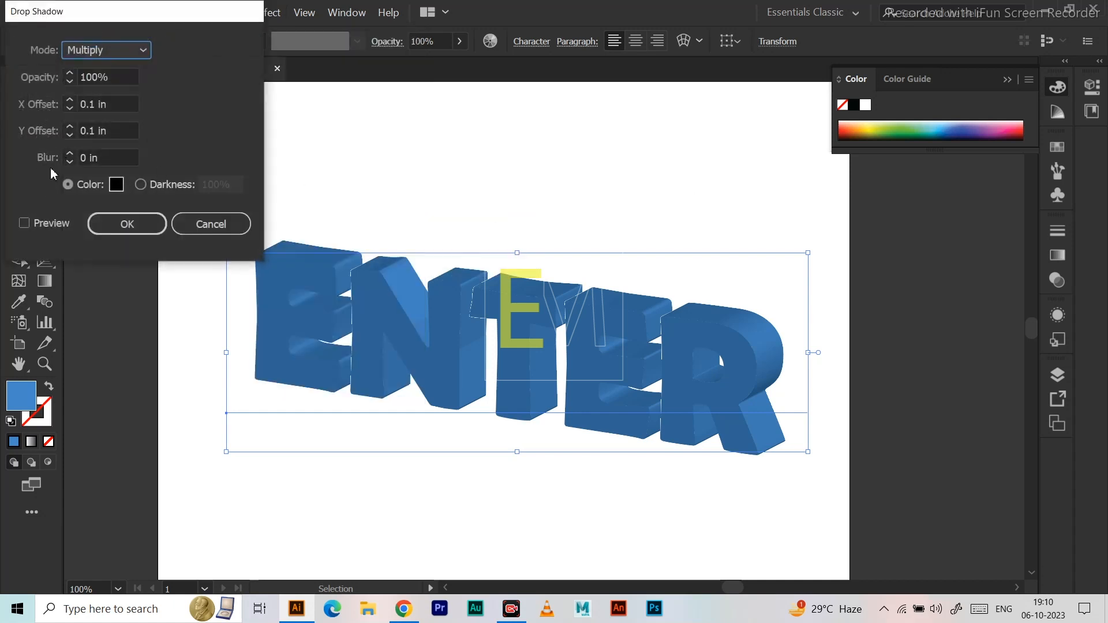
click(24, 223)
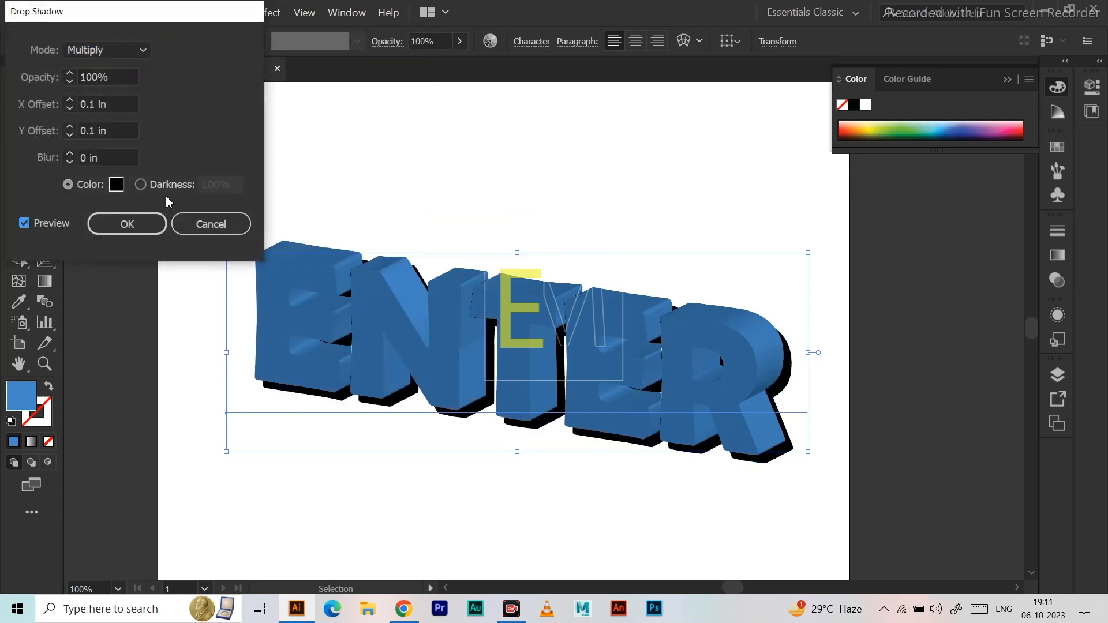
click(70, 126)
click(69, 135)
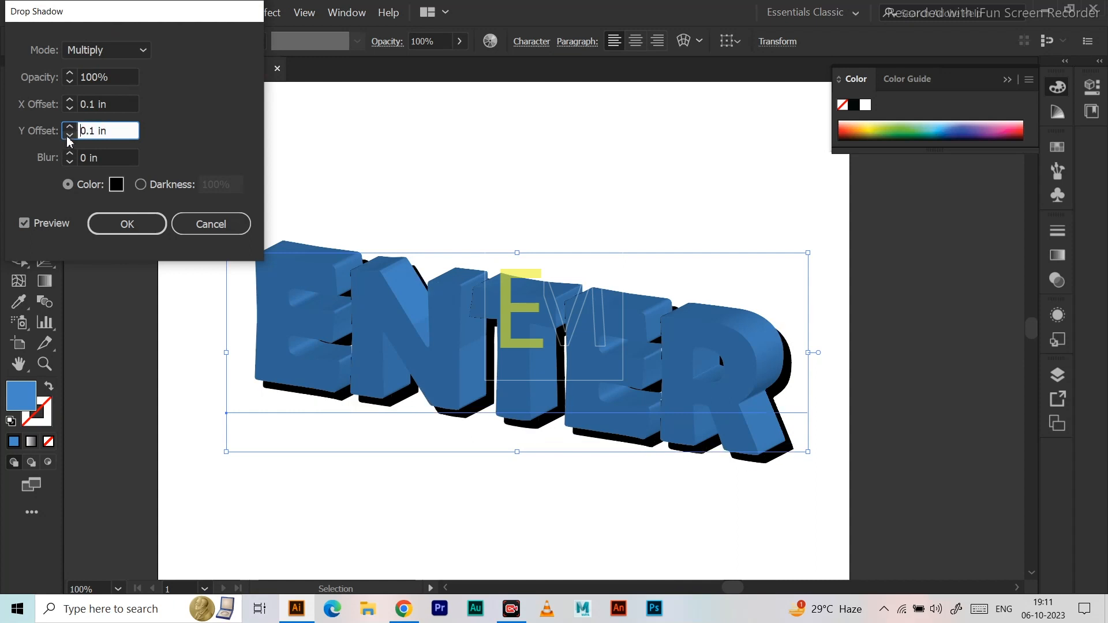
click(69, 135)
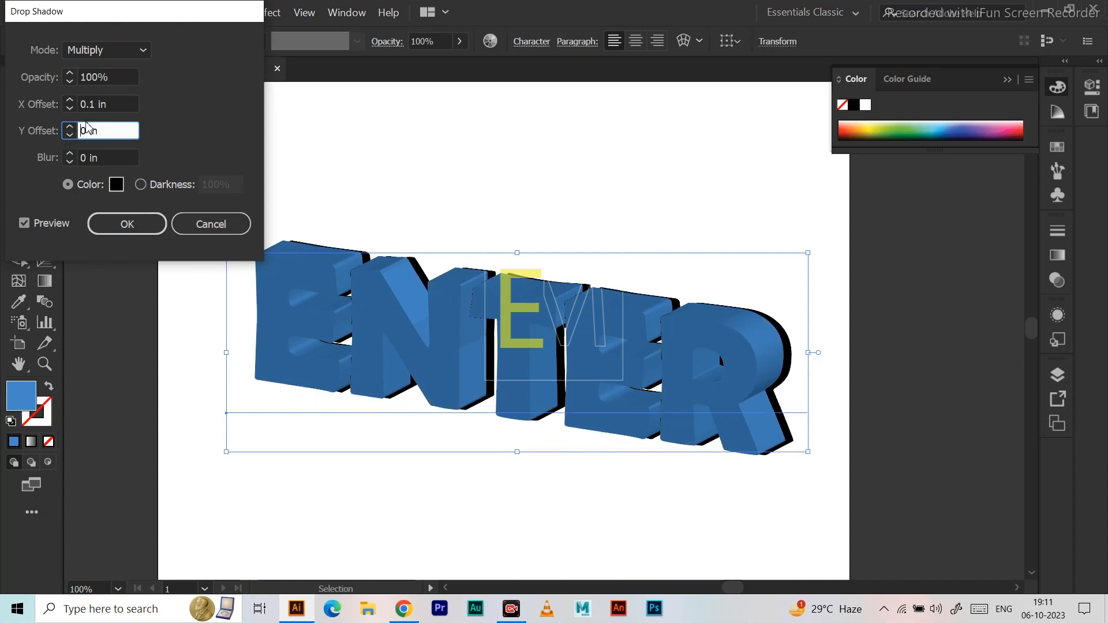
click(70, 101)
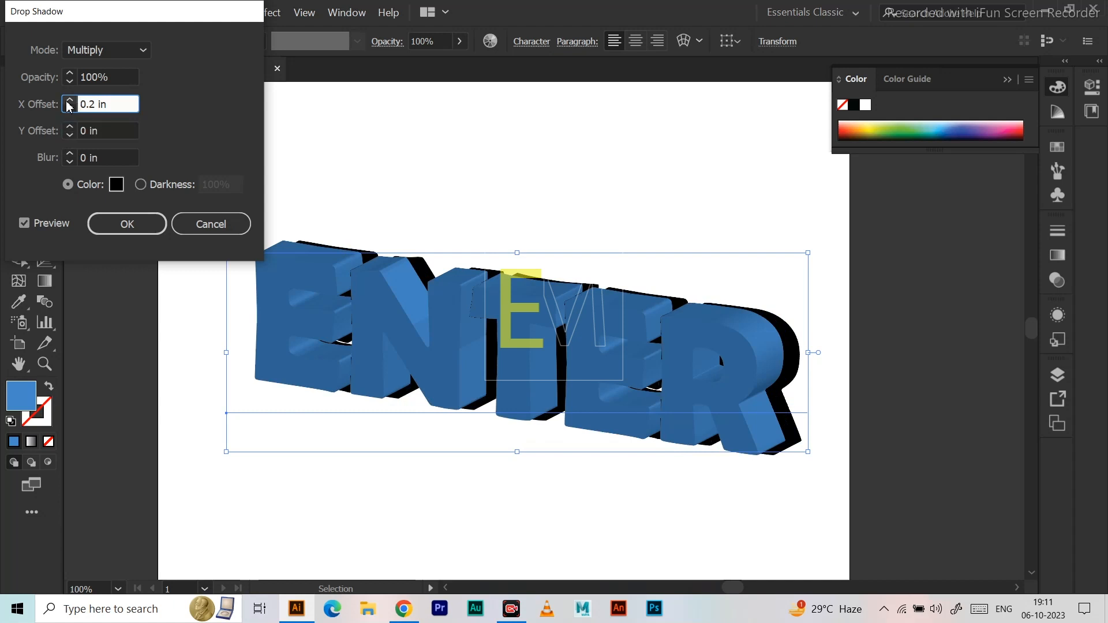
click(70, 101)
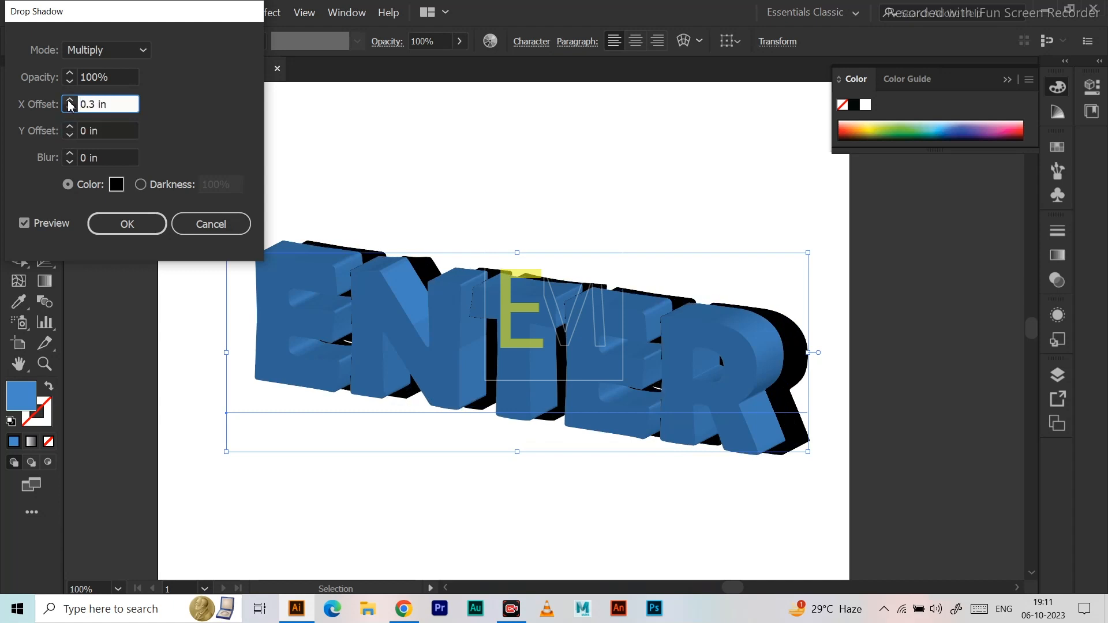
click(196, 224)
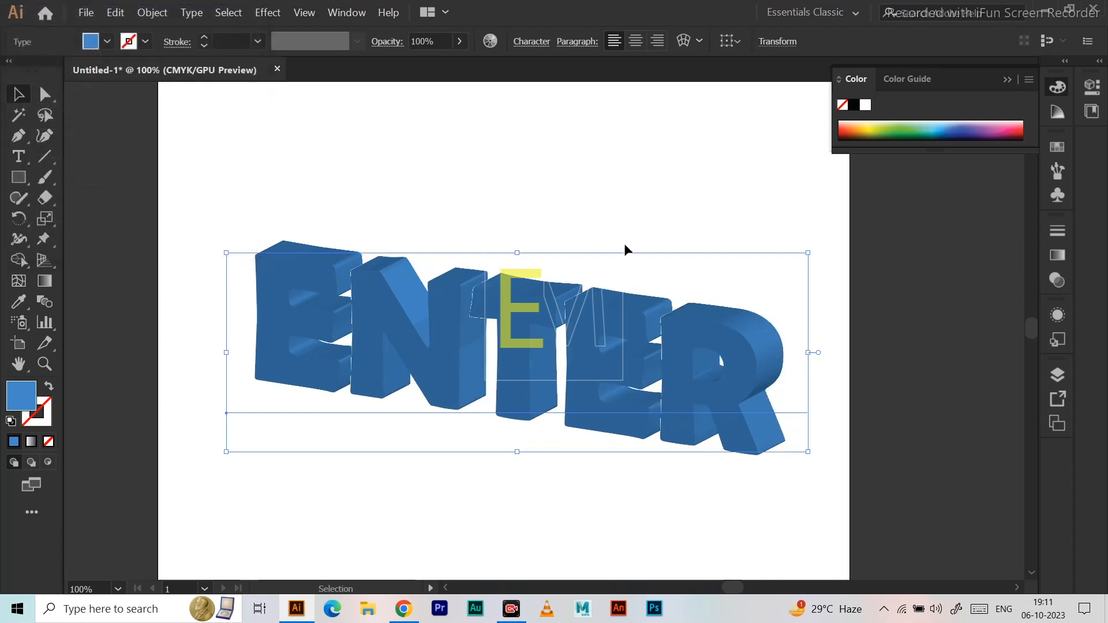
Add a new line of text reading "MULTIMEDIA" in the empty area below the ENTER text.
click(542, 152)
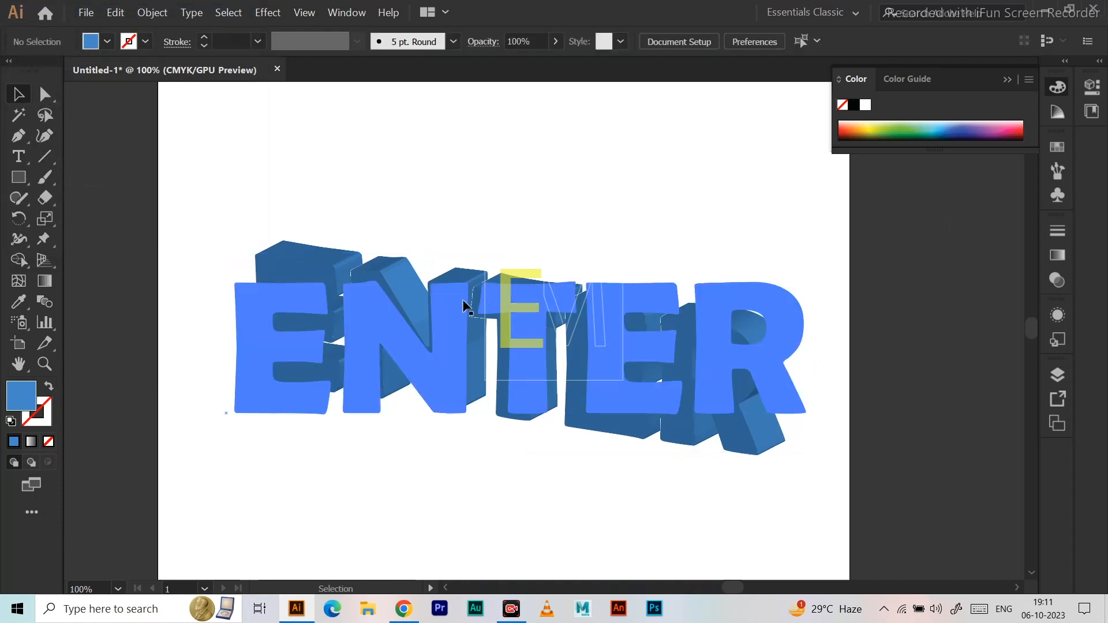
click(446, 306)
key(space)
drag(614, 296, 600, 157)
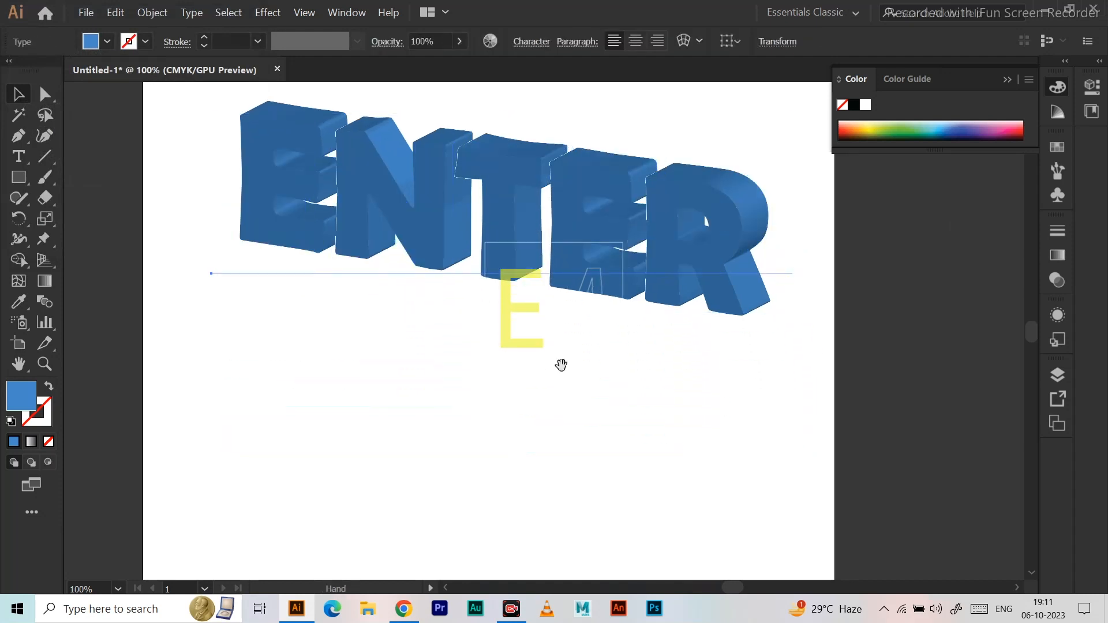
drag(561, 365, 532, 334)
click(408, 371)
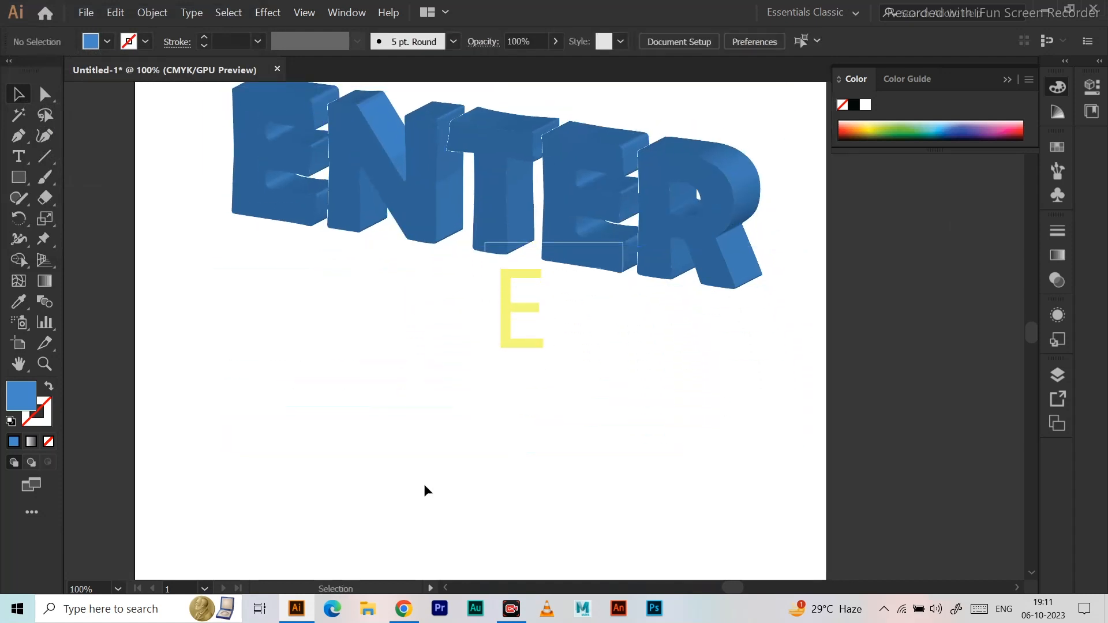
key(t)
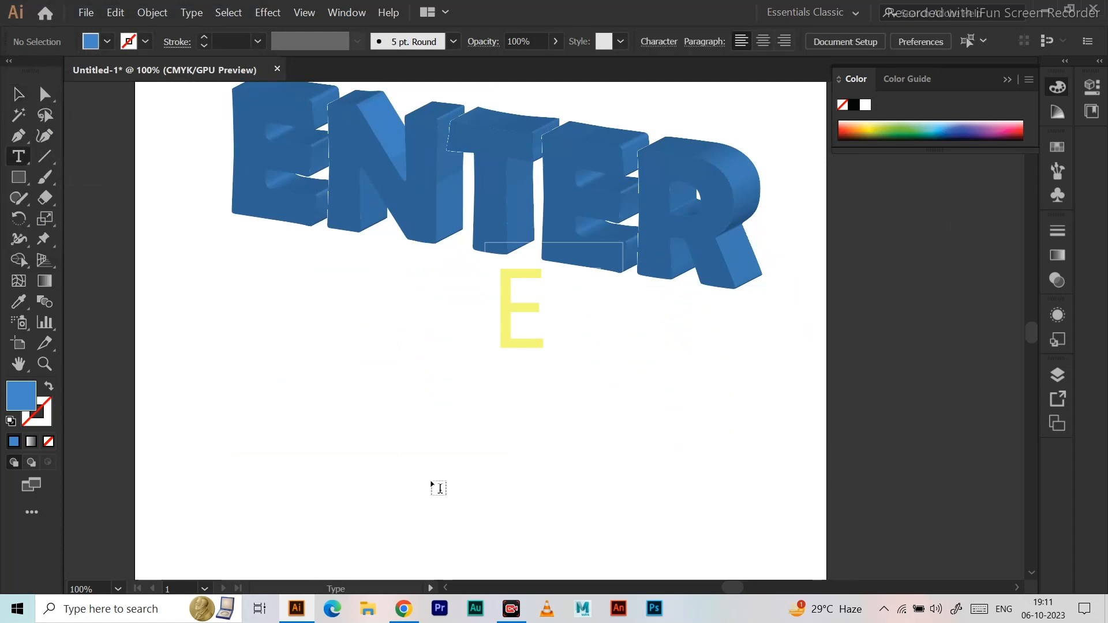
click(313, 426)
key(BackSpace)
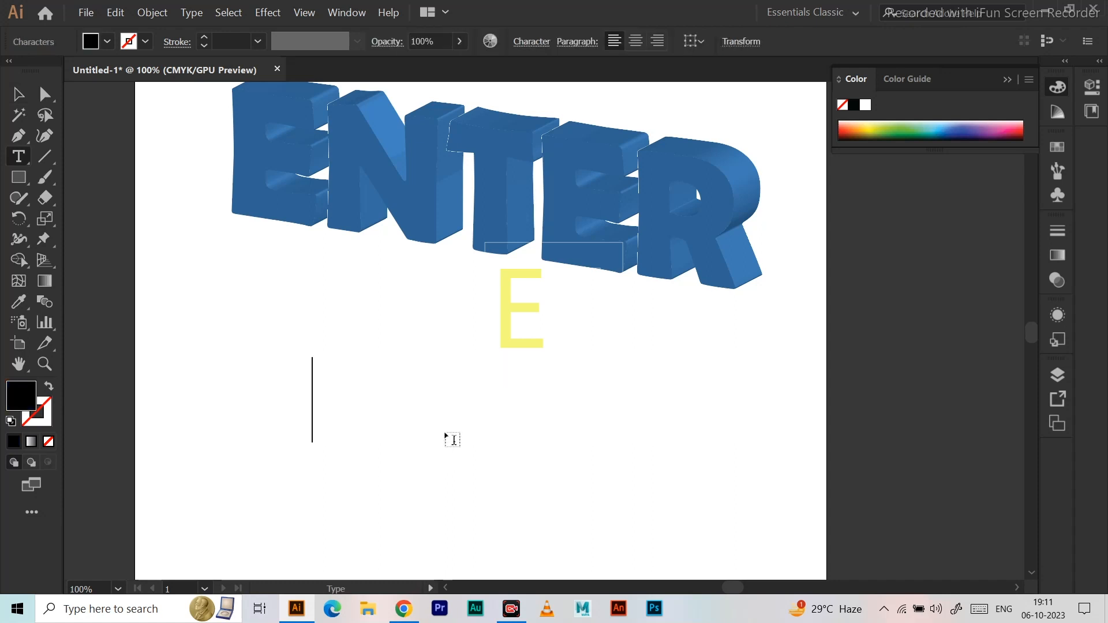
text(M)
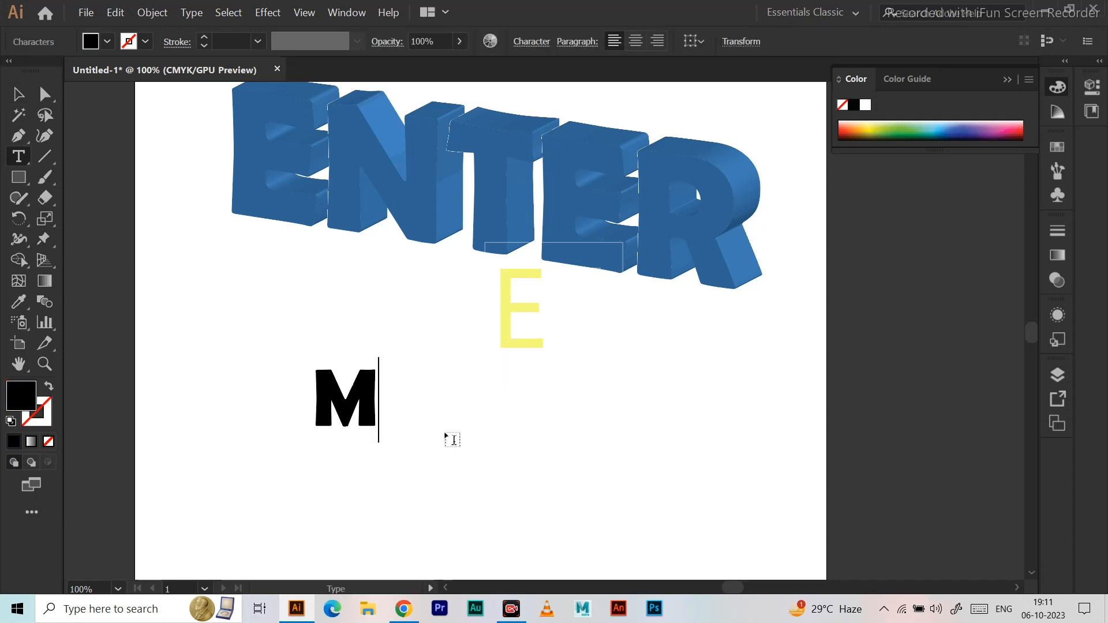
text(ULTIMEDIS)
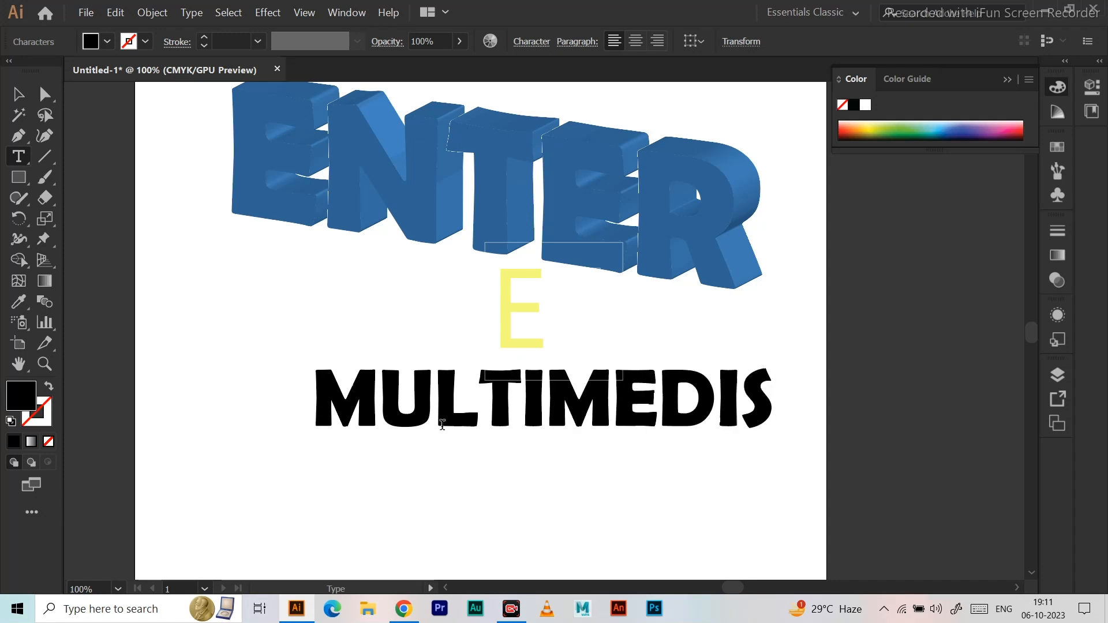
key(BackSpace)
text(A)
click(18, 93)
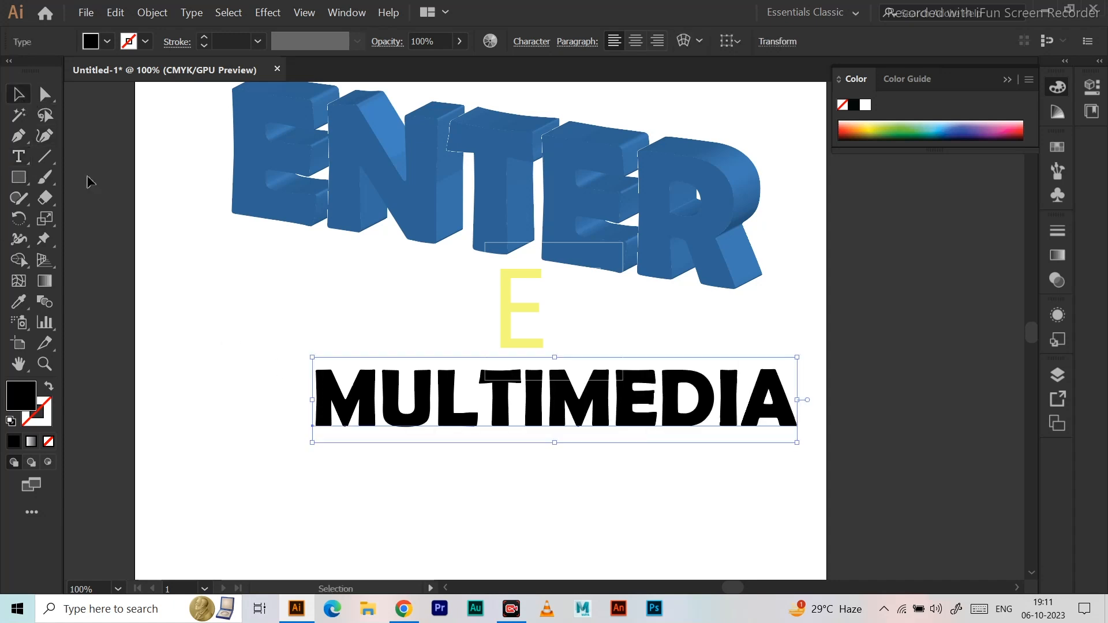
Copy the ENTER text's blue fill and character formatting onto the MULTIMEDIA text with the Eyedropper, and shift the text toward the artboard's left side.
drag(378, 411, 294, 421)
key(i)
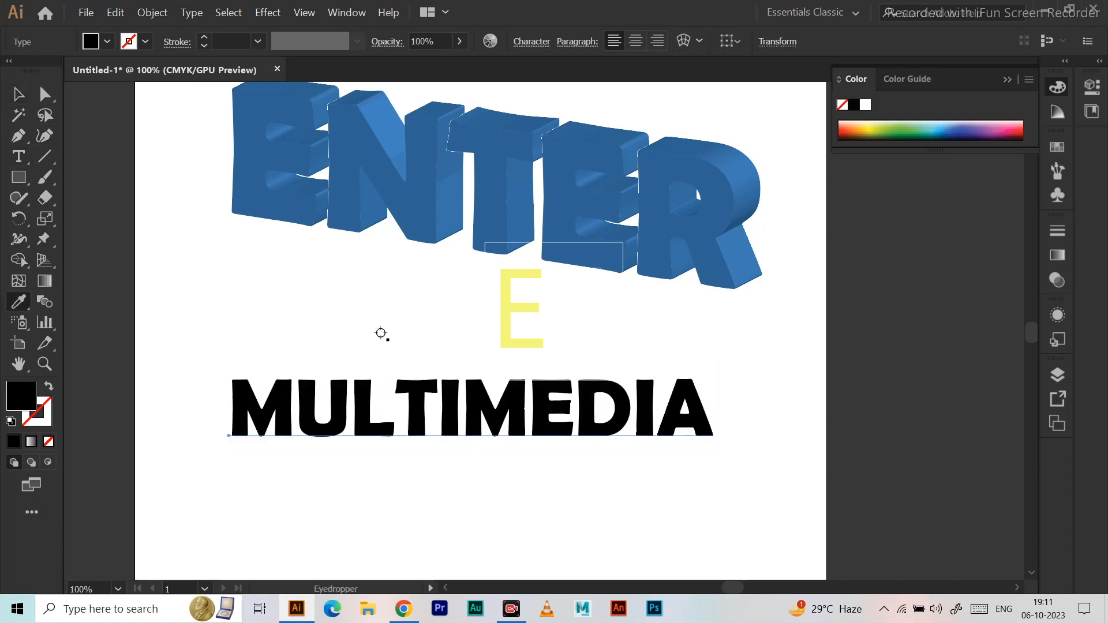
click(418, 220)
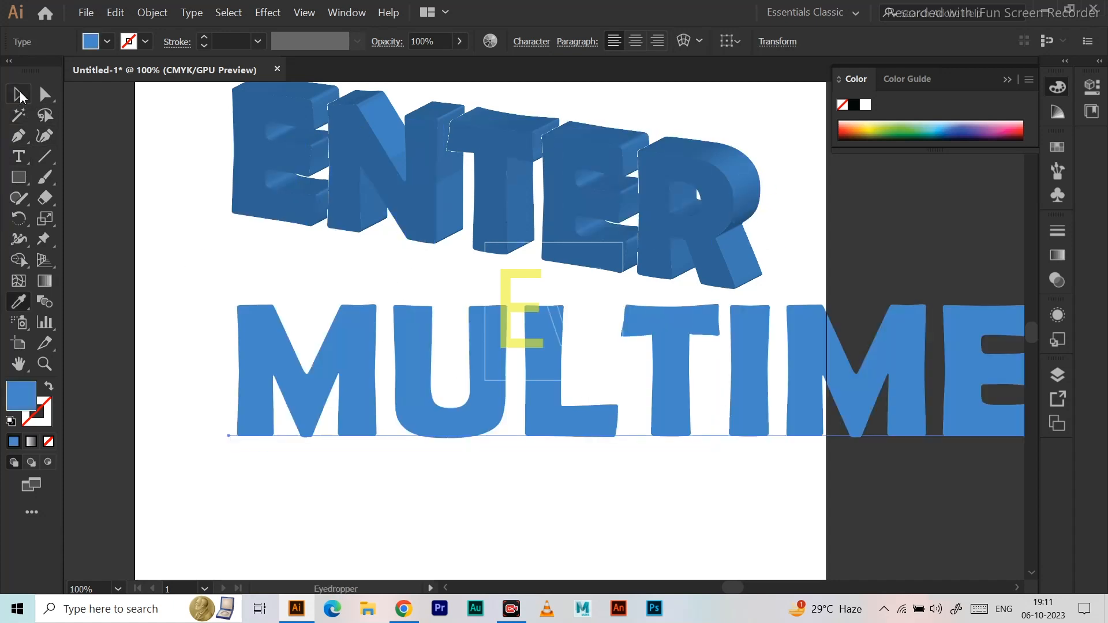
click(18, 94)
drag(492, 360, 414, 393)
click(699, 302)
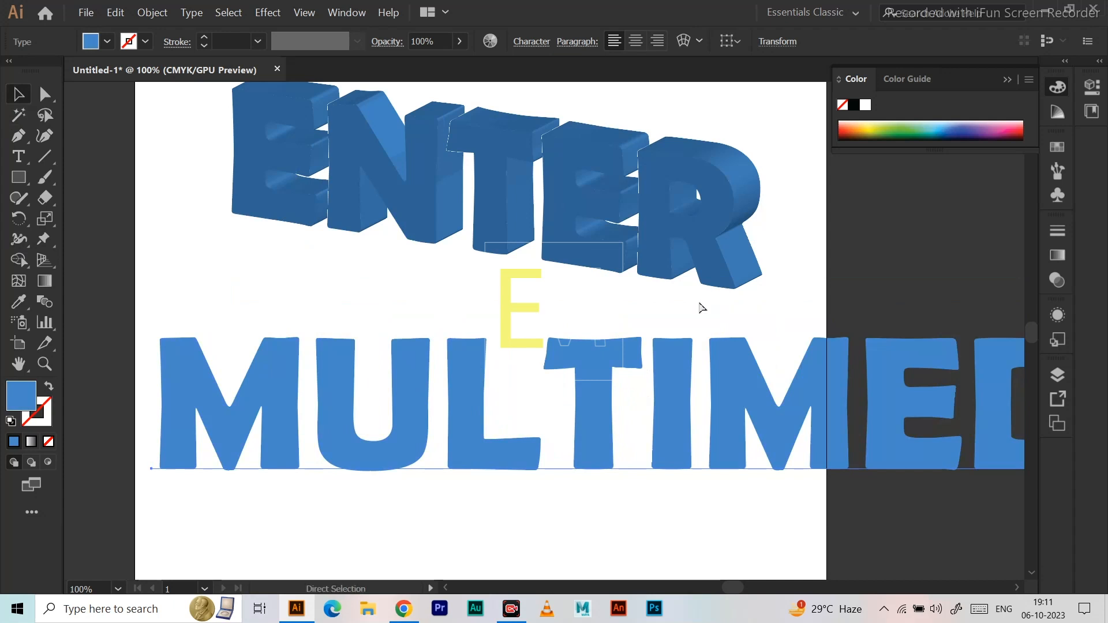
Scale the MULTIMEDIA text down to about 75 pt and place it centred beneath the ENTER text.
key(ctrl+t)
click(277, 371)
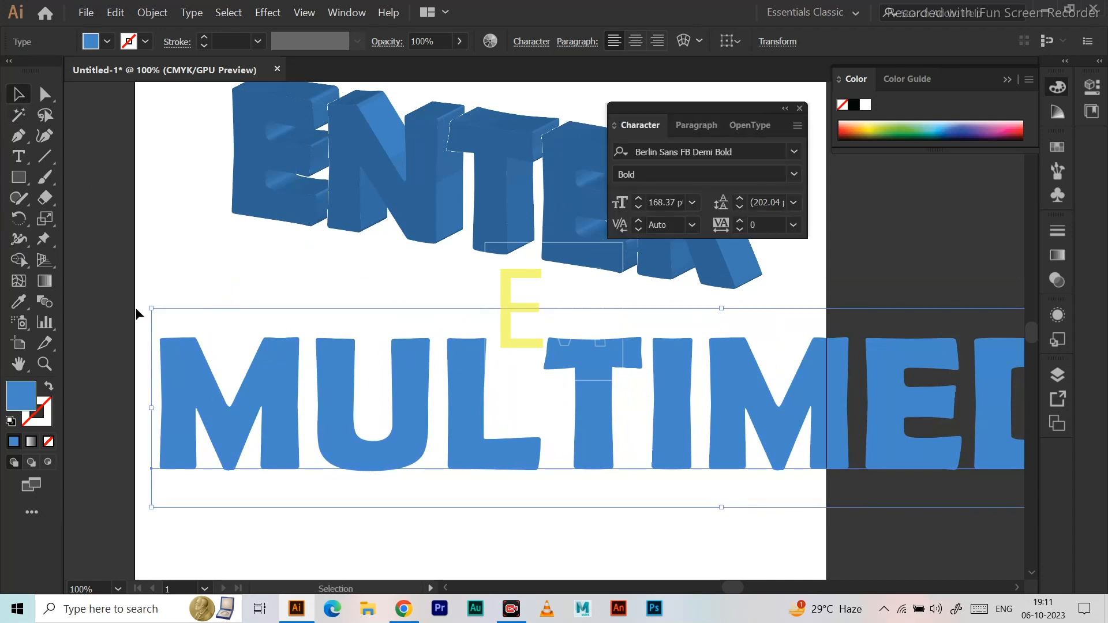
drag(149, 309, 279, 365)
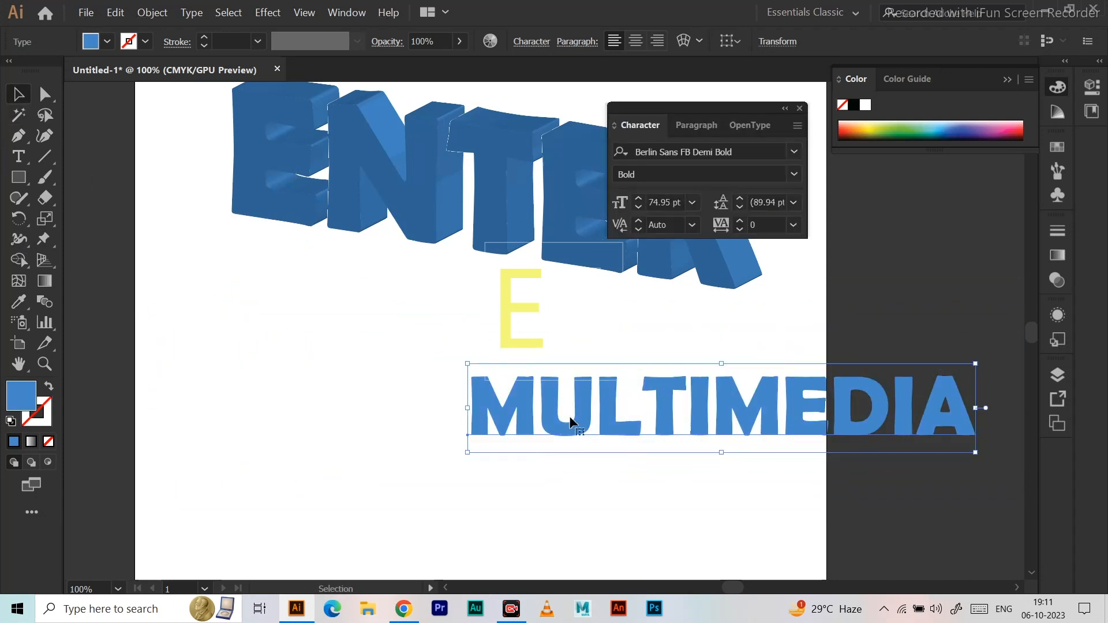
drag(586, 410, 338, 357)
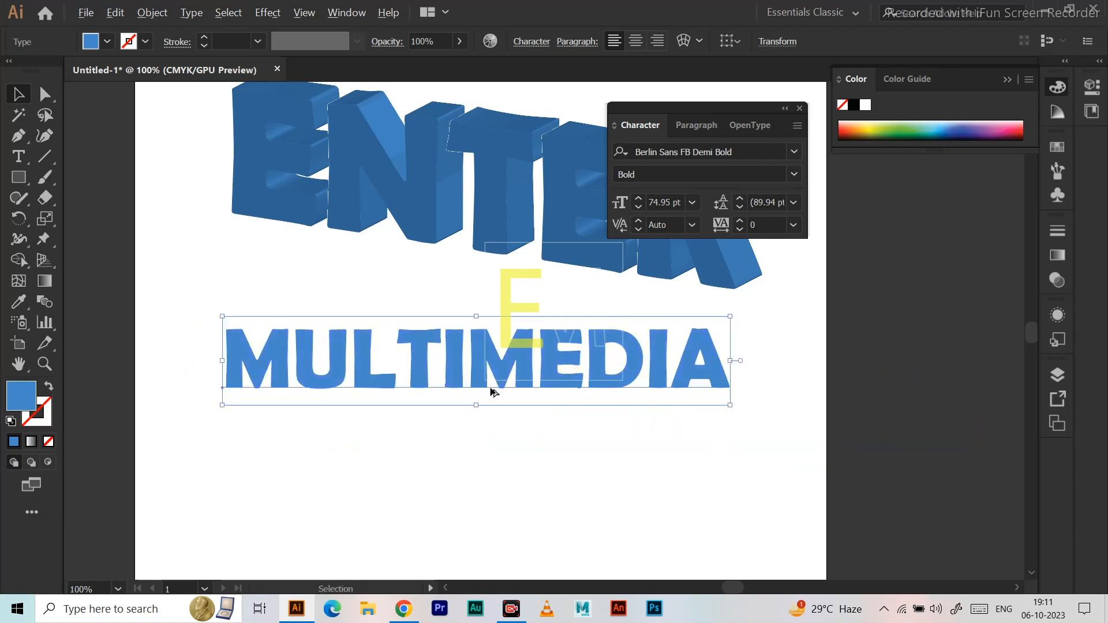
scroll(514, 435, down, 2)
scroll(559, 379, up, 2)
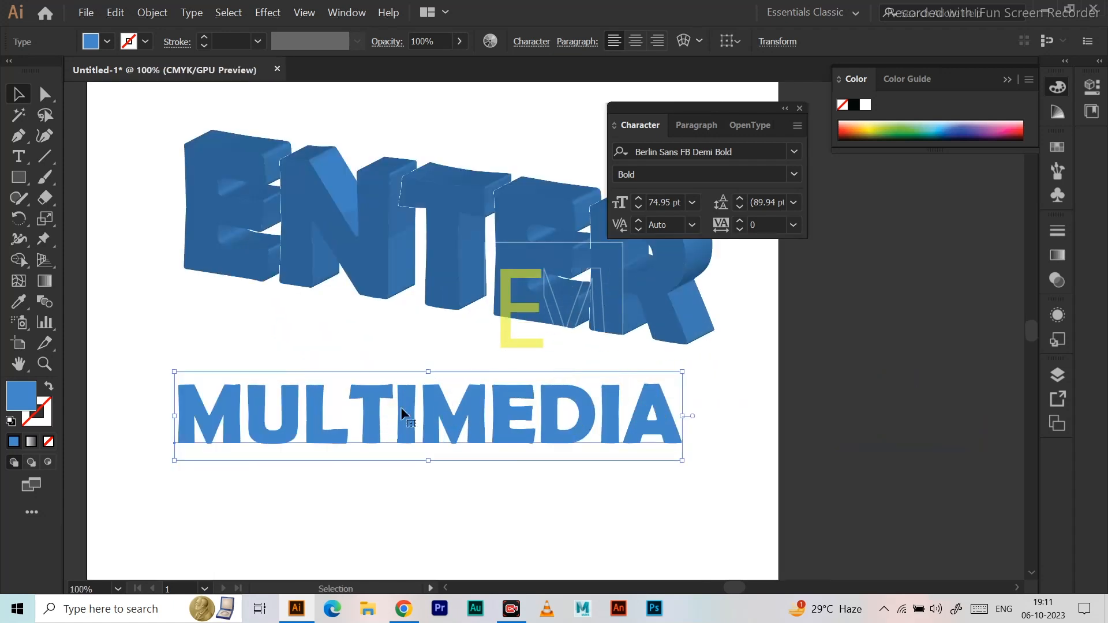
drag(325, 430, 325, 442)
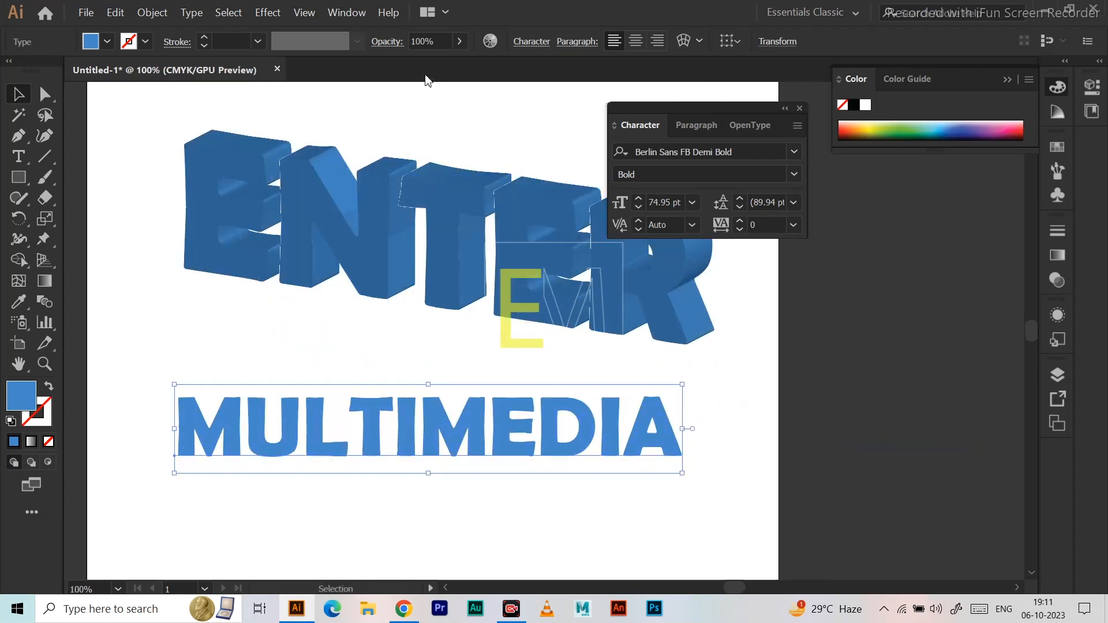
Apply a 3D Extrude & Bevel effect to the MULTIMEDIA text with the Off-Axis Front position and a 50 pt depth.
click(259, 15)
mouse_move(292, 99)
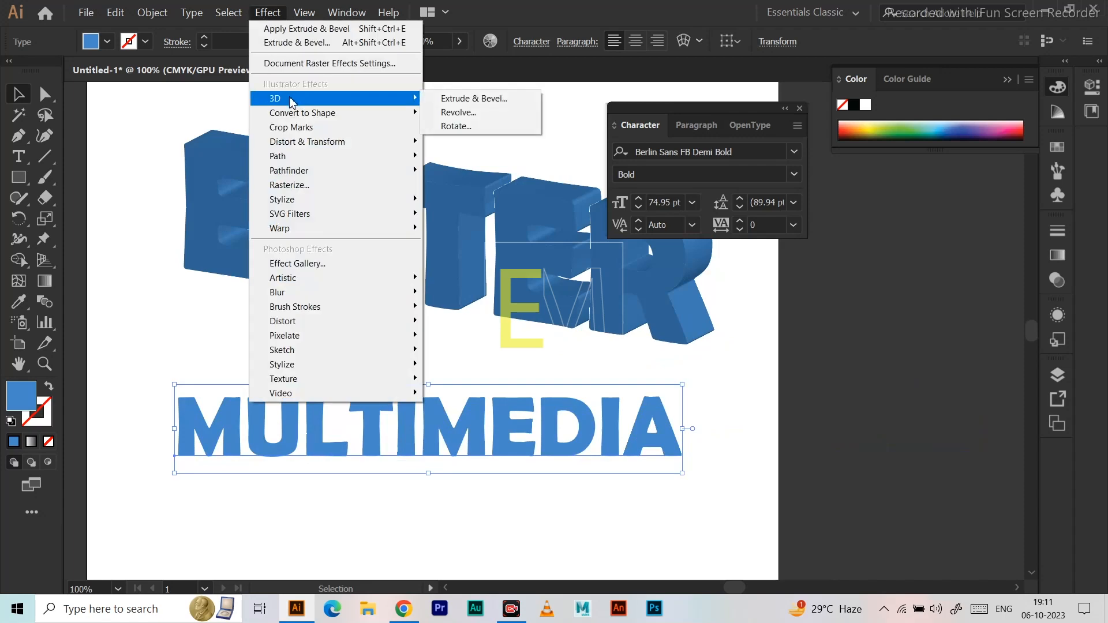
click(461, 106)
click(691, 420)
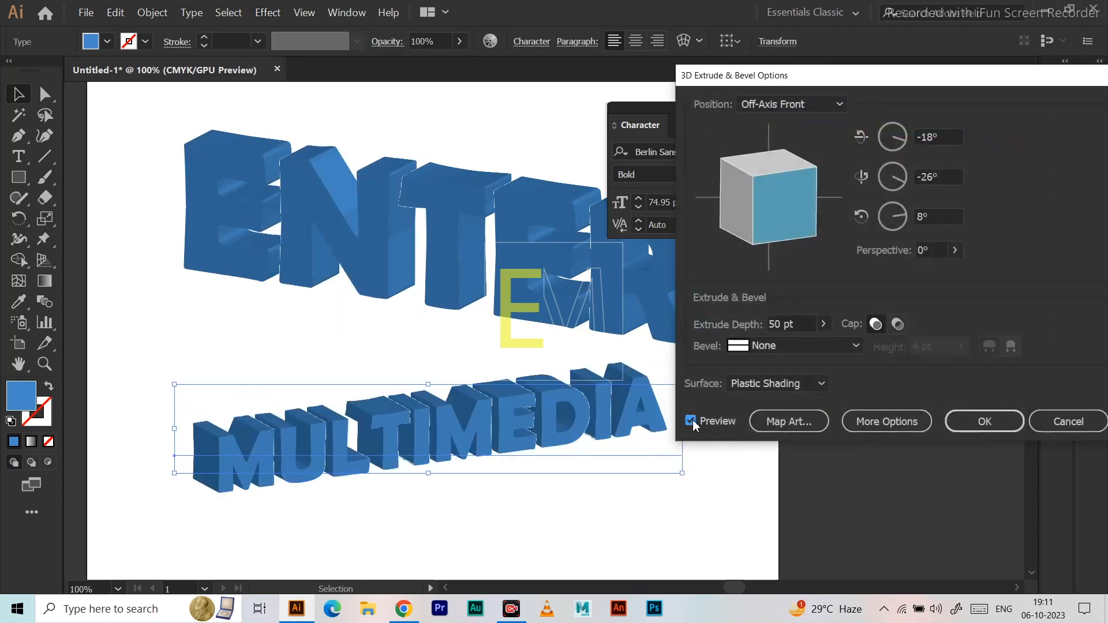
click(974, 430)
Change the MULTIMEDIA text's fill to magenta EF00FC and deselect it.
double_click(28, 401)
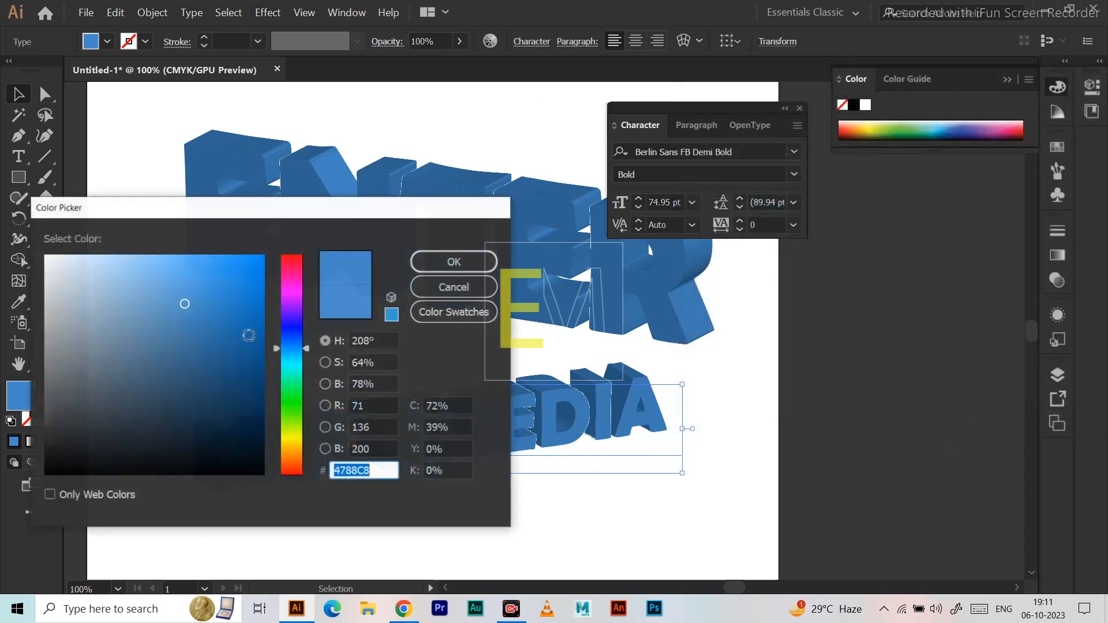
click(292, 294)
click(253, 263)
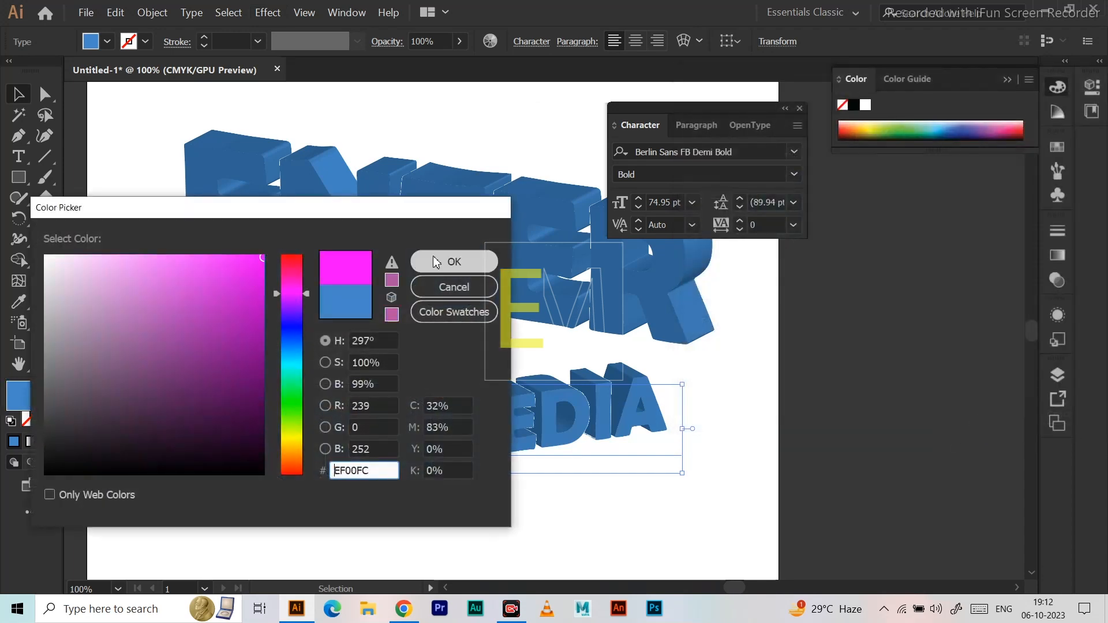
click(454, 261)
click(144, 330)
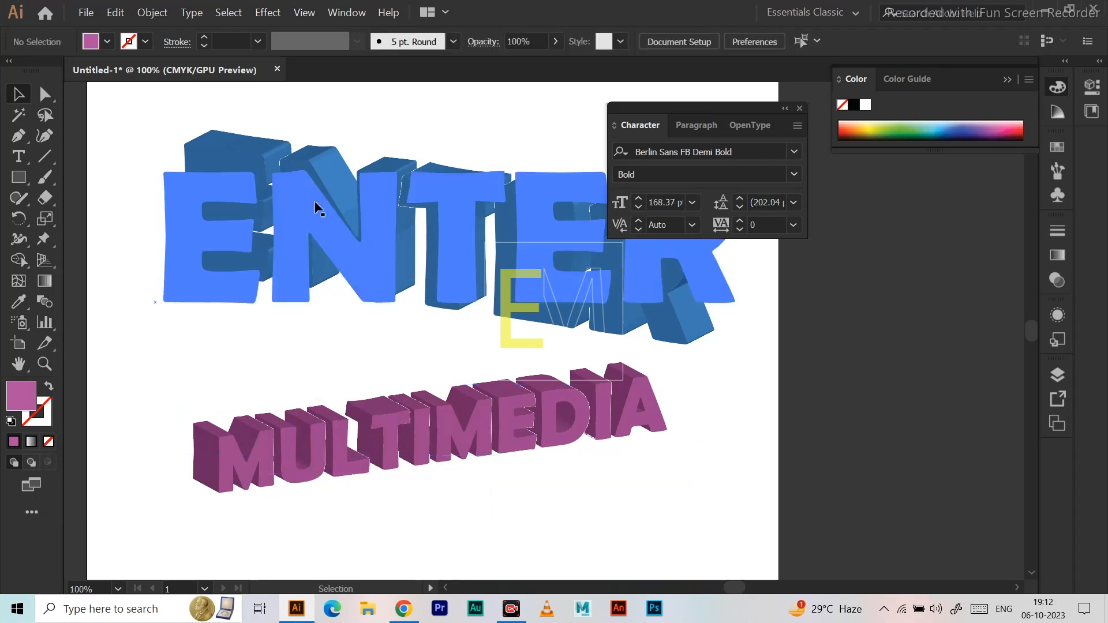
Convert the extruded ENTER text to outlines, closing the character settings.
click(361, 249)
click(800, 108)
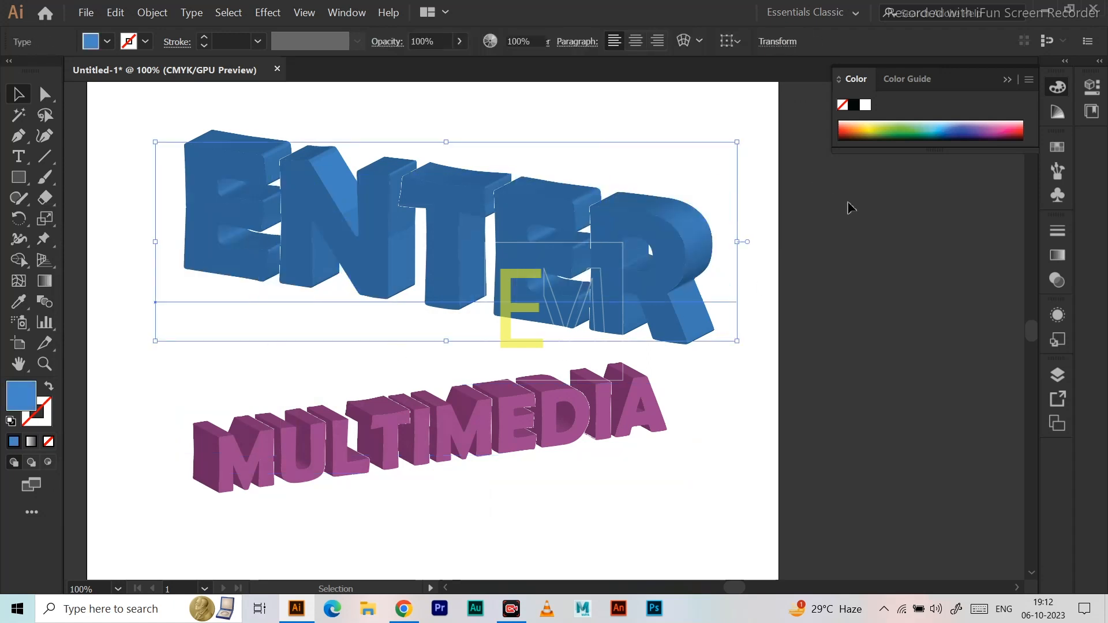
right_click(304, 238)
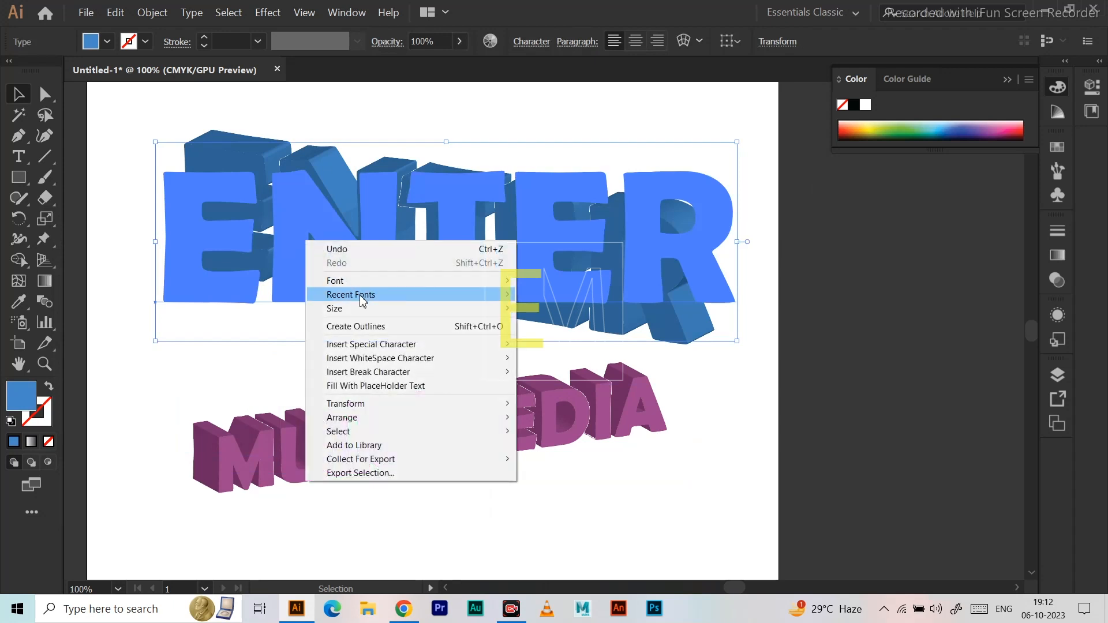
mouse_move(362, 300)
click(364, 327)
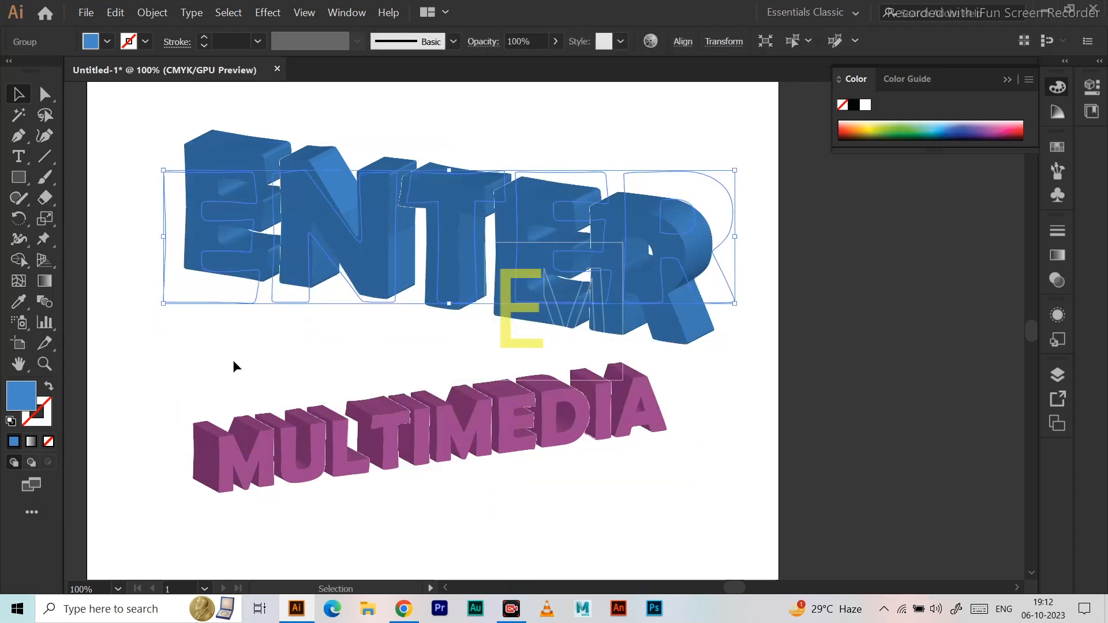
Fill the outlined ENTER text with the Orange, Yellow preset gradient and deselect it.
double_click(45, 281)
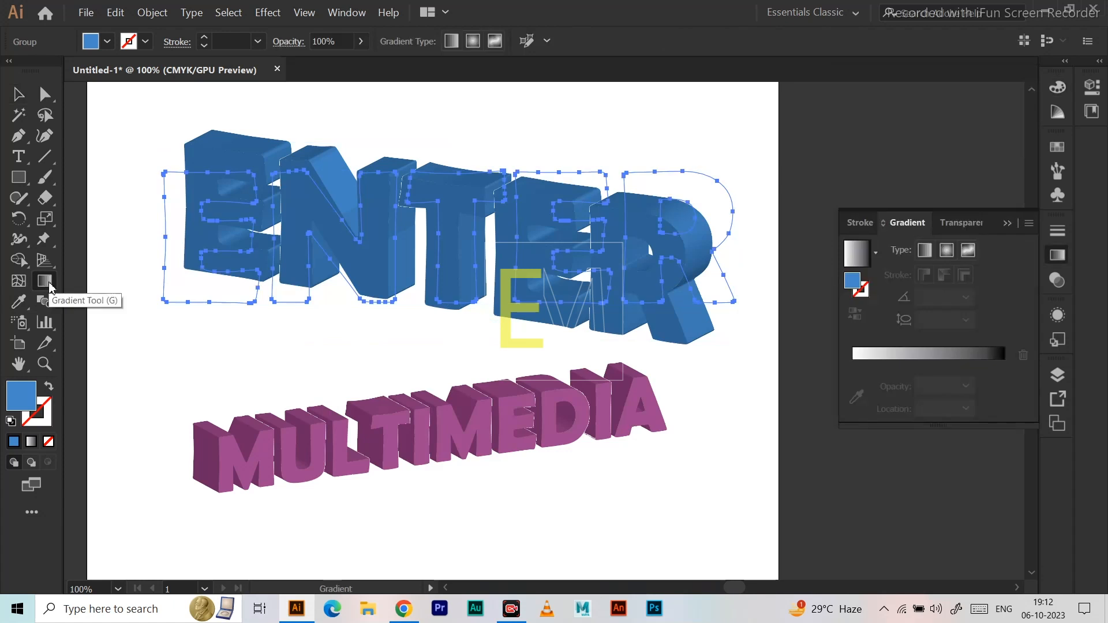
click(876, 252)
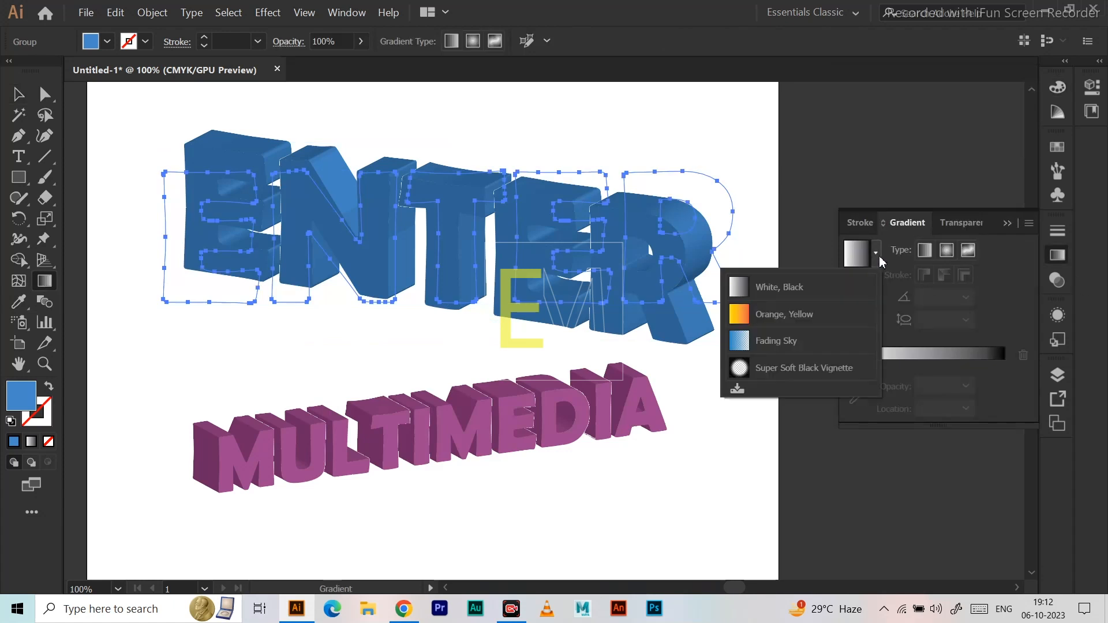
click(795, 312)
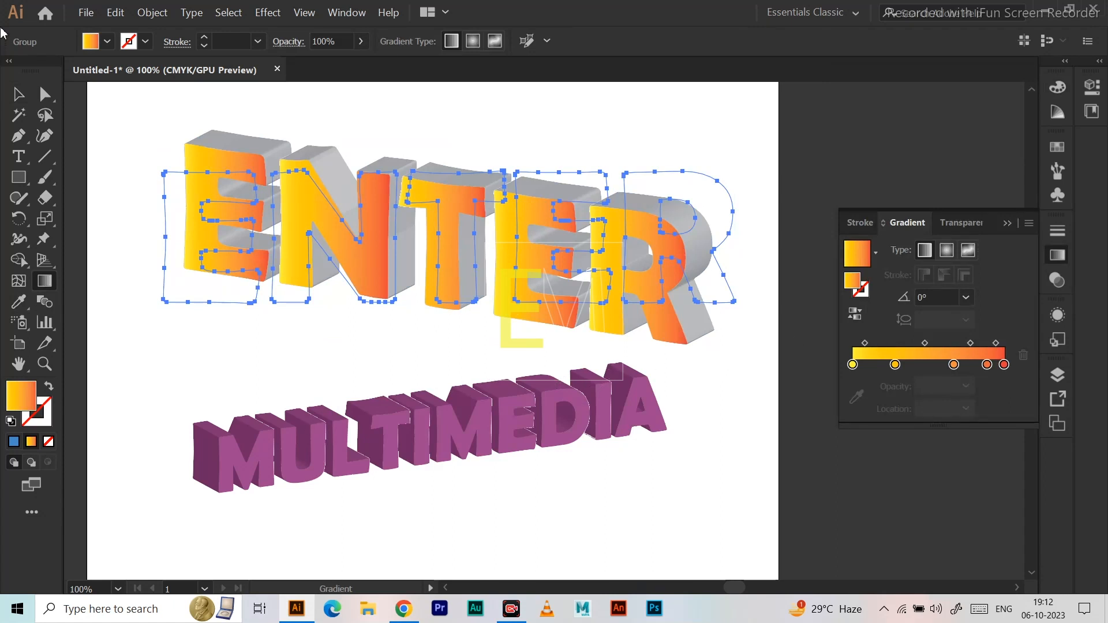
click(18, 95)
click(134, 146)
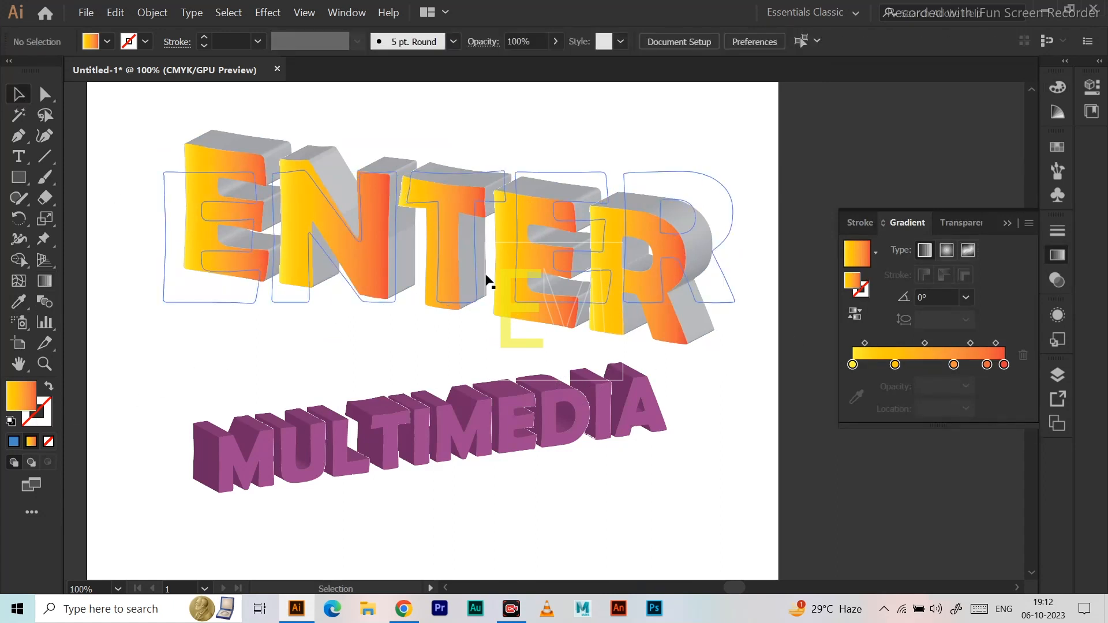
Remove the intermediate colour stops from the ENTER text's gradient, keeping only the two end stops.
click(540, 272)
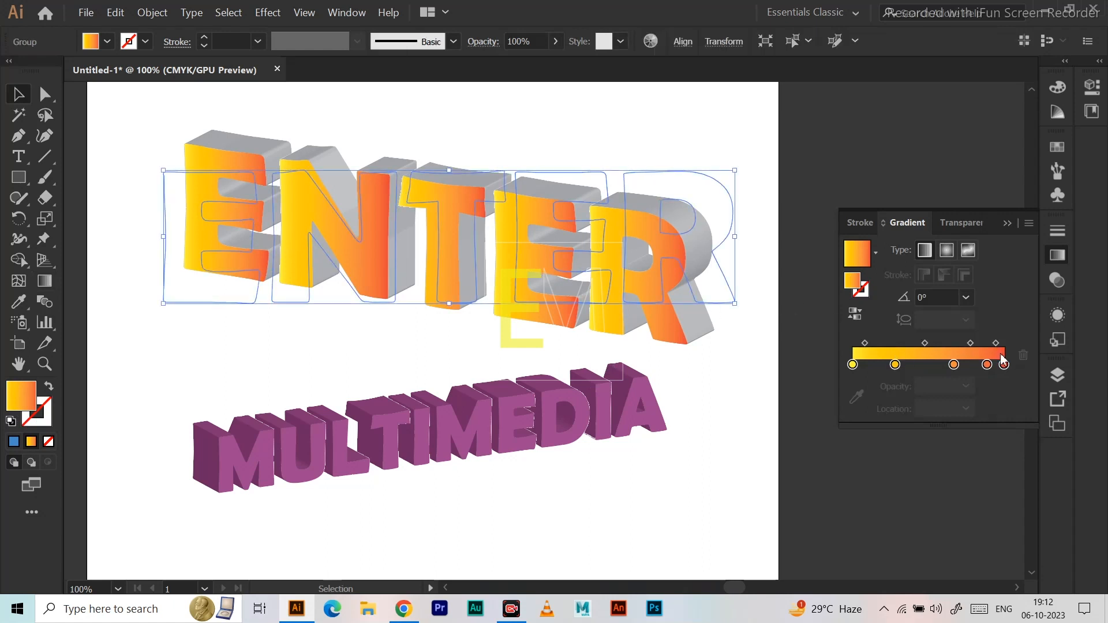
drag(895, 365, 894, 388)
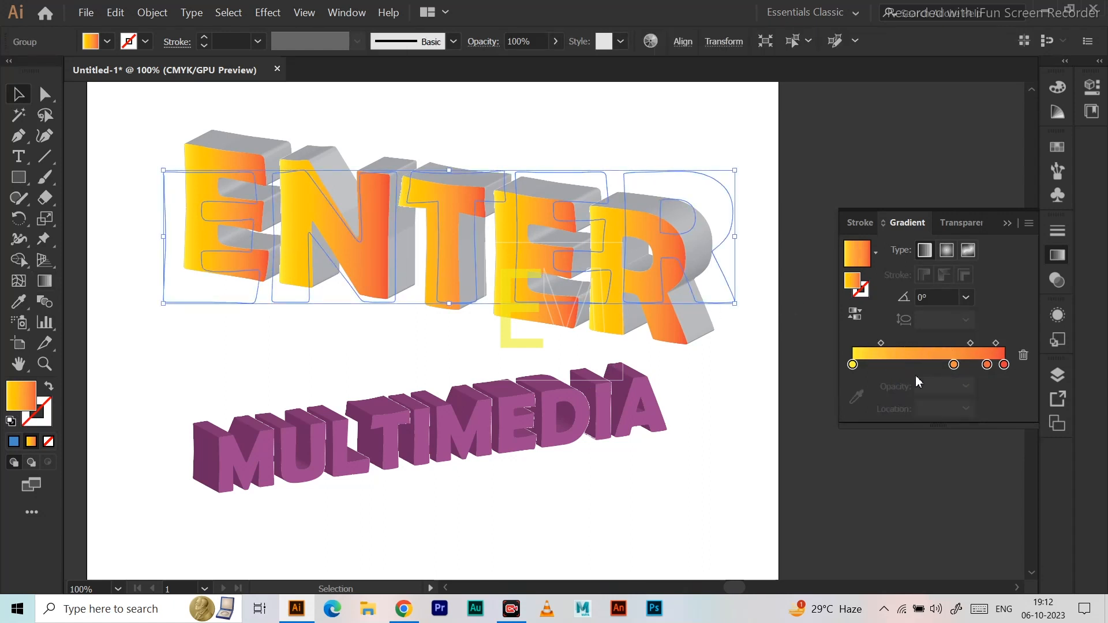
drag(954, 365, 989, 404)
Set both end colour stops of the ENTER text's gradient to the bright pink swatch.
click(853, 366)
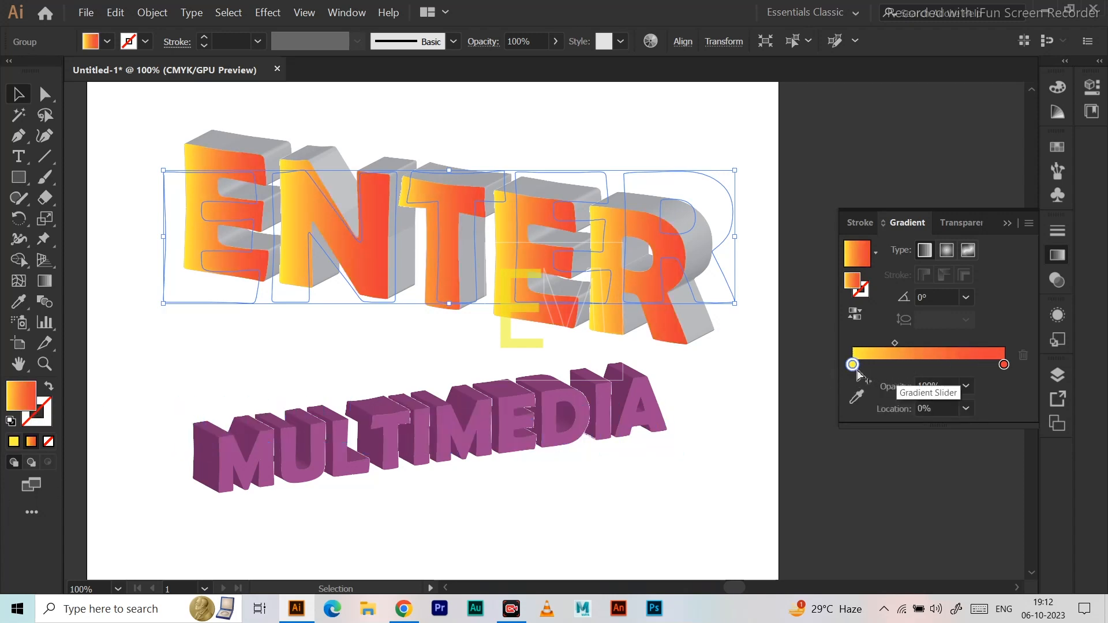
double_click(853, 366)
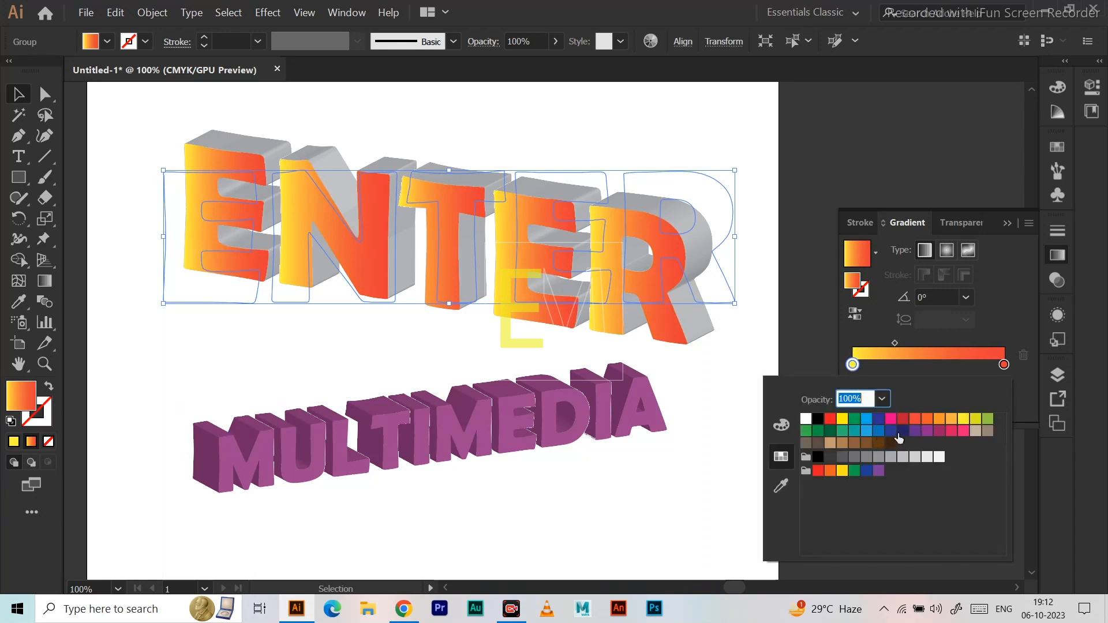
click(962, 431)
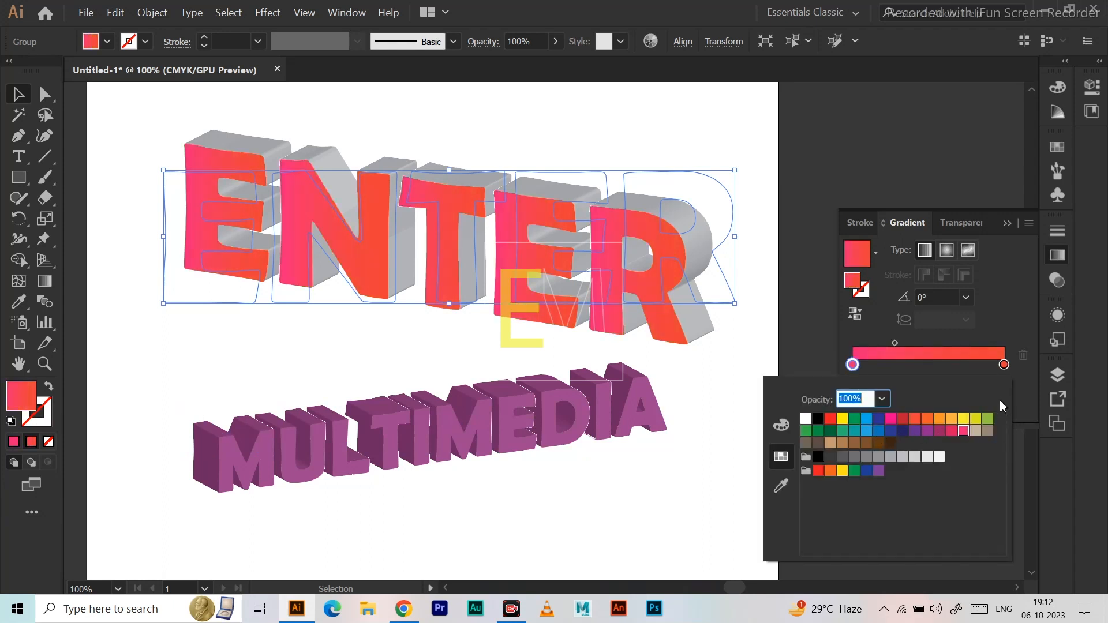
click(1004, 365)
click(961, 431)
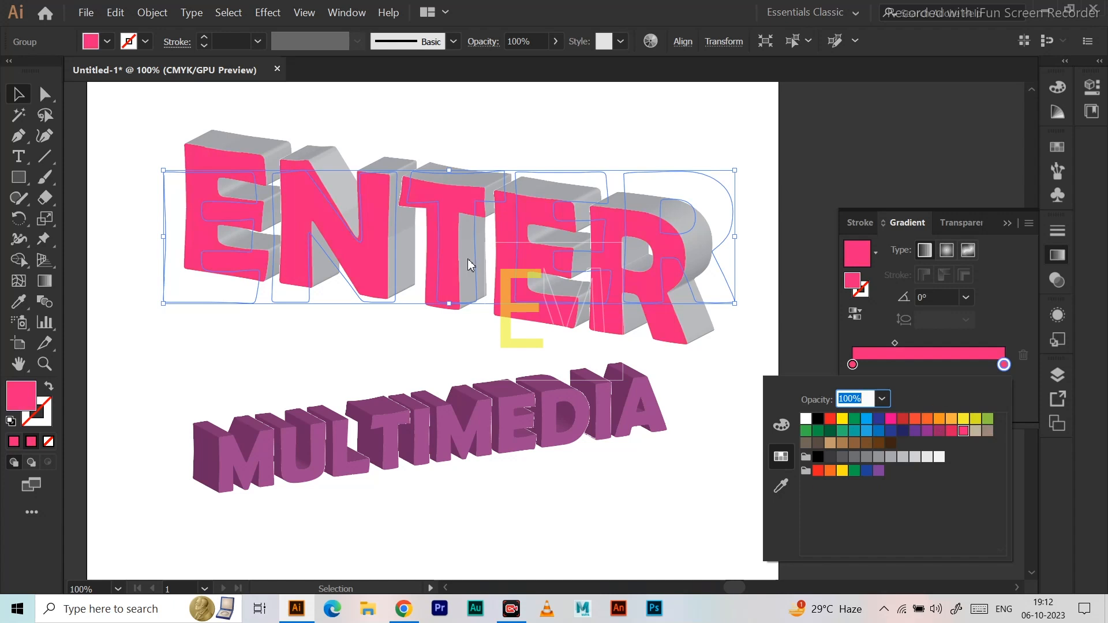
Redraw the gradient direction over the ENTER text at about -95.7°, set its midpoint location to 80%, and deselect the text.
click(46, 279)
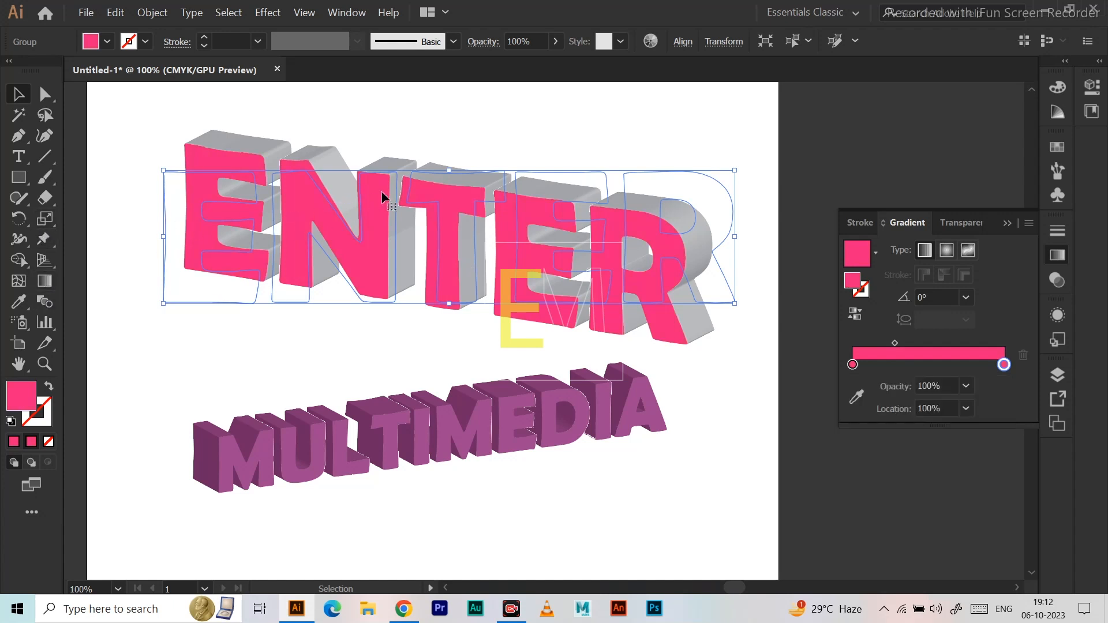
click(46, 294)
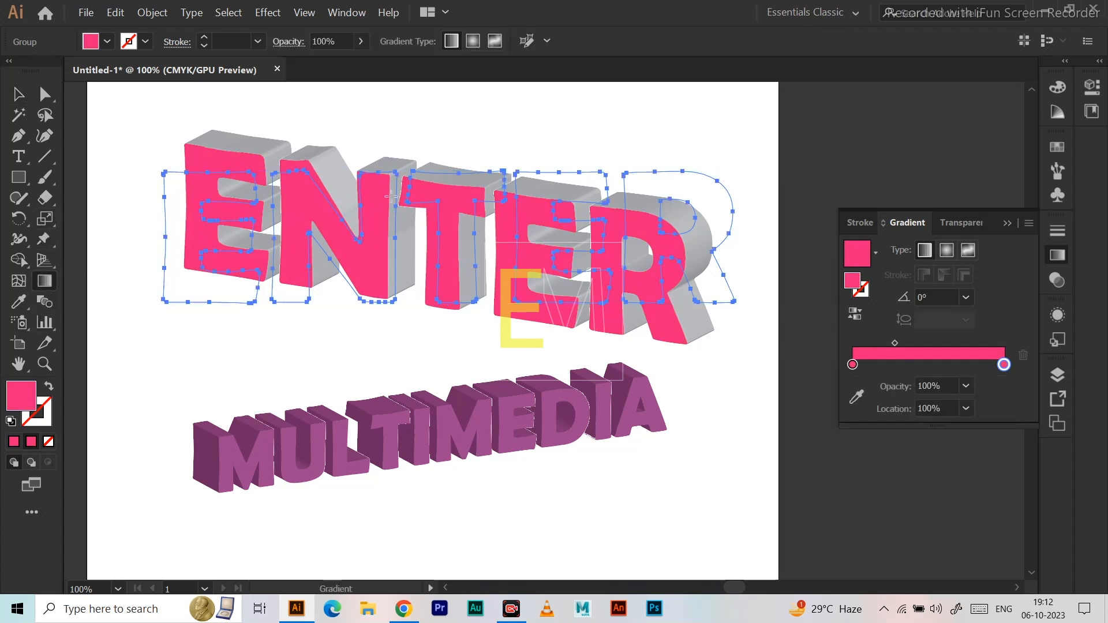
key(ctrl+h)
drag(376, 268, 376, 270)
drag(894, 344, 916, 343)
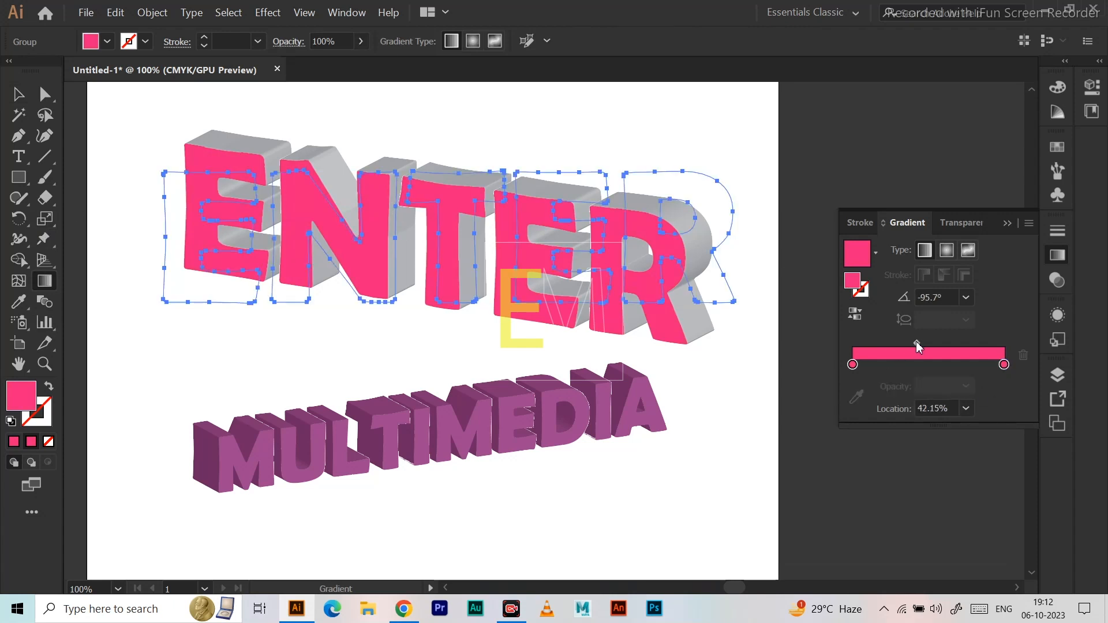
click(966, 408)
click(985, 354)
click(19, 93)
click(111, 178)
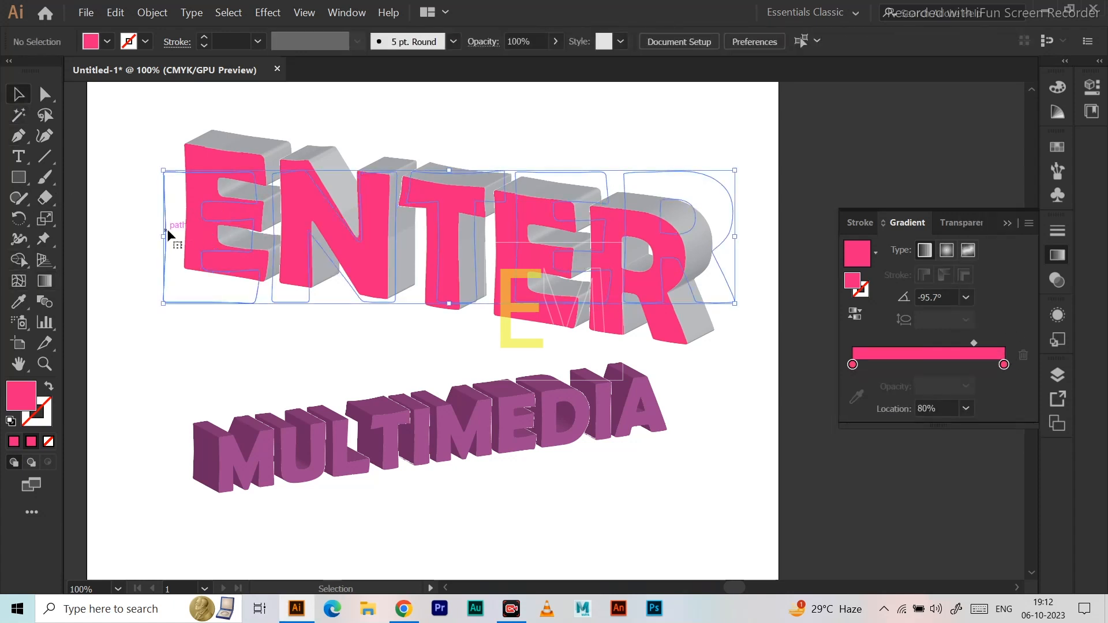
Reselect the ENTER text and set its gradient's midpoint location to about 56.5% and its angle to 120°.
click(167, 231)
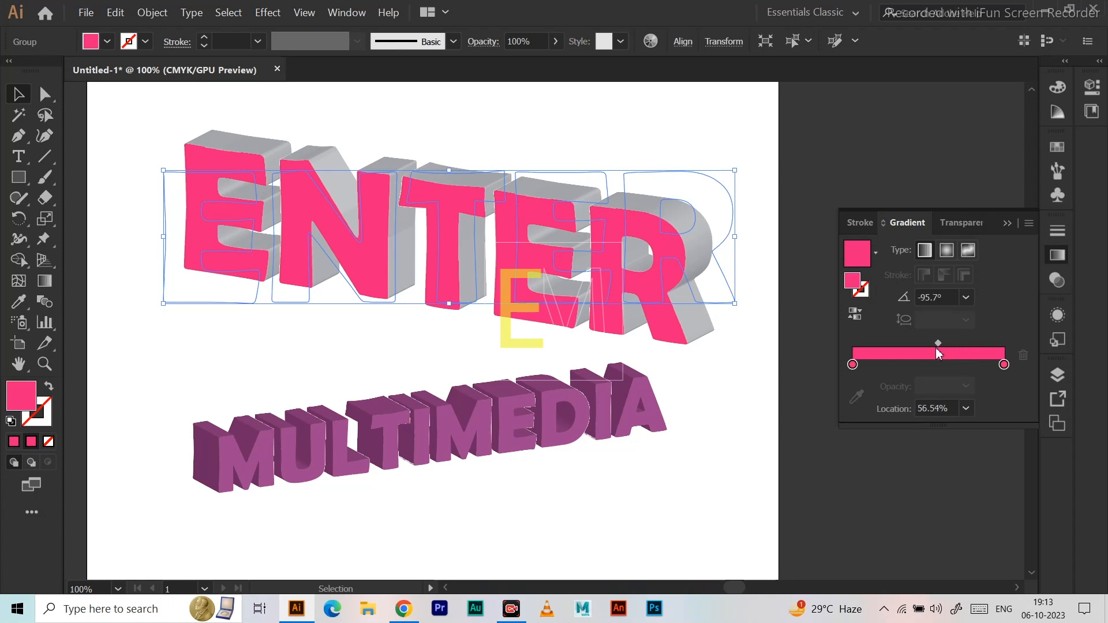
click(967, 299)
click(984, 229)
click(966, 298)
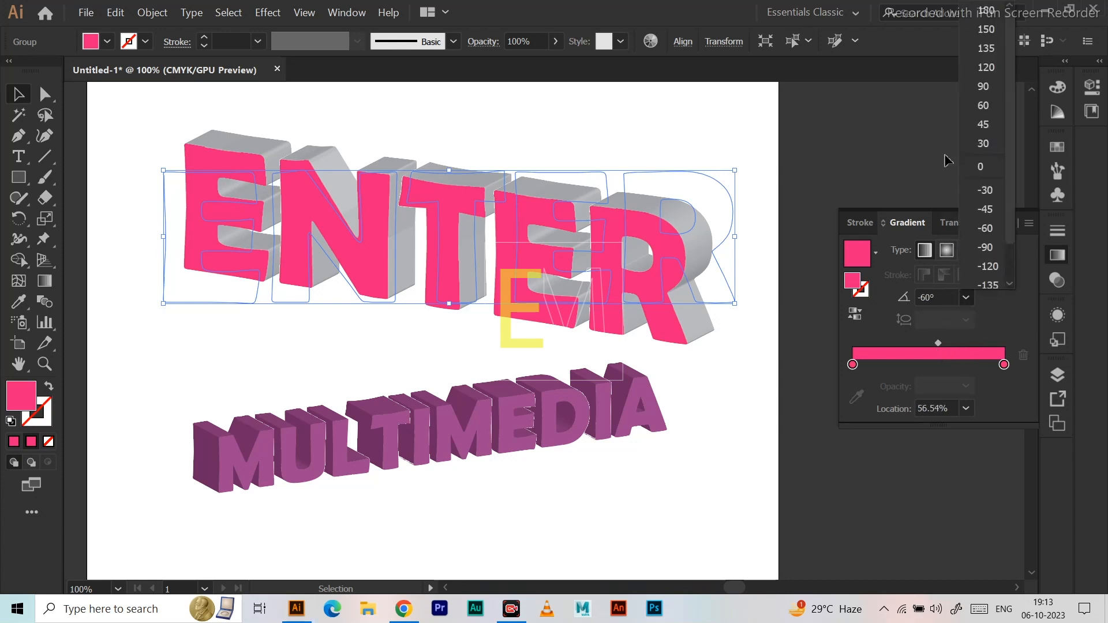
click(991, 71)
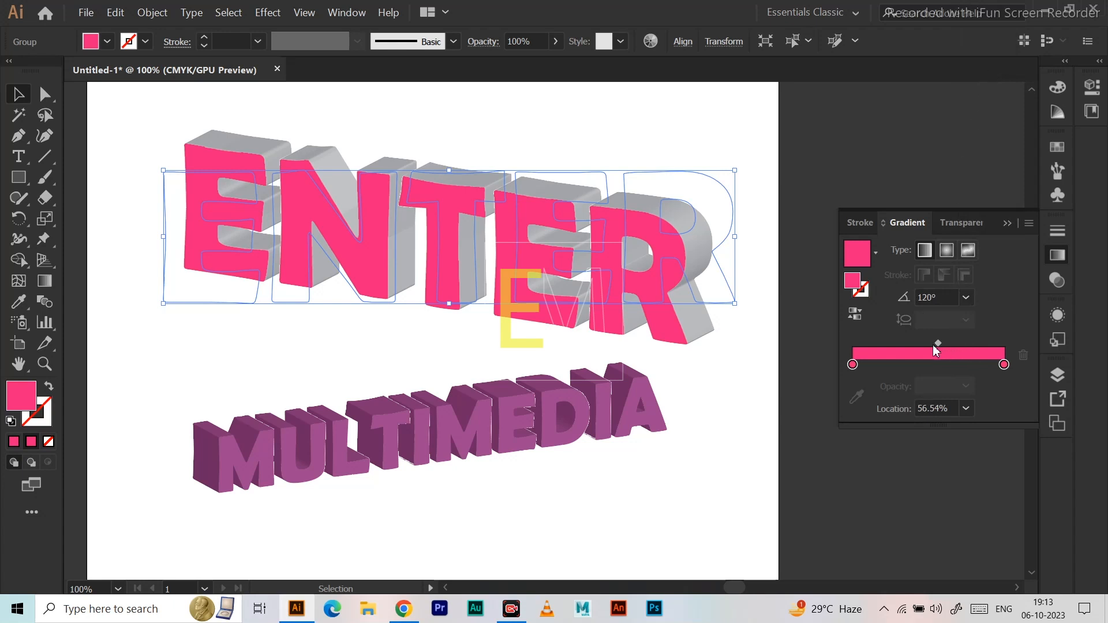
drag(922, 346, 937, 343)
Set the end stop of the ENTER text's gradient to dark navy blue, set the angle to -120°, and deselect the text.
double_click(1004, 364)
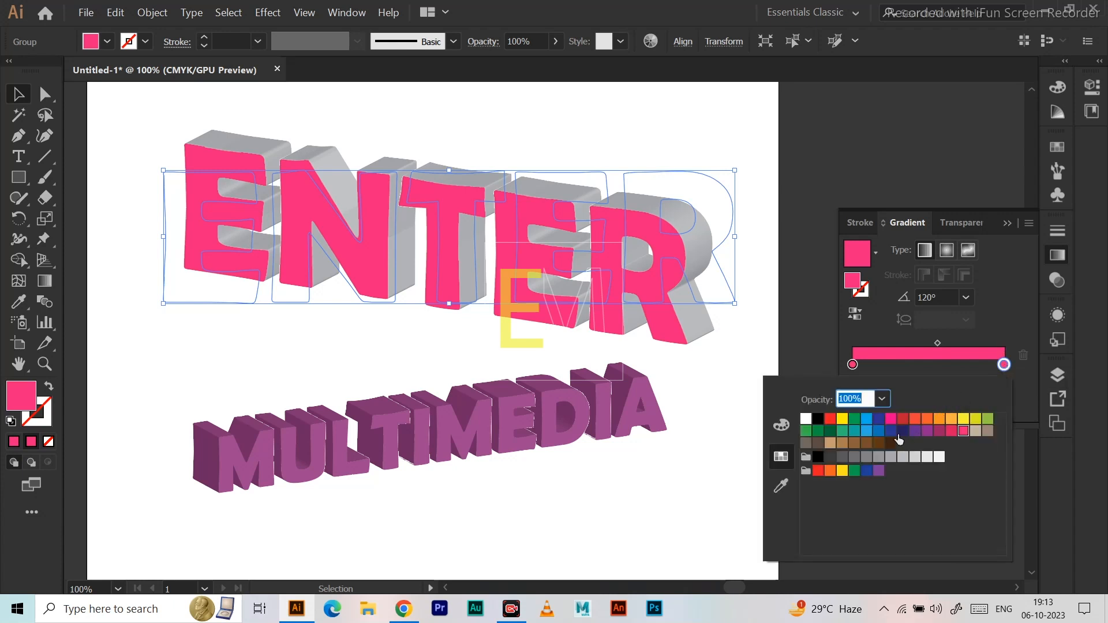
click(903, 431)
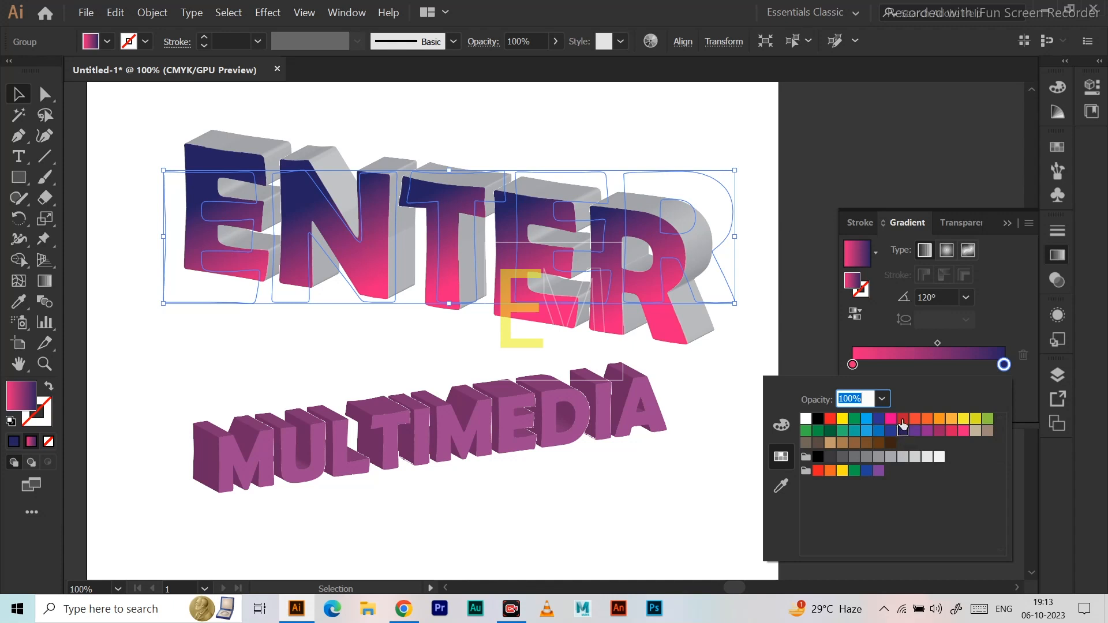
click(967, 299)
click(967, 299)
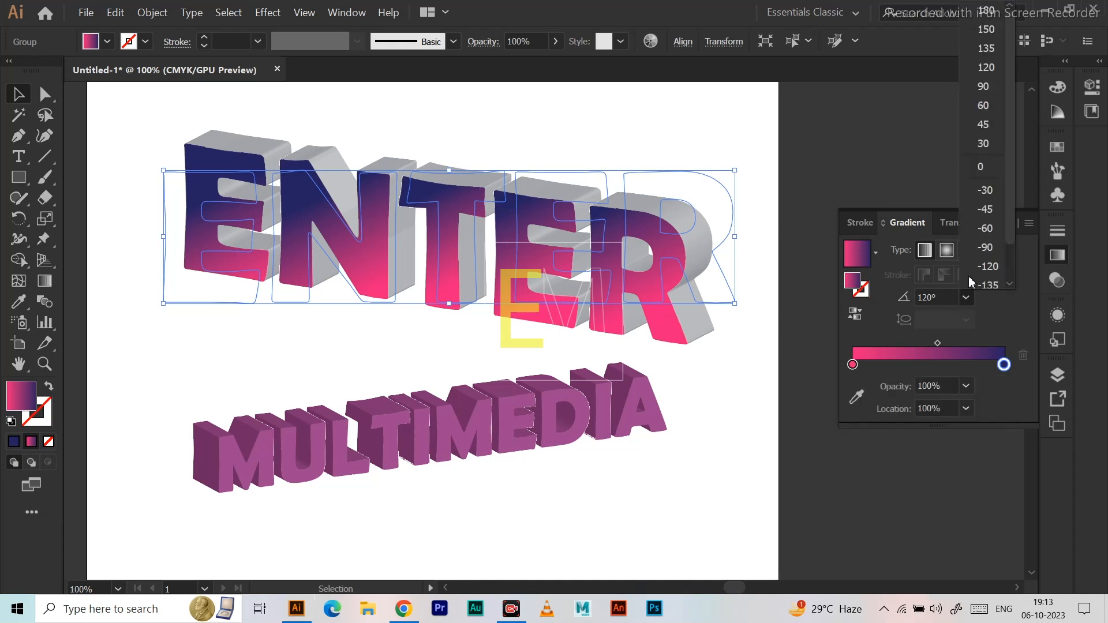
click(986, 191)
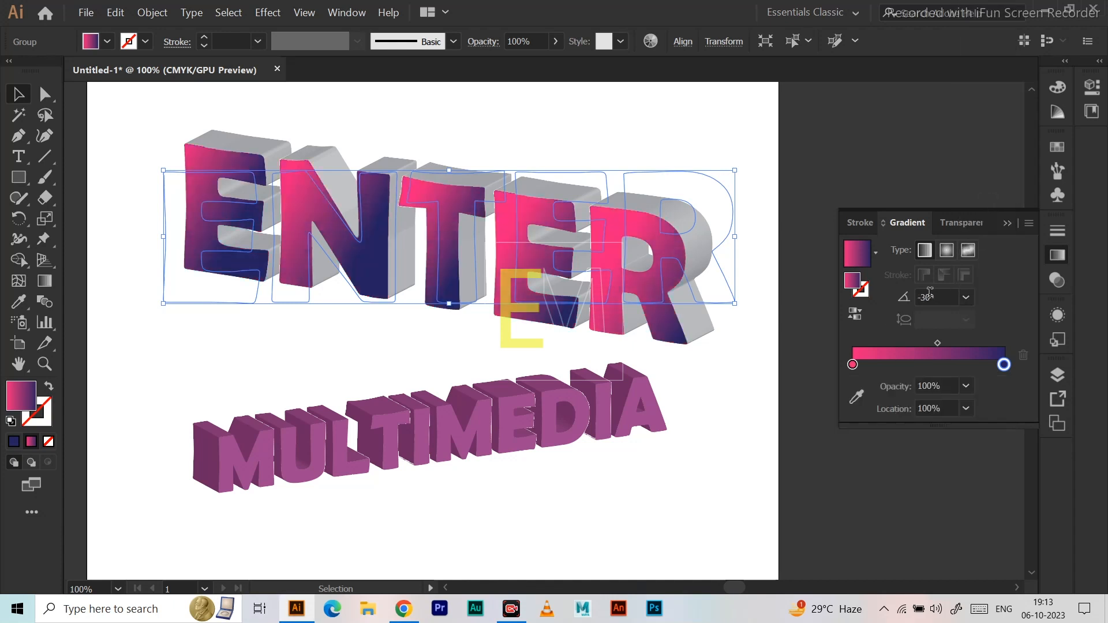
click(965, 299)
click(992, 270)
click(98, 173)
Convert the extruded MULTIMEDIA text to outlines.
click(556, 439)
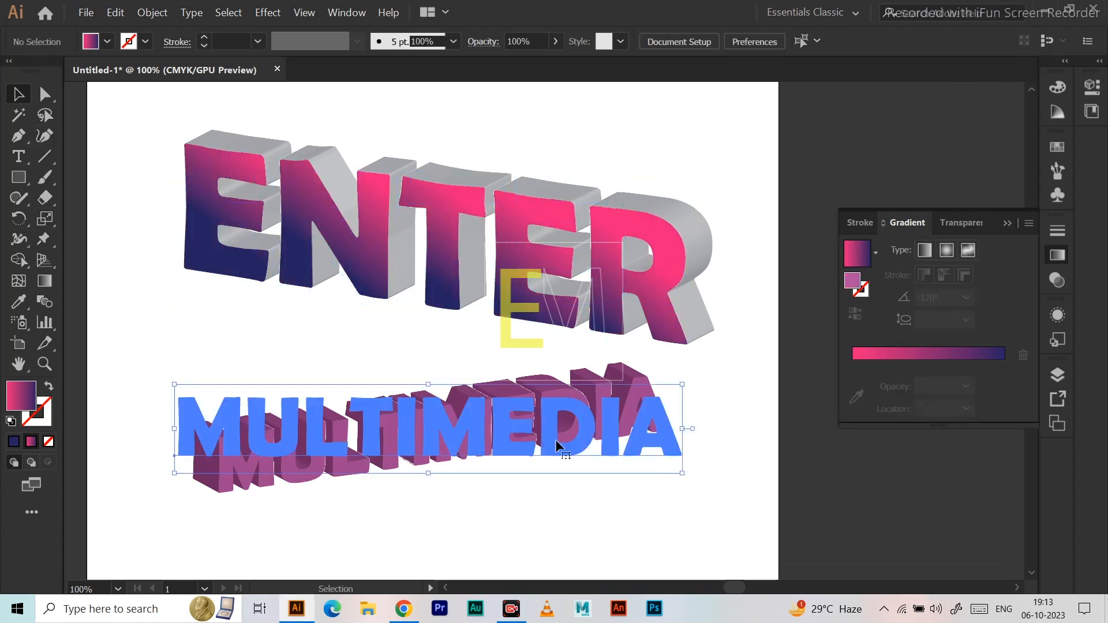
right_click(502, 436)
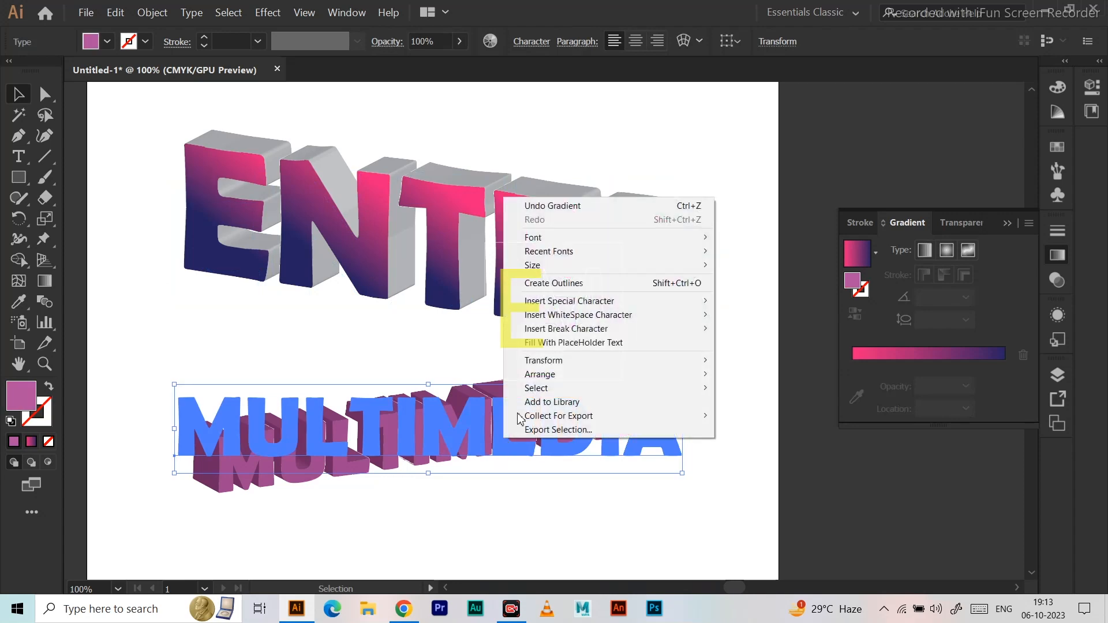
click(587, 287)
Copy the ENTER text's pink-to-navy gradient onto the MULTIMEDIA outlines with the Eyedropper and deselect them.
click(19, 301)
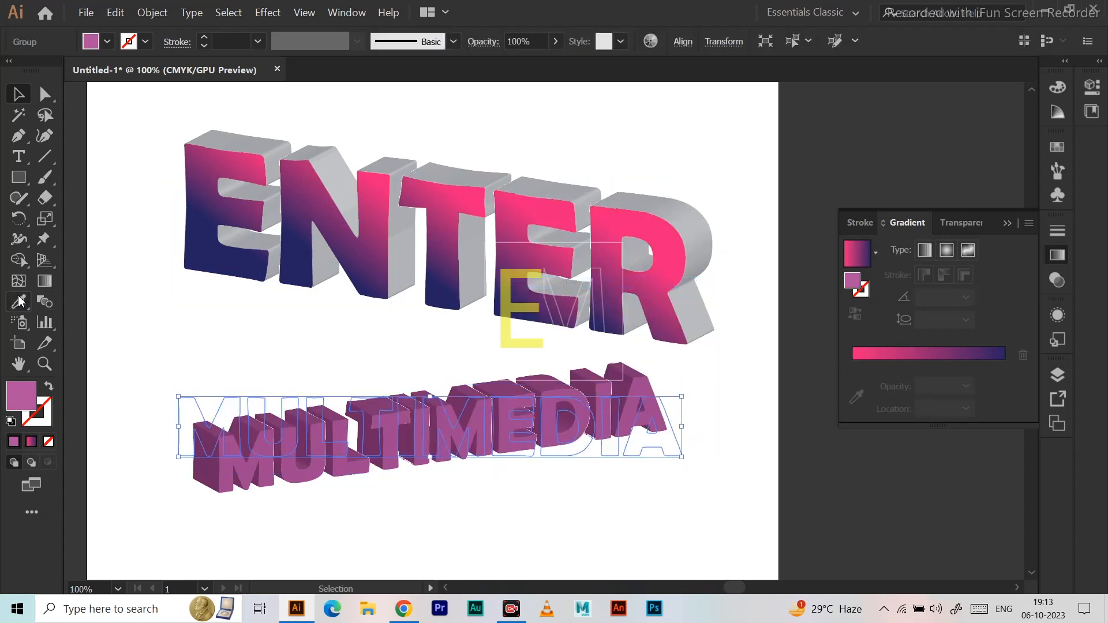
click(266, 187)
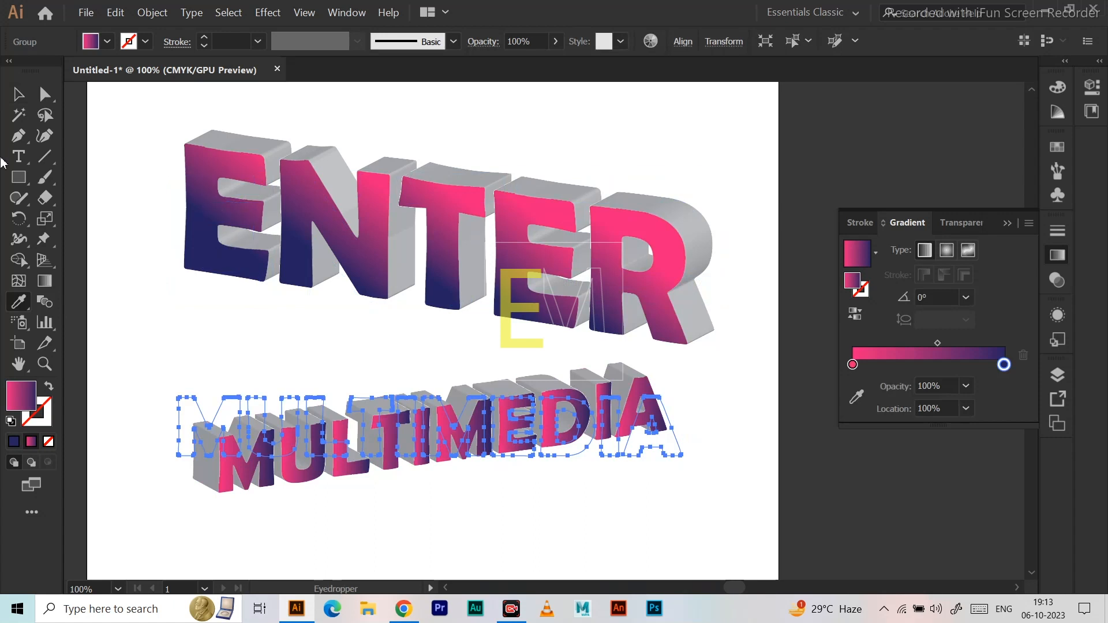
click(19, 94)
click(131, 258)
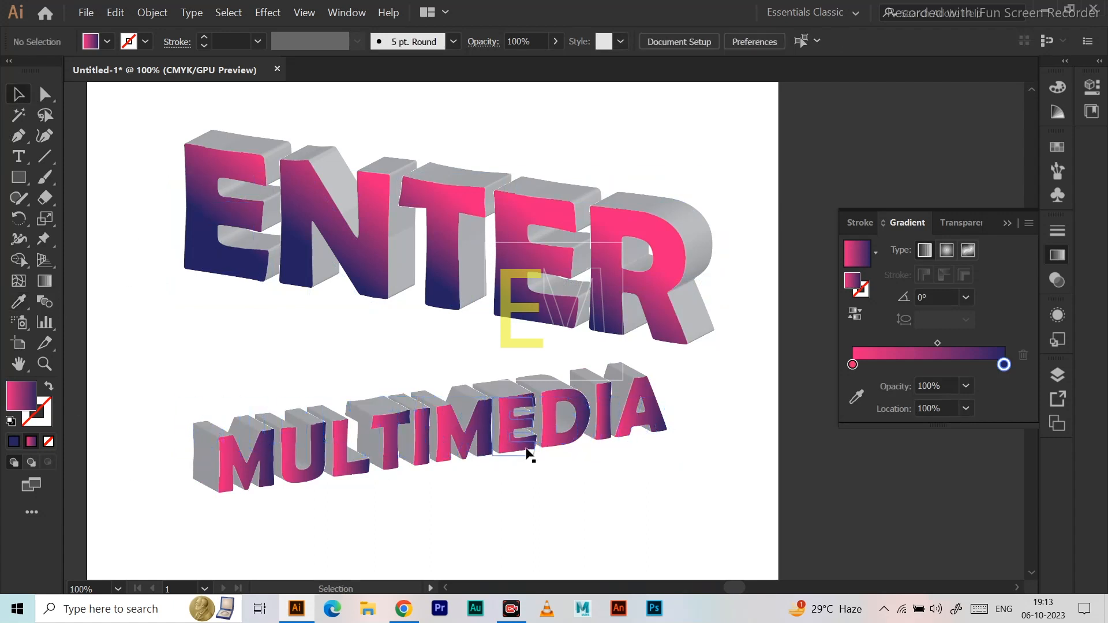
key(ctrl+minus)
key(ctrl+minus)
key(ctrl+minus)
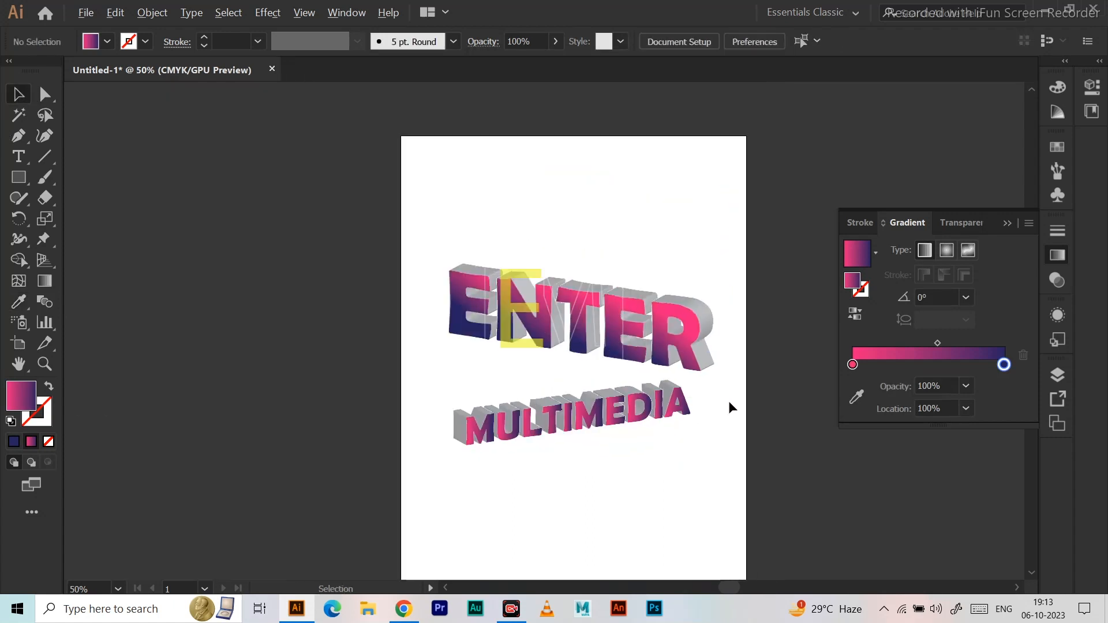
key(ctrl+plus)
key(ctrl+plus)
key(ctrl+plus)
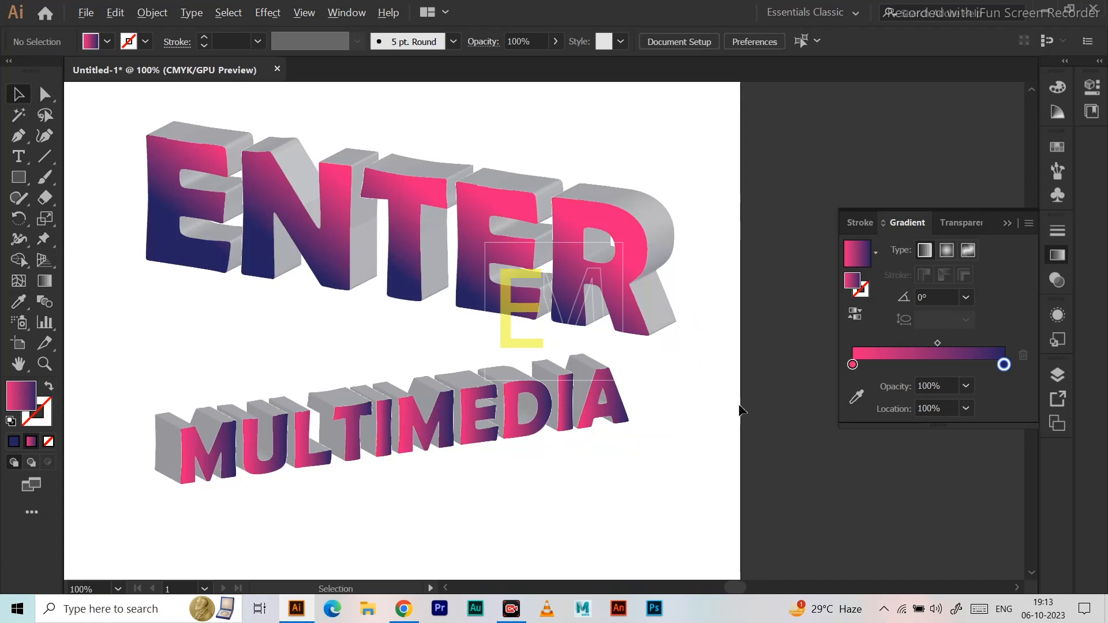
Change the starting colour stop of the MULTIMEDIA outlines' gradient to the light blue swatch.
click(516, 432)
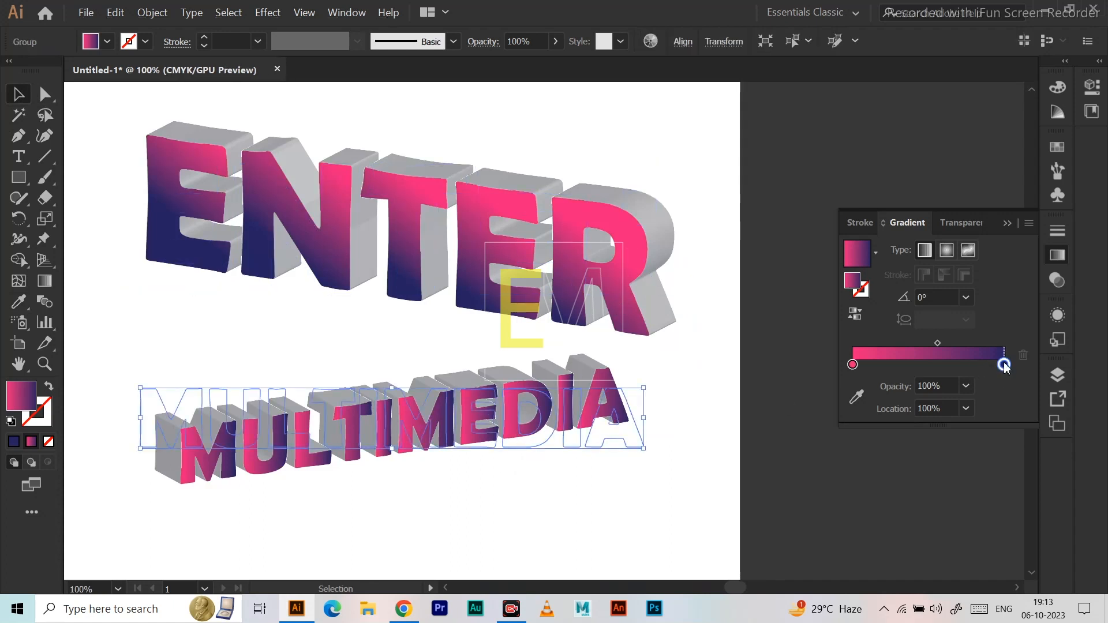
click(853, 365)
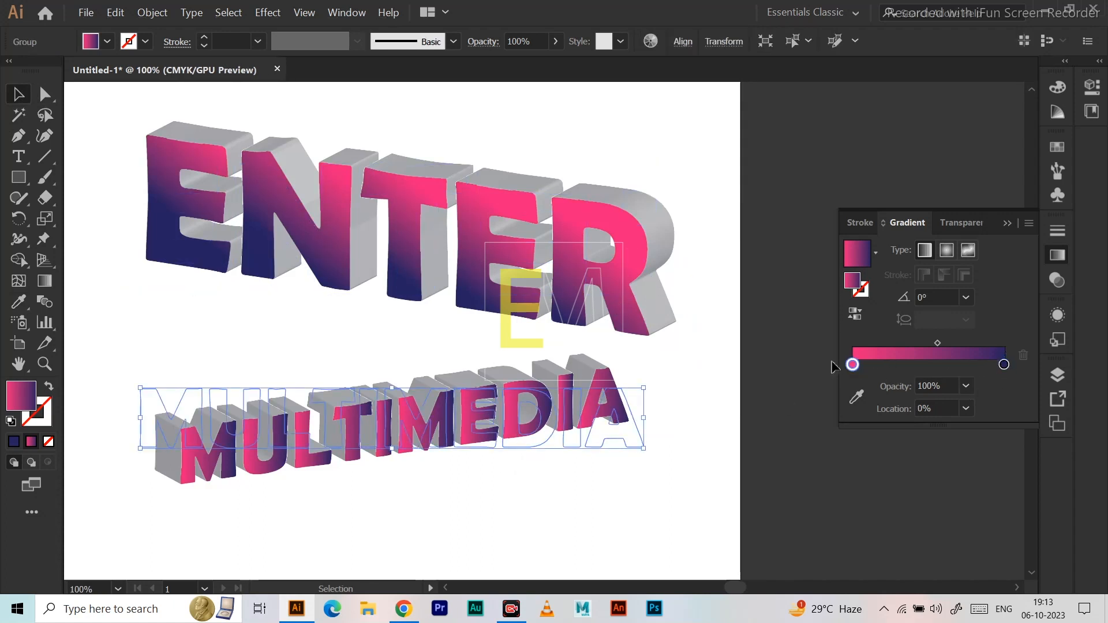
double_click(852, 369)
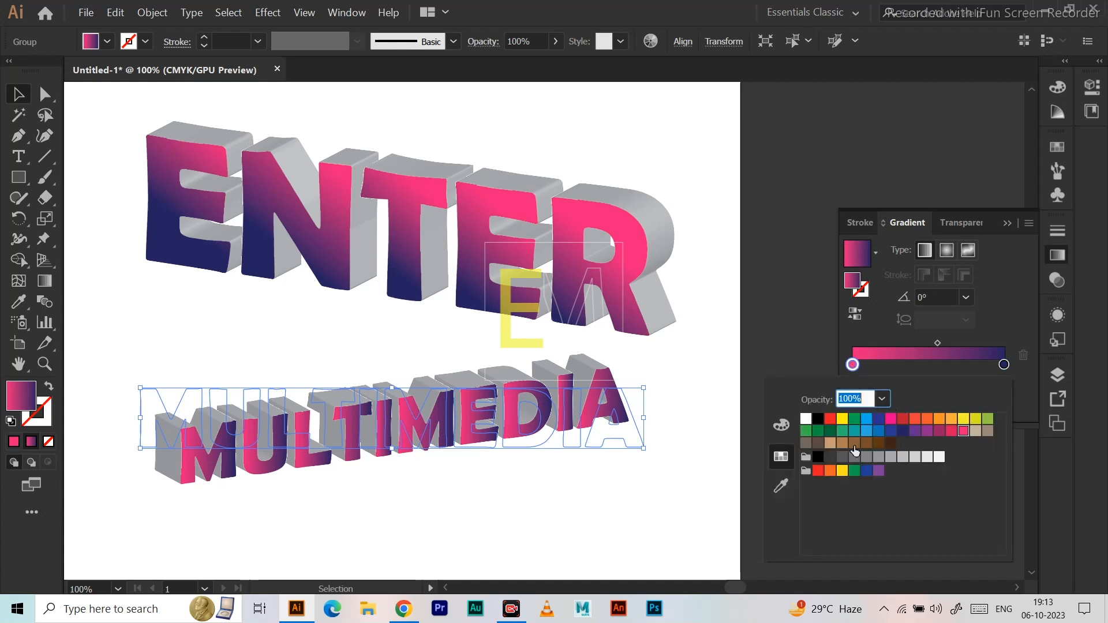
click(866, 418)
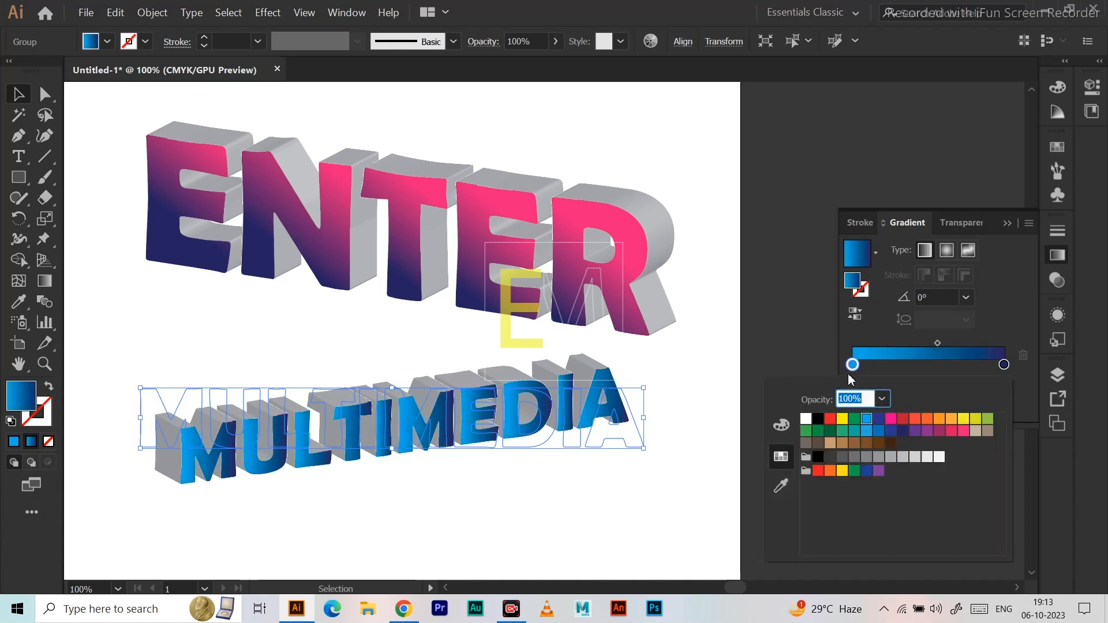
Redraw the gradient on the letter L of MULTIMEDIA straight down at -90° with the Gradient tool, and leave the group's isolation mode.
click(52, 280)
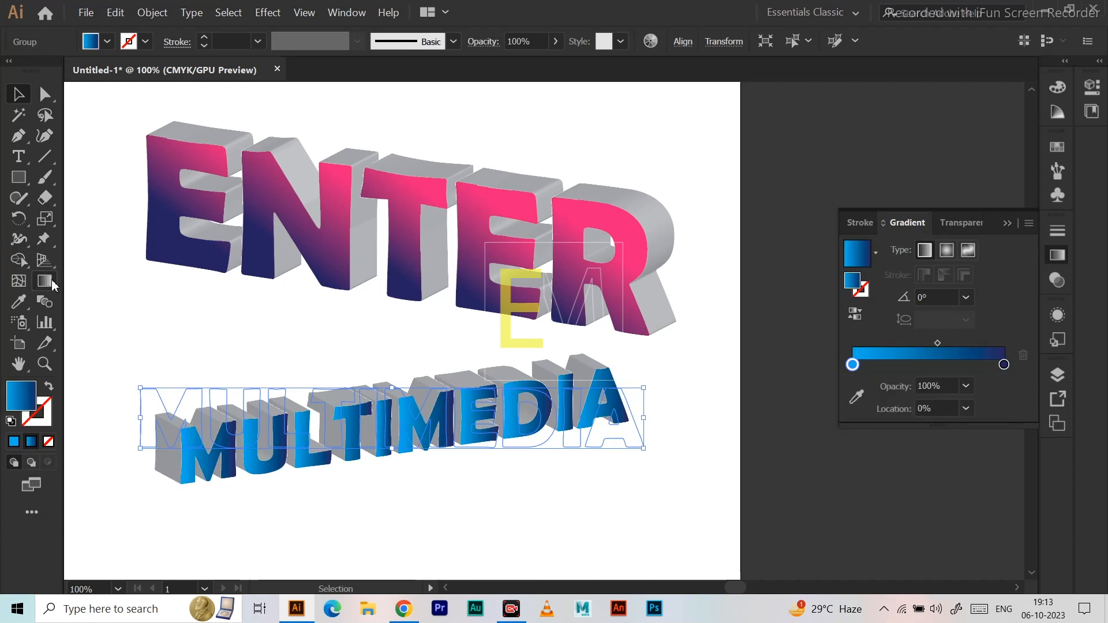
double_click(281, 445)
click(281, 445)
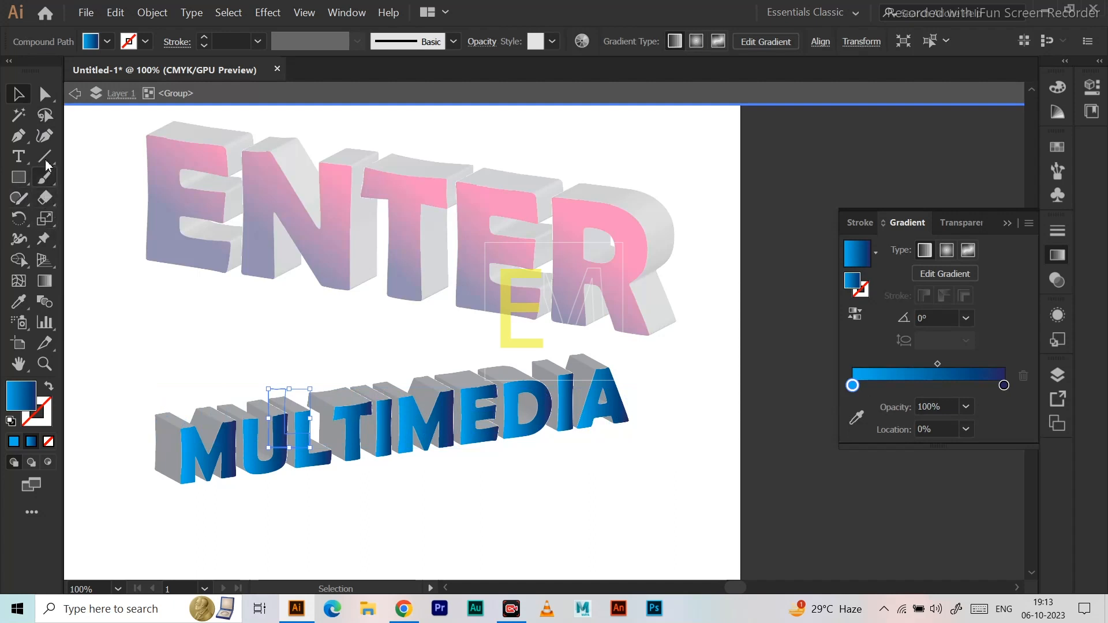
click(44, 282)
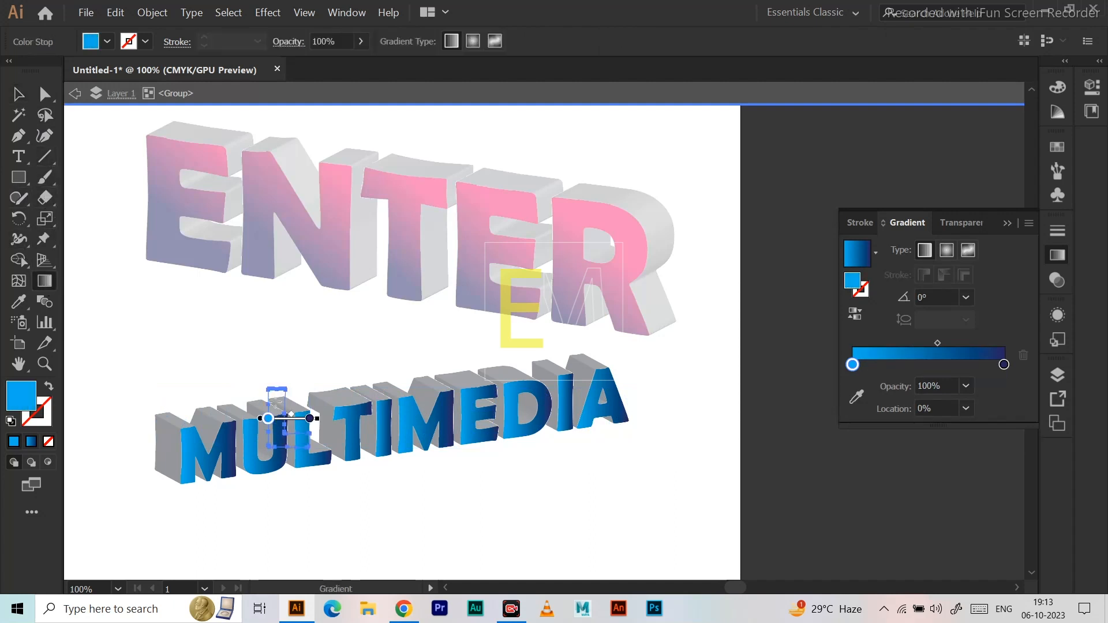
drag(288, 403, 289, 463)
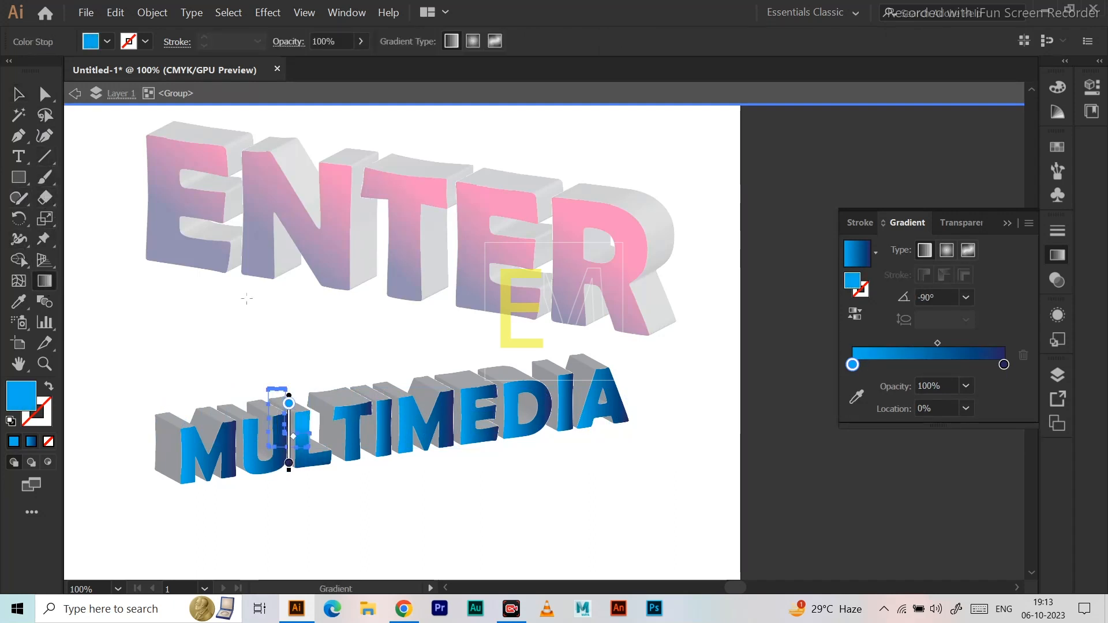
click(18, 94)
double_click(121, 304)
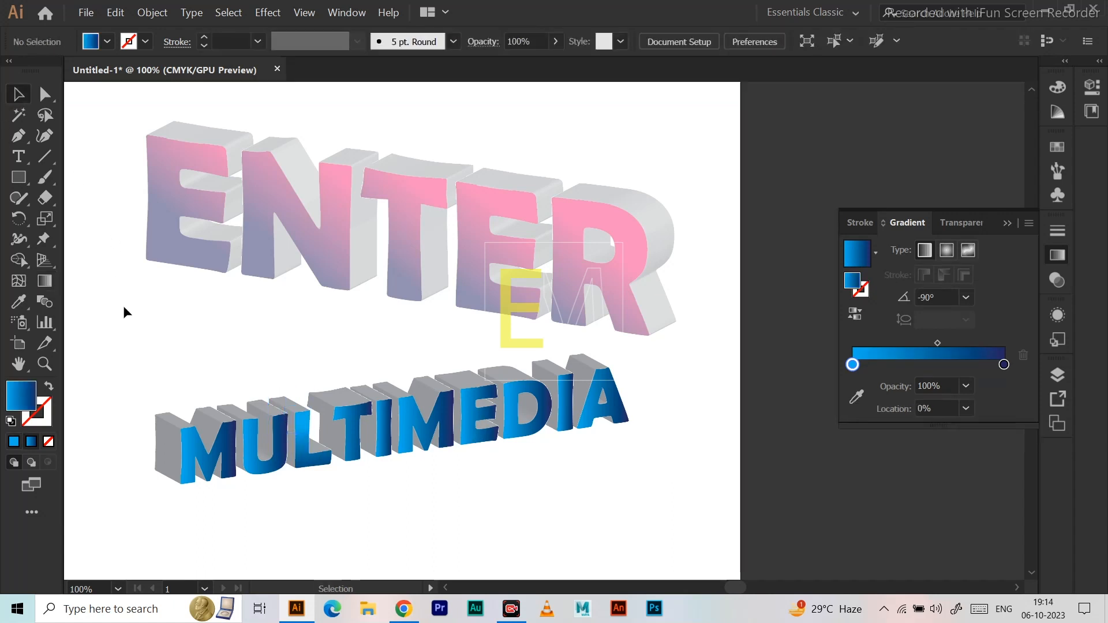
Redraw the pink-to-navy gradient on the letter T of ENTER straight down at -90°, and leave the group's isolation mode.
double_click(424, 236)
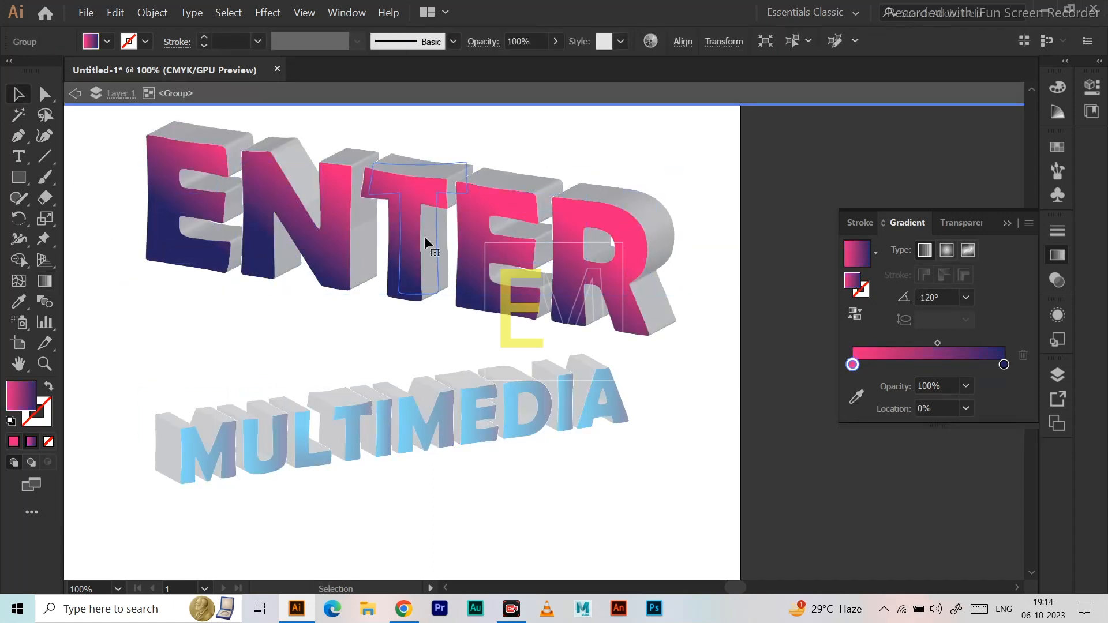
key(g)
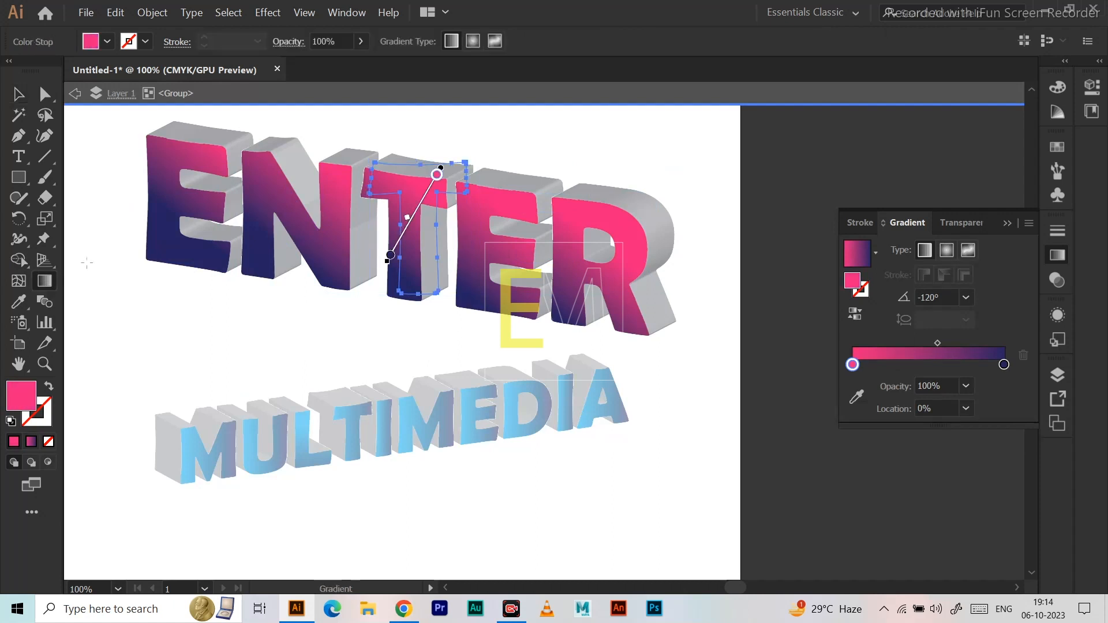
drag(408, 171, 411, 279)
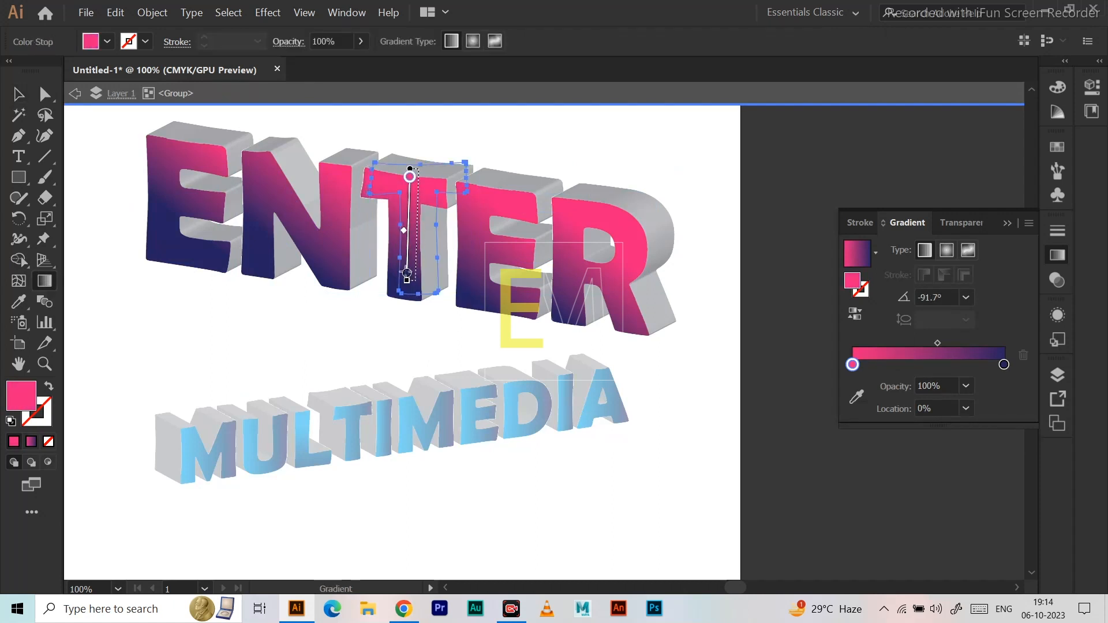
mouse_move(416, 172)
mouse_down()
mouse_move(430, 272)
mouse_move(444, 269)
mouse_move(417, 186)
mouse_up()
drag(406, 258, 404, 277)
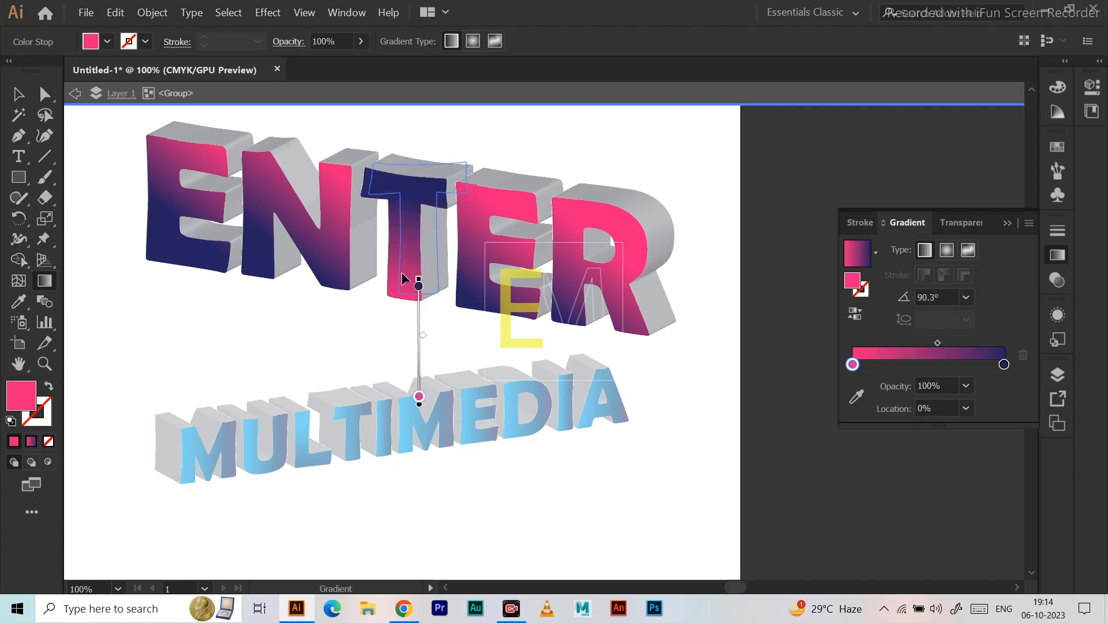
drag(418, 186, 418, 290)
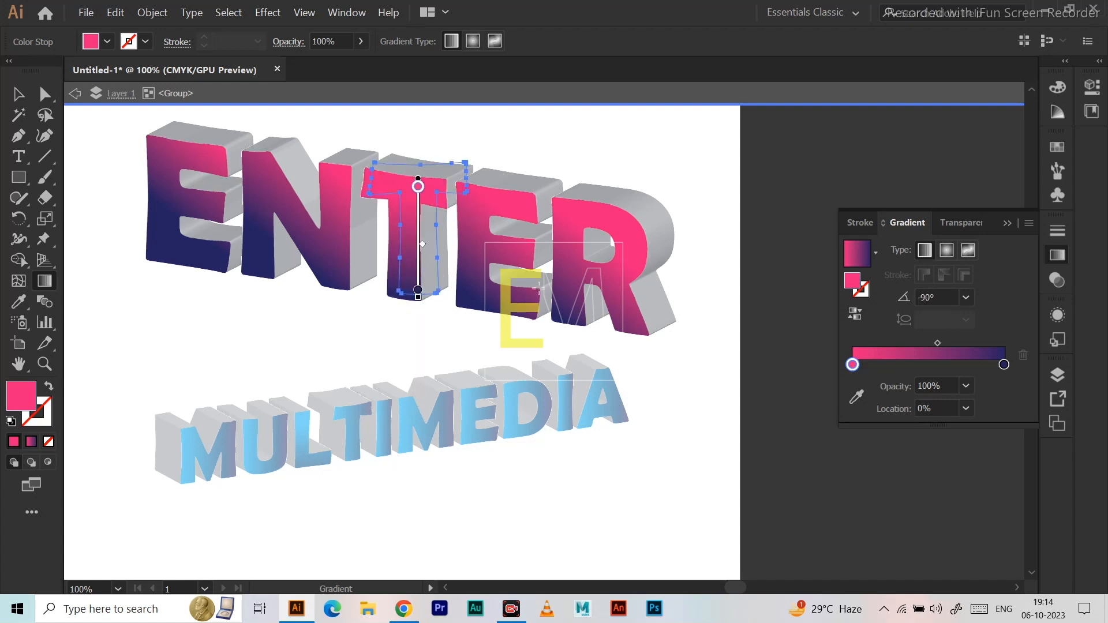
click(18, 94)
double_click(110, 189)
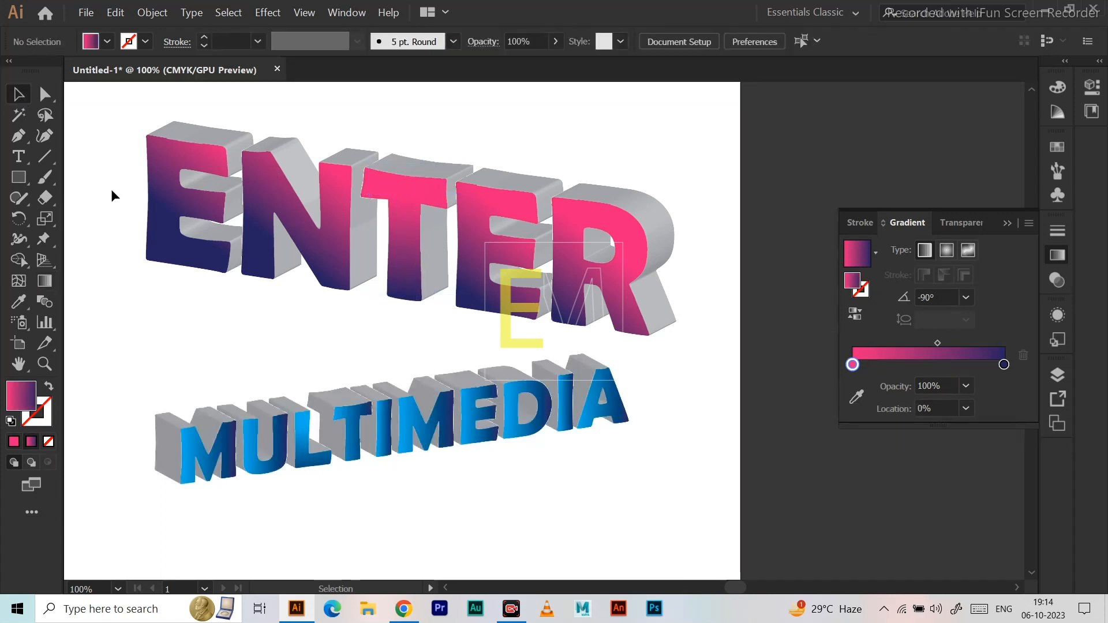
Start a Drop Shadow effect on the whole ENTER group with its preview turned on.
click(667, 246)
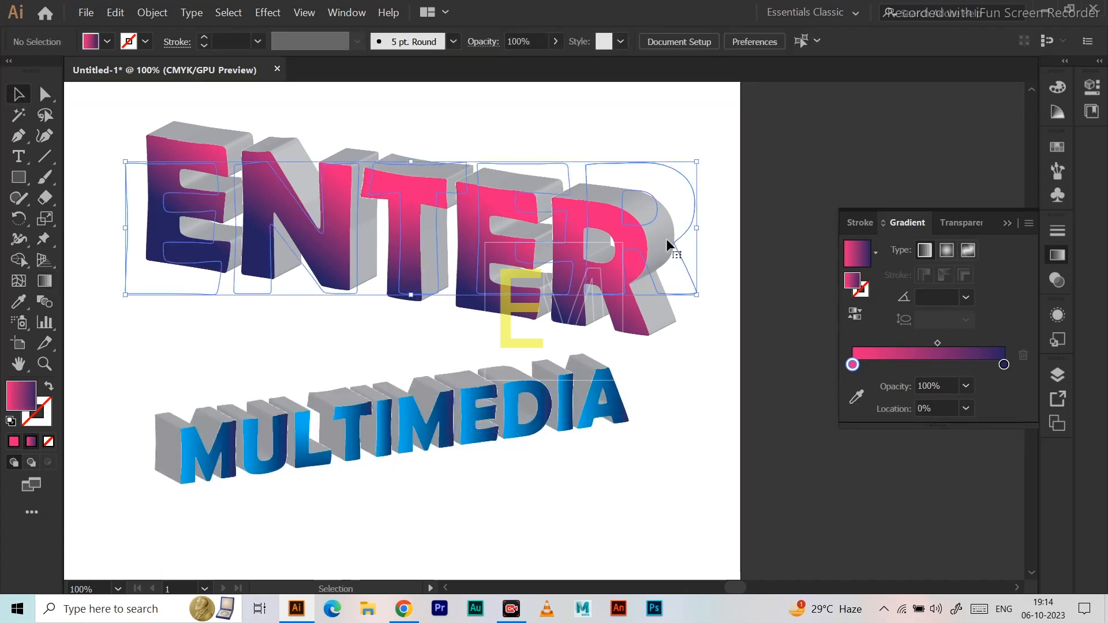
click(268, 12)
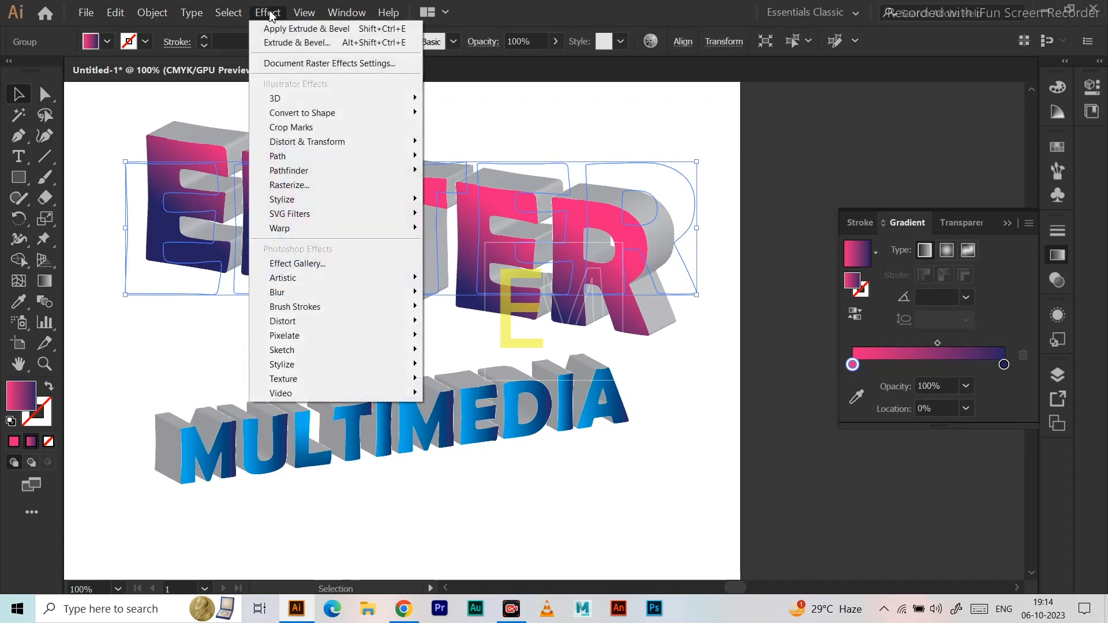
mouse_move(331, 149)
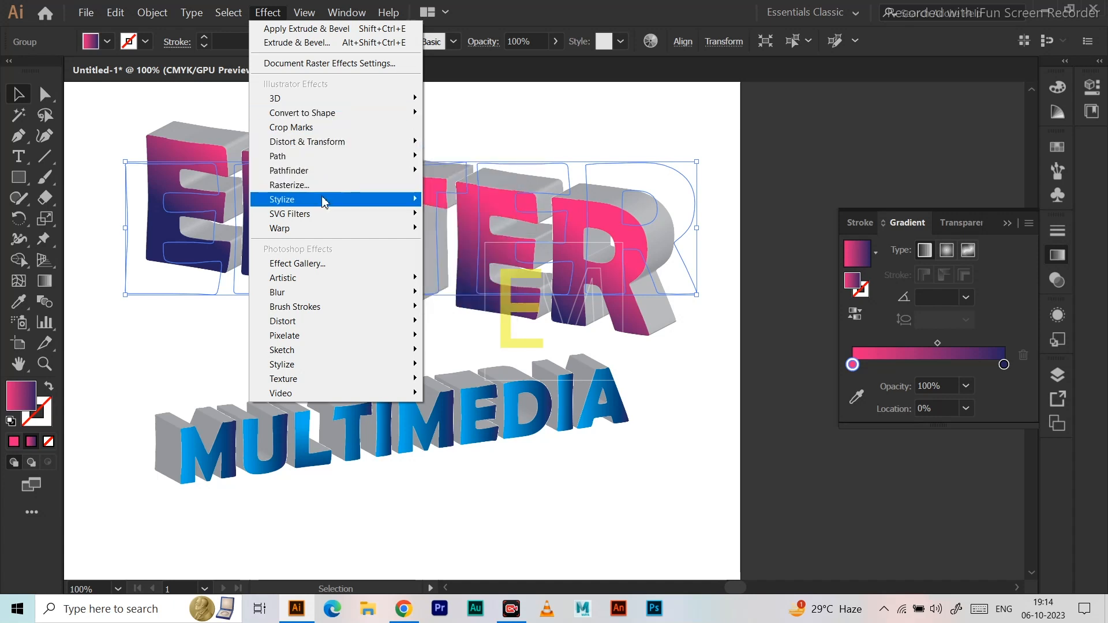
mouse_move(324, 202)
click(469, 200)
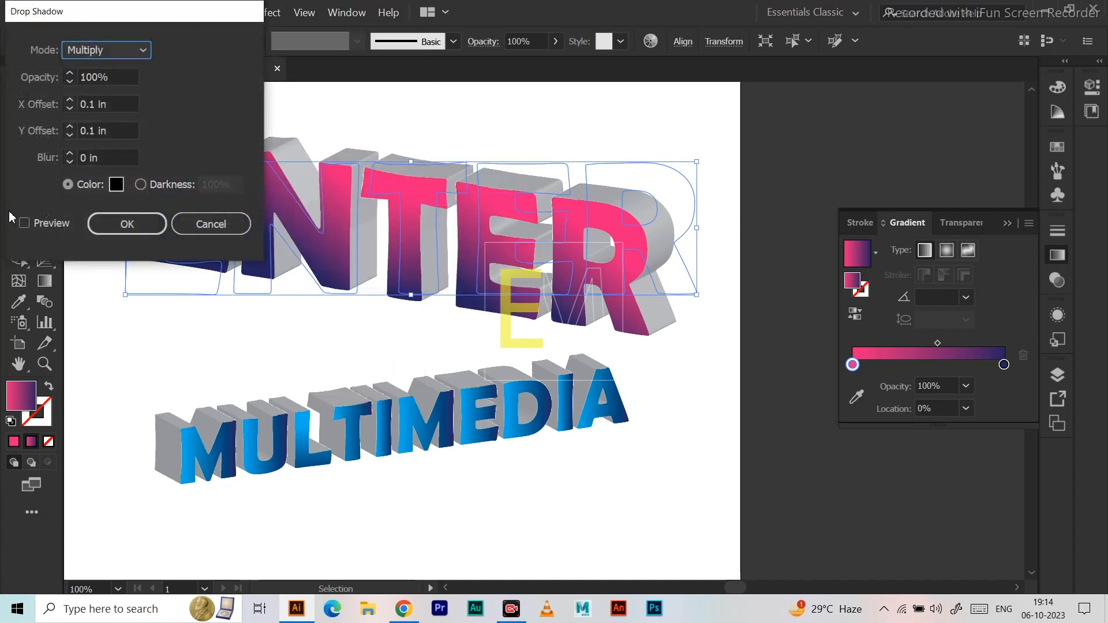
click(25, 222)
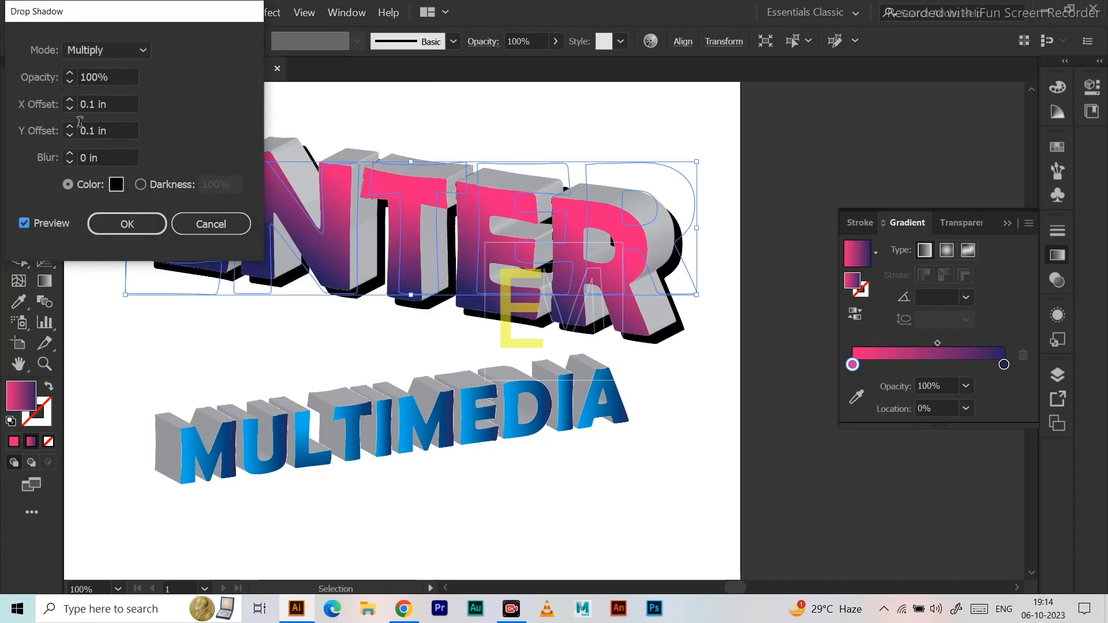
drag(128, 17, 505, 279)
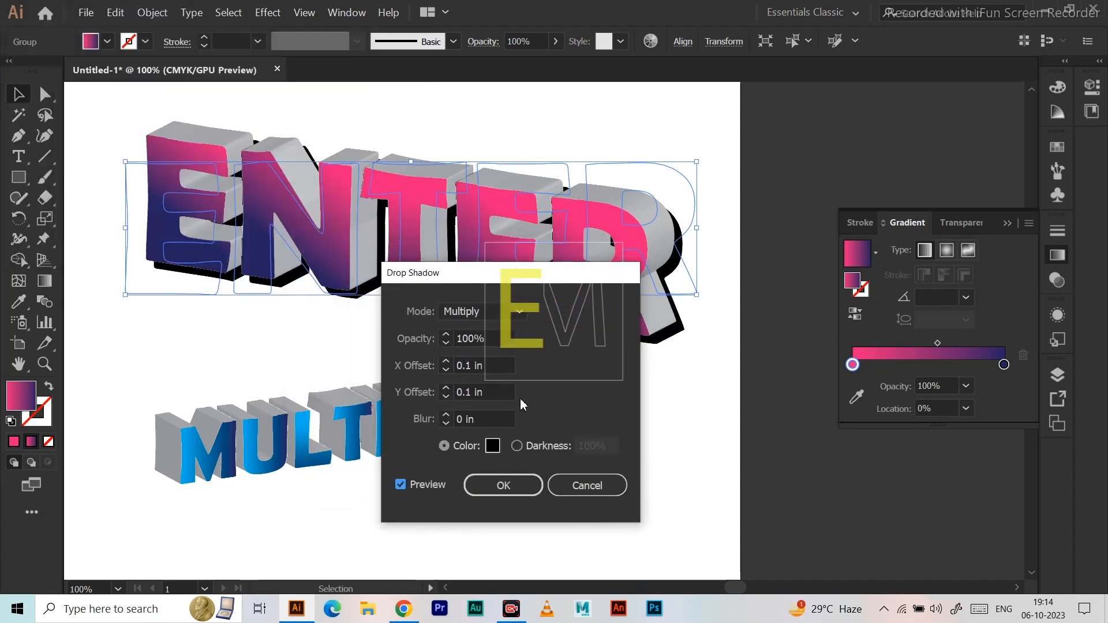
Set the drop shadow's colour to the yellow-orange FFC200.
click(492, 446)
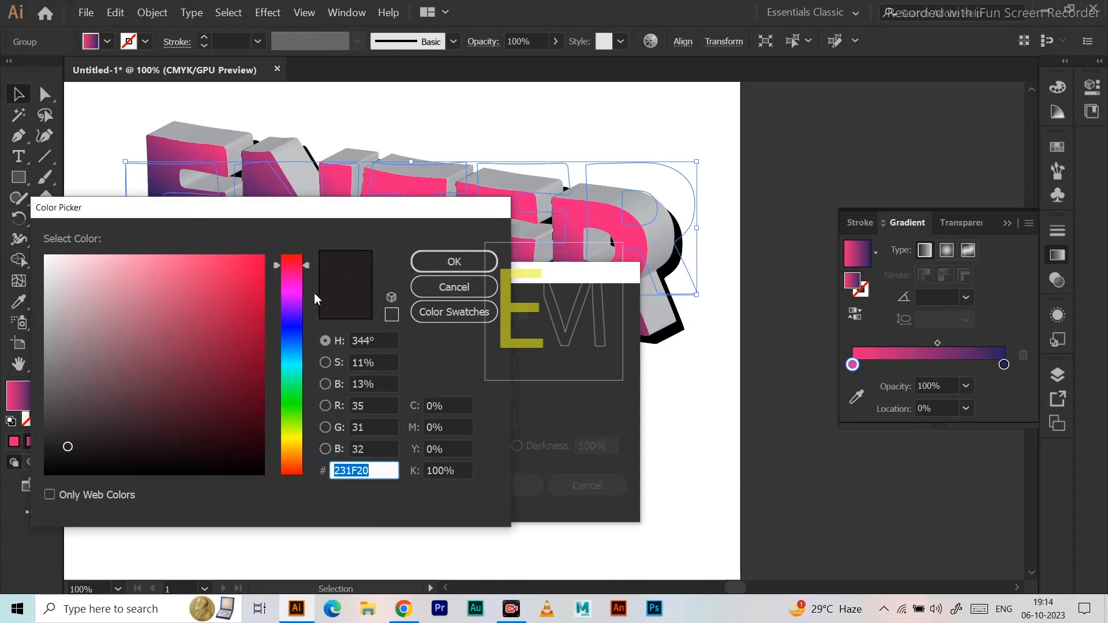
drag(327, 222, 667, 208)
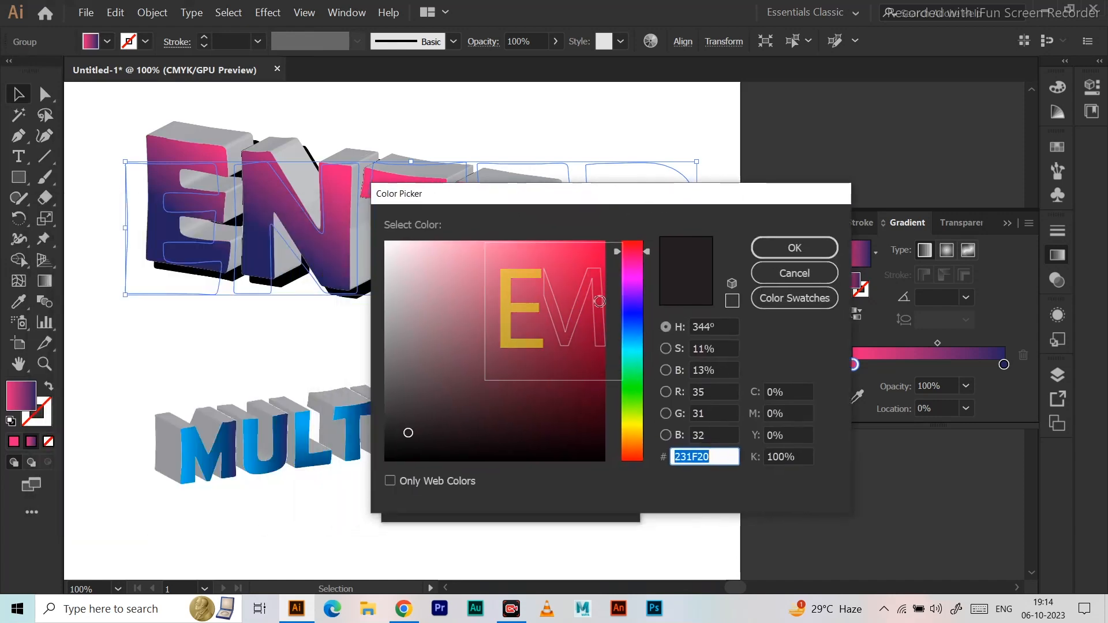
click(633, 433)
drag(598, 288, 618, 214)
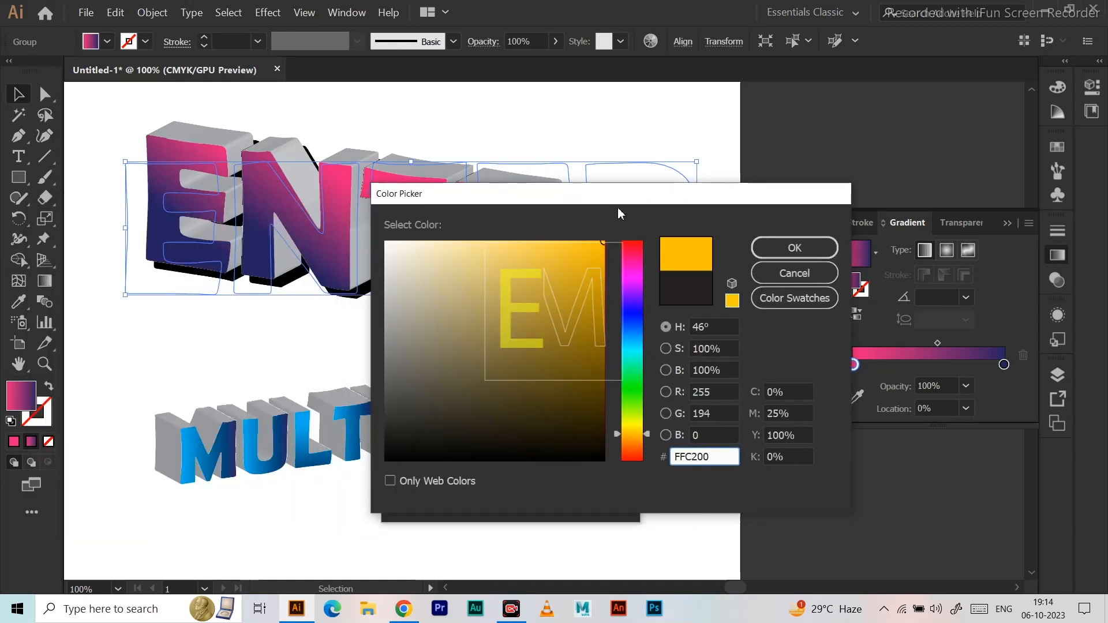
click(788, 248)
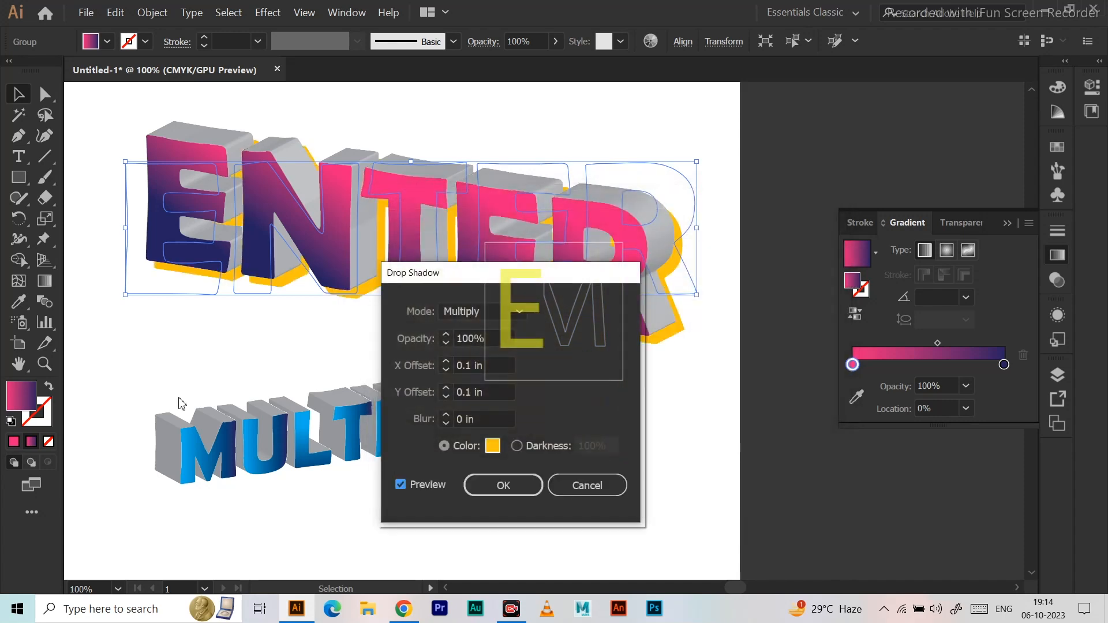
Try a Y offset of -0.1 in and an X offset of 0.3 in for the ENTER drop shadow.
drag(516, 273, 849, 166)
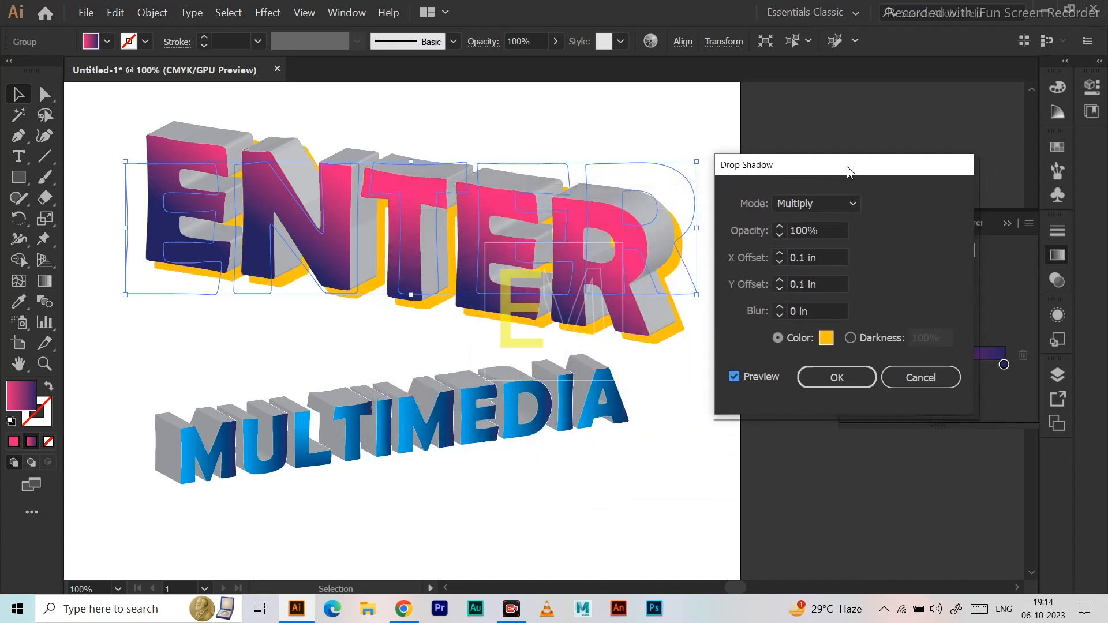
click(779, 280)
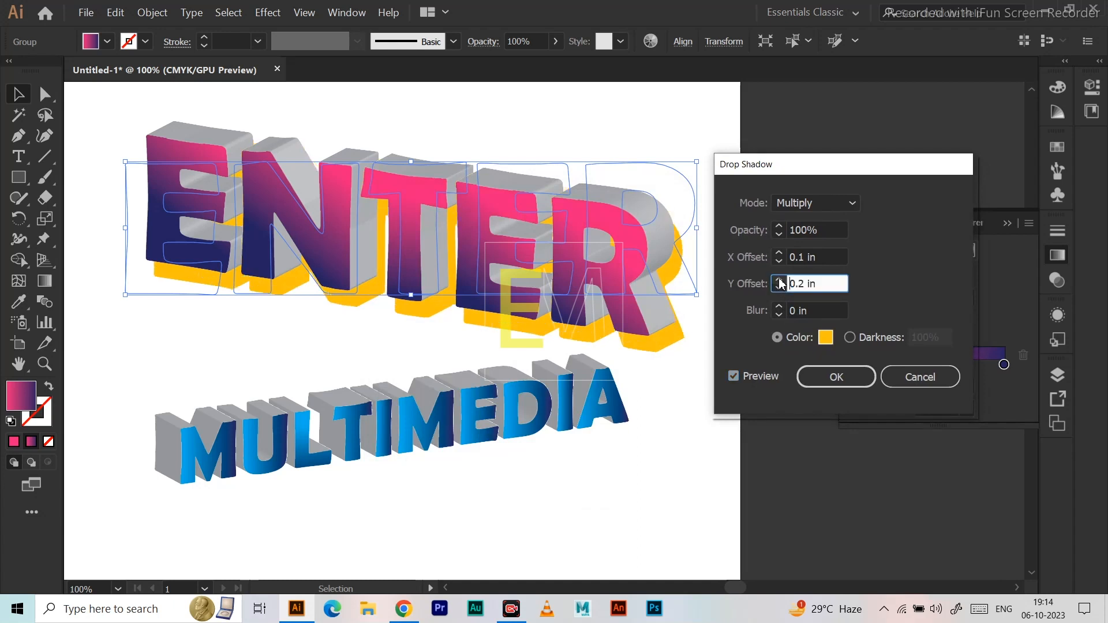
click(779, 289)
click(779, 290)
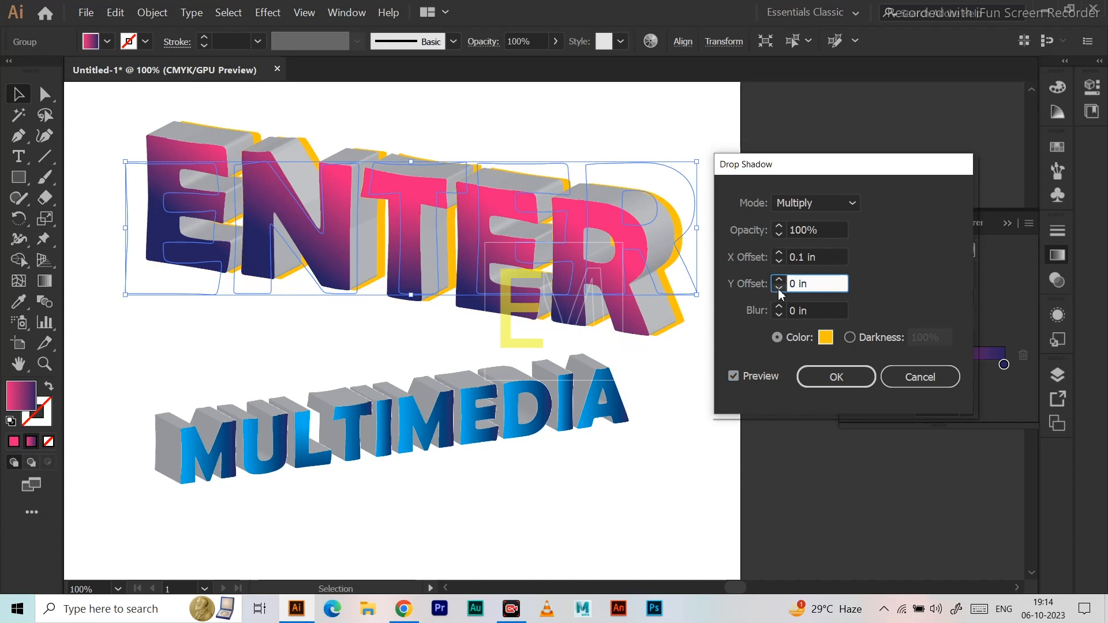
click(779, 289)
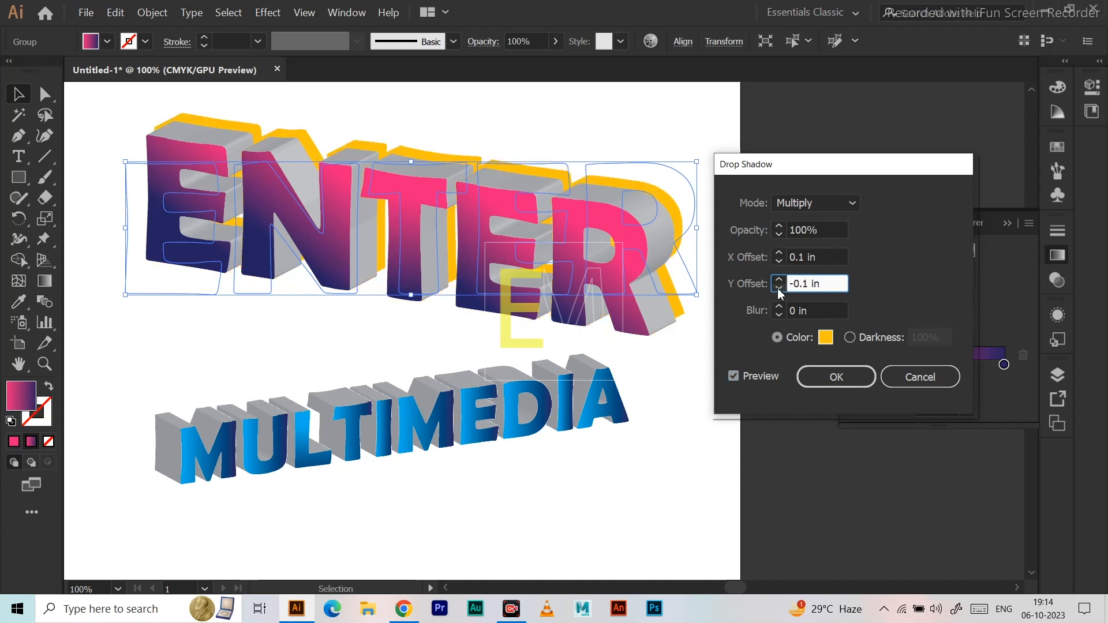
click(779, 253)
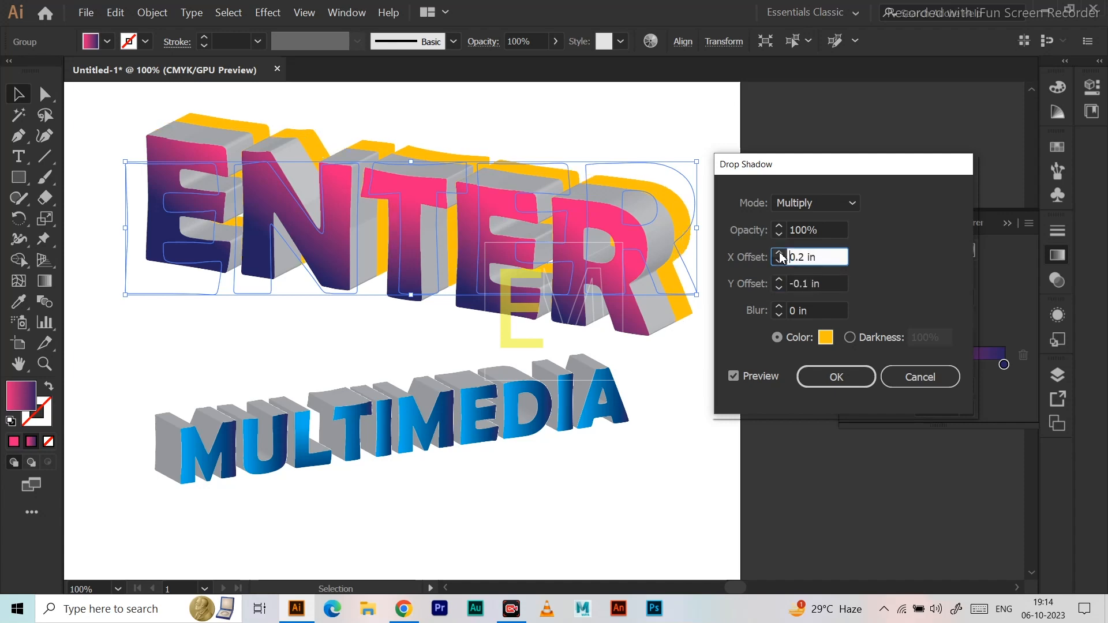
click(779, 253)
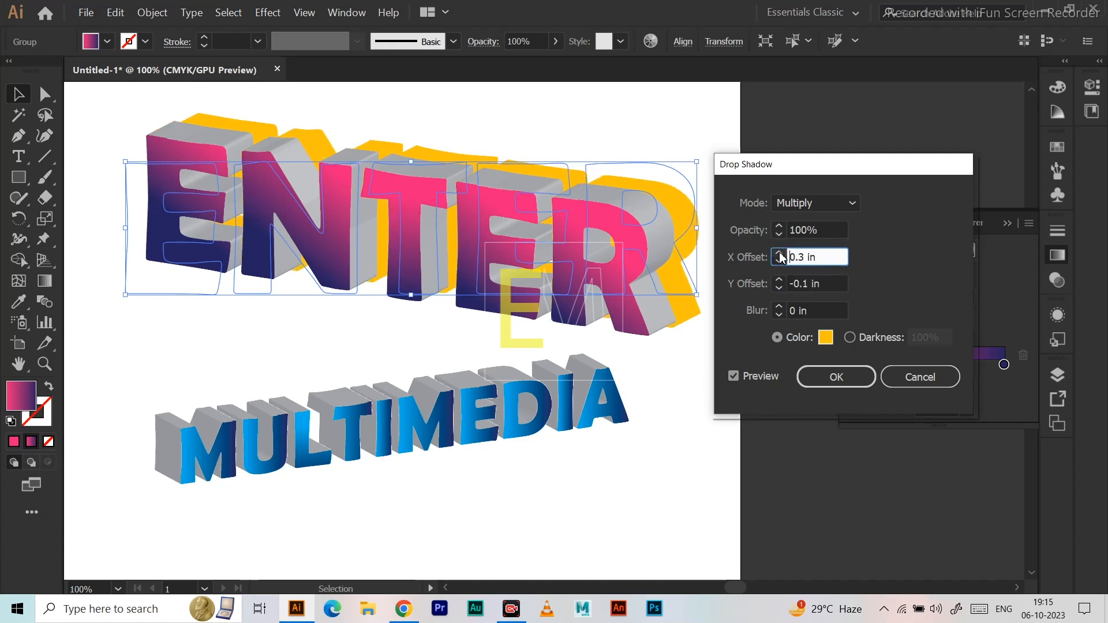
Set the drop shadow's blur to 0.1 in and its Y offset to 0 in.
click(779, 308)
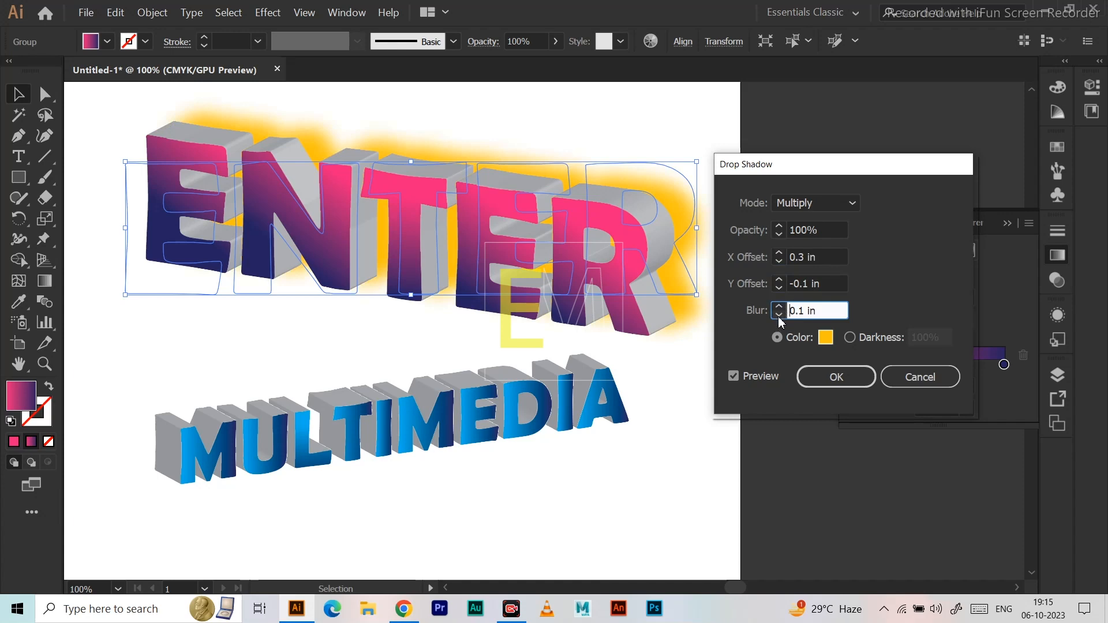
click(780, 287)
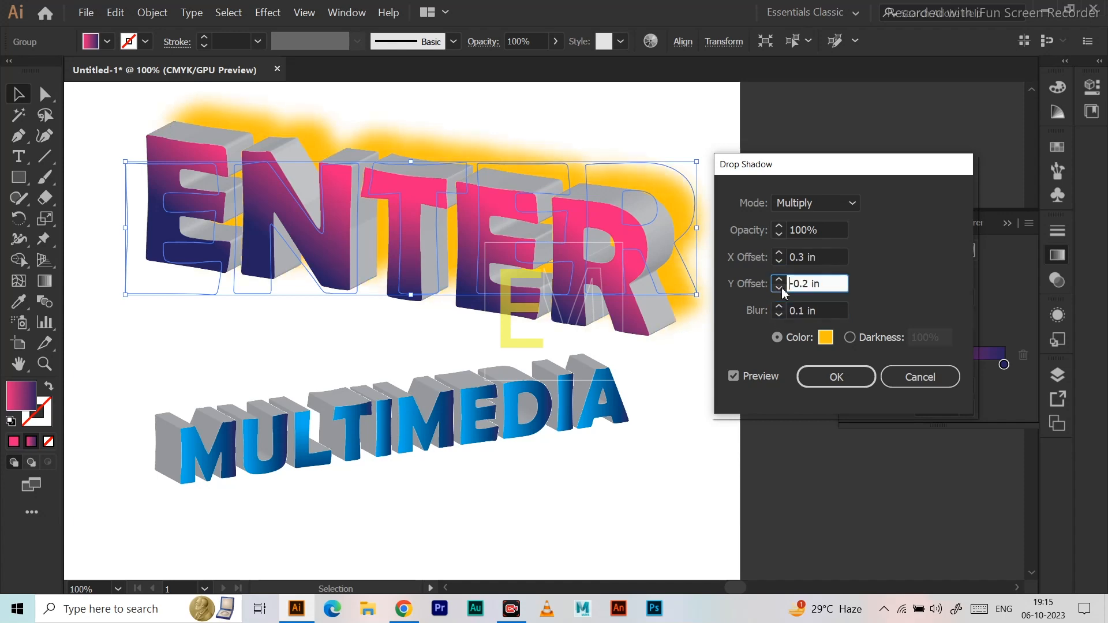
click(779, 288)
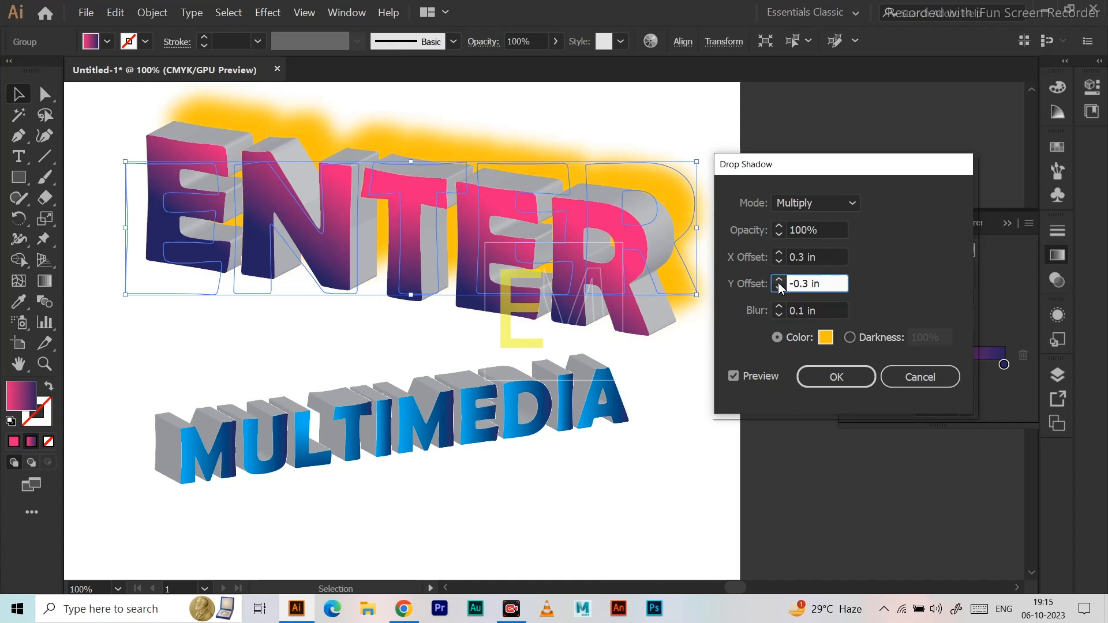
click(779, 280)
click(778, 280)
click(779, 280)
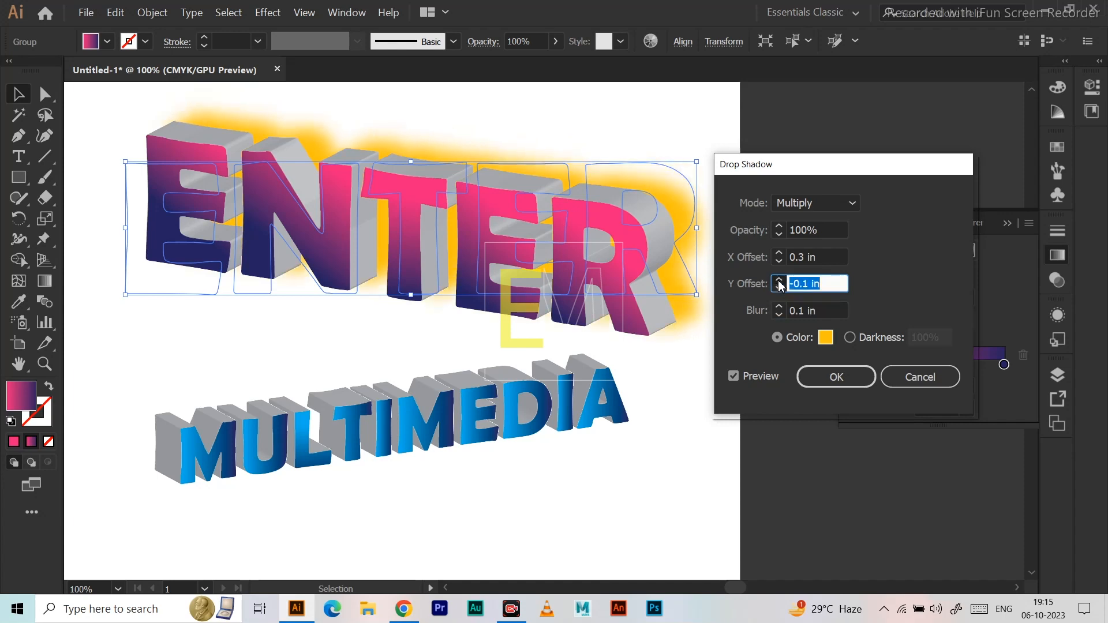
click(779, 280)
Set the drop shadow's X offset to 0.1 in.
click(779, 253)
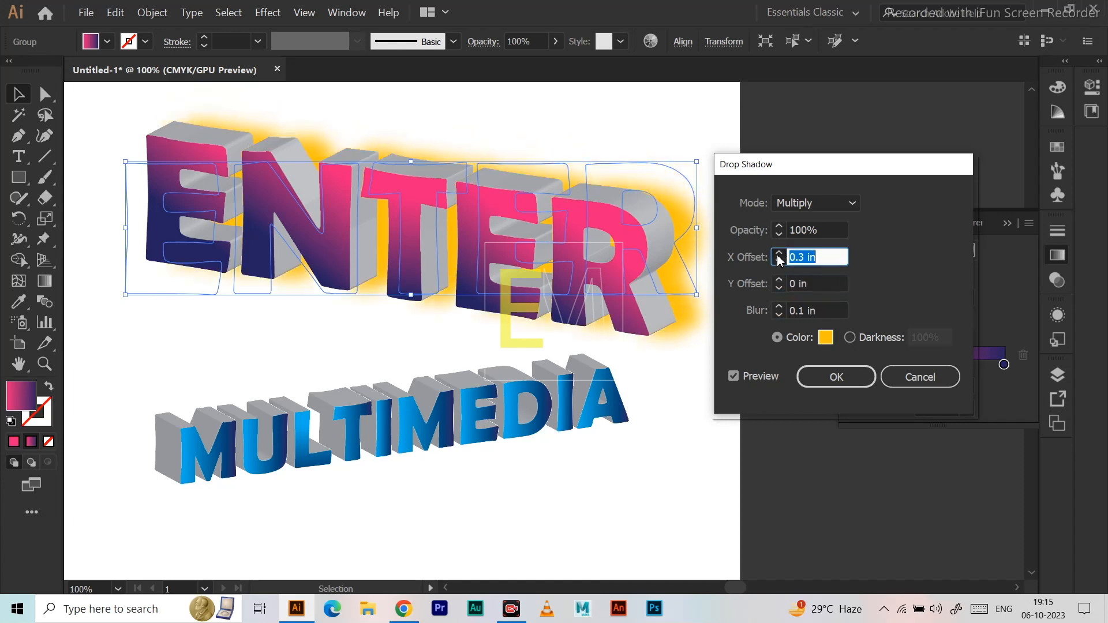
click(779, 253)
click(779, 262)
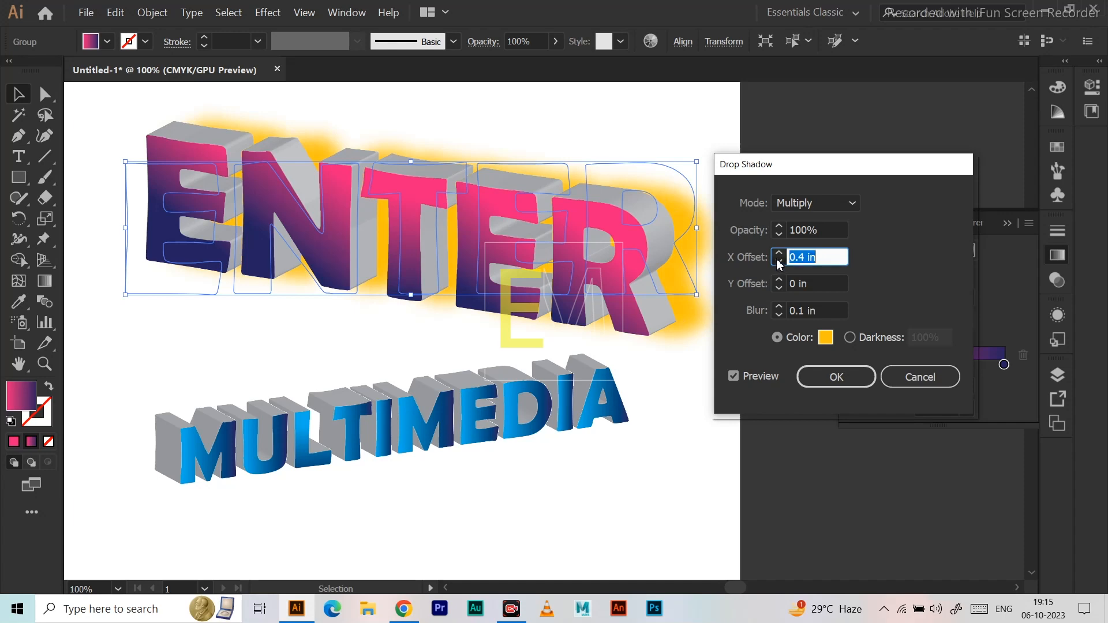
click(780, 262)
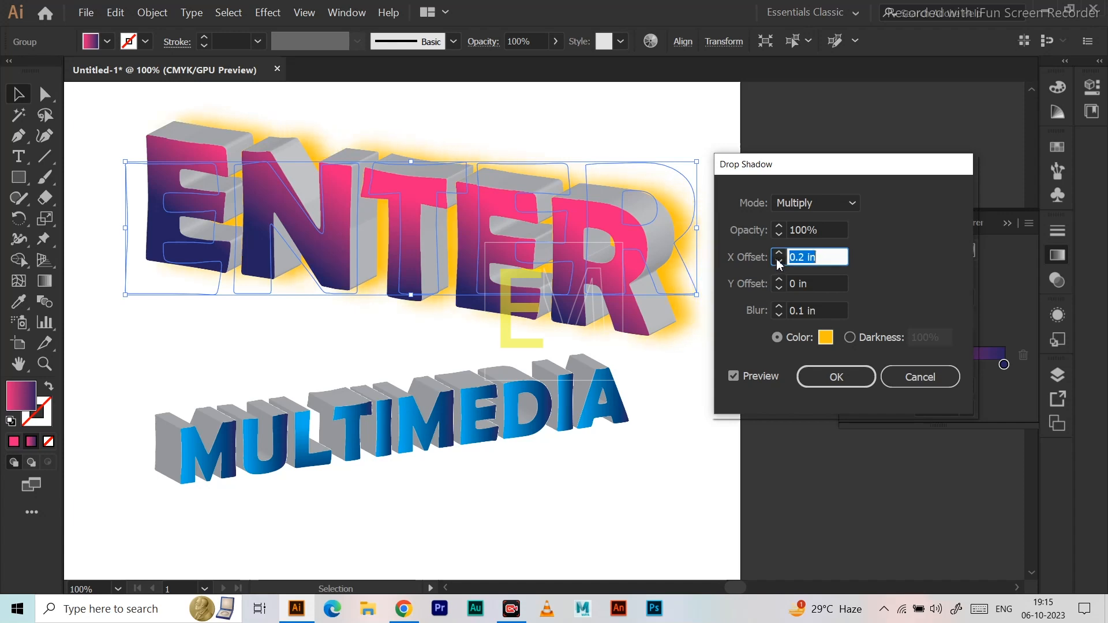
click(780, 262)
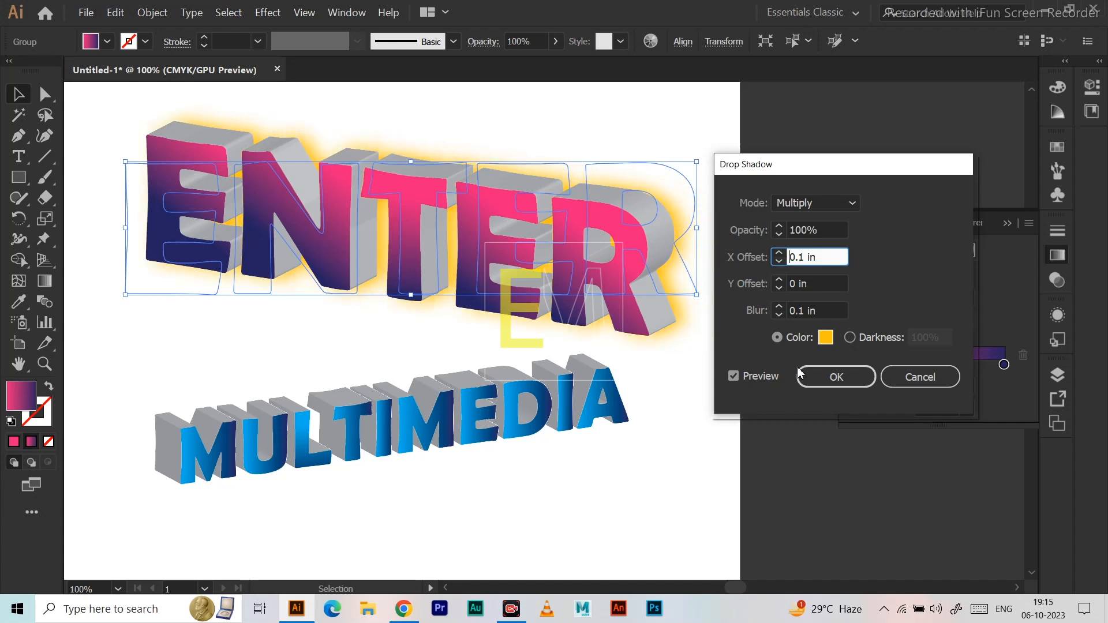
Try a pink colour for the ENTER drop shadow in place of the yellow-orange.
click(826, 337)
drag(643, 196, 780, 203)
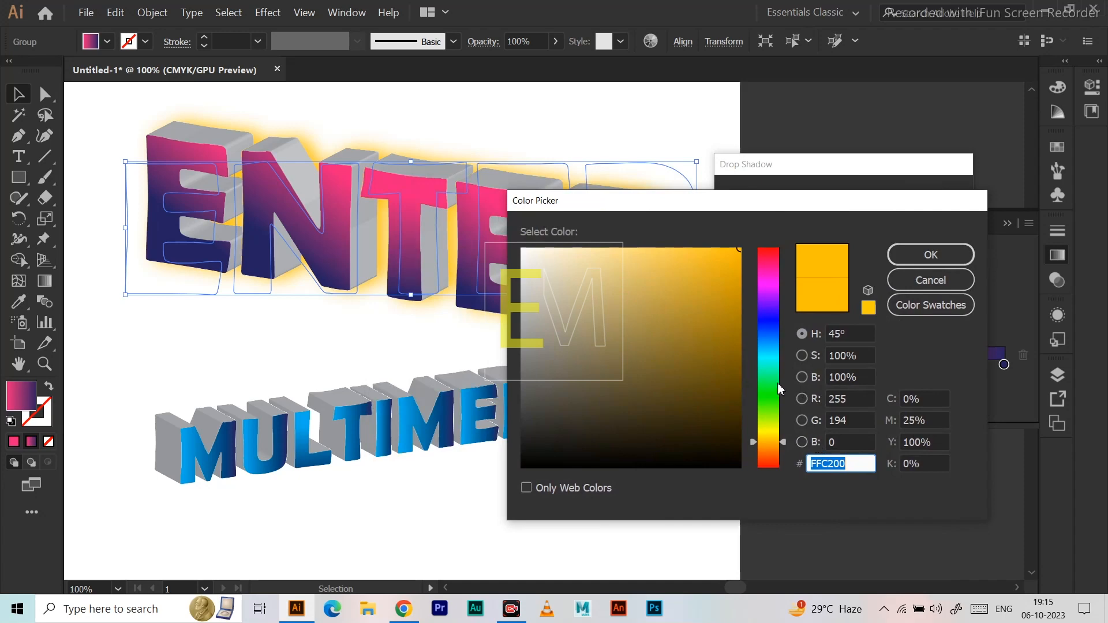
click(768, 277)
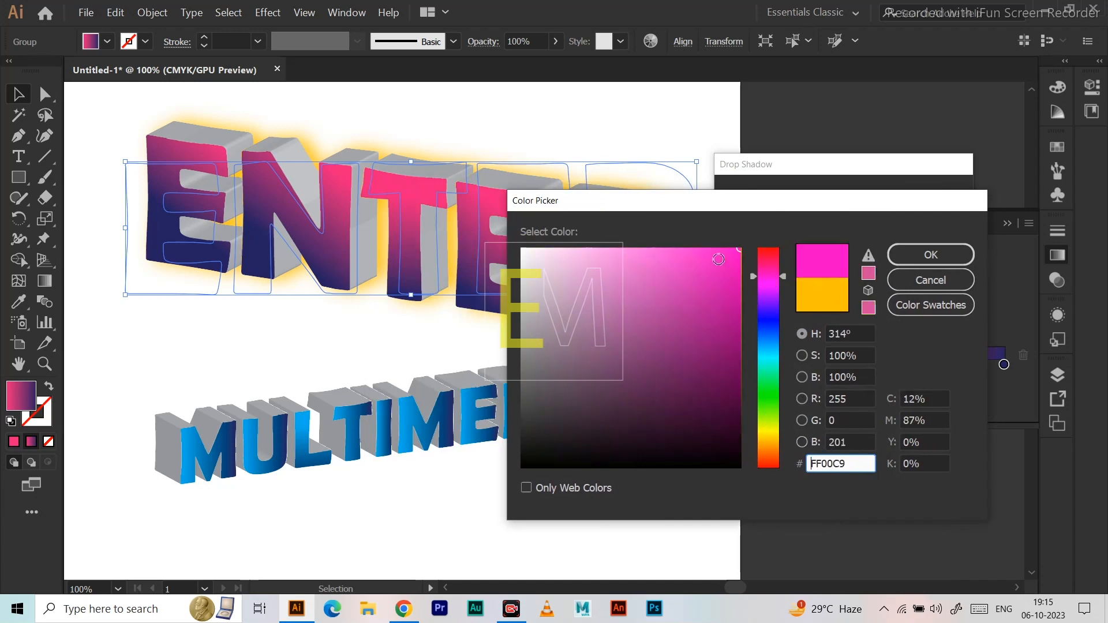
click(917, 256)
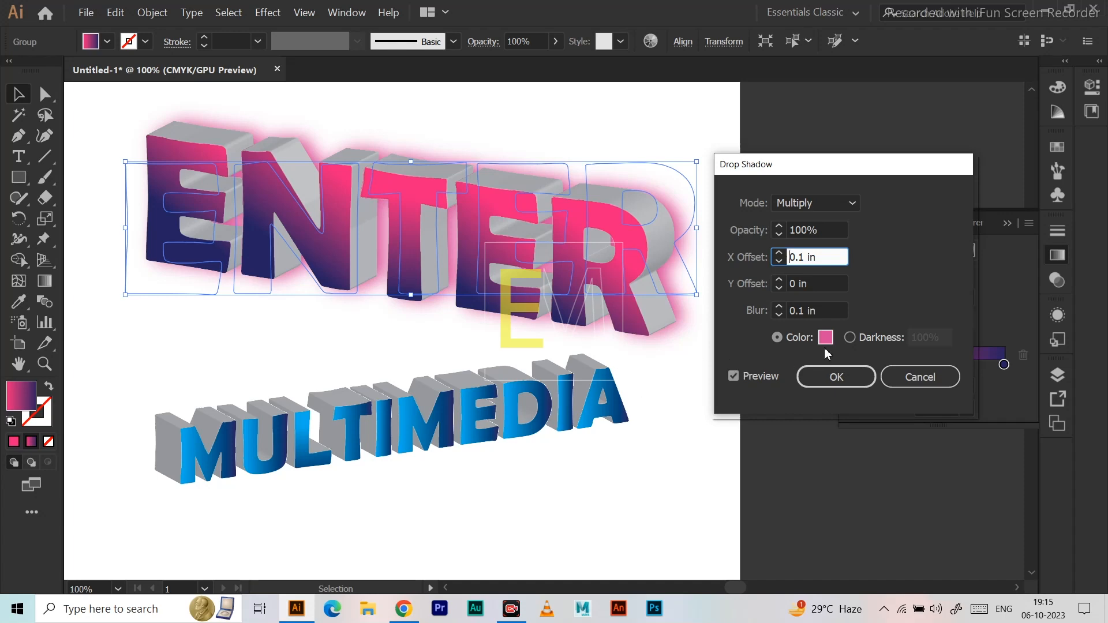
Switch the ENTER drop shadow from a colour to a darkness of 20% and apply the effect.
click(851, 338)
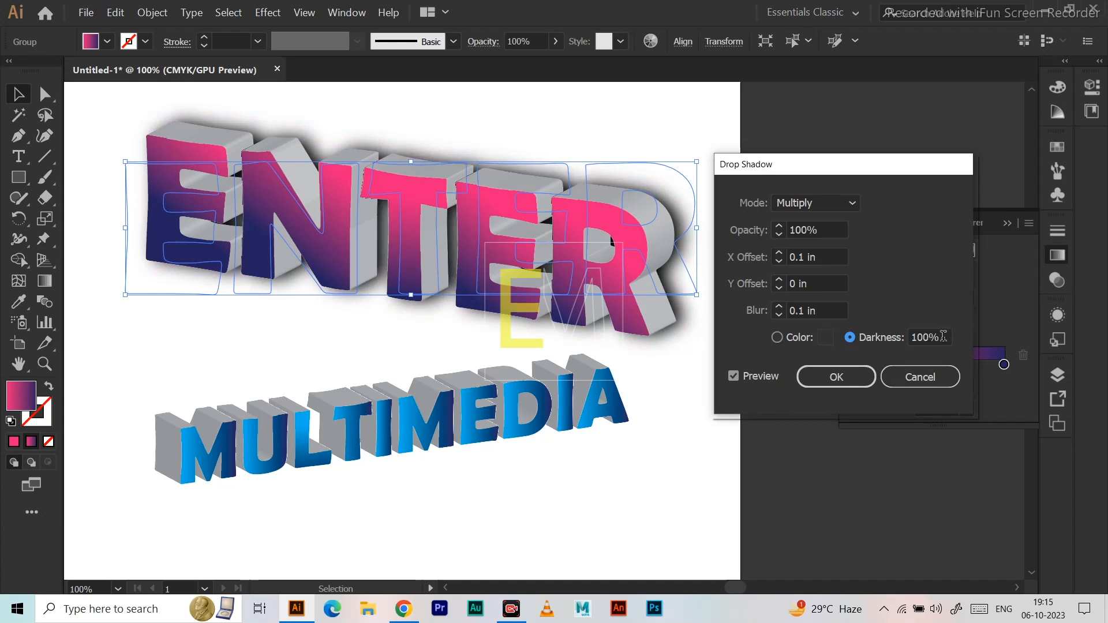
click(914, 340)
text(20)
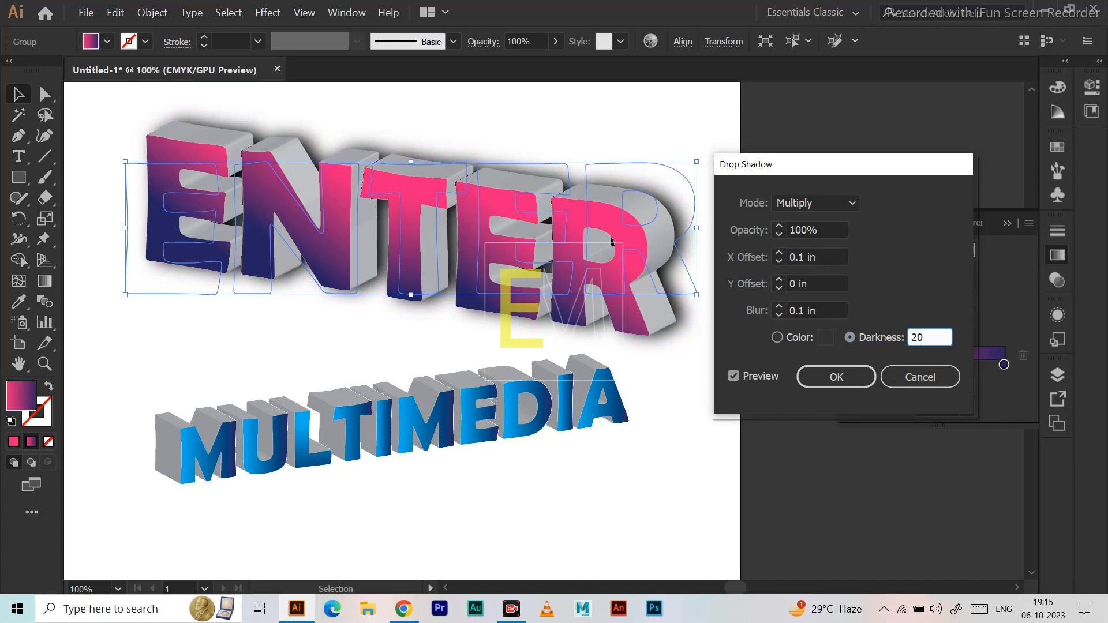
click(833, 307)
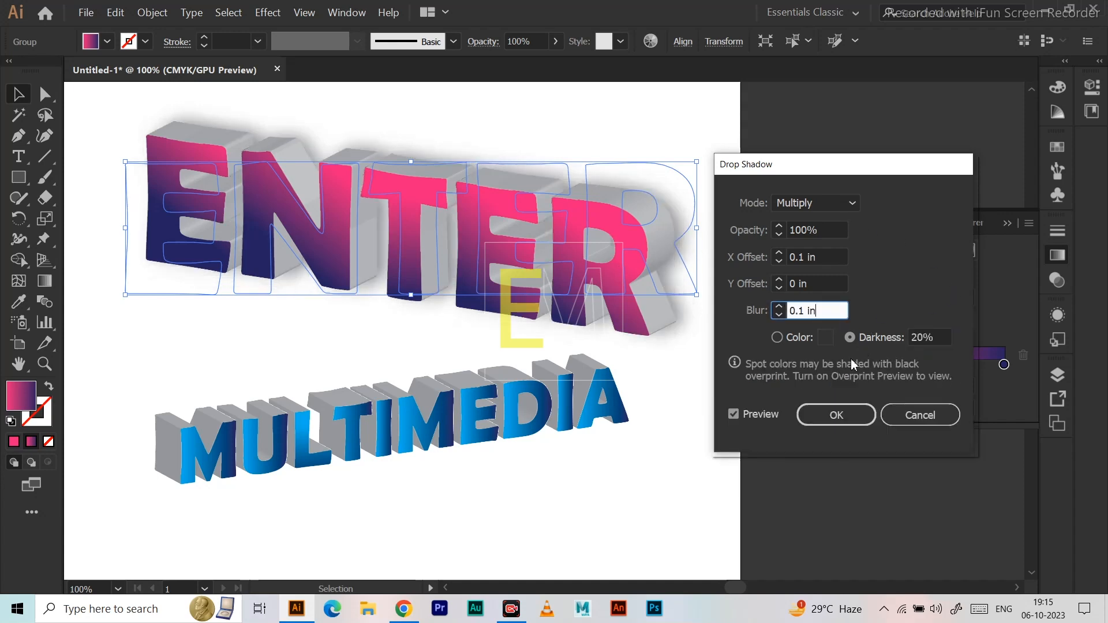
click(838, 416)
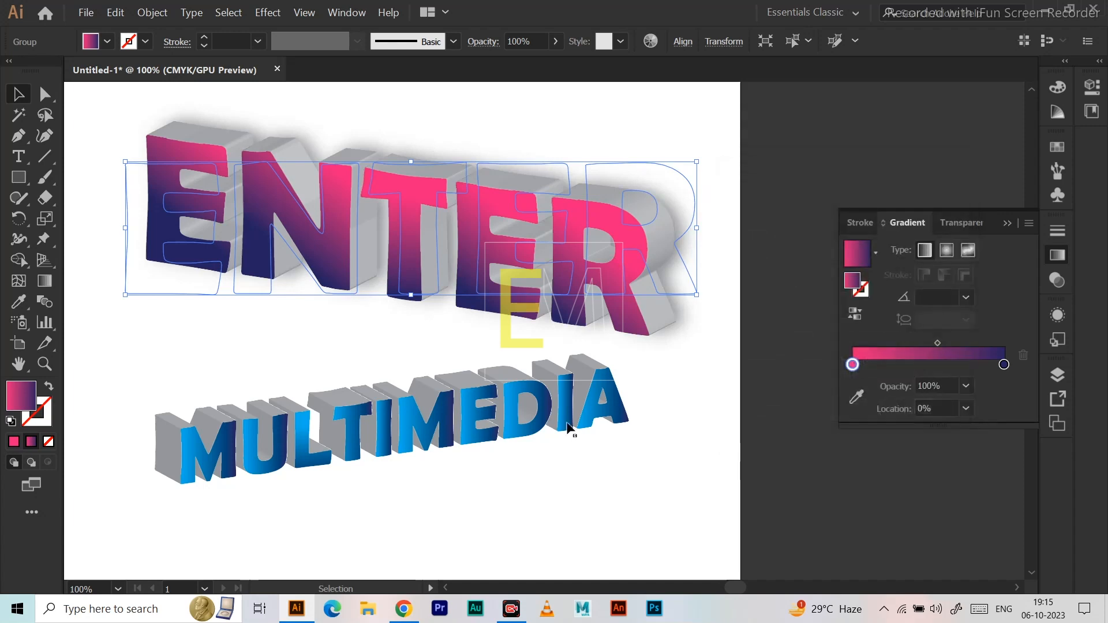
Apply a Multiply drop shadow to MULTIMEDIA with 100% opacity, 0.1 in X offset, 0 in Y offset, 0.1 in blur and 20% darkness.
click(563, 430)
click(267, 12)
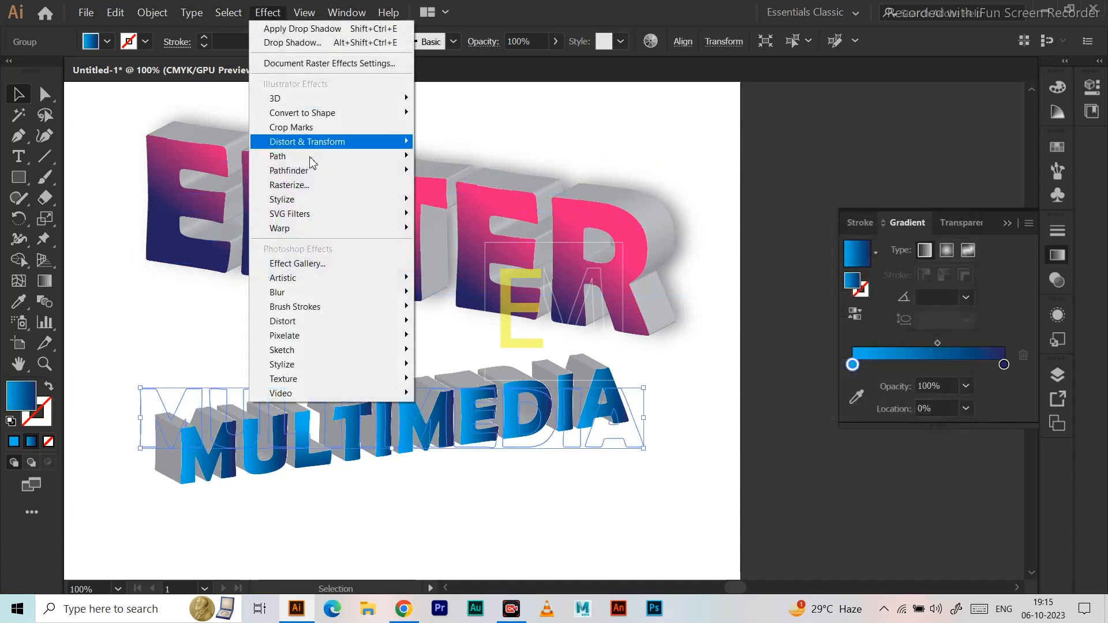
mouse_move(335, 142)
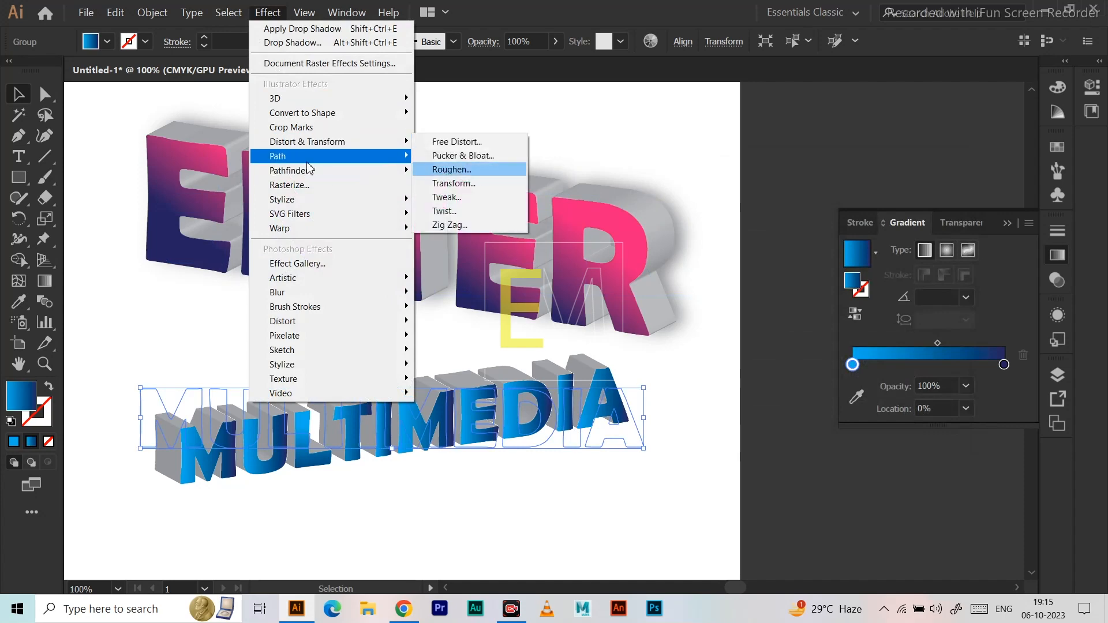
mouse_move(333, 171)
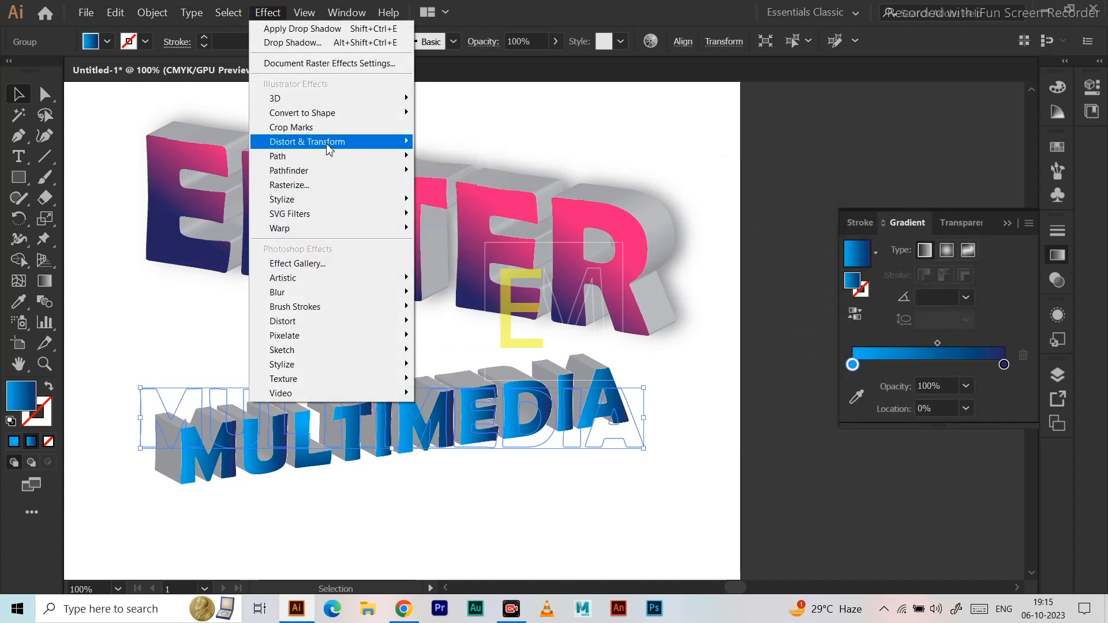
mouse_move(335, 203)
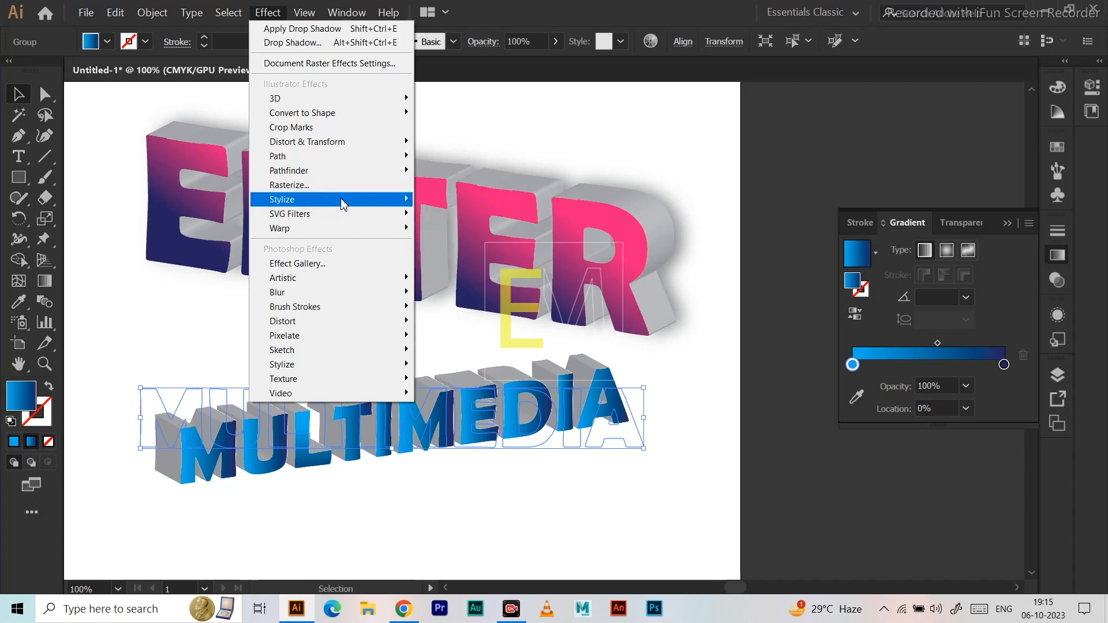
click(456, 199)
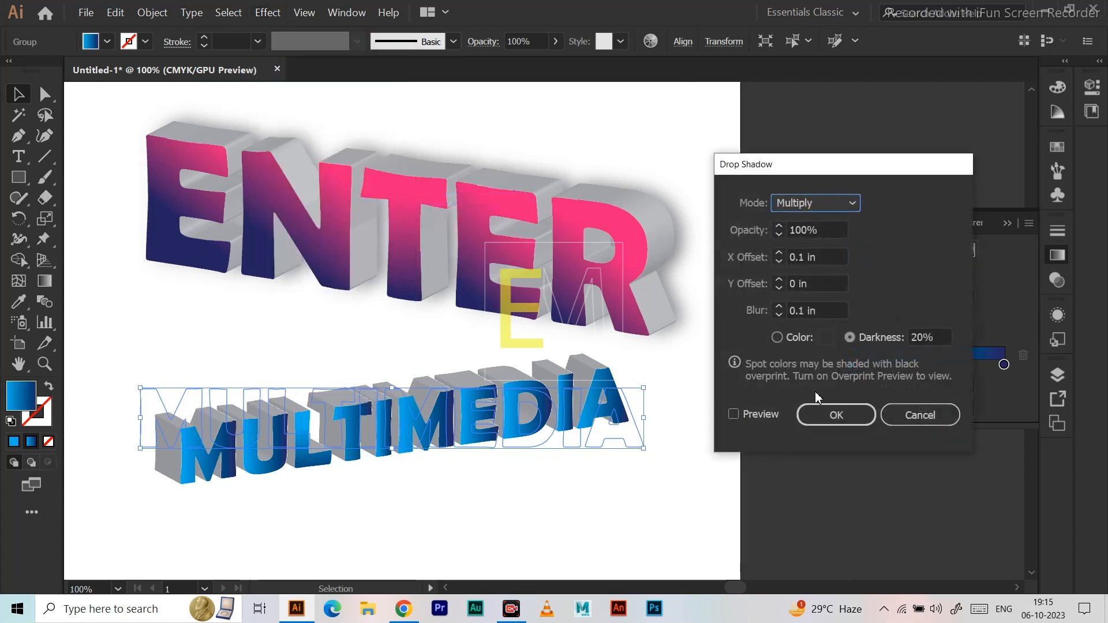
click(733, 414)
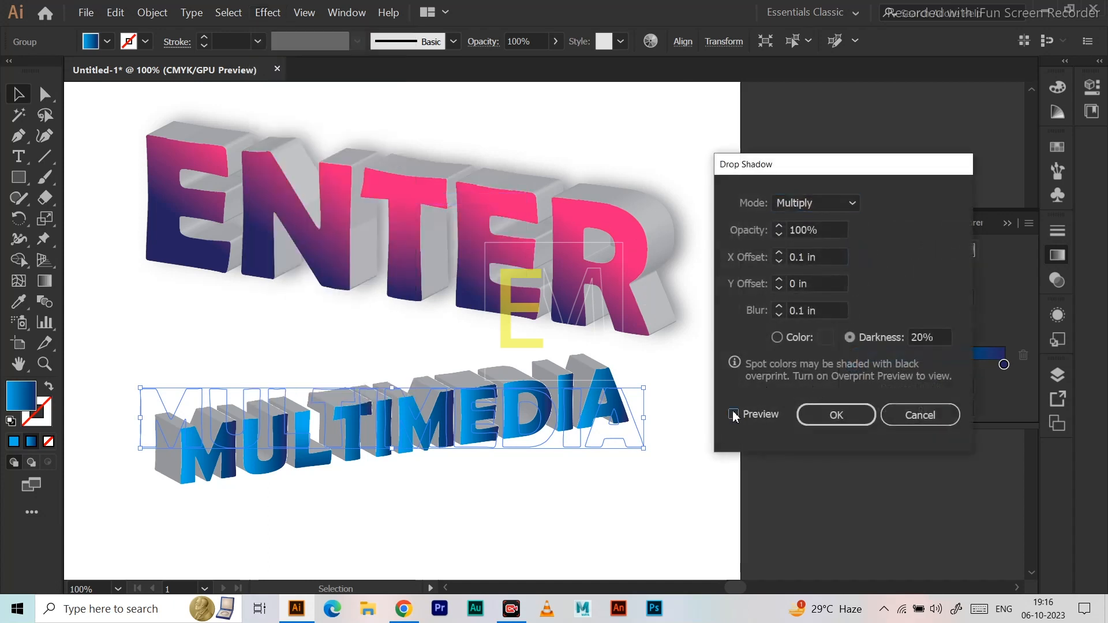
click(854, 416)
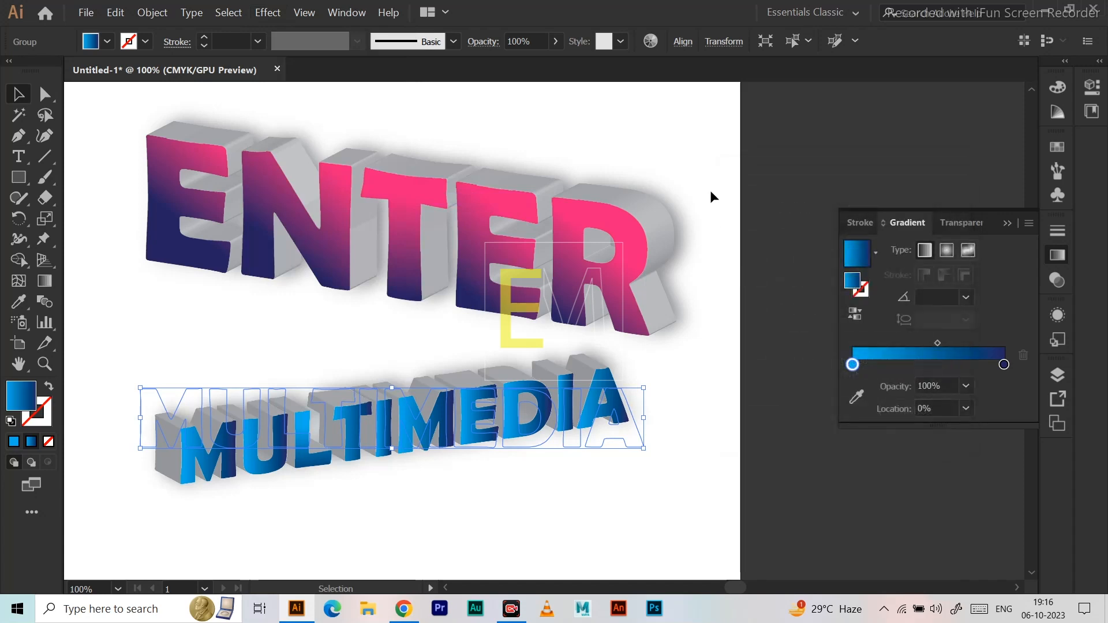
click(711, 198)
scroll(606, 369, down, 3)
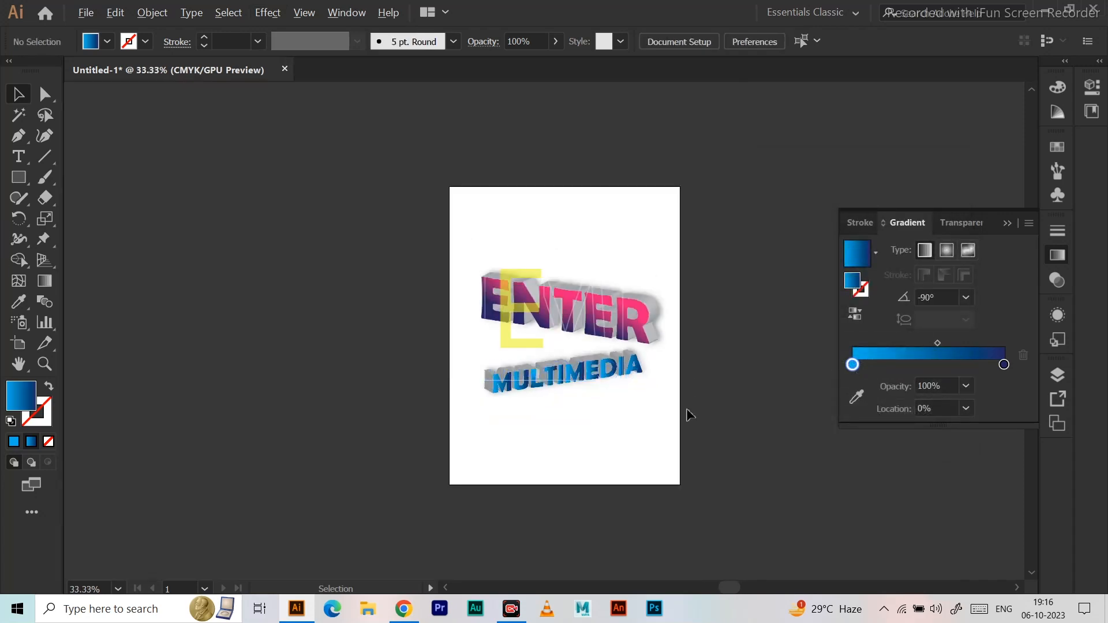
scroll(690, 425, up, 2)
scroll(690, 433, down, 1)
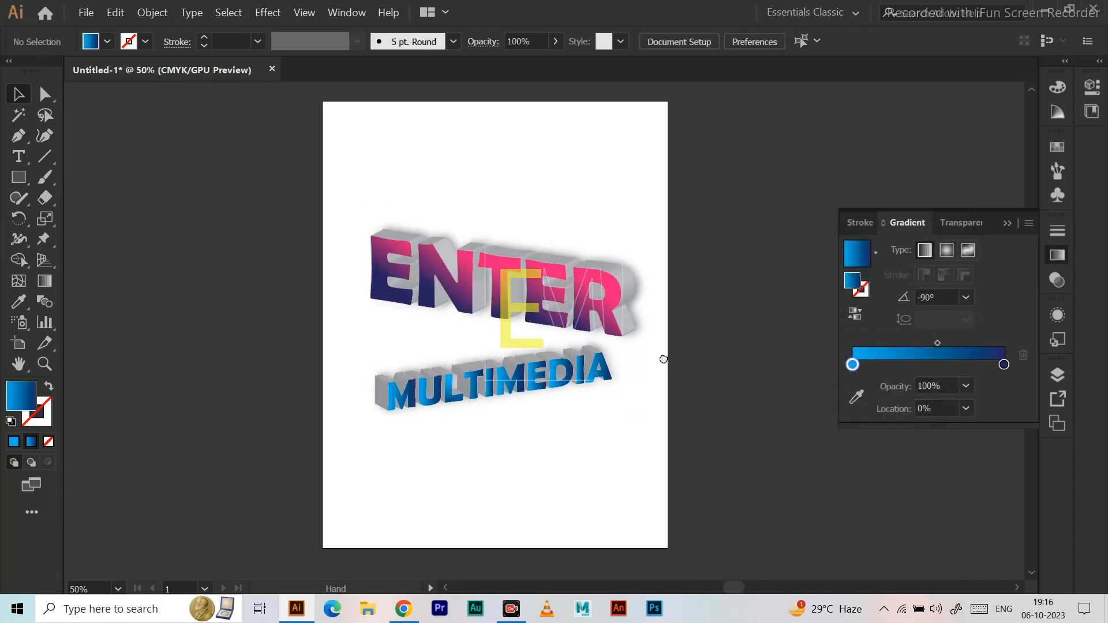
scroll(674, 369, up, 1)
click(268, 12)
mouse_move(336, 100)
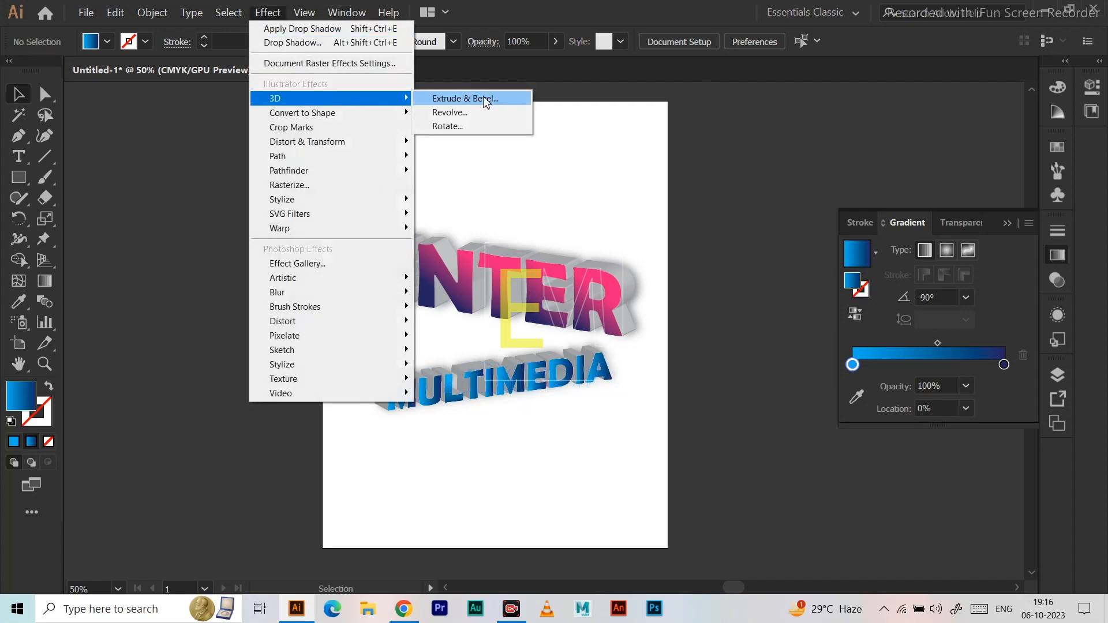
click(588, 248)
Try a Classic bevel with a height of 1 pt in ENTER's existing 3D Extrude & Bevel effect.
click(583, 300)
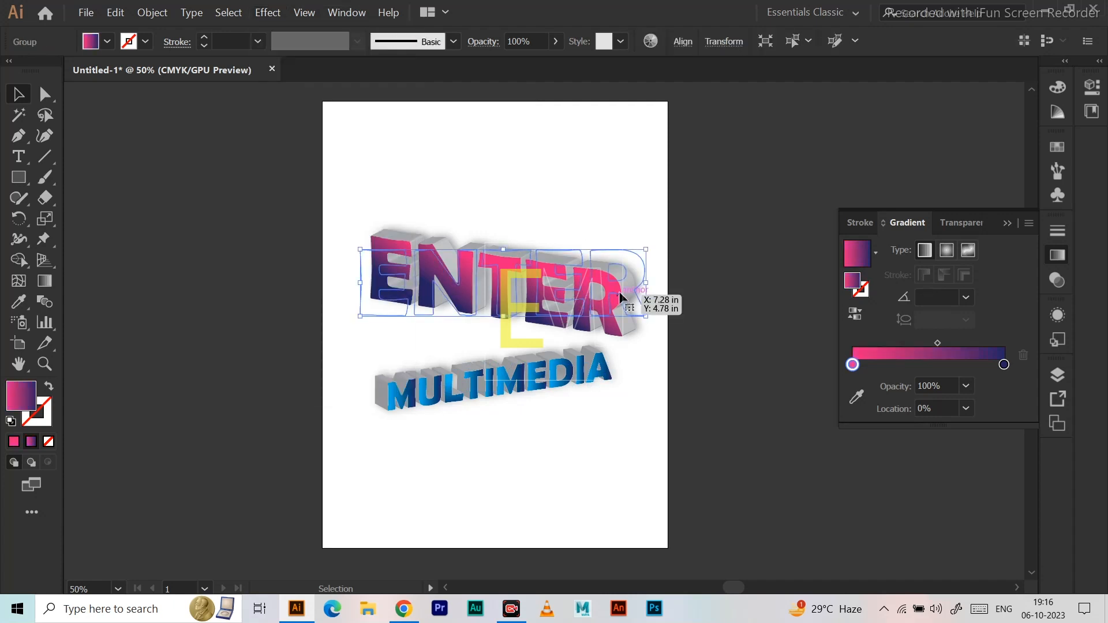
scroll(621, 297, up, 2)
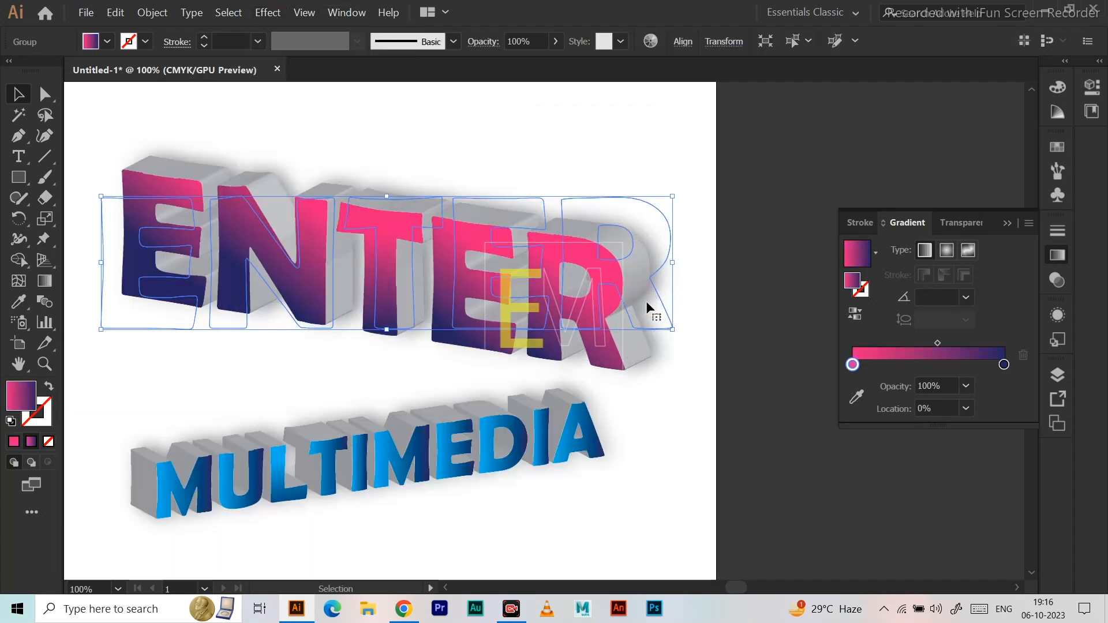
click(1059, 282)
click(1058, 315)
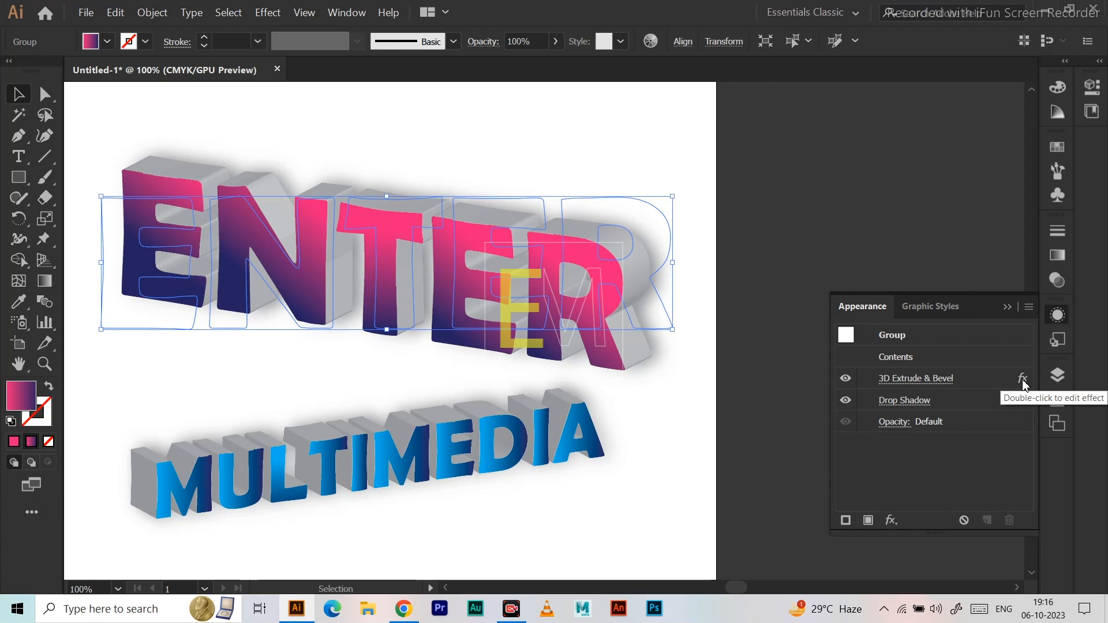
double_click(1023, 381)
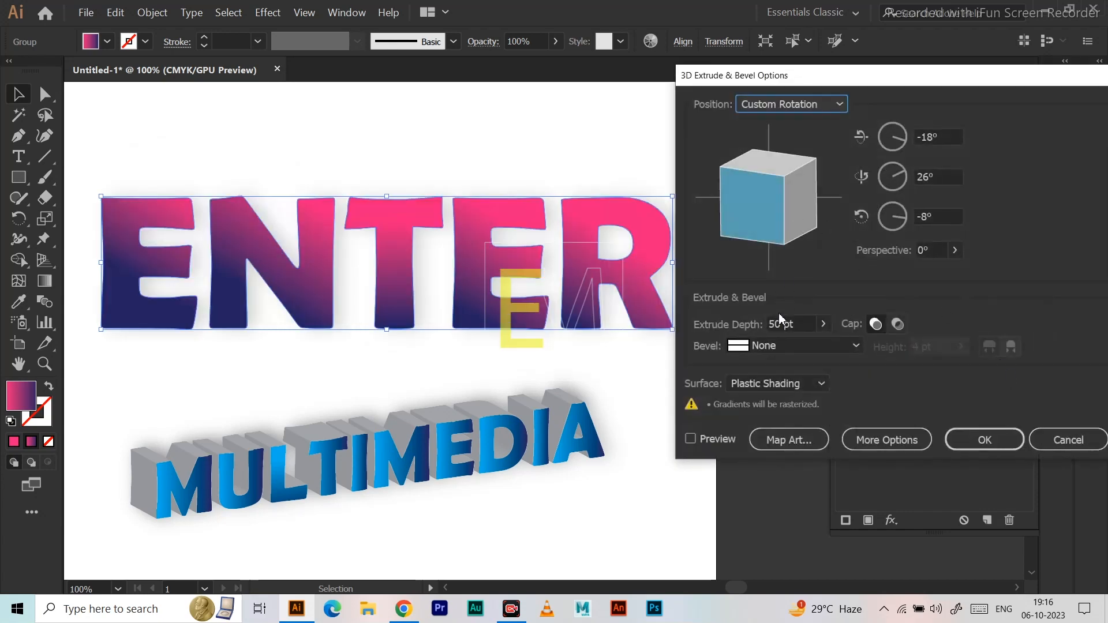
click(691, 440)
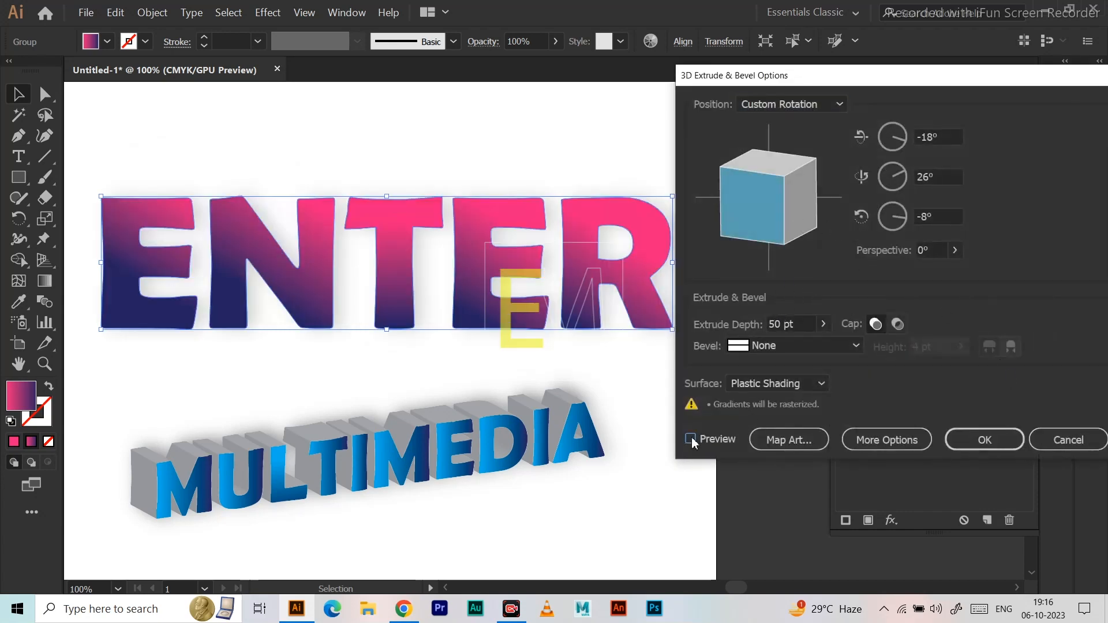
click(850, 348)
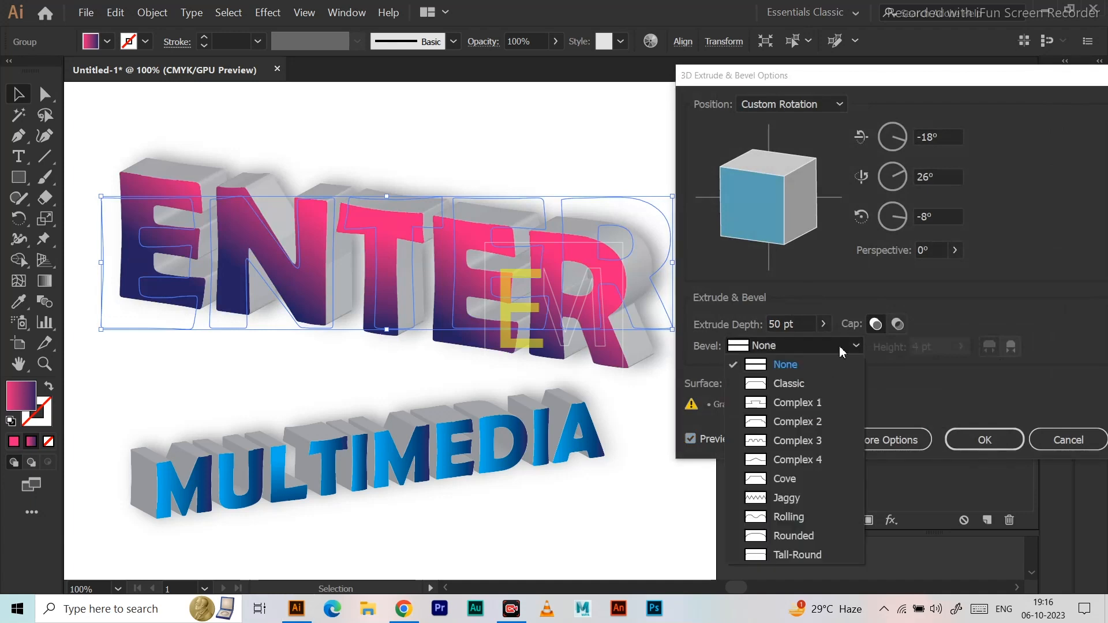
click(781, 385)
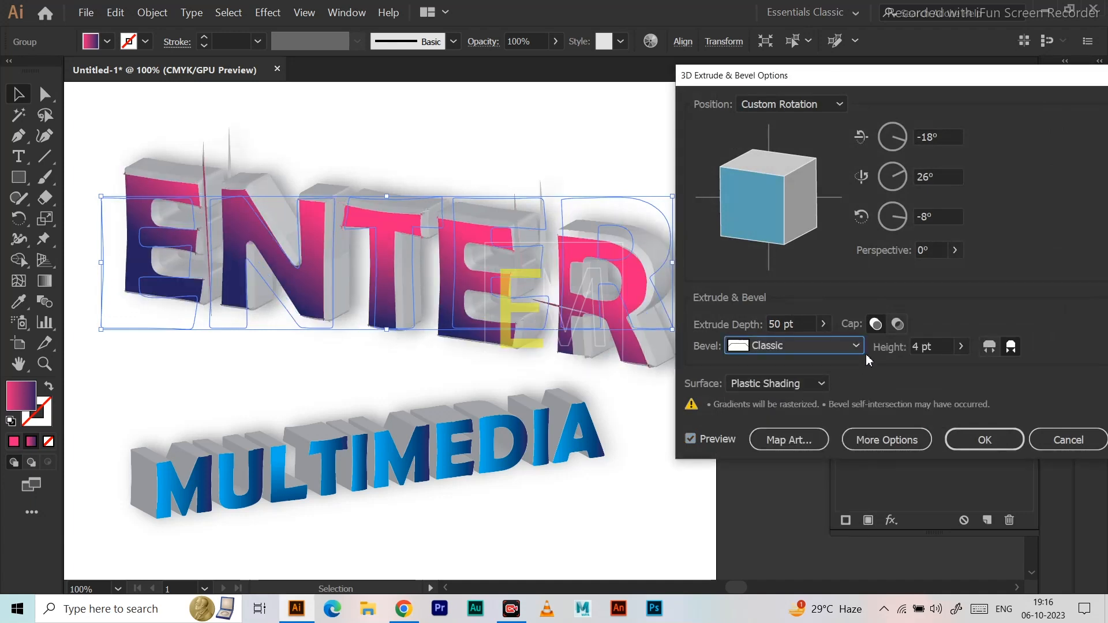
click(961, 346)
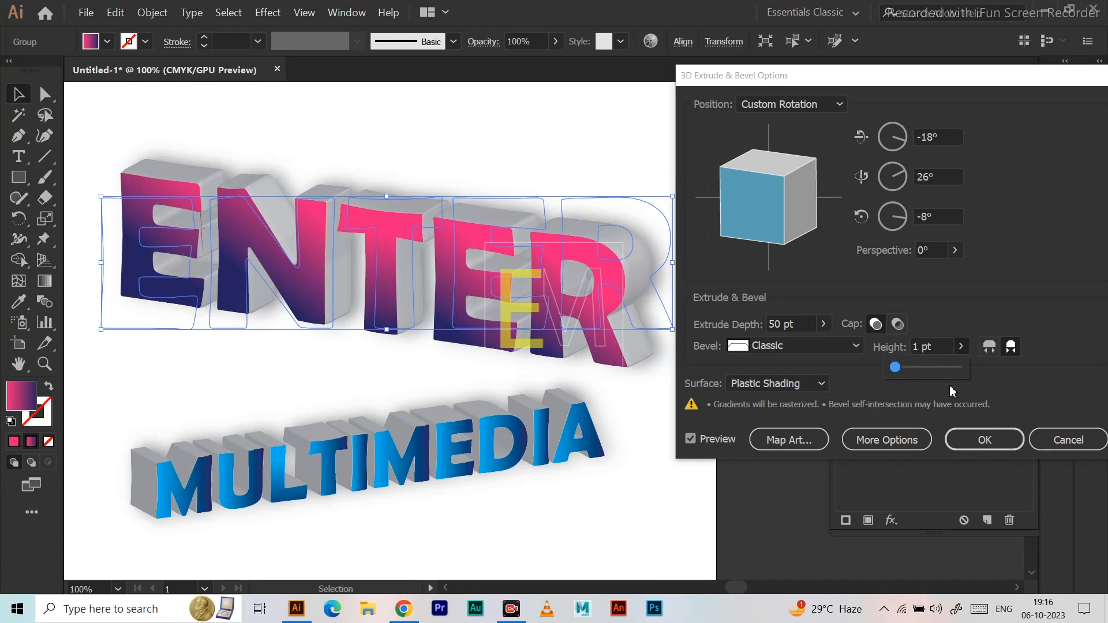
click(1066, 441)
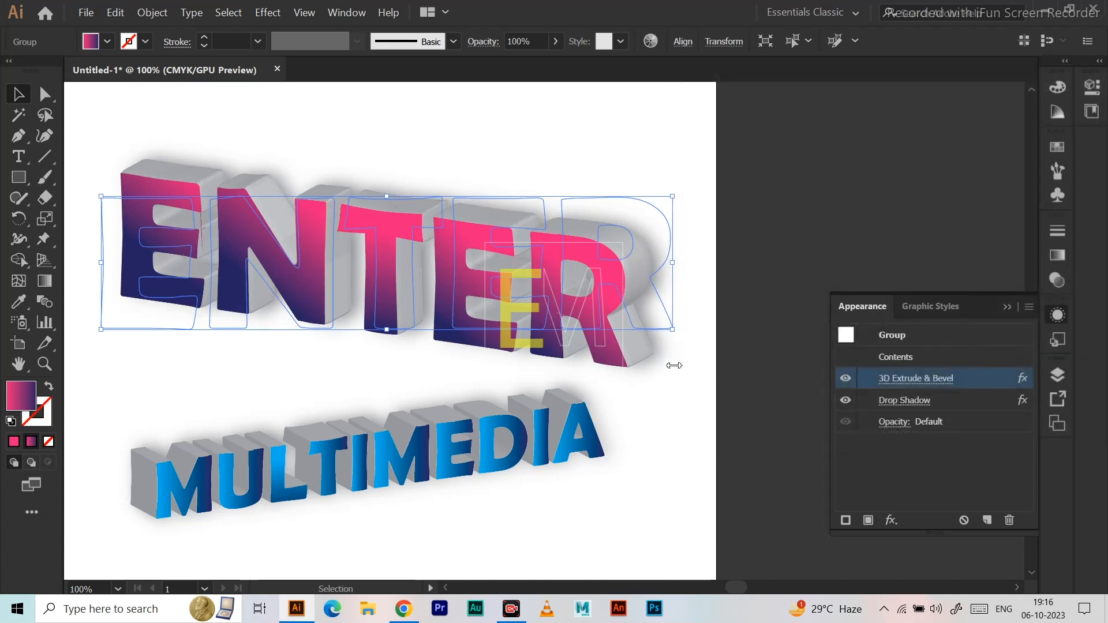
click(759, 207)
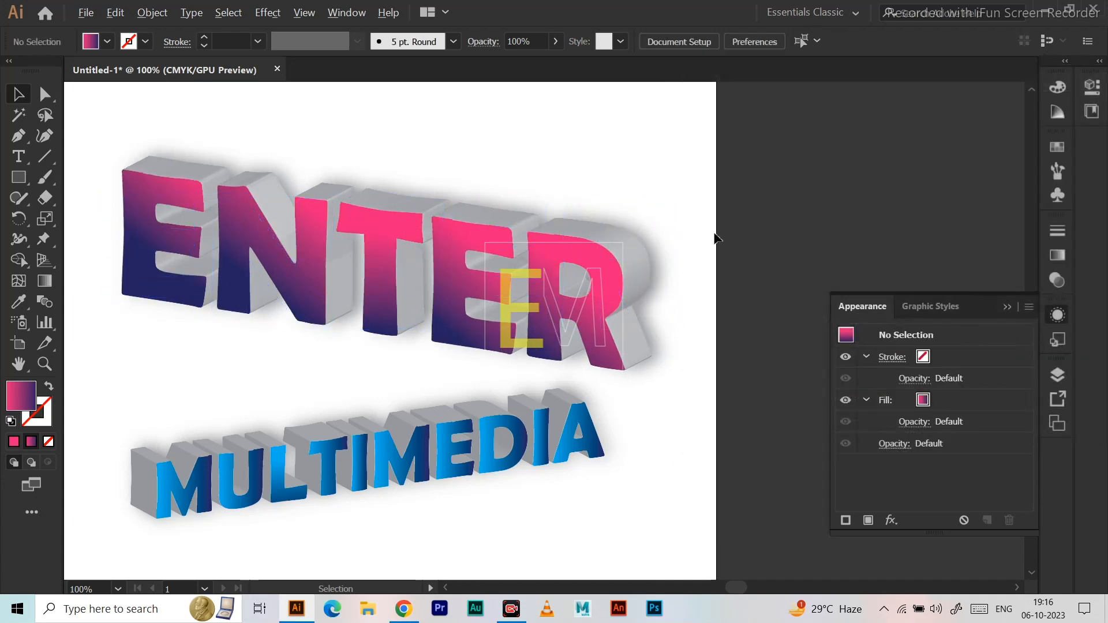
Try reducing the height of the ENTER lettering slightly from its upper edge.
scroll(718, 262, down, 2)
drag(727, 185, 729, 230)
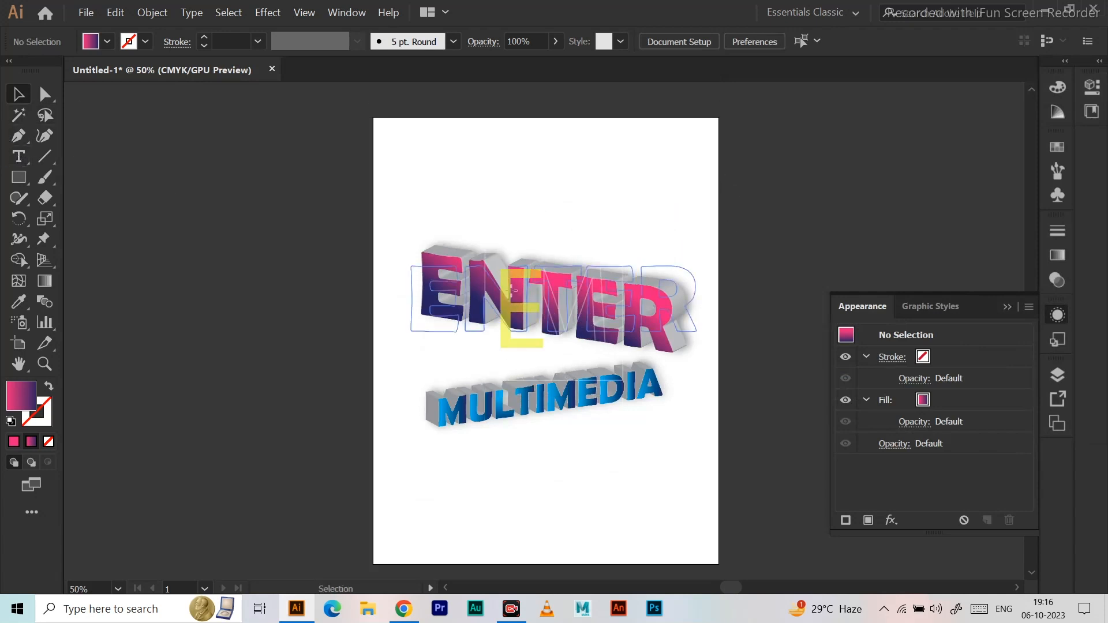
click(473, 324)
drag(558, 268, 616, 266)
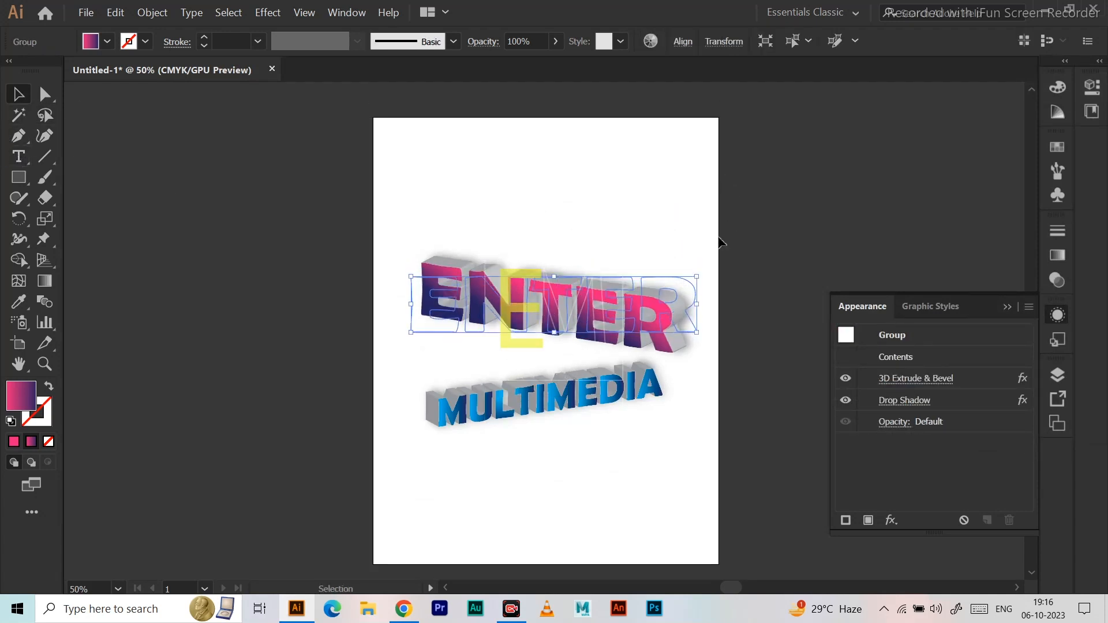
key(a)
key(v)
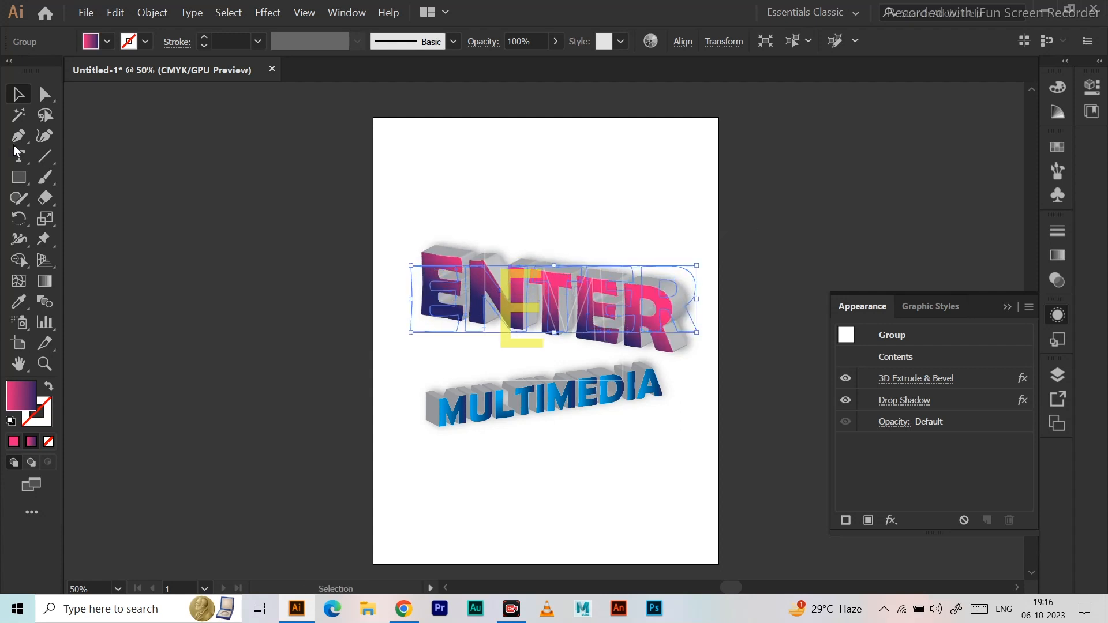
Draw a rectangle with the pink-to-navy gradient covering the whole artboard and send it to the back behind the lettering.
click(19, 177)
drag(374, 119, 719, 564)
click(18, 94)
right_click(458, 166)
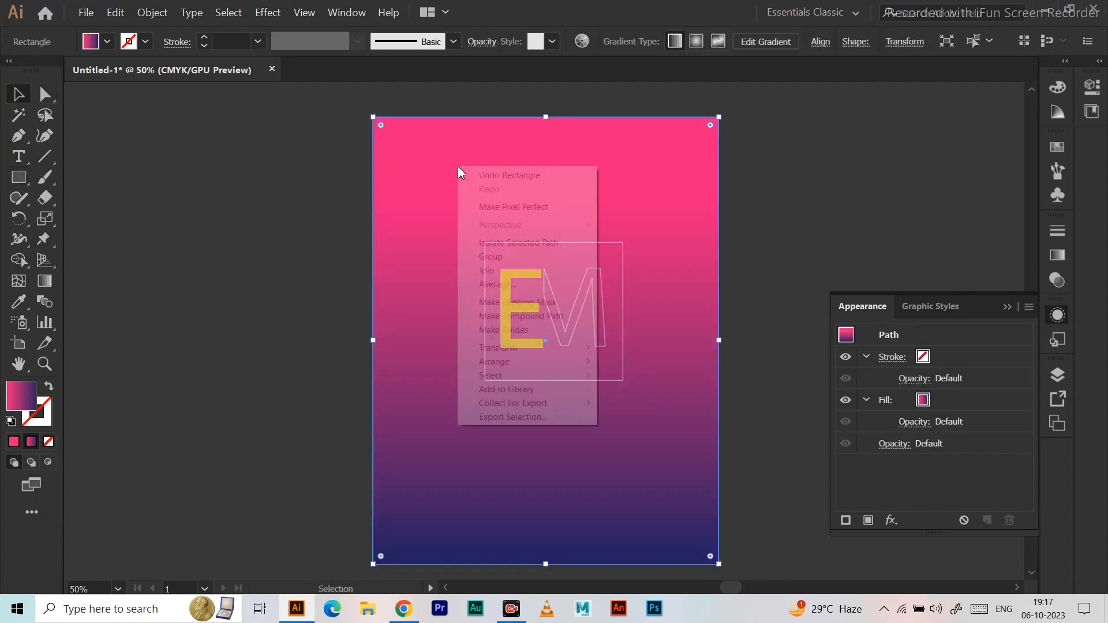
mouse_move(577, 347)
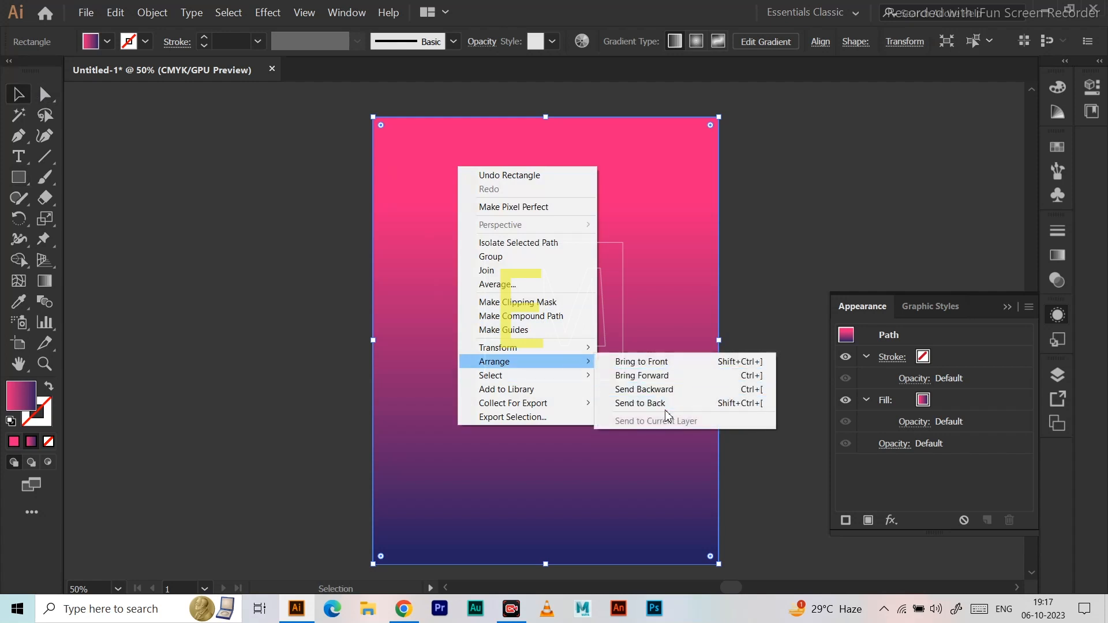
click(666, 403)
click(765, 265)
drag(764, 265, 641, 222)
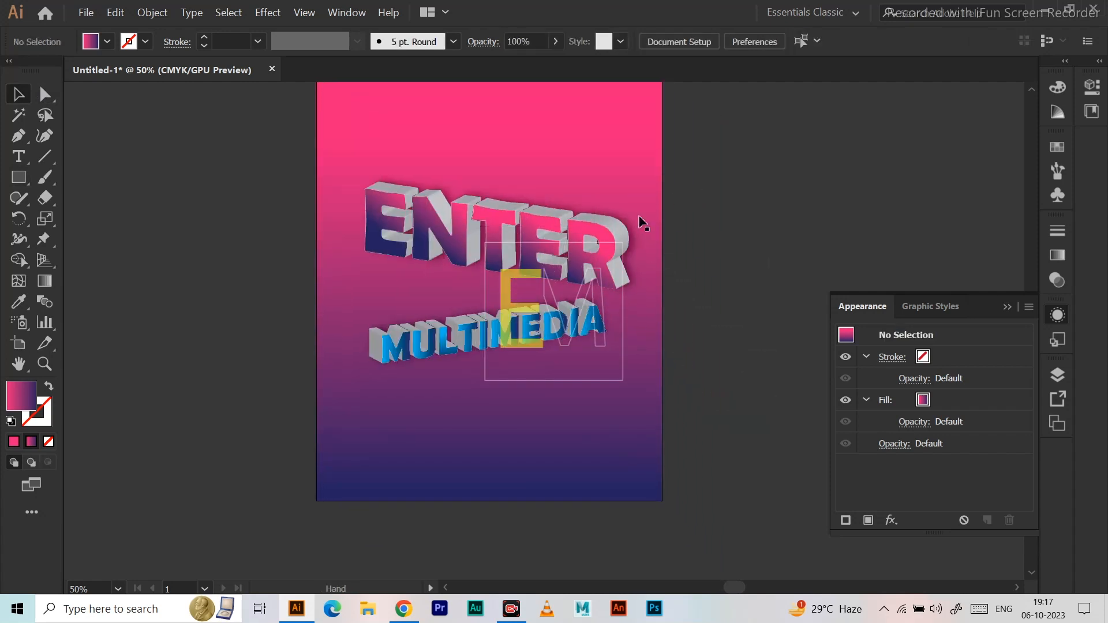
scroll(454, 223, up, 1)
drag(826, 169, 788, 193)
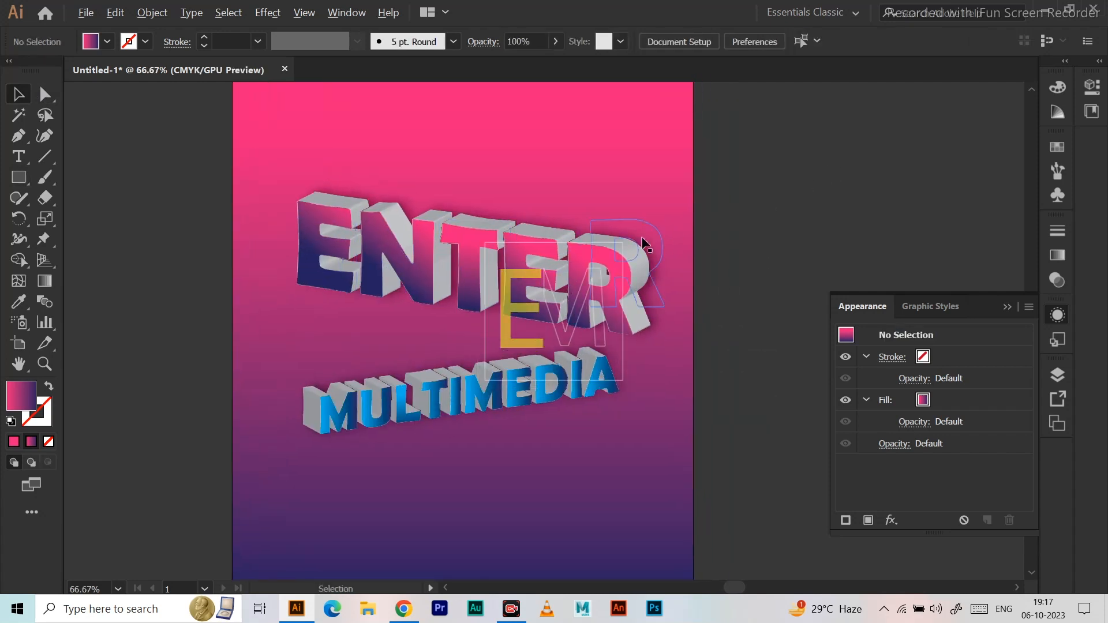
scroll(645, 243, up, 1)
drag(725, 247, 824, 148)
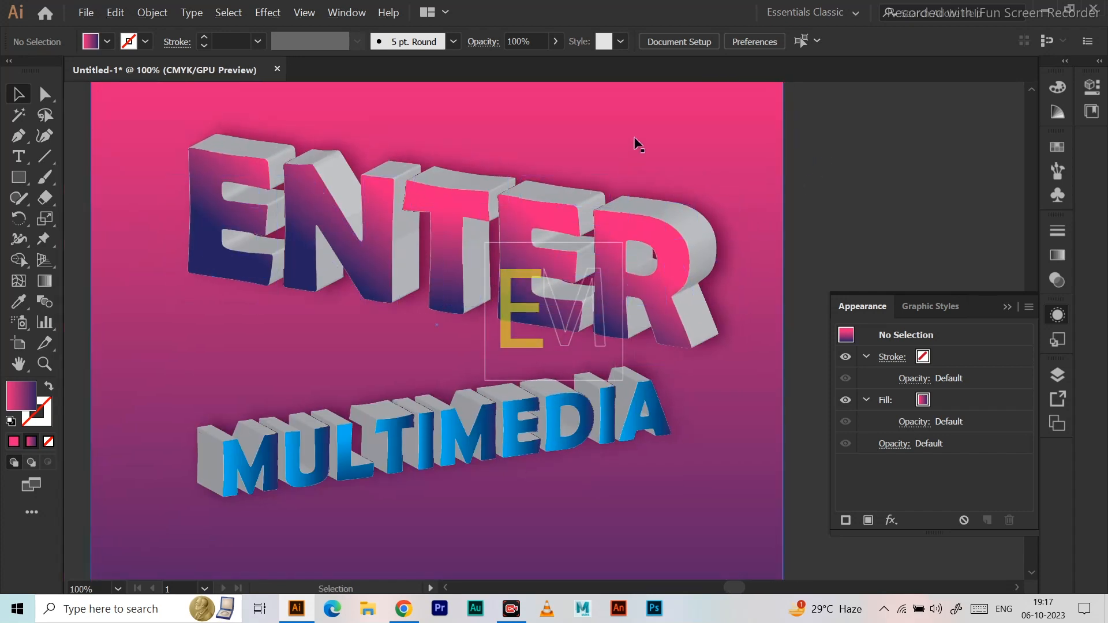
Set the blending mode of the ENTER lettering to Multiply.
click(640, 129)
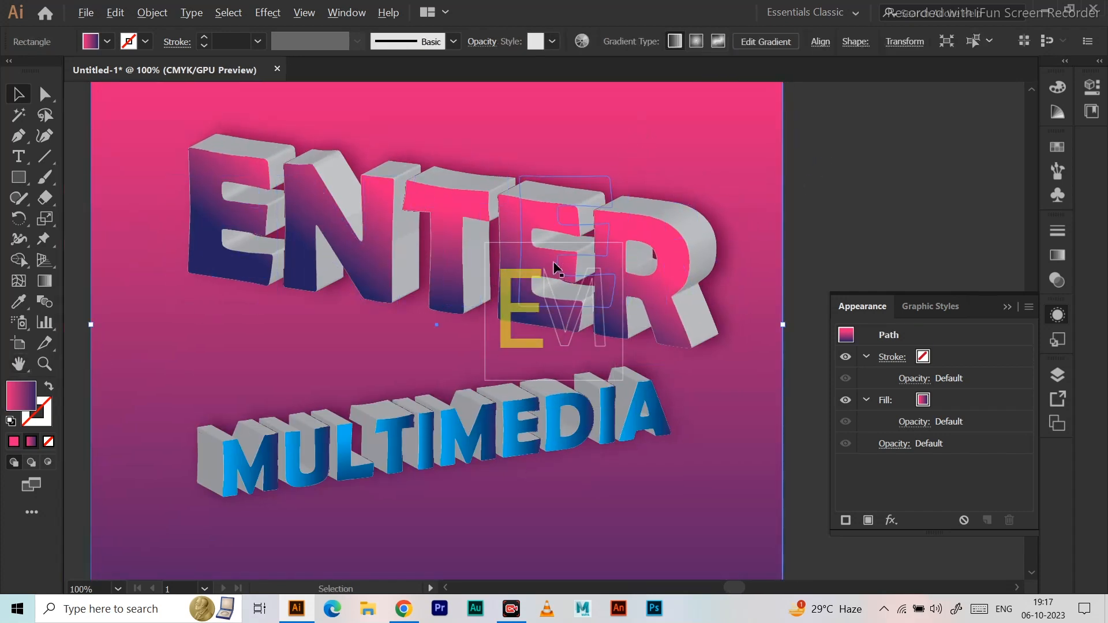
scroll(554, 266, down, 2)
drag(816, 173, 733, 188)
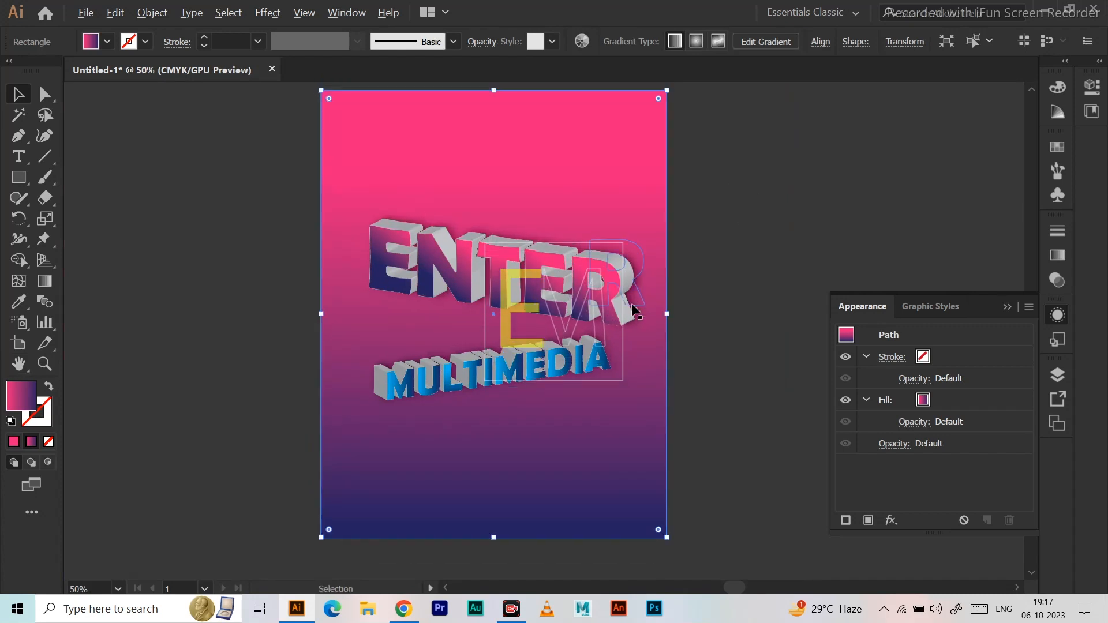
scroll(633, 310, up, 1)
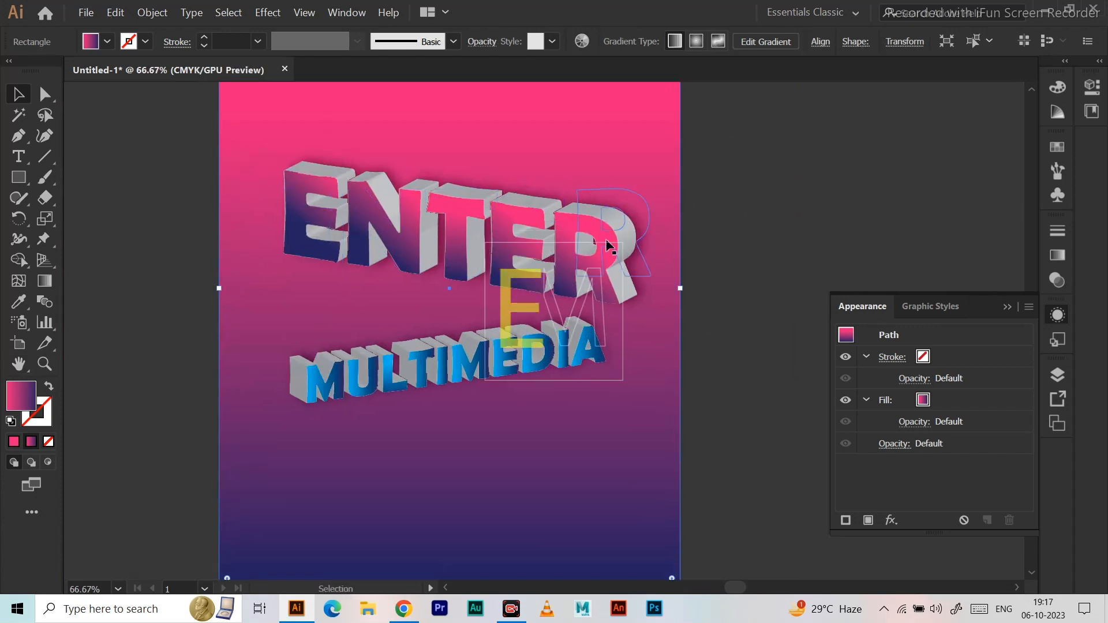
click(606, 246)
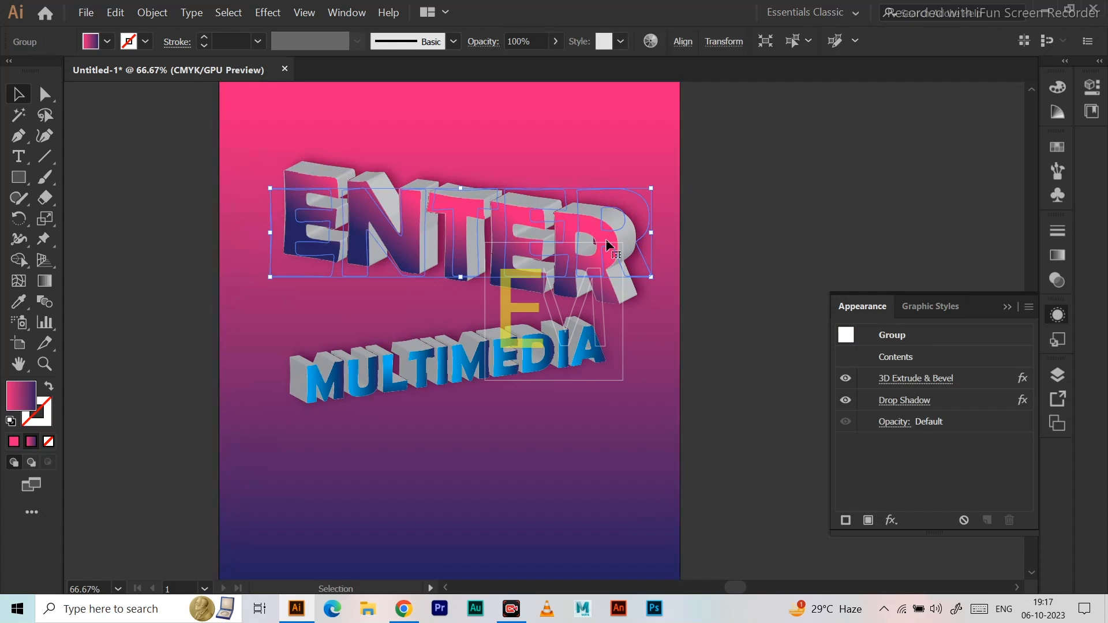
click(1060, 237)
click(967, 225)
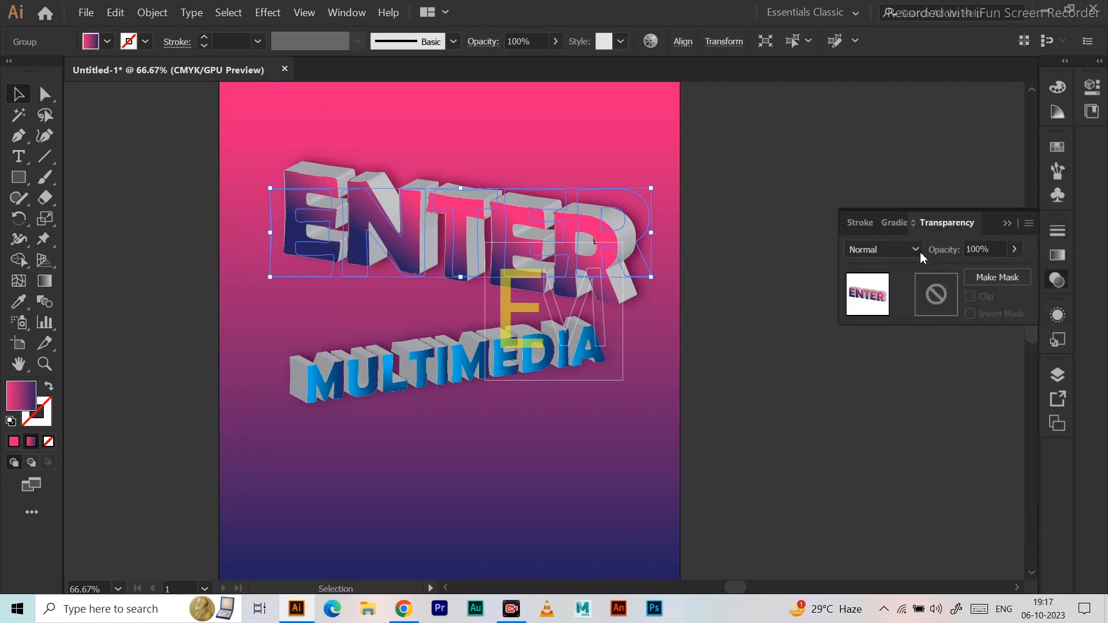
click(908, 252)
click(892, 313)
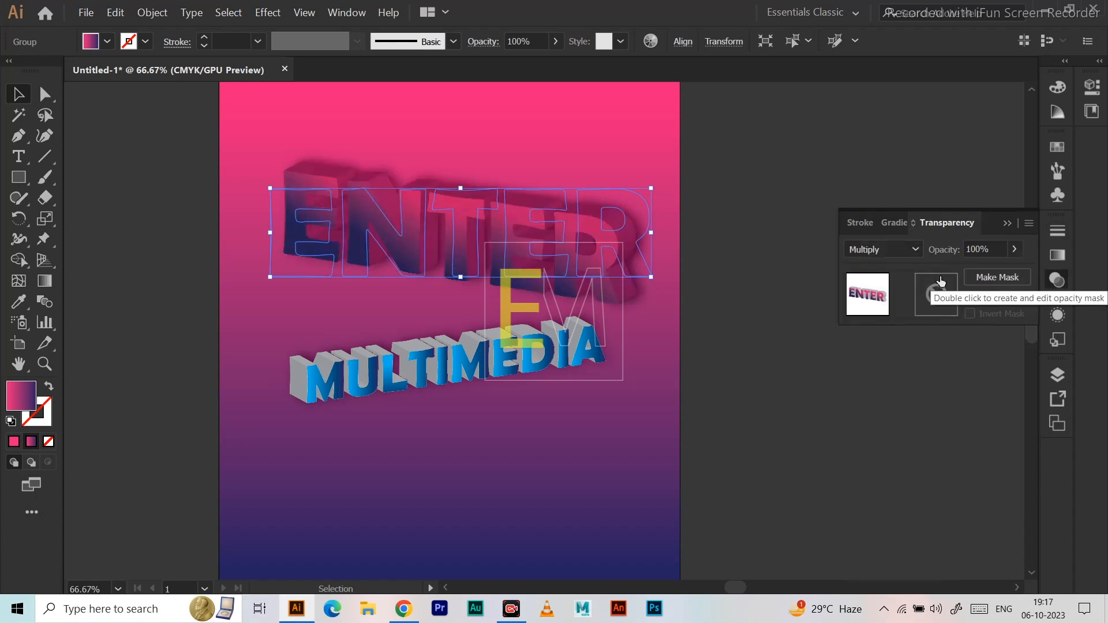
click(767, 145)
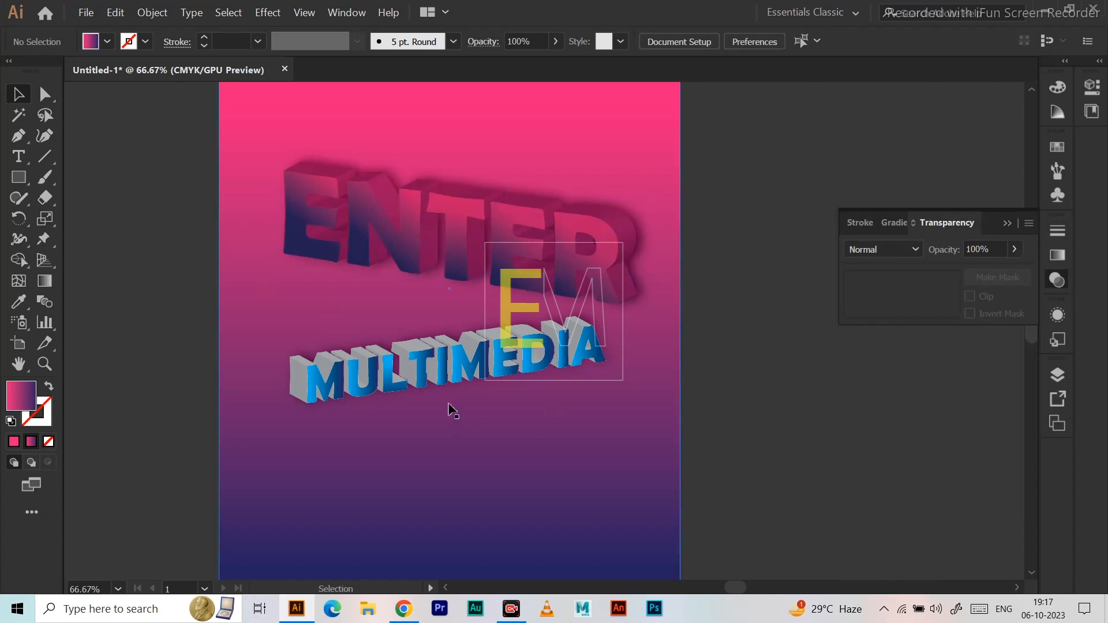
Set the blending mode of the blue MULTIMEDIA lettering to Multiply.
click(453, 384)
click(919, 248)
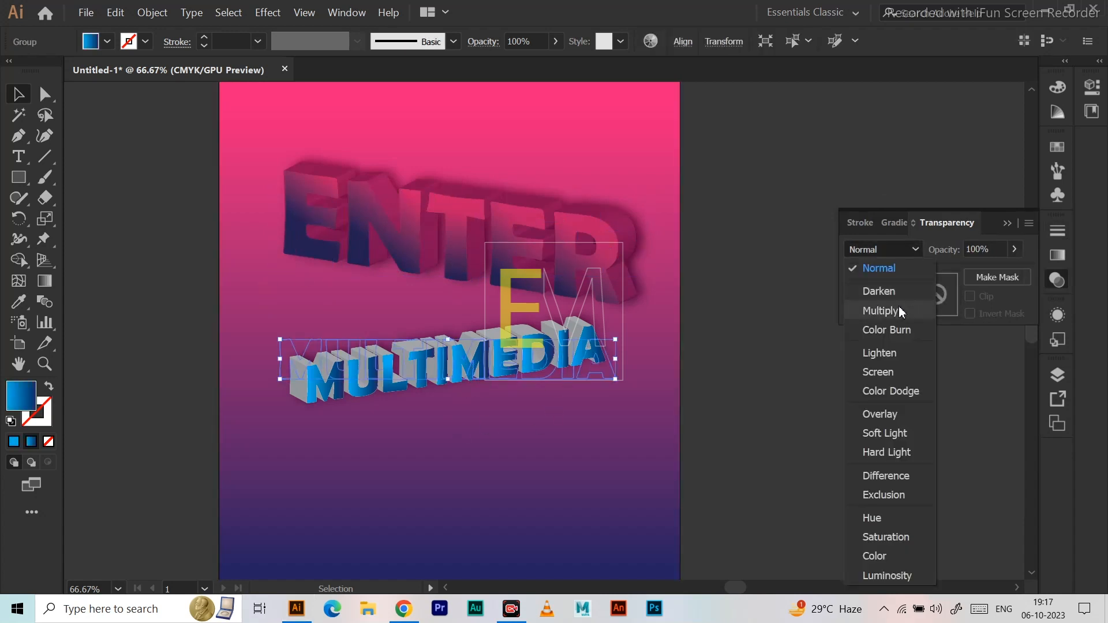
click(897, 313)
click(772, 181)
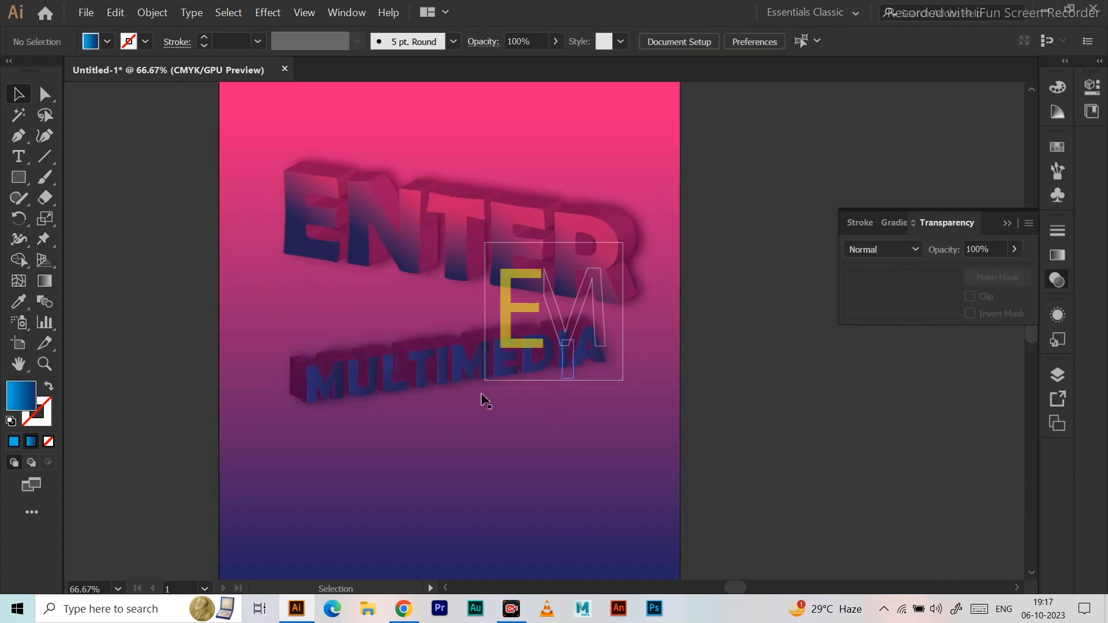
Move the MULTIMEDIA lettering above ENTER, onto the bright pink area near the artboard's upper edge.
click(477, 369)
drag(477, 370, 494, 137)
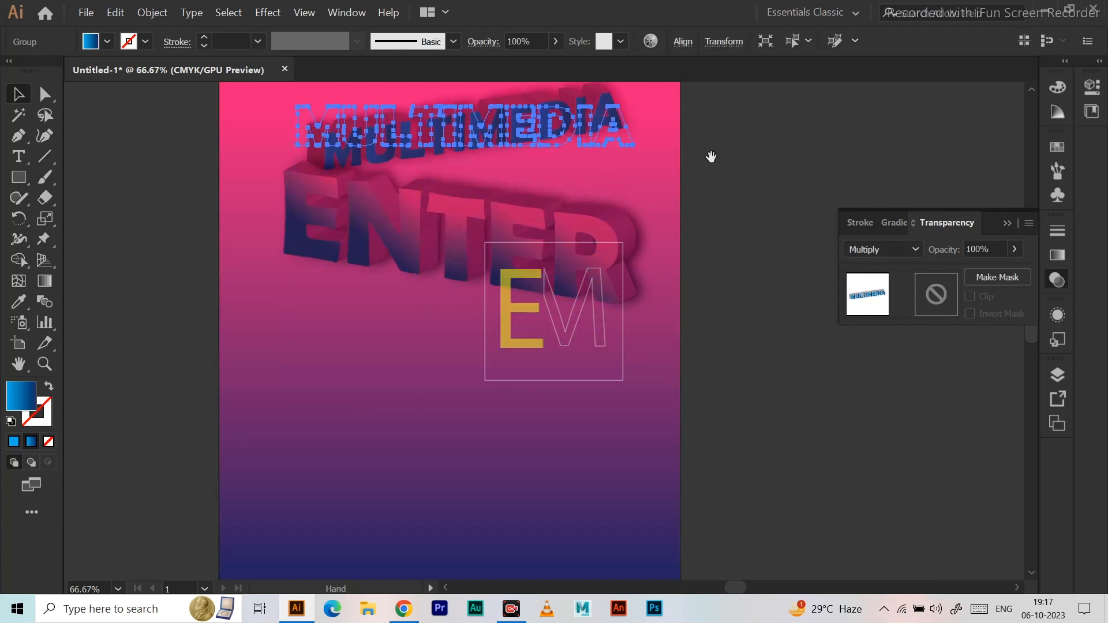
drag(710, 155, 715, 213)
drag(517, 192, 518, 147)
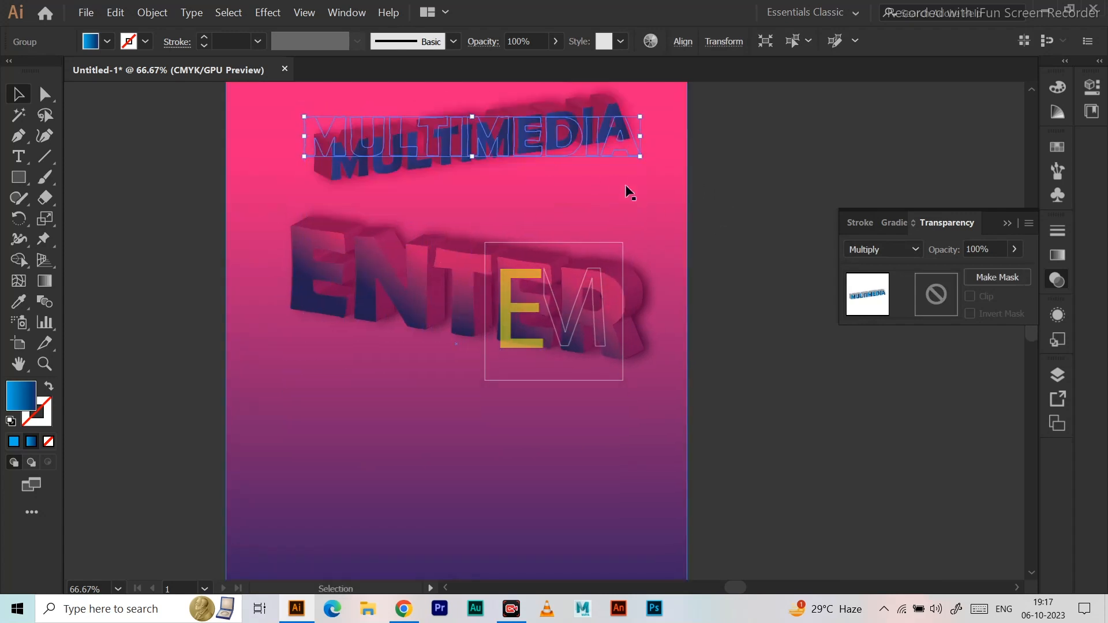
Try the Screen, Overlay, Lighten, Color Burn and Color Dodge blending modes on the MULTIMEDIA lettering.
click(913, 252)
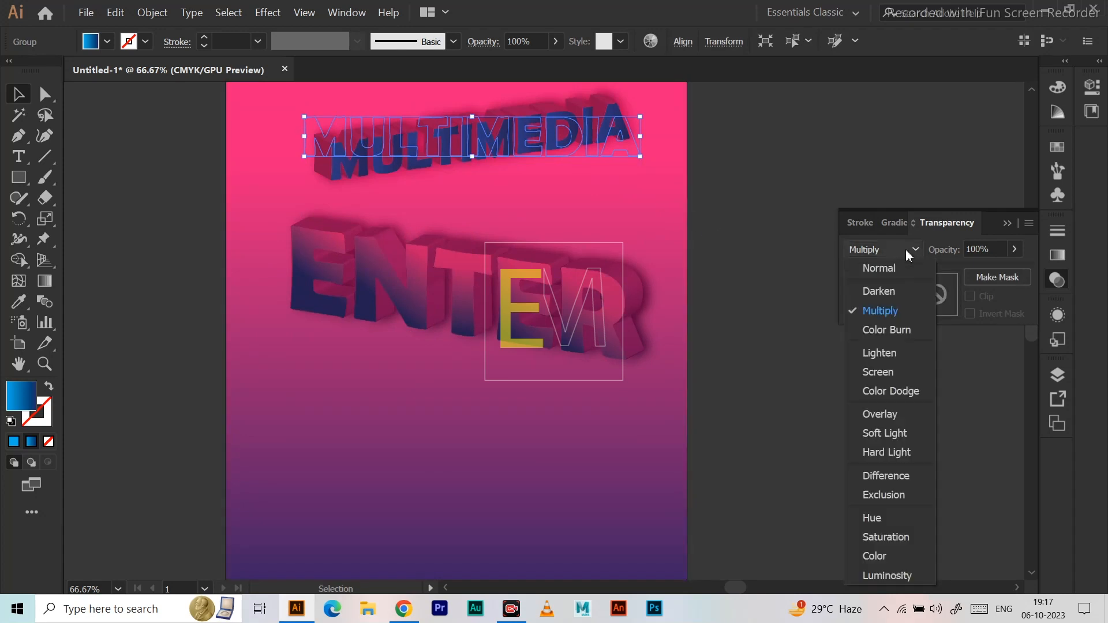
click(878, 372)
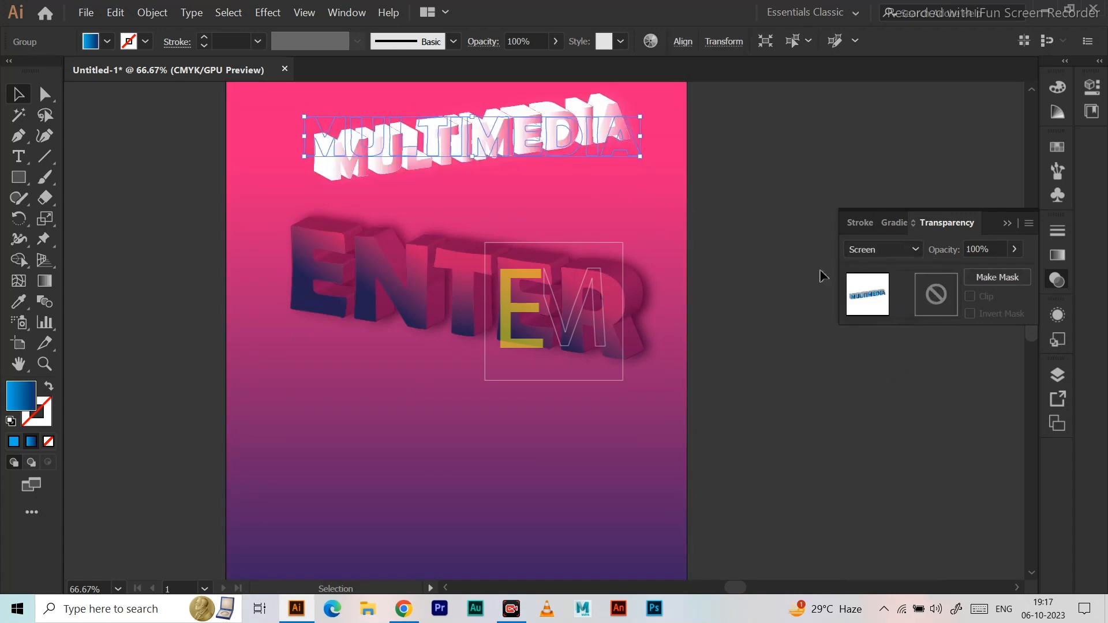
click(914, 252)
click(882, 415)
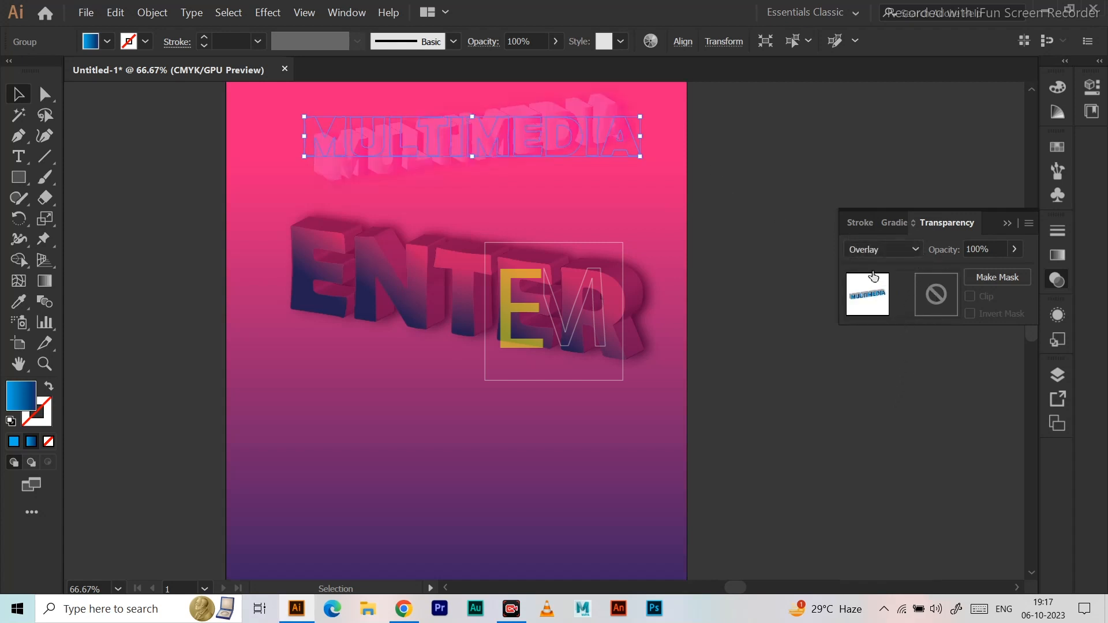
click(911, 248)
click(872, 353)
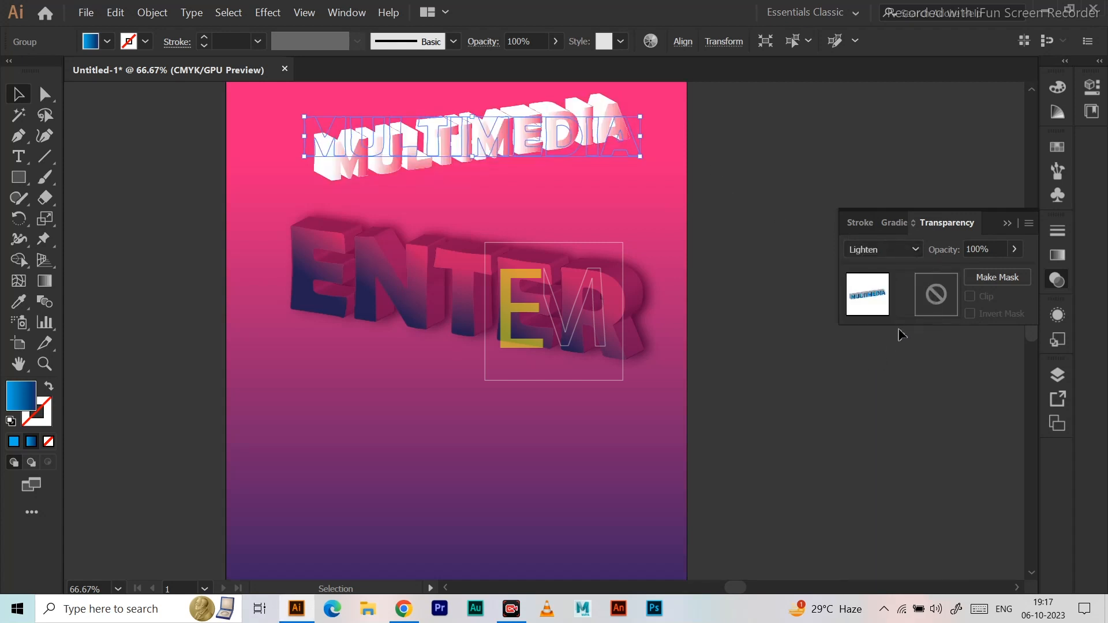
click(911, 249)
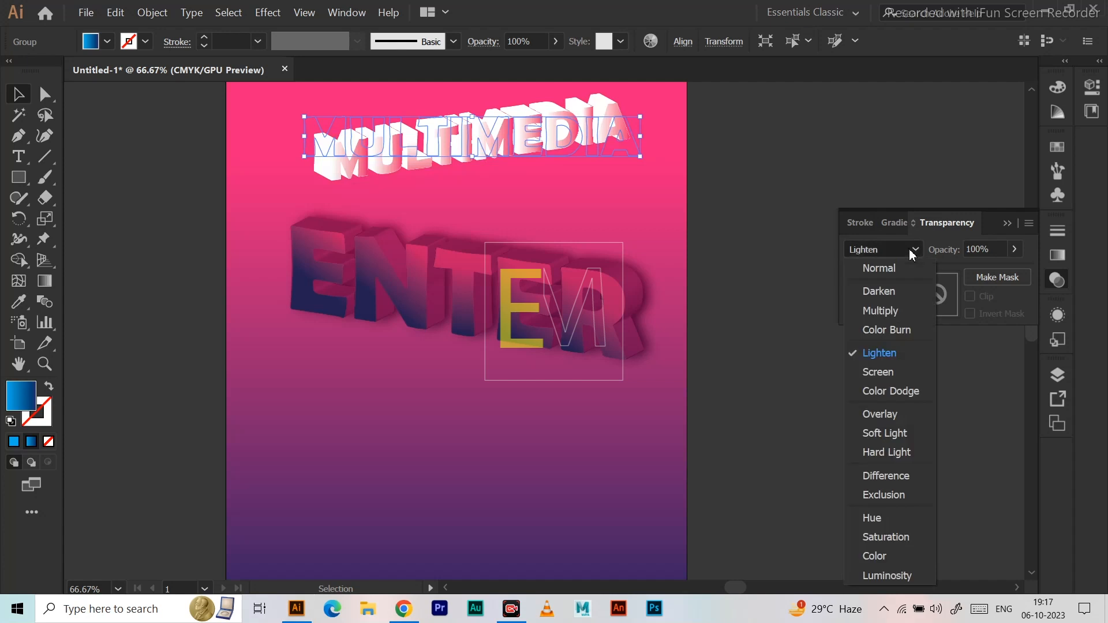
click(882, 328)
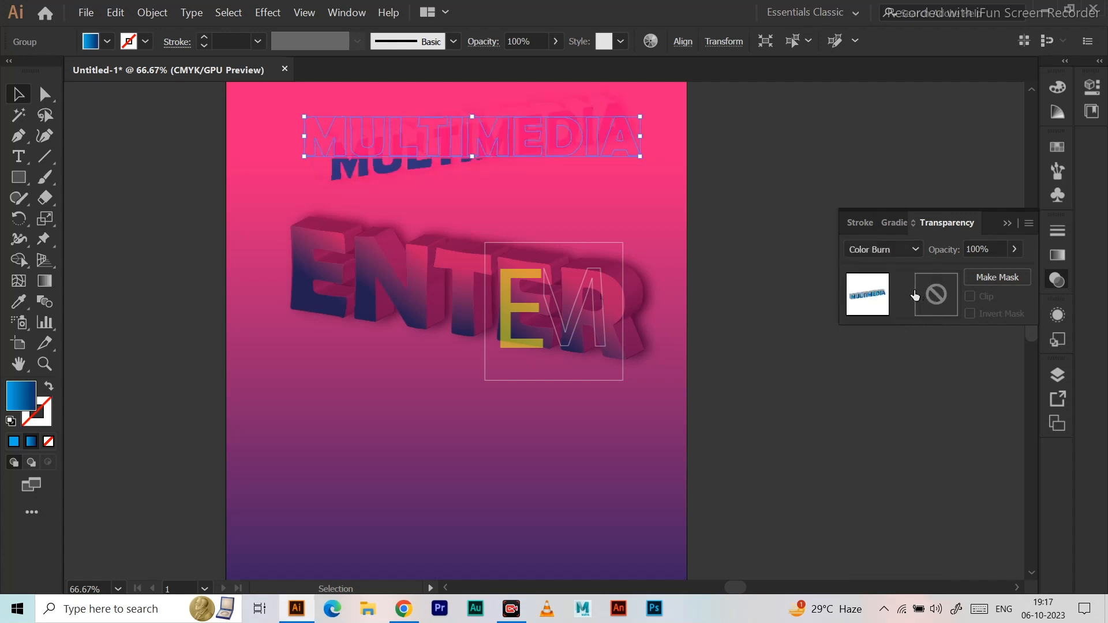
click(914, 251)
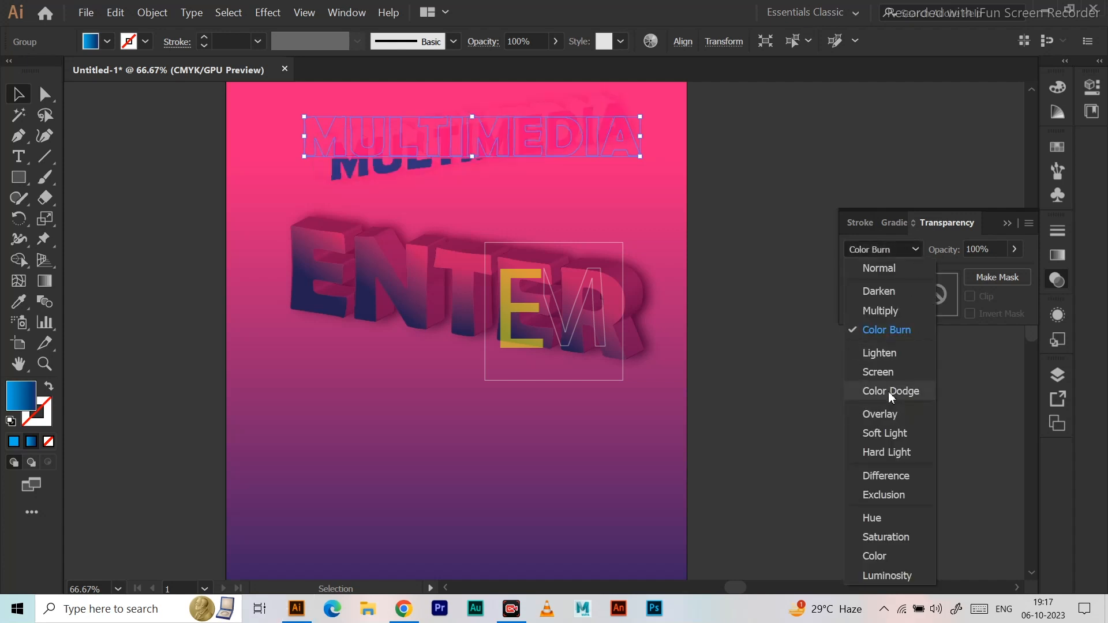
click(892, 392)
Try the Soft Light, Exclusion and Darken blending modes on MULTIMEDIA and return it to Multiply.
click(914, 254)
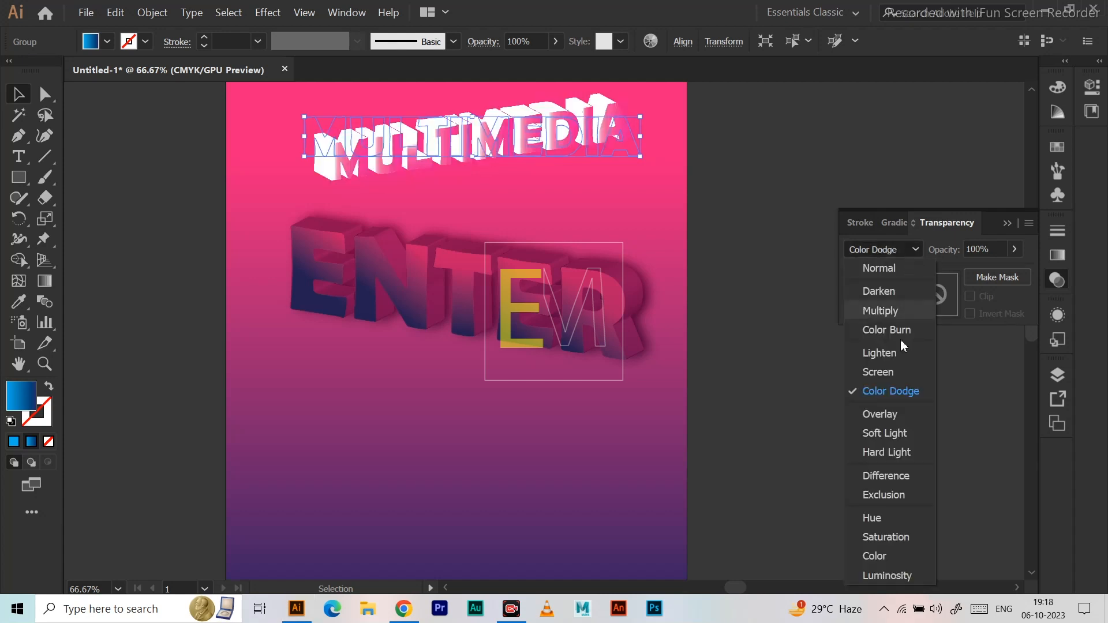
click(890, 433)
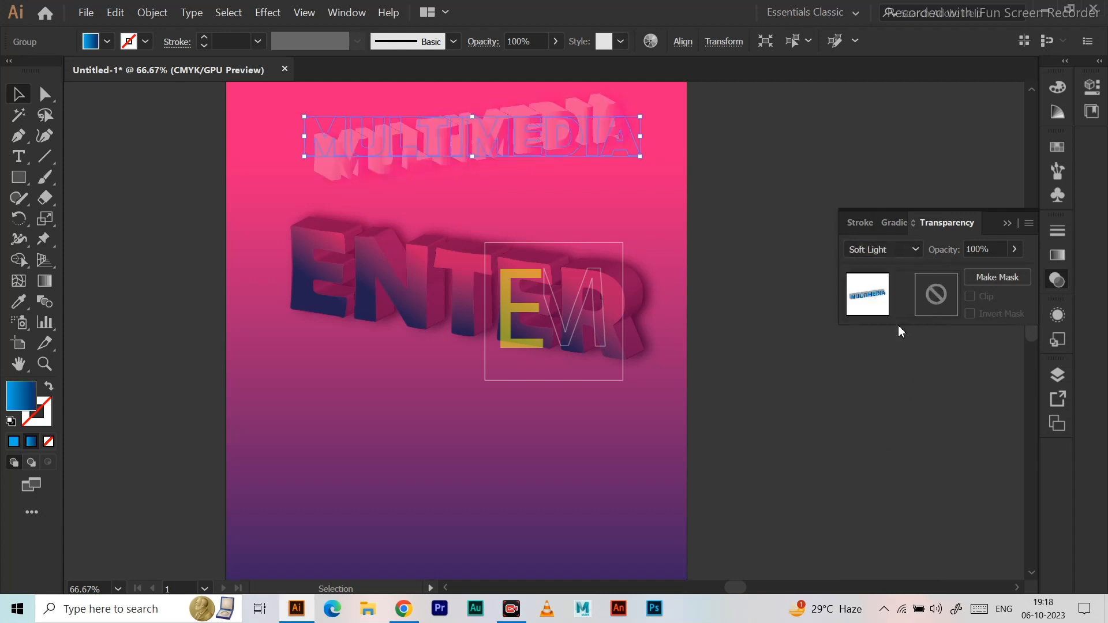
click(913, 251)
click(881, 495)
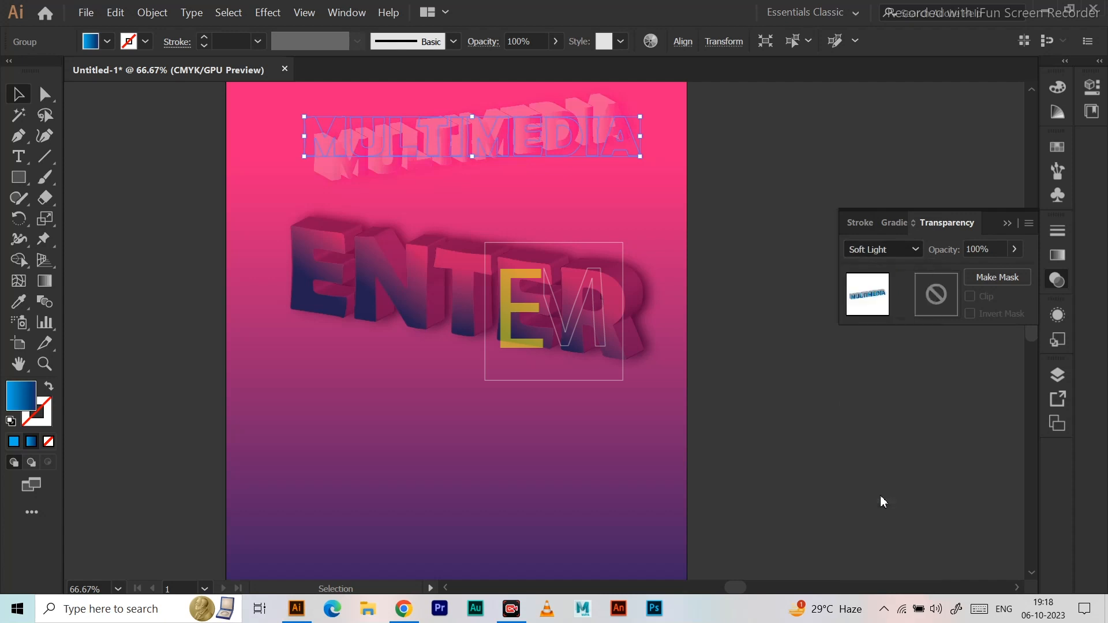
click(910, 251)
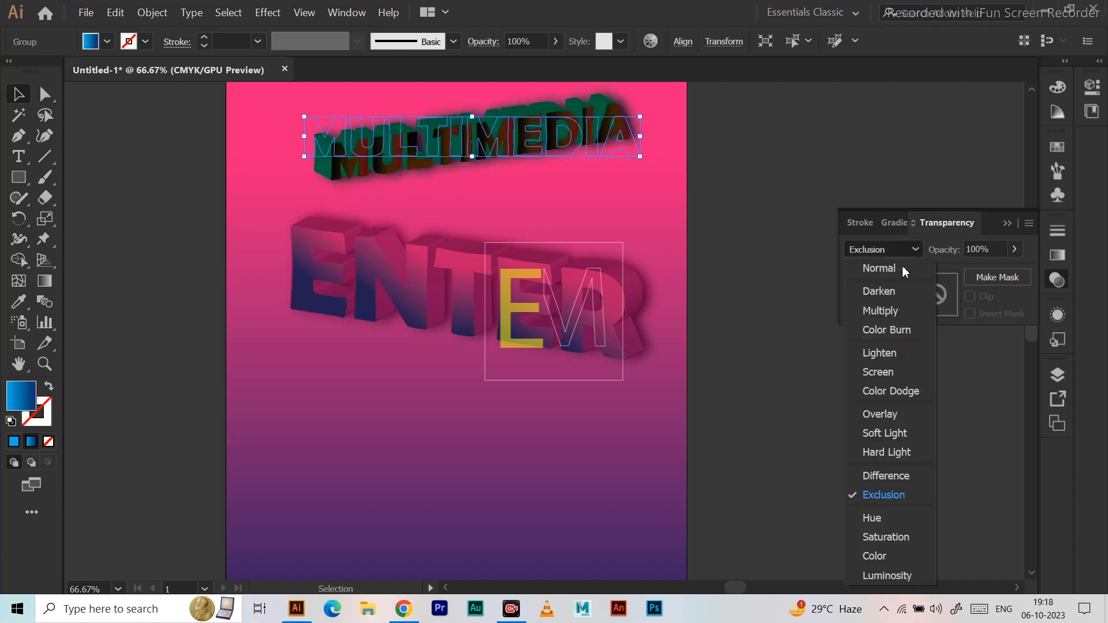
click(884, 293)
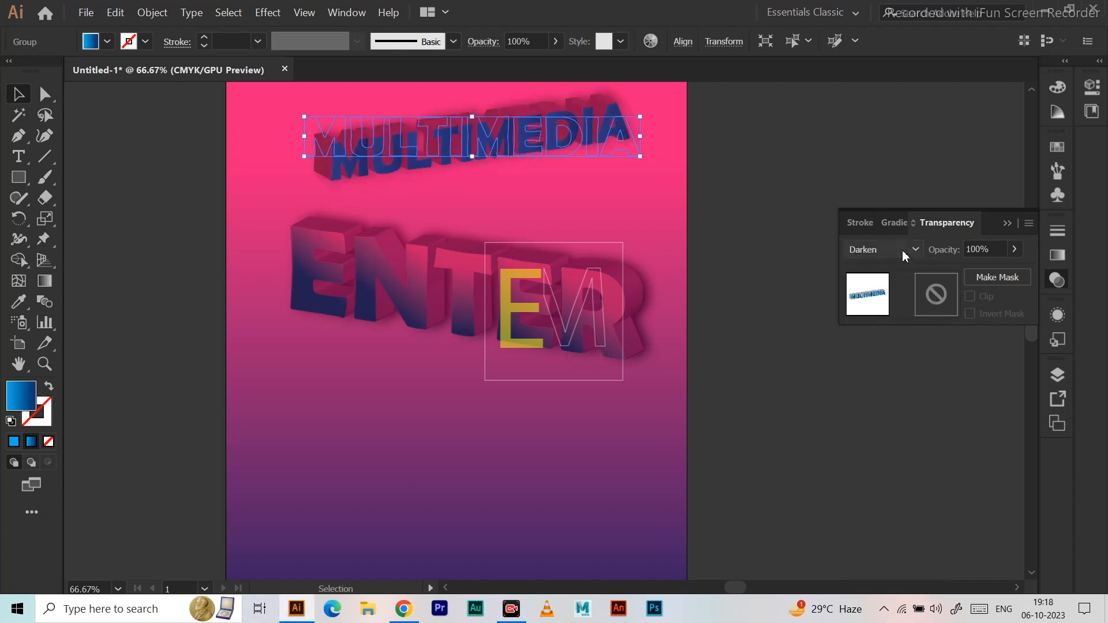
click(902, 251)
click(881, 311)
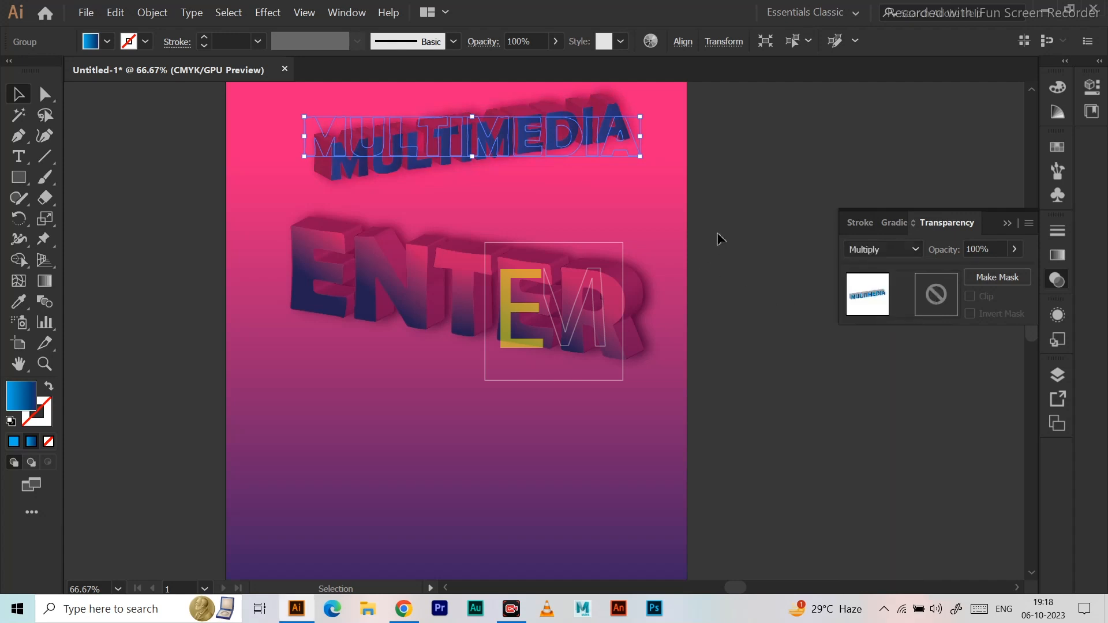
Copy ENTER's pink-to-navy gradient fill onto the MULTIMEDIA lettering with the Eyedropper.
click(13, 308)
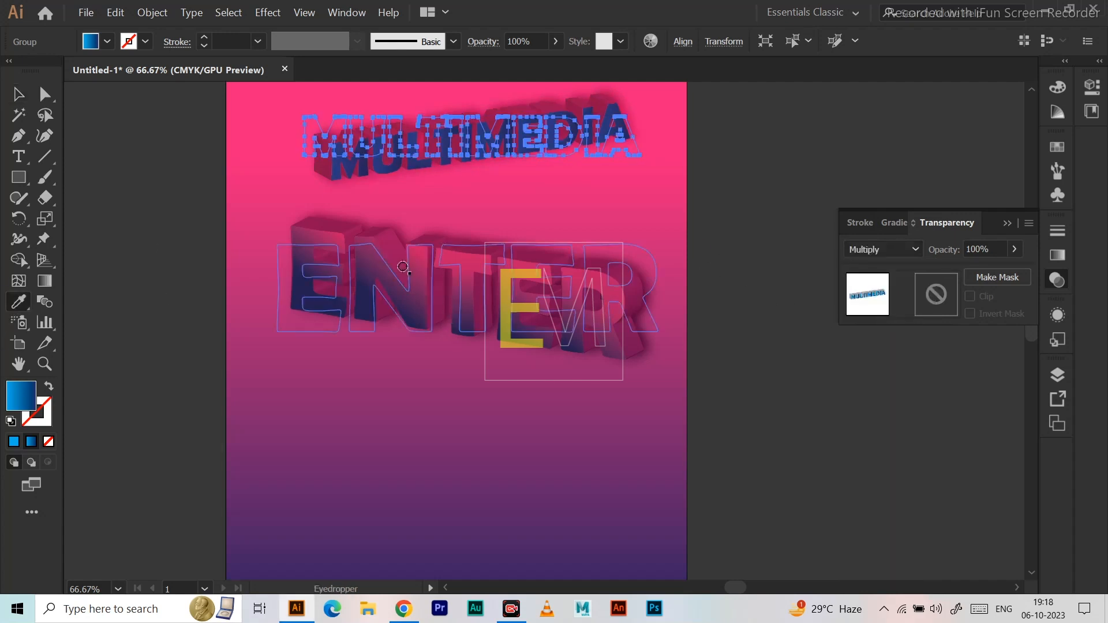
click(297, 270)
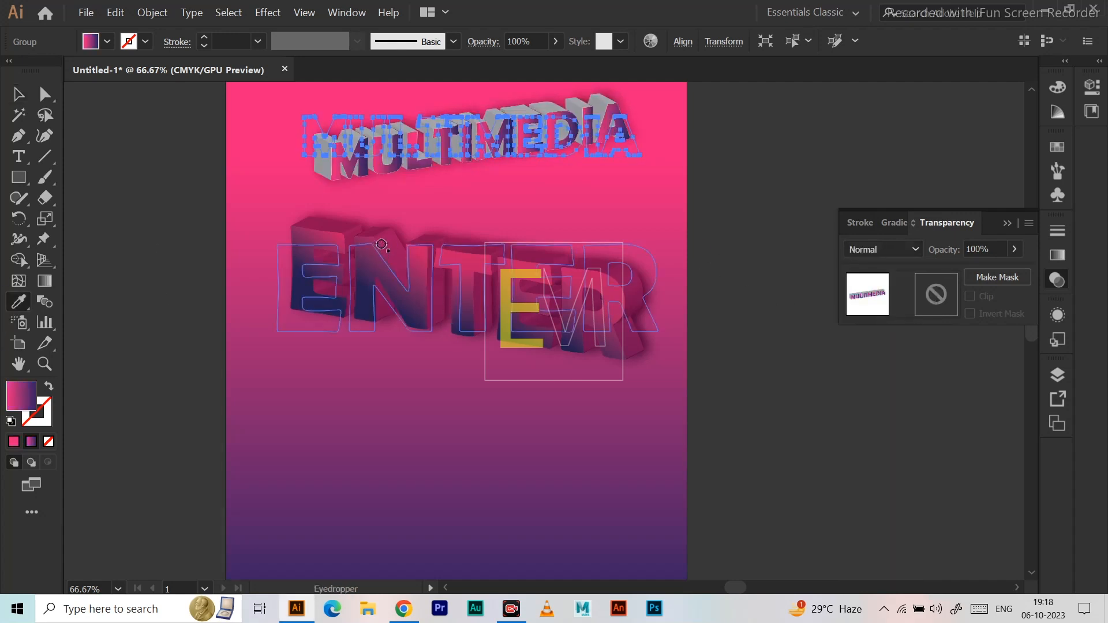
click(18, 97)
click(796, 167)
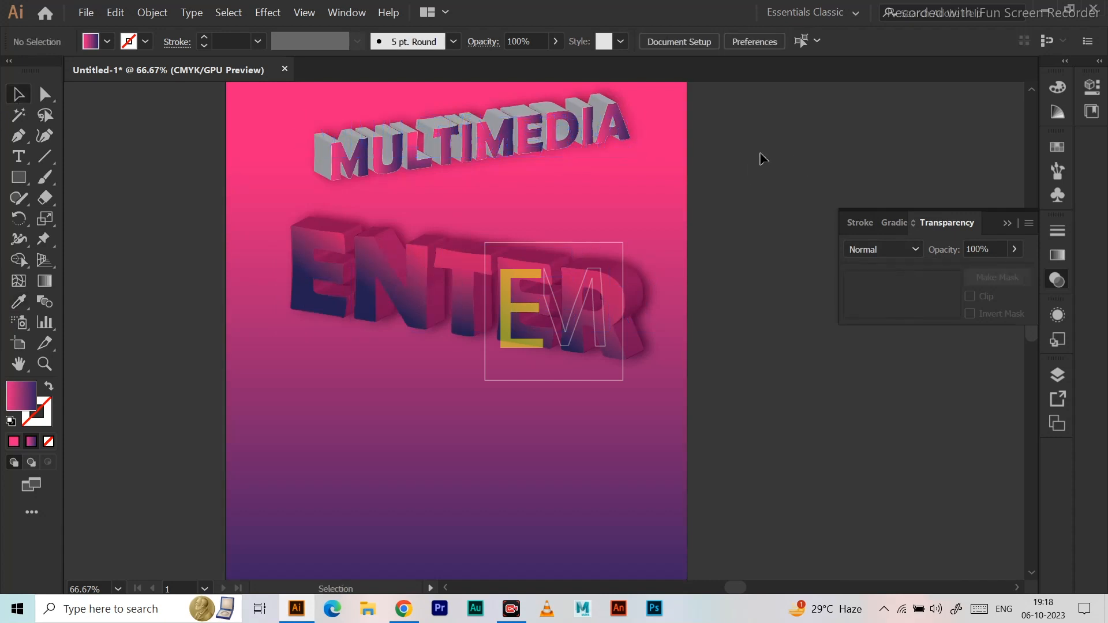
Set the blending mode of the pink-to-navy MULTIMEDIA lettering to Multiply.
click(502, 149)
click(904, 251)
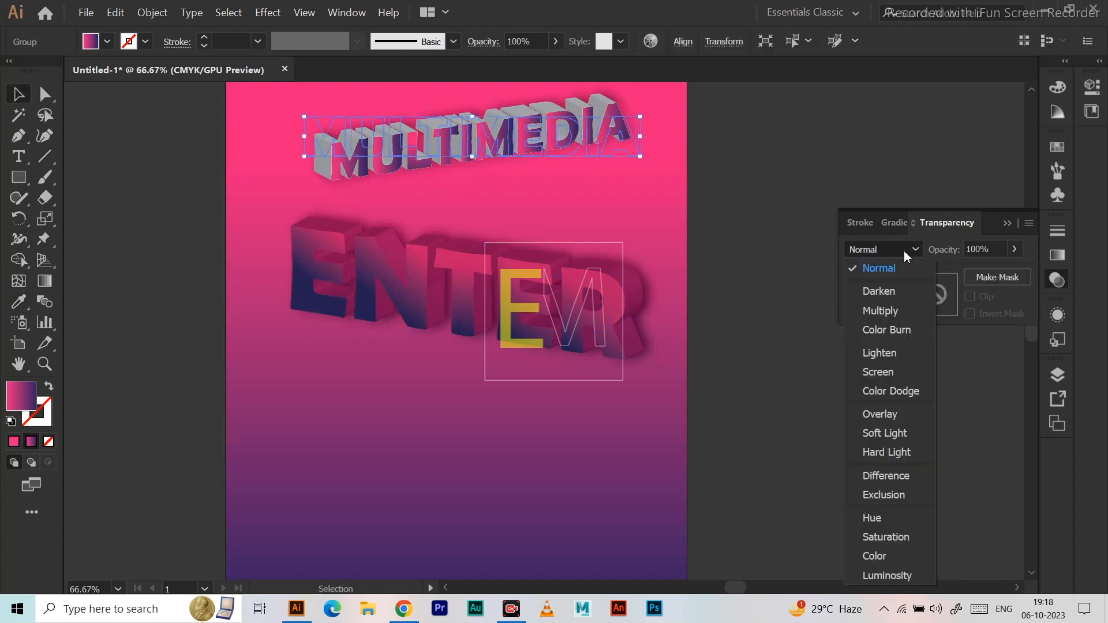
click(885, 309)
click(798, 169)
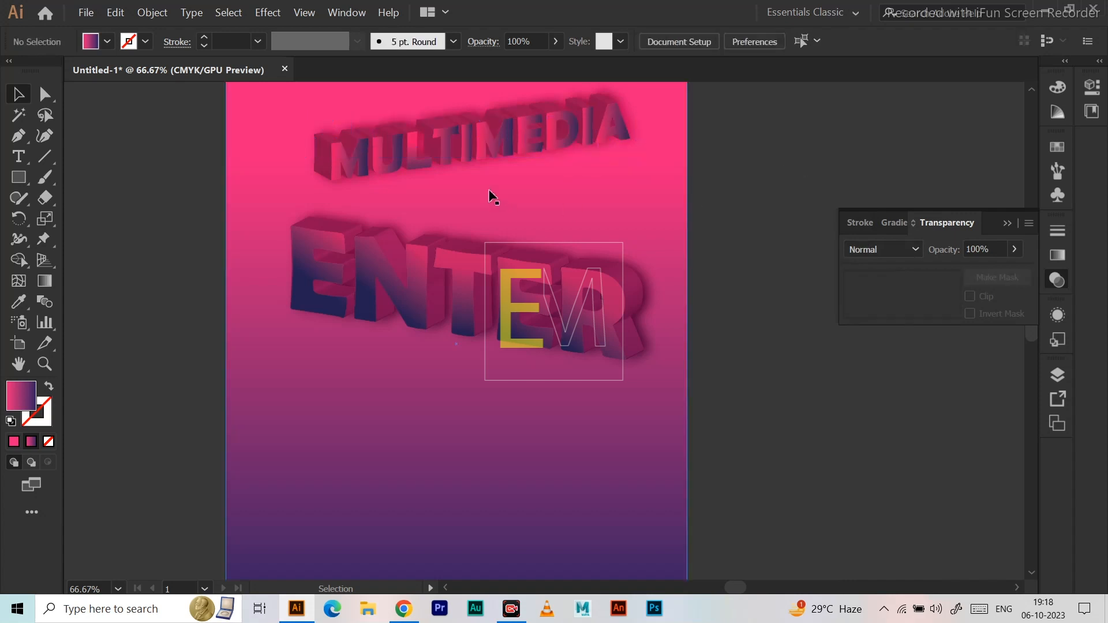
Move the MULTIMEDIA lettering straight down to just below ENTER.
drag(460, 143, 459, 398)
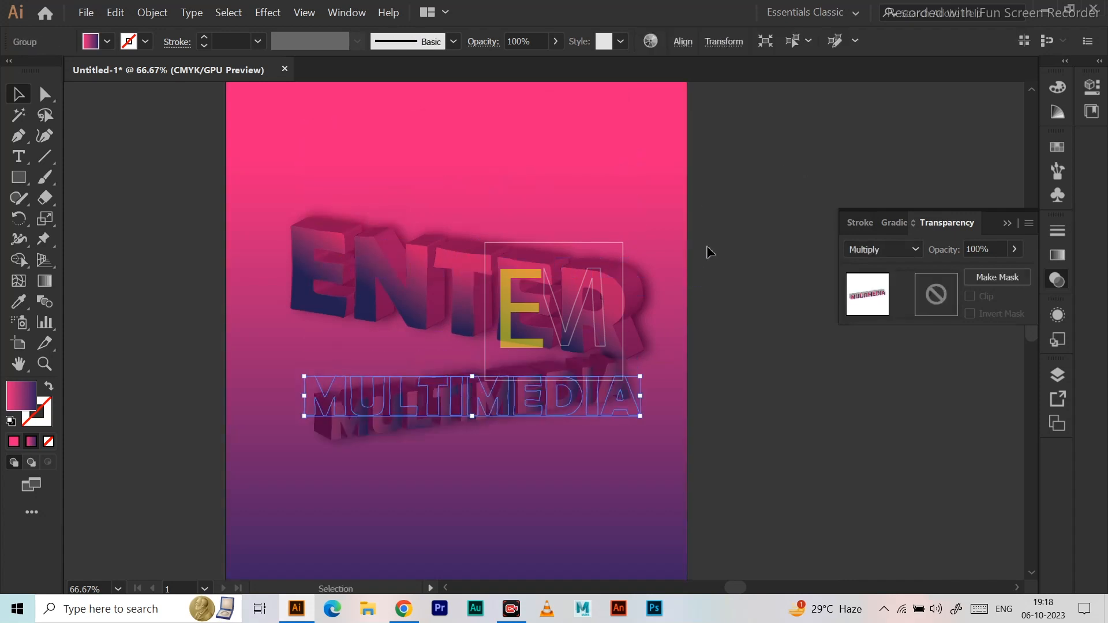
click(699, 250)
drag(695, 250, 738, 180)
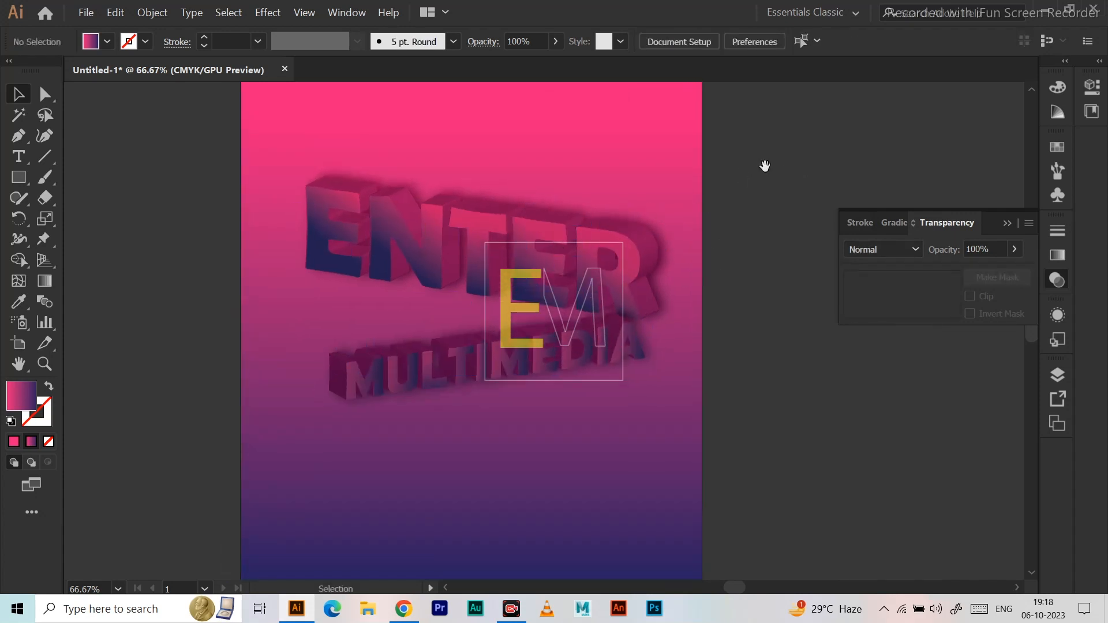
drag(789, 150, 790, 191)
drag(717, 186, 726, 134)
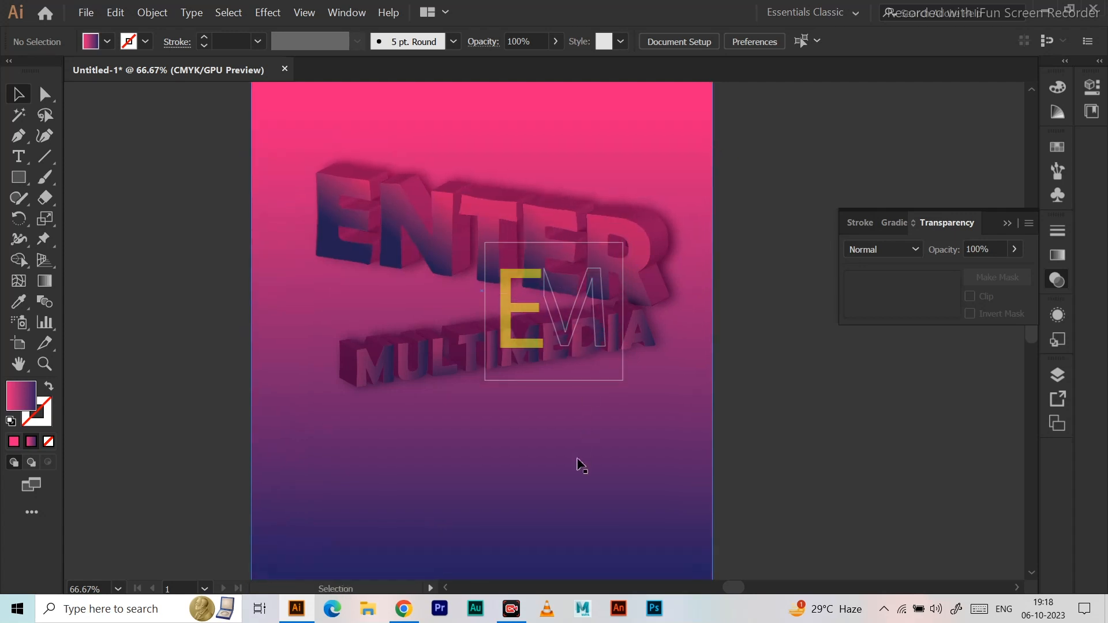
Change the background rectangle's gradient to radial and extend its radius well beyond the artboard's side edge.
click(503, 449)
click(46, 282)
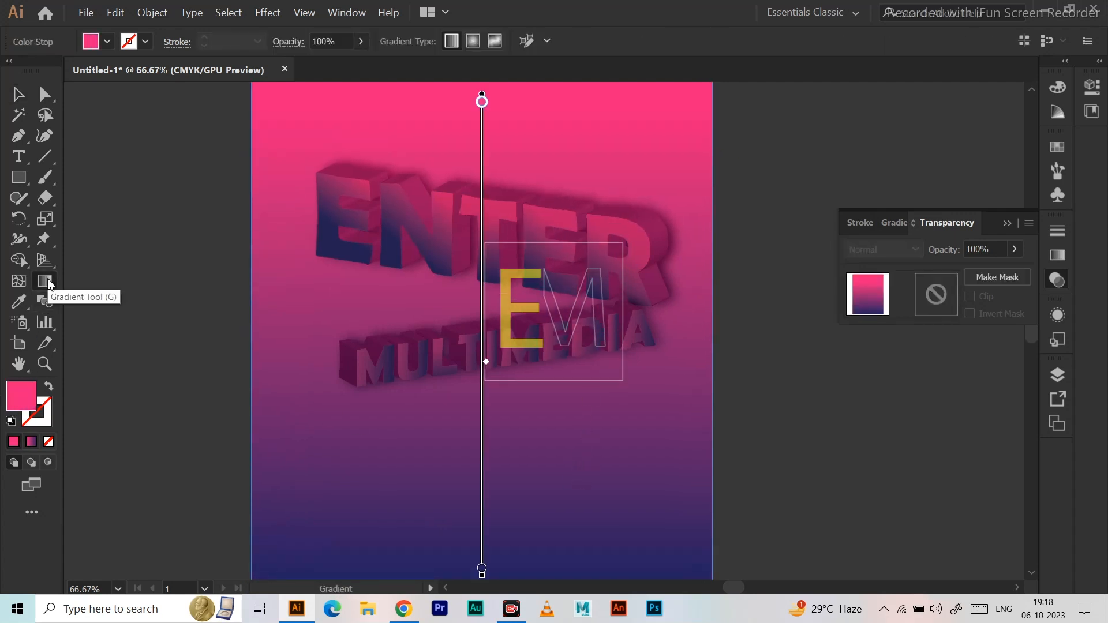
double_click(46, 282)
click(948, 252)
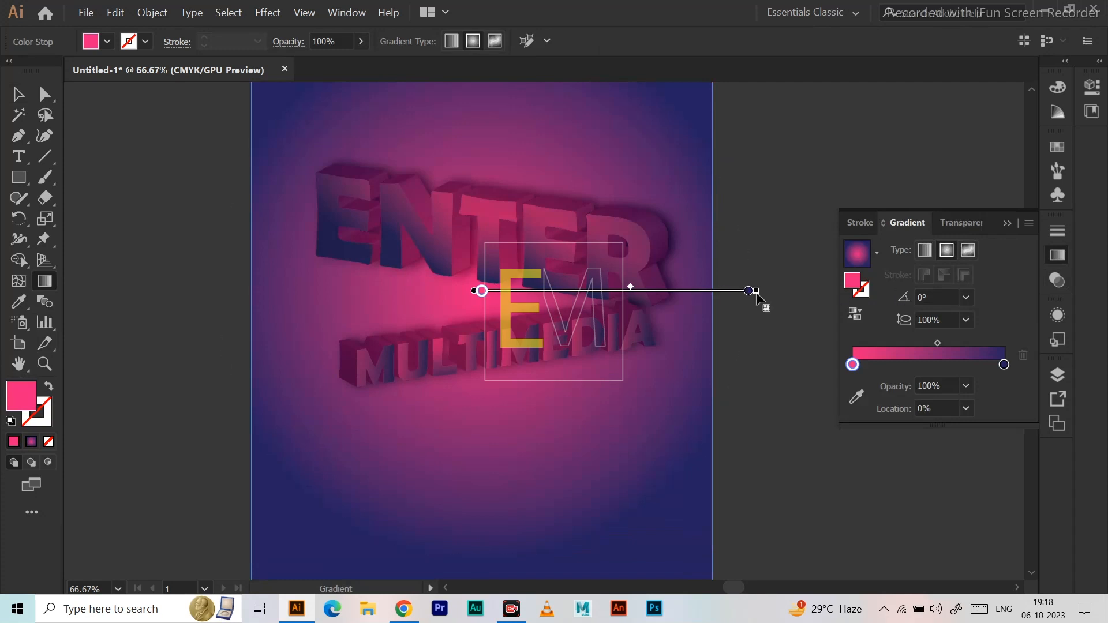
mouse_move(756, 292)
mouse_down()
mouse_move(1106, 272)
mouse_move(968, 293)
mouse_up()
click(19, 94)
click(151, 156)
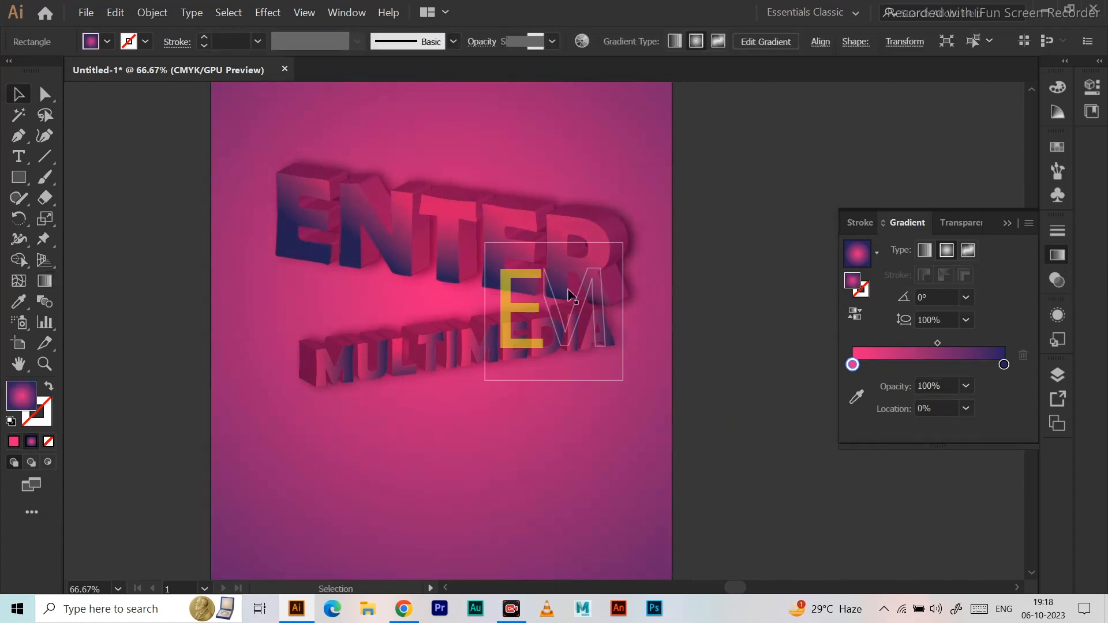
Give the ENTER lettering a golden yellow stroke with the colour FFBC00.
click(591, 224)
scroll(593, 222, down, 2)
scroll(578, 262, up, 2)
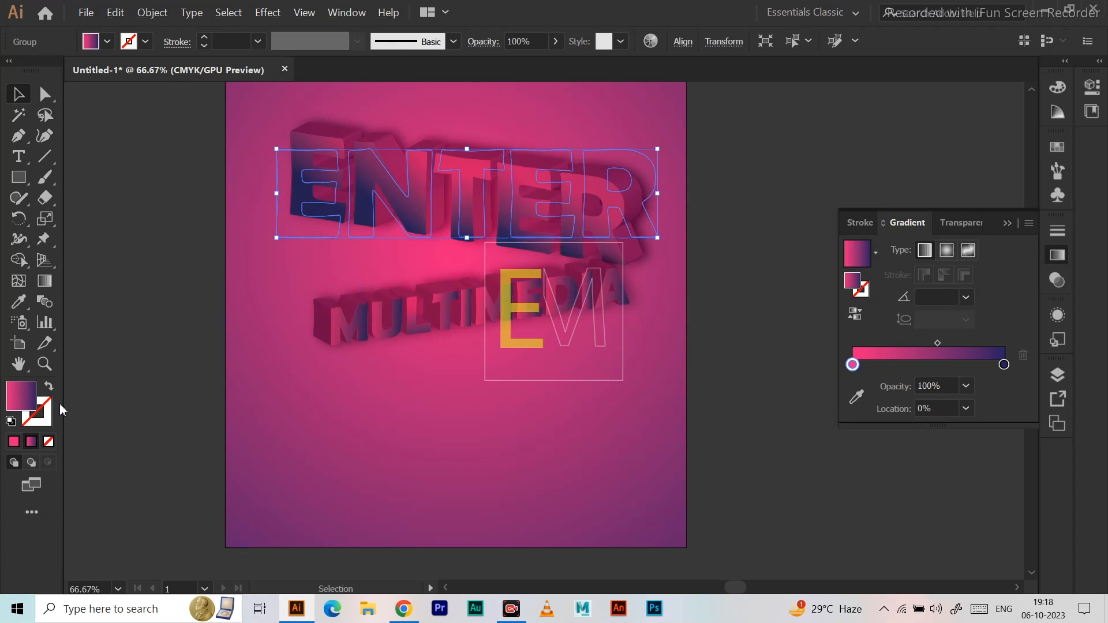
double_click(40, 413)
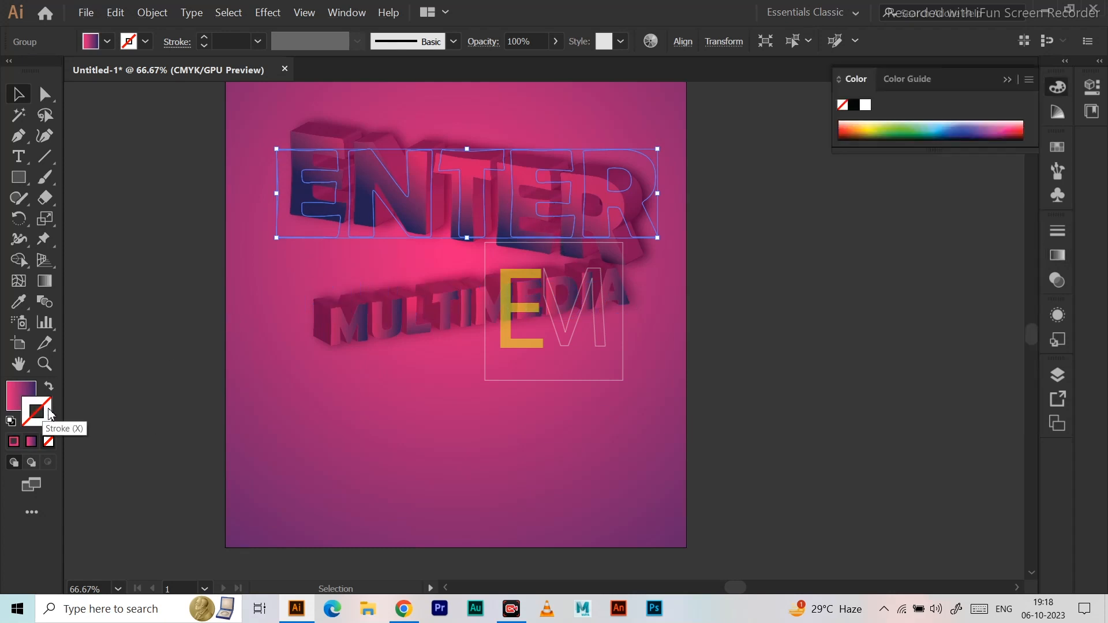
drag(738, 250, 752, 245)
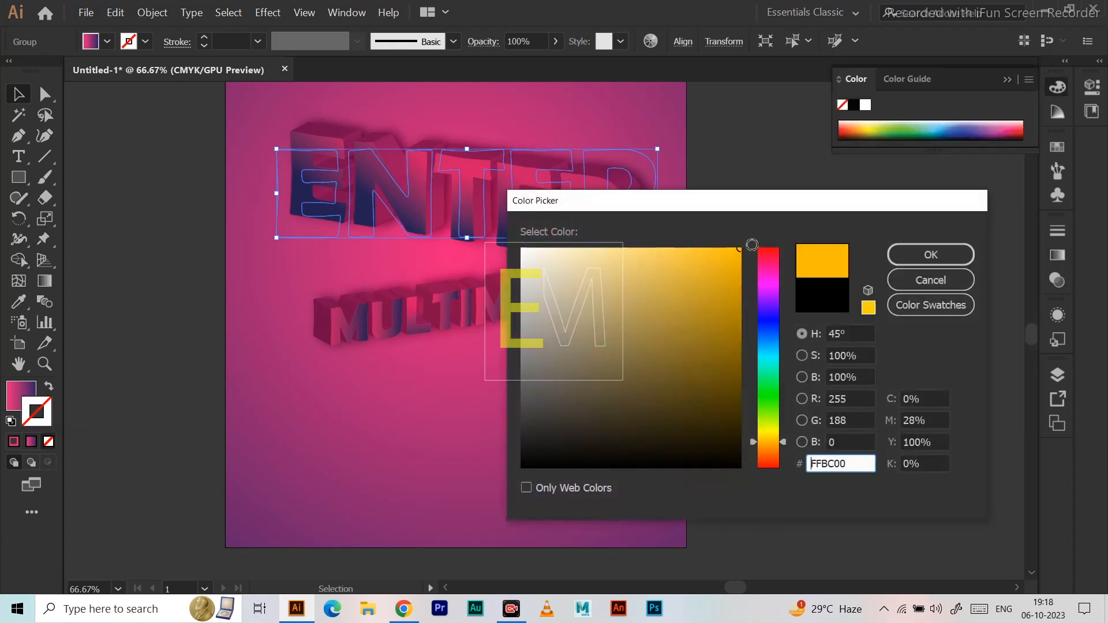
click(894, 255)
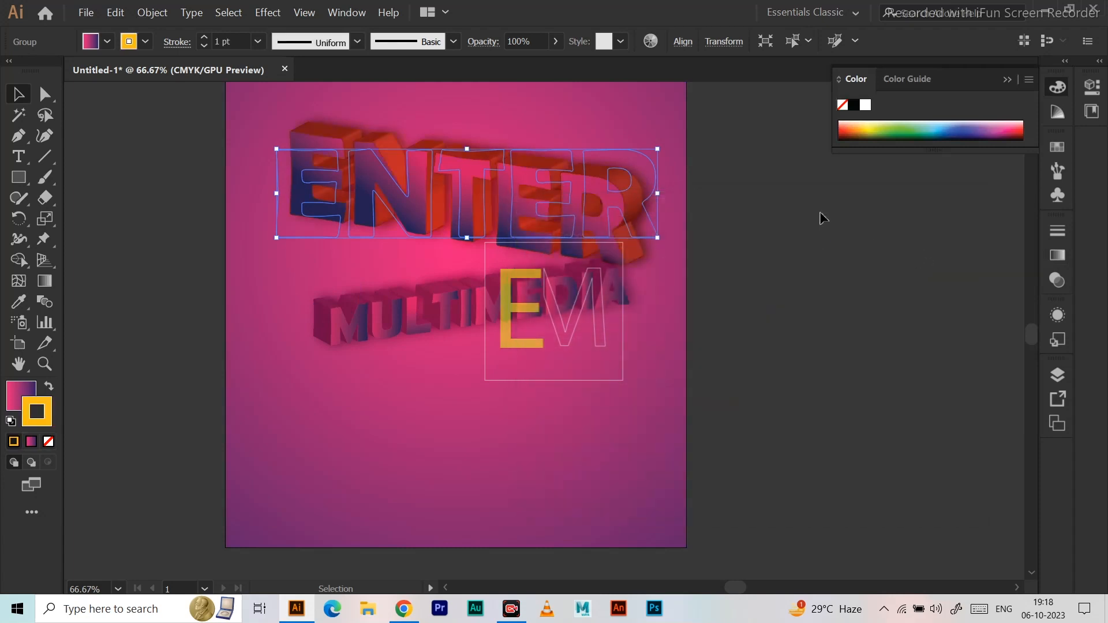
click(805, 218)
Select the MULTIMEDIA lettering below ENTER.
click(467, 307)
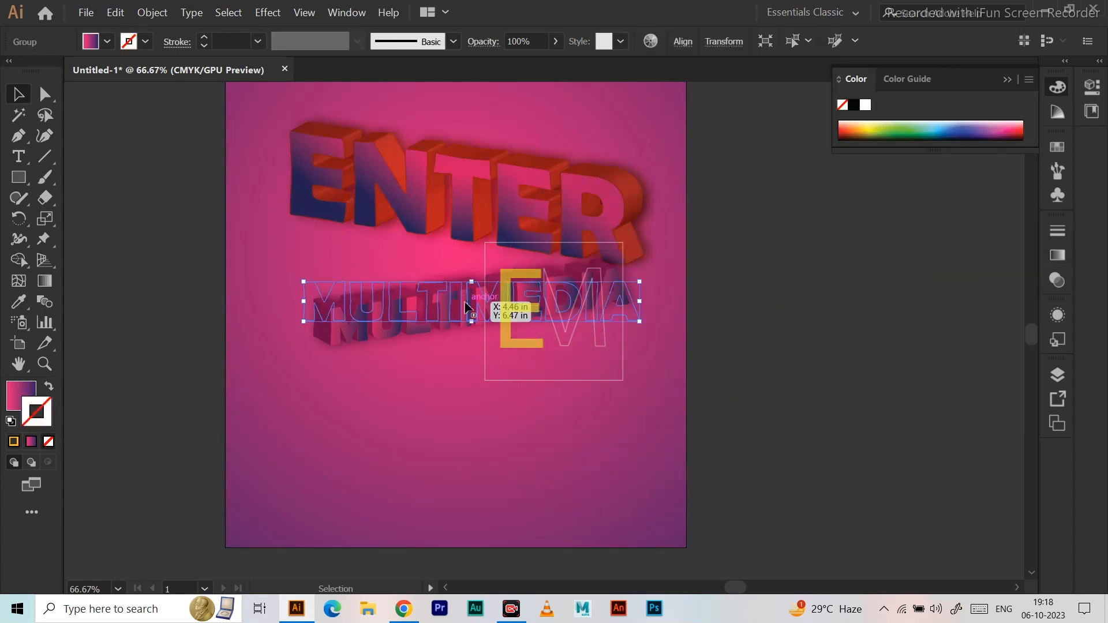
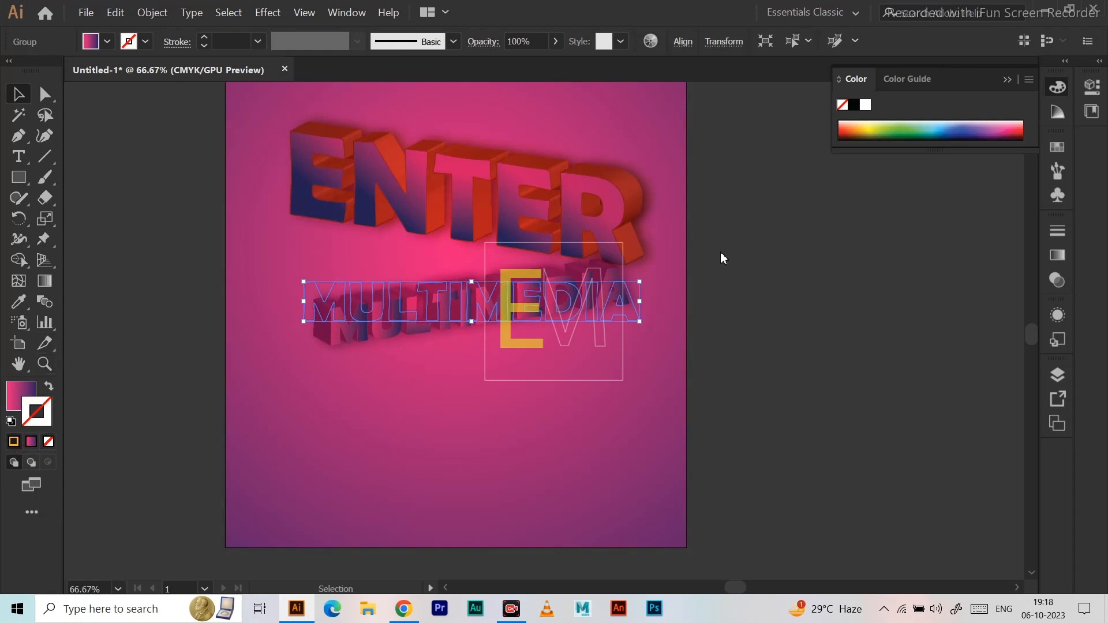
Move the MULTIMEDIA lettering straight down by about 0.29 in and deselect it.
drag(455, 295, 459, 327)
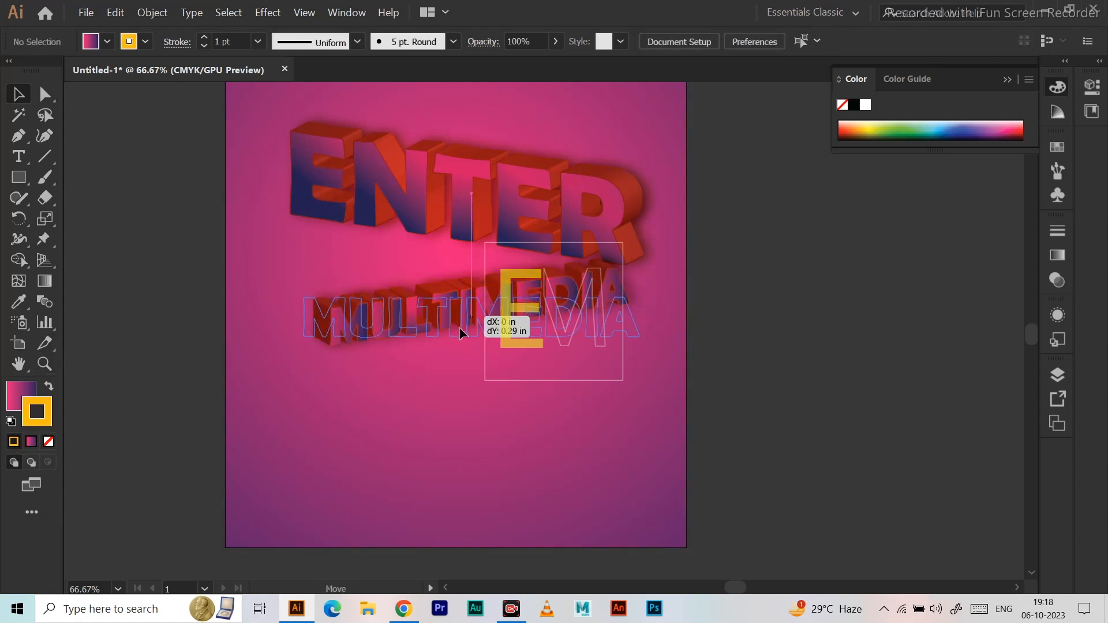
click(741, 277)
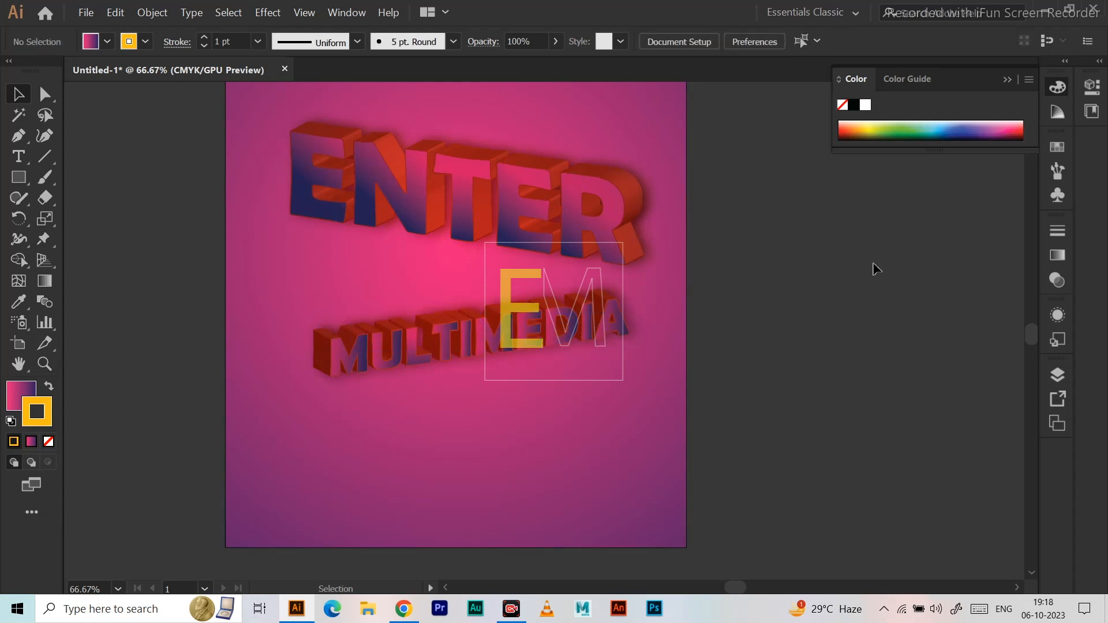
Change the ENTER lettering's stroke colour to white.
click(406, 234)
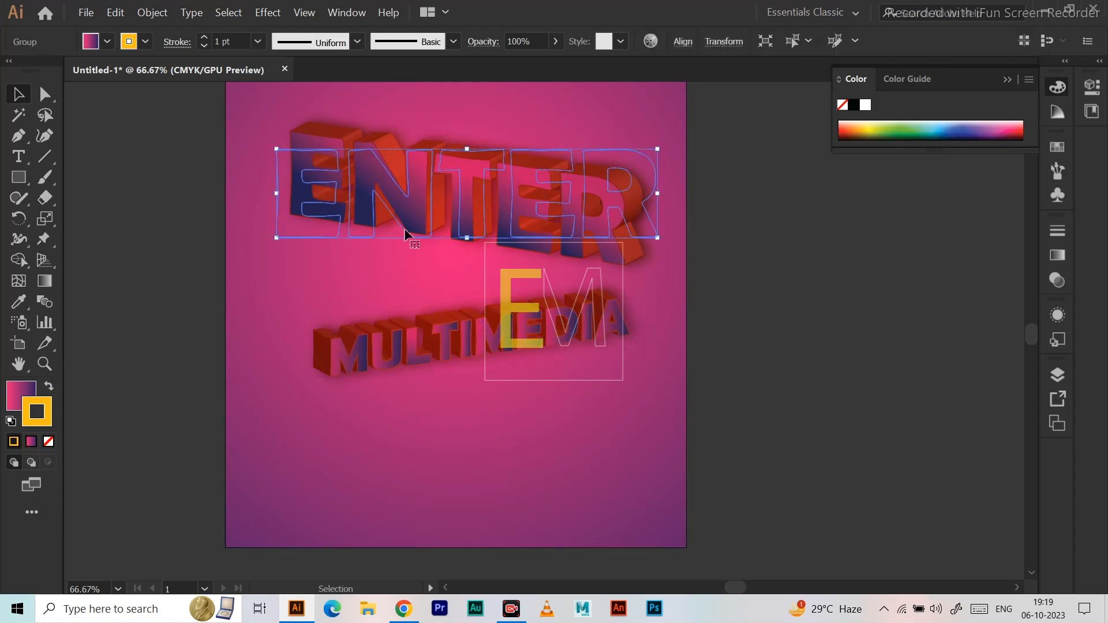
double_click(43, 425)
drag(527, 288, 522, 249)
click(916, 255)
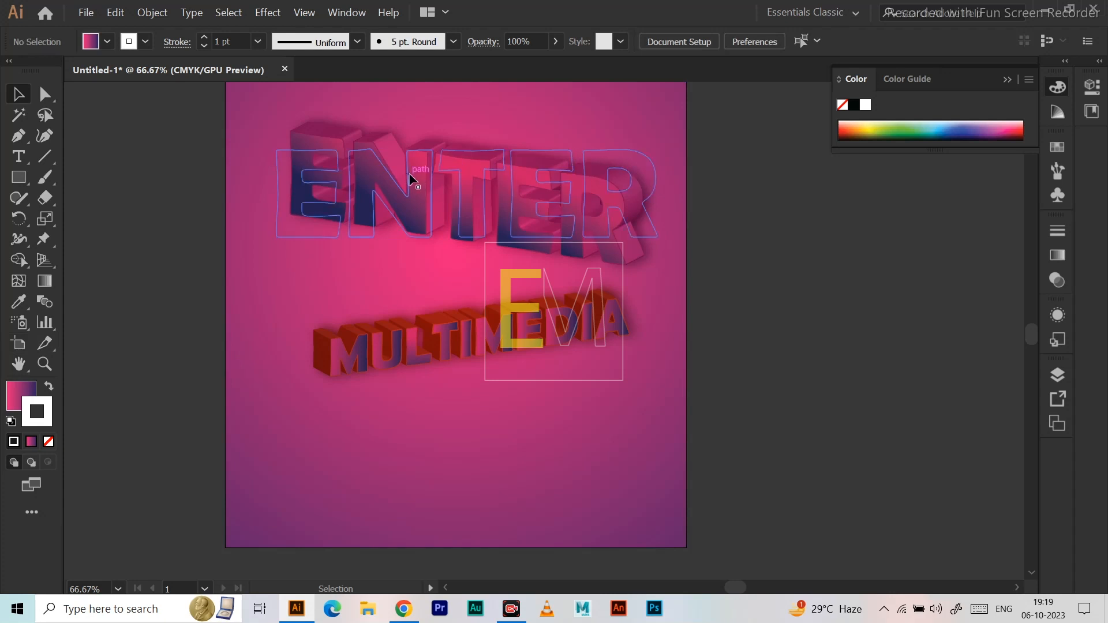
Change the MULTIMEDIA lettering's stroke colour to white, FFFFFF.
click(337, 354)
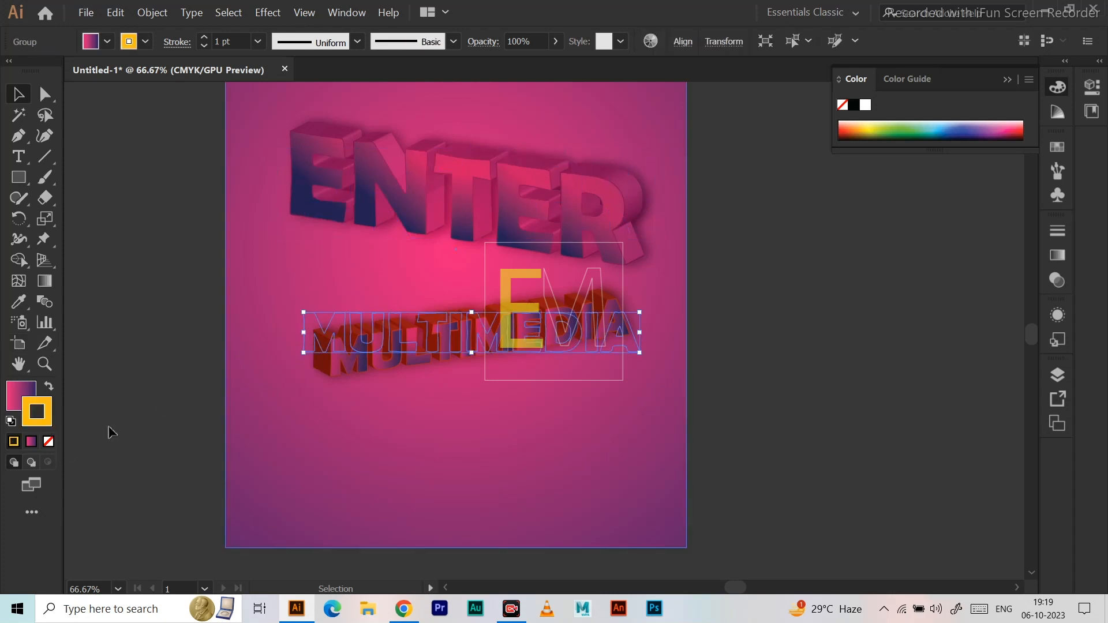
double_click(50, 423)
drag(523, 277, 508, 239)
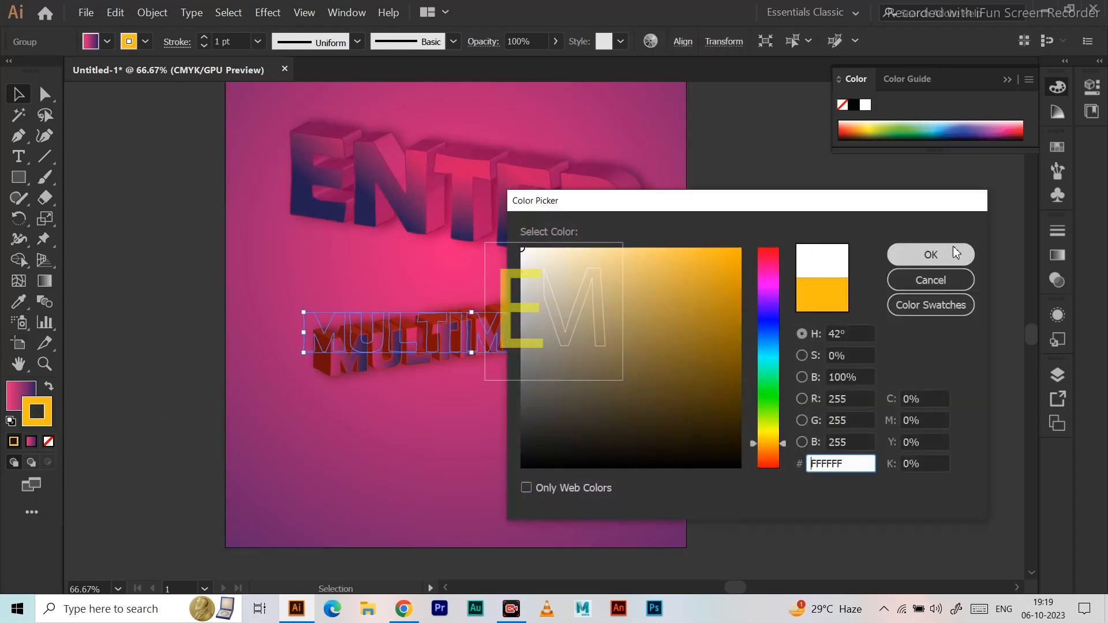
click(938, 262)
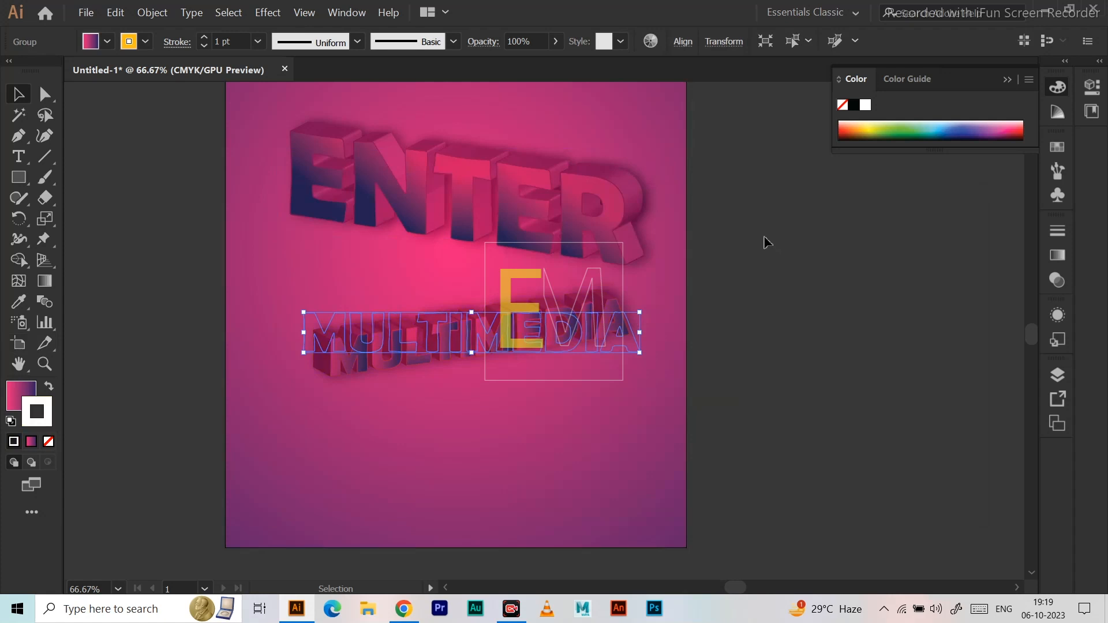
click(774, 265)
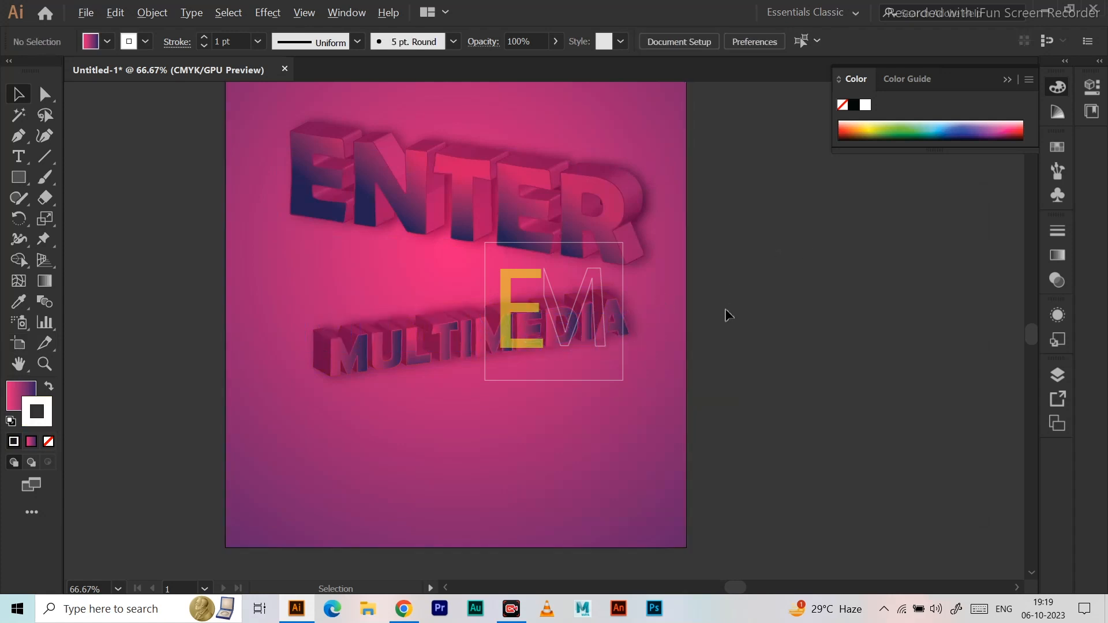
Recolour the outer stop of the background rectangle's radial gradient, trying several swatches and settling on CMYK Red.
scroll(726, 315, down, 2)
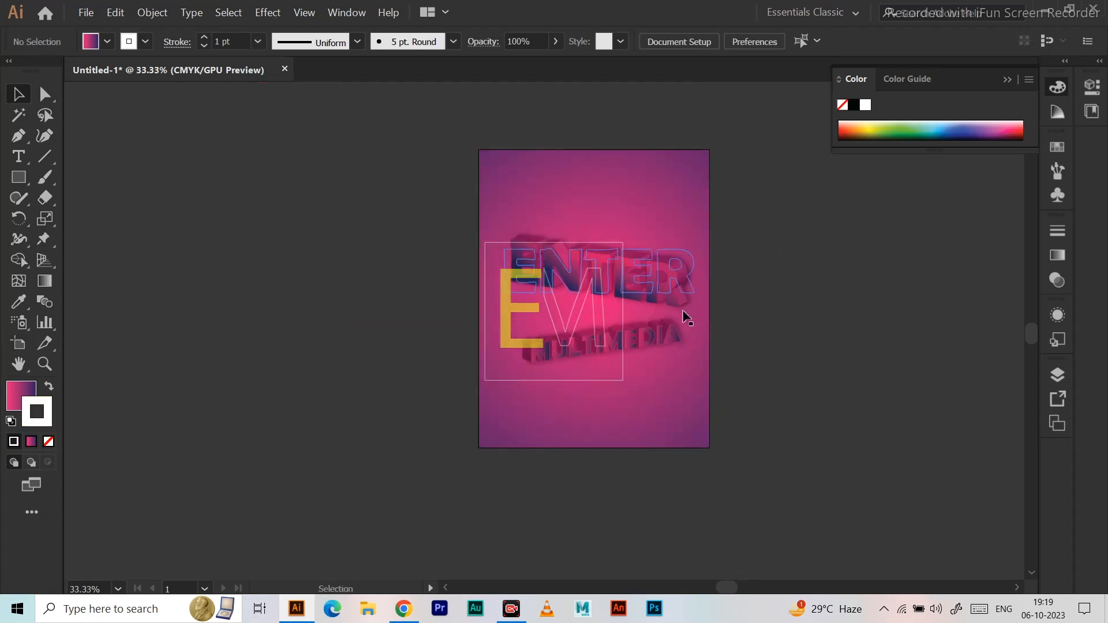
scroll(714, 320, up, 1)
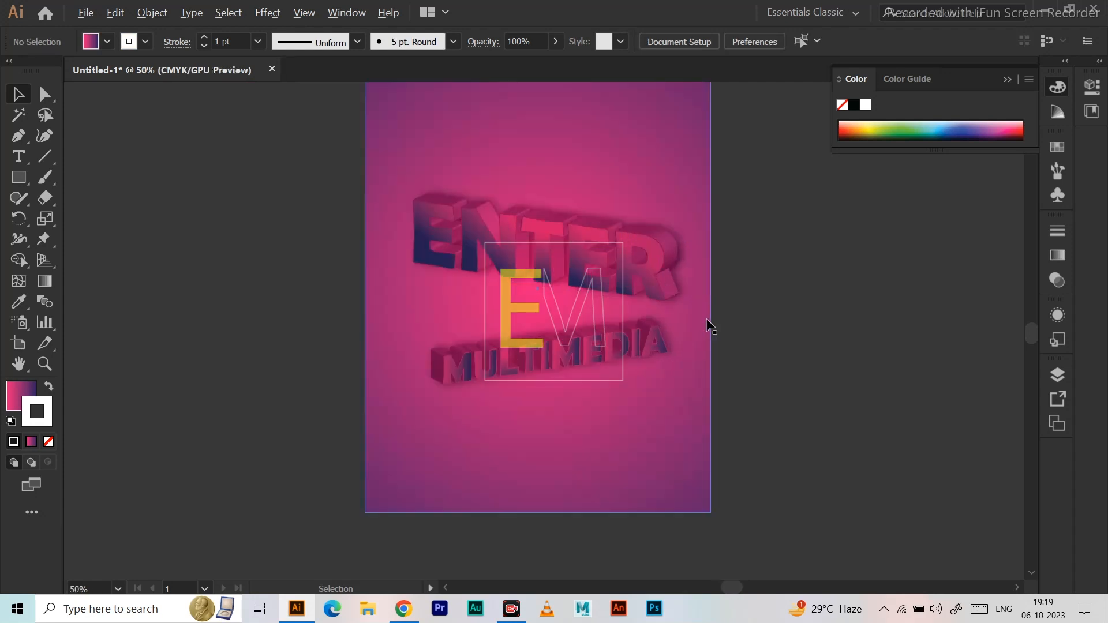
click(651, 416)
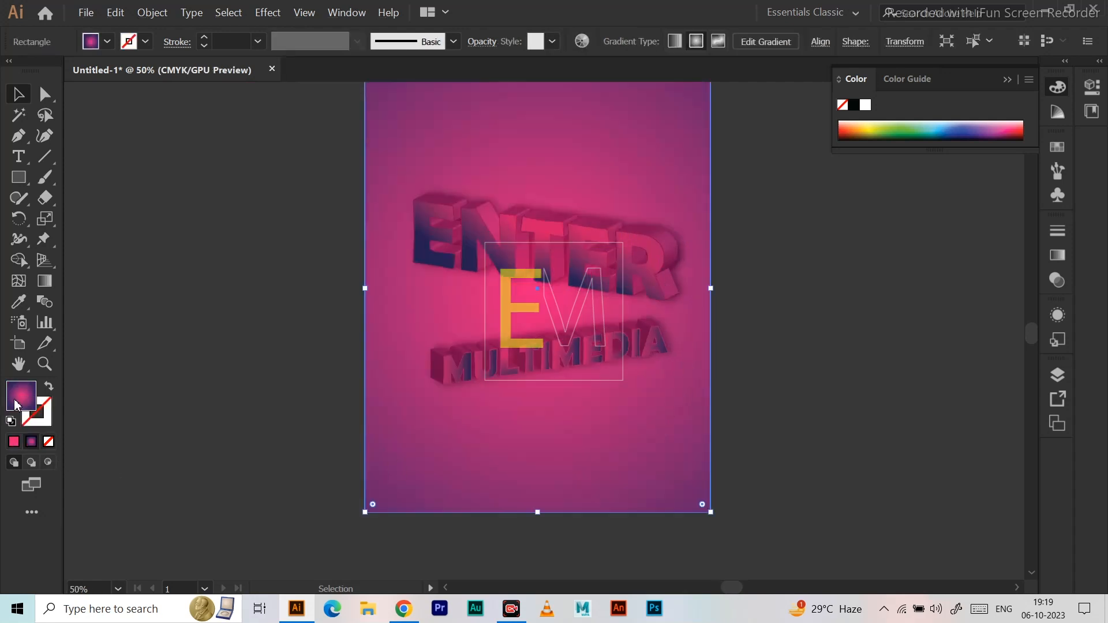
click(48, 289)
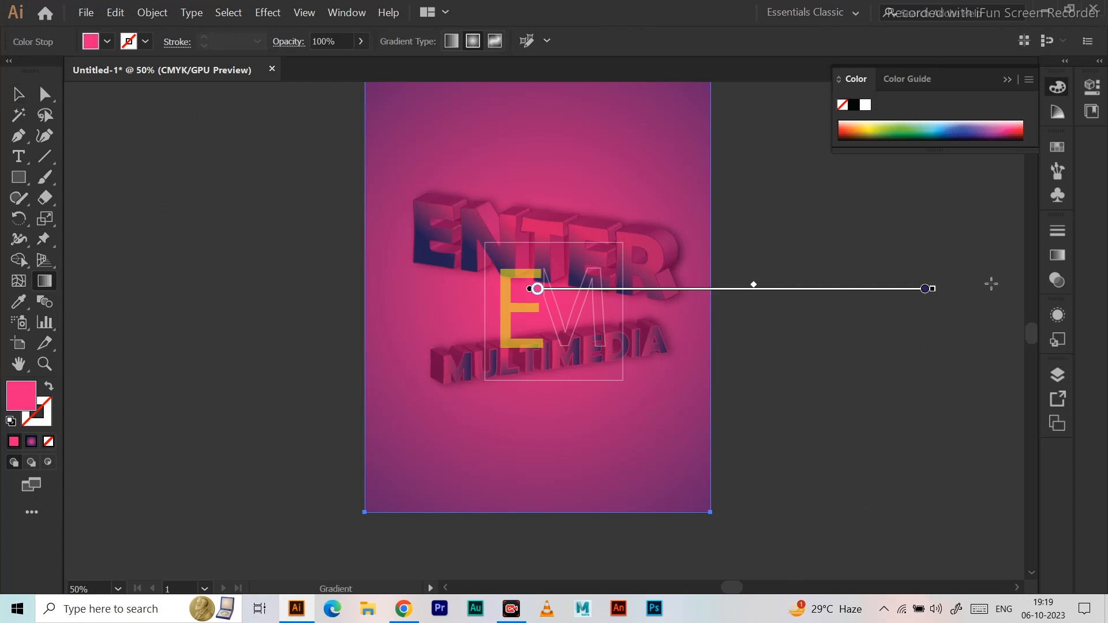
double_click(45, 284)
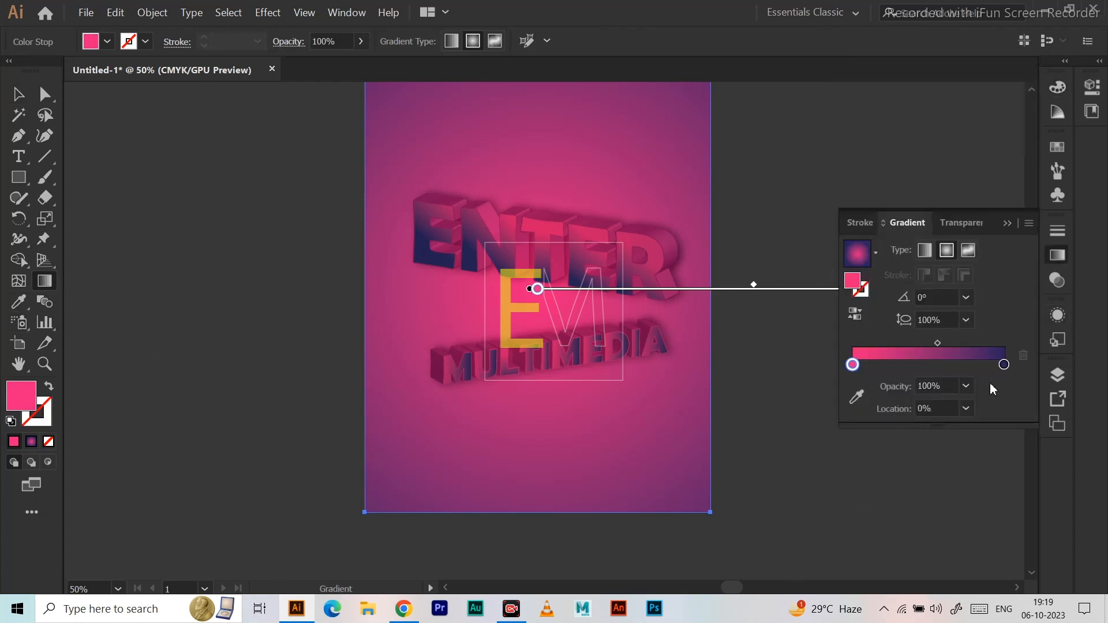
click(1005, 365)
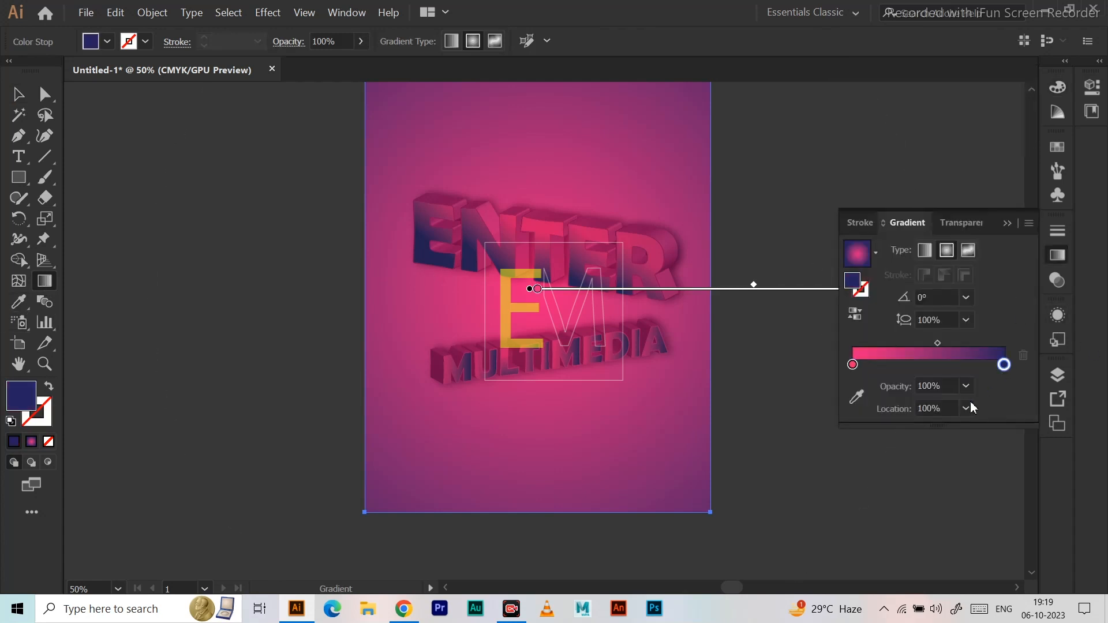
double_click(1005, 365)
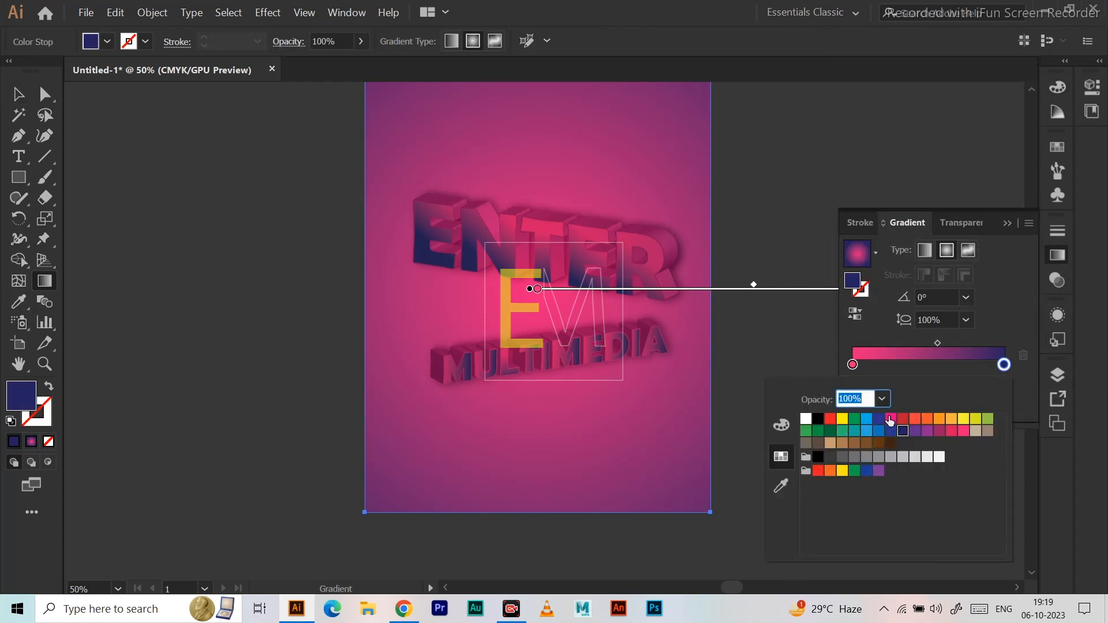
click(891, 419)
click(904, 419)
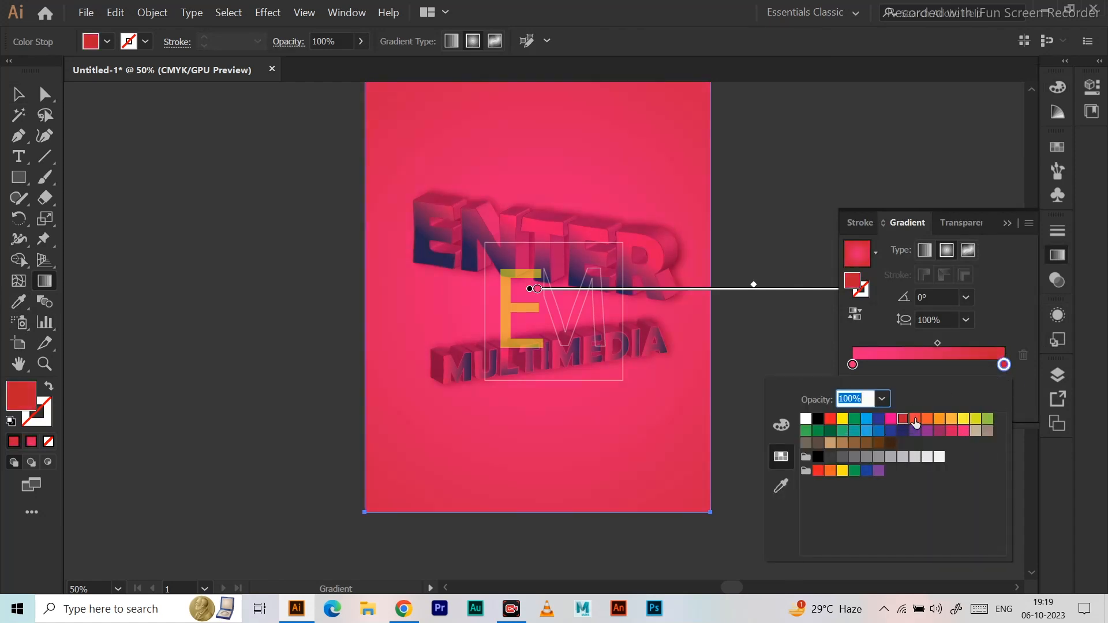
click(928, 420)
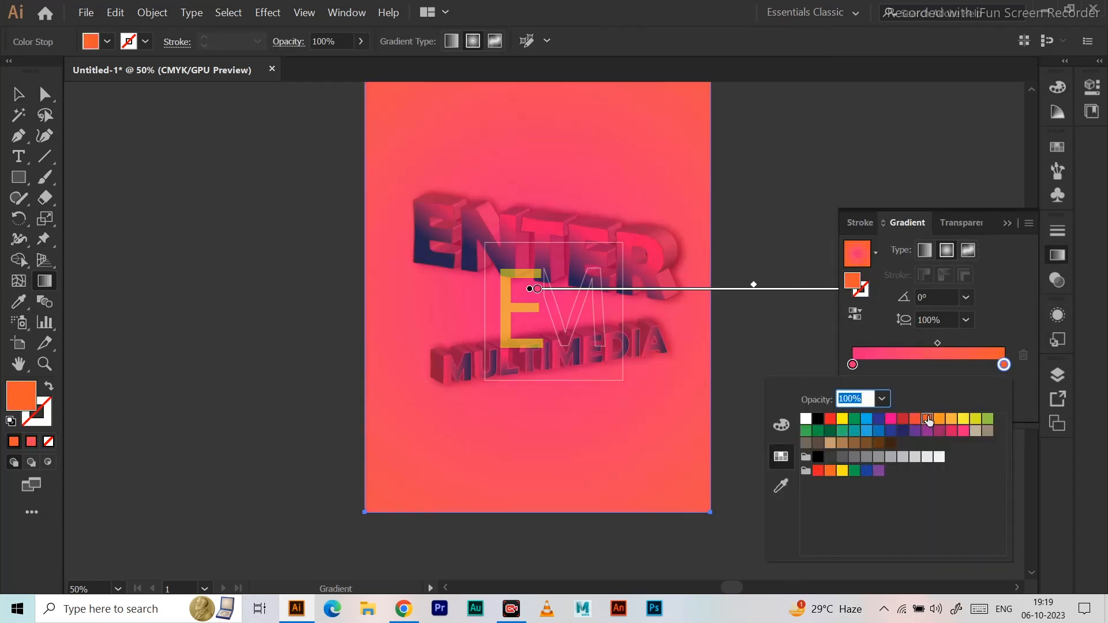
click(953, 420)
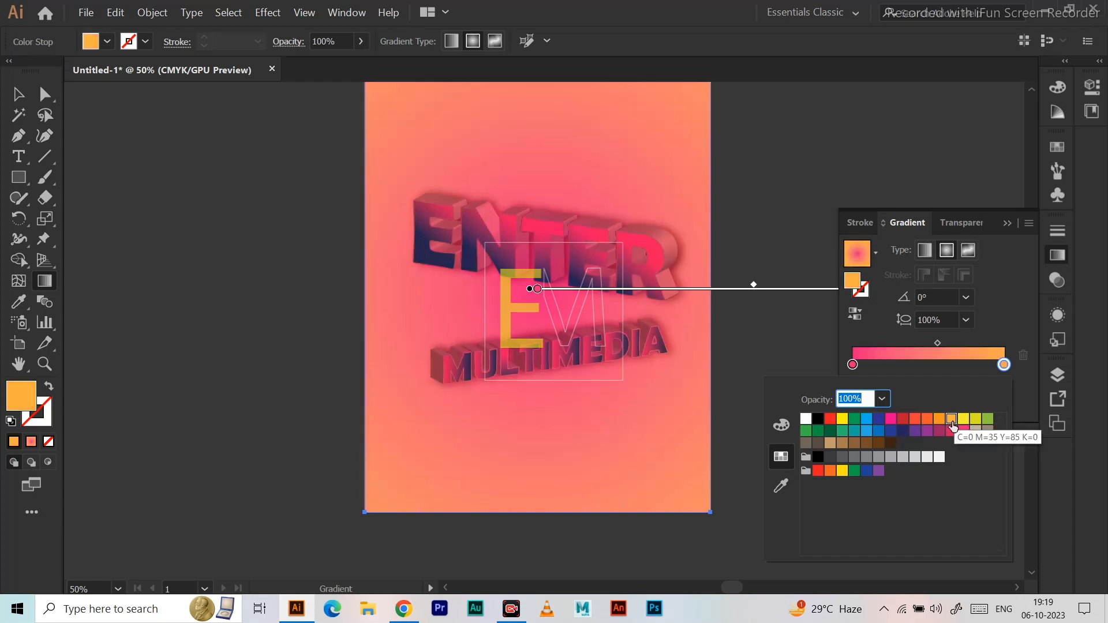
click(830, 431)
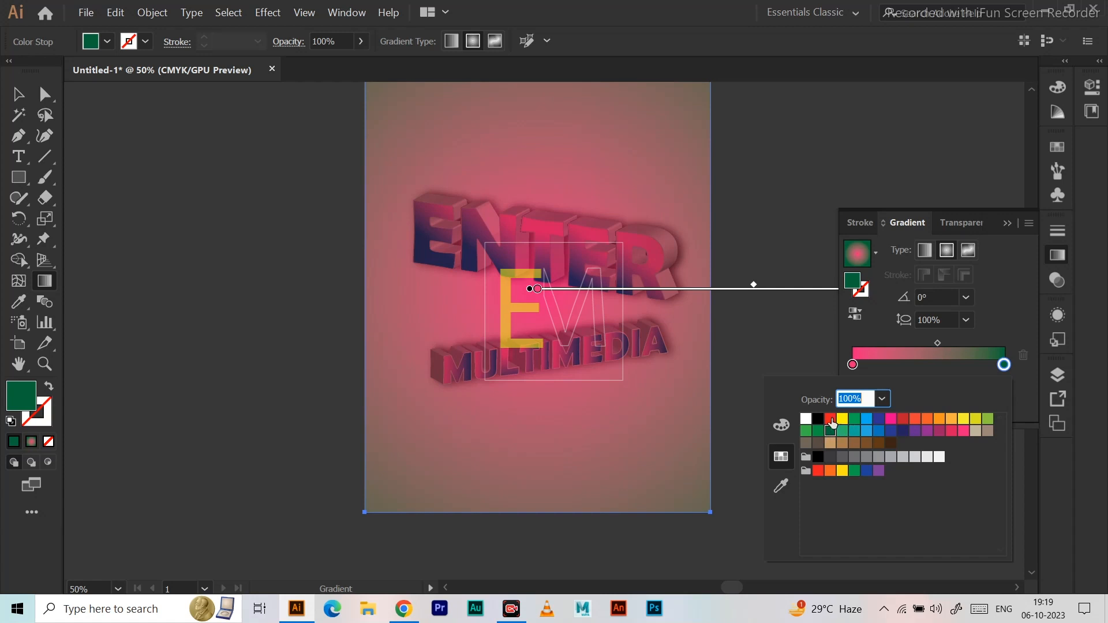
click(831, 419)
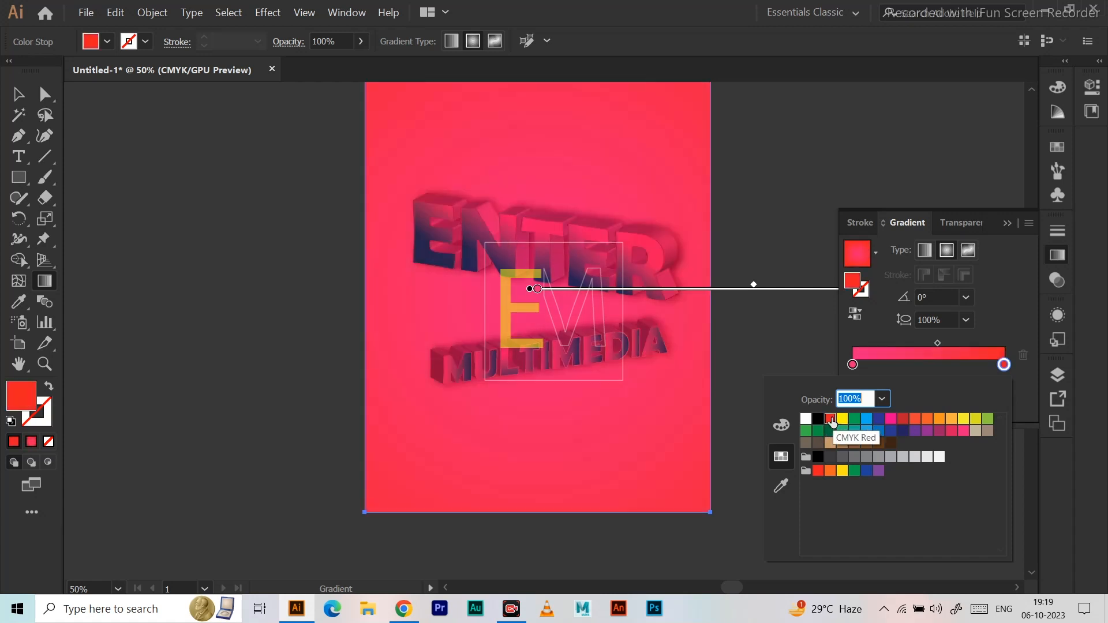
click(14, 101)
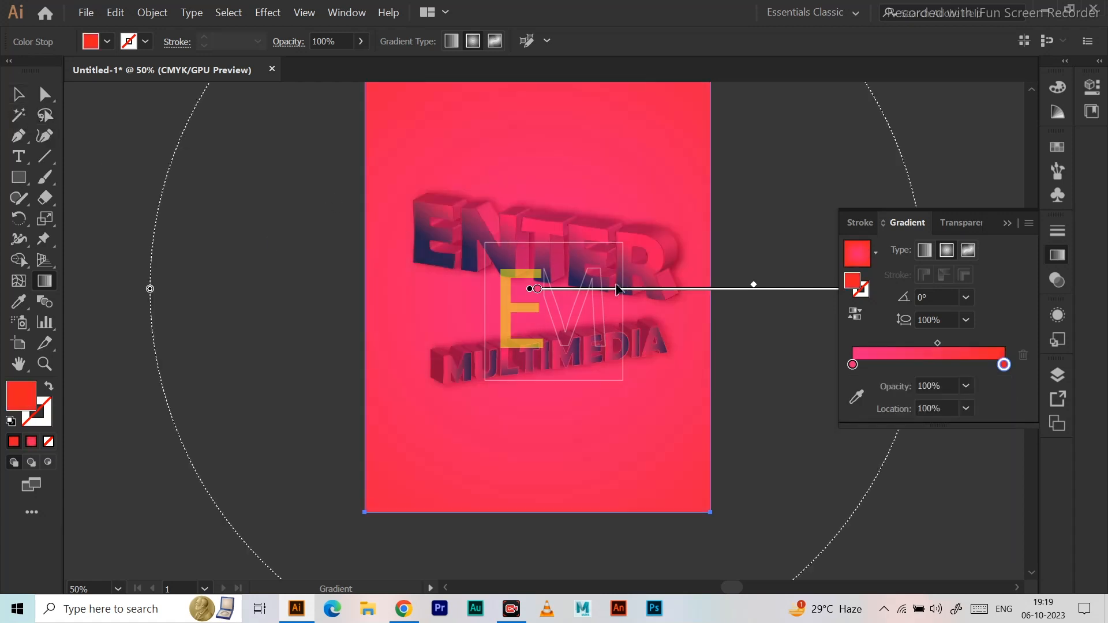
key(v)
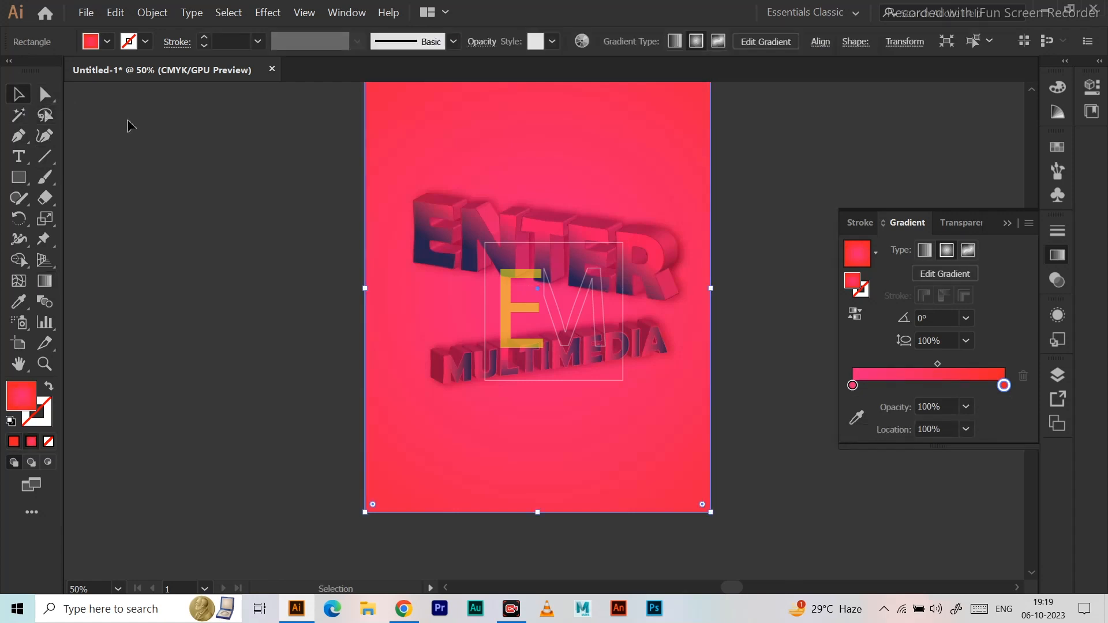
Change the navy end stop of the ENTER lettering's gradient to CMYK Yellow.
click(495, 249)
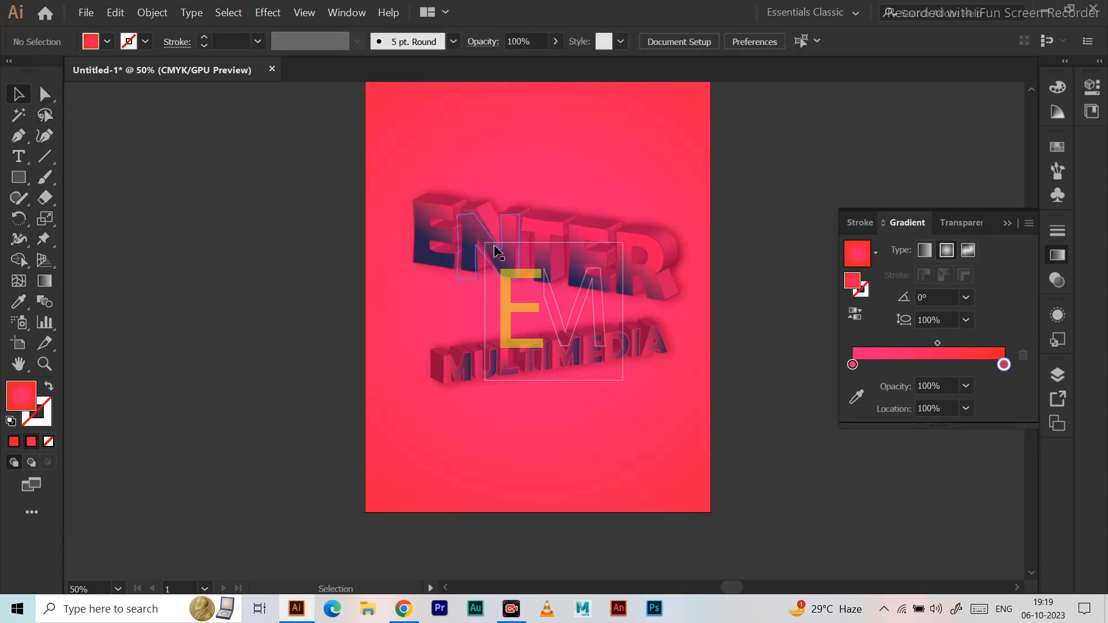
double_click(1003, 365)
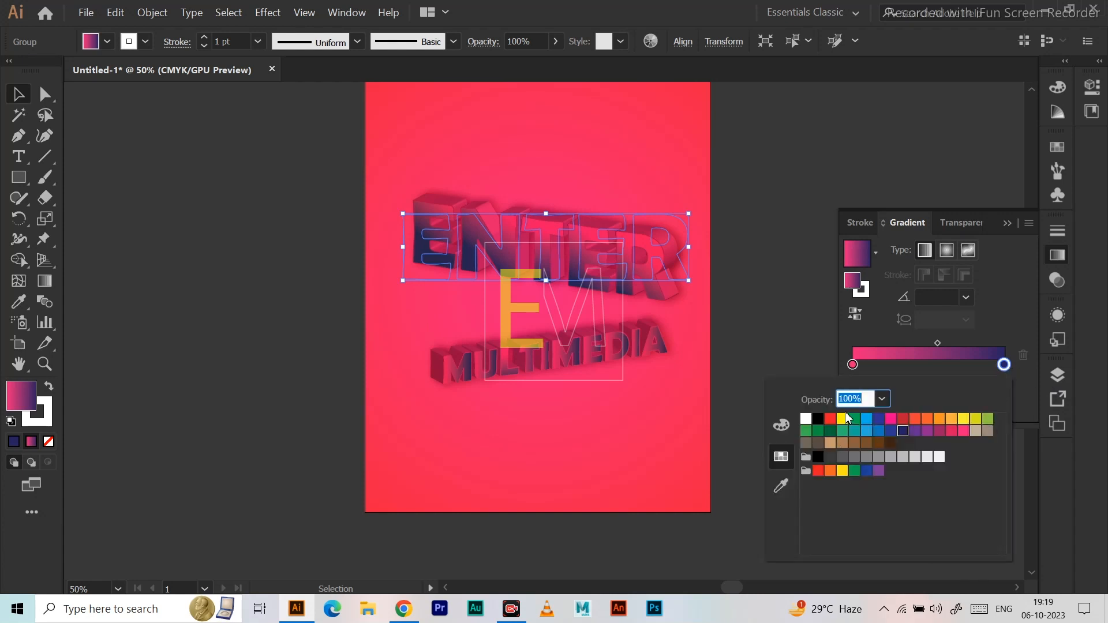
click(841, 419)
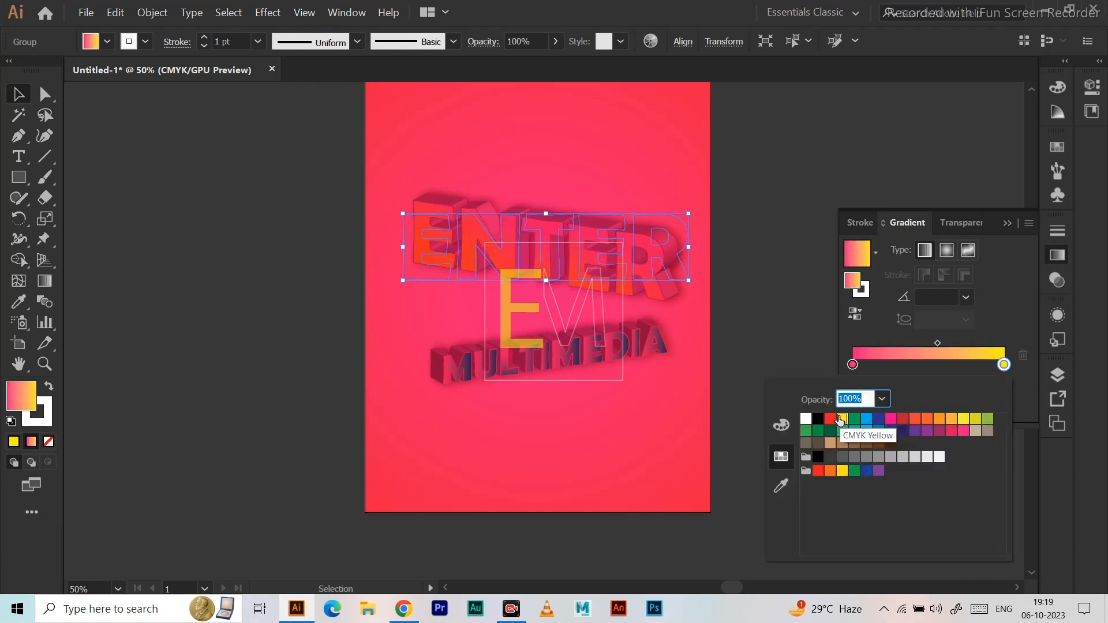
click(783, 164)
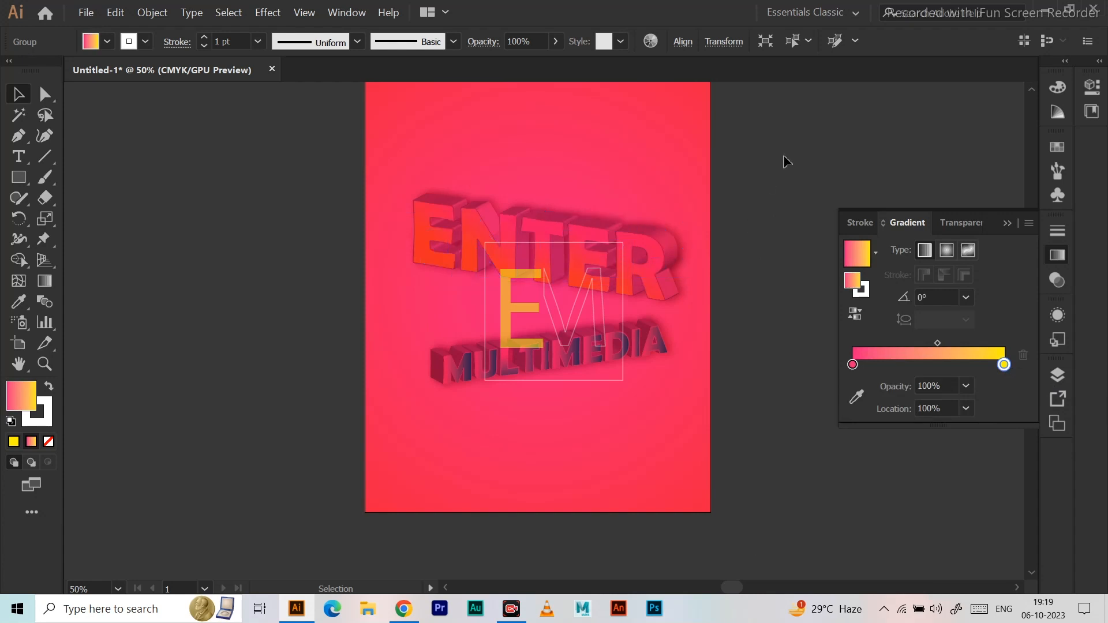
Change the navy end stop of the MULTIMEDIA lettering's gradient to CMYK Red.
click(590, 349)
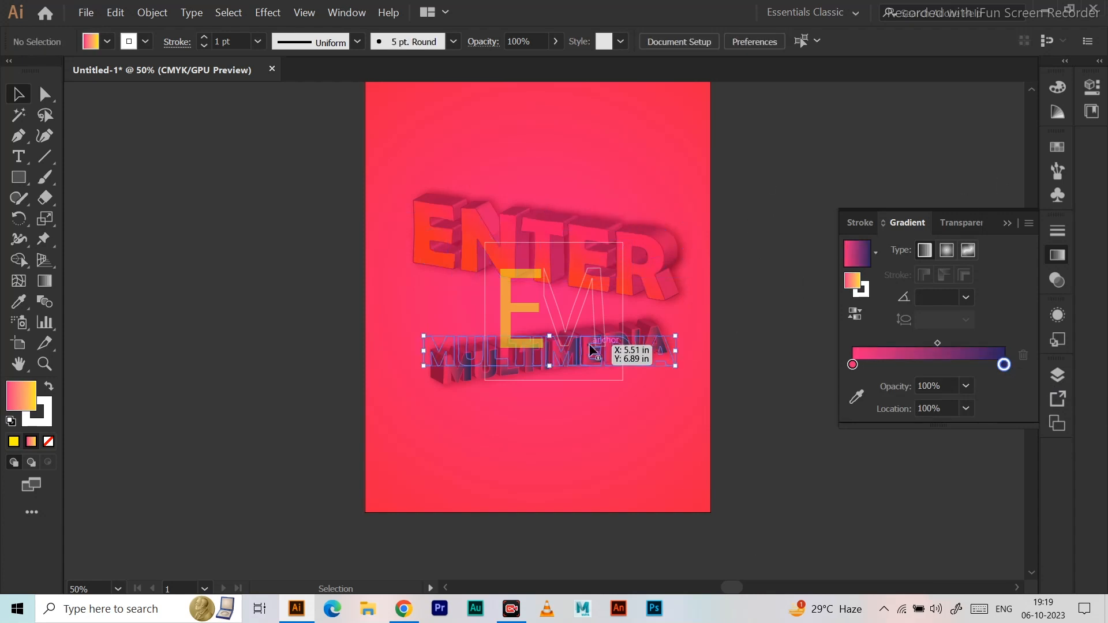
double_click(1004, 365)
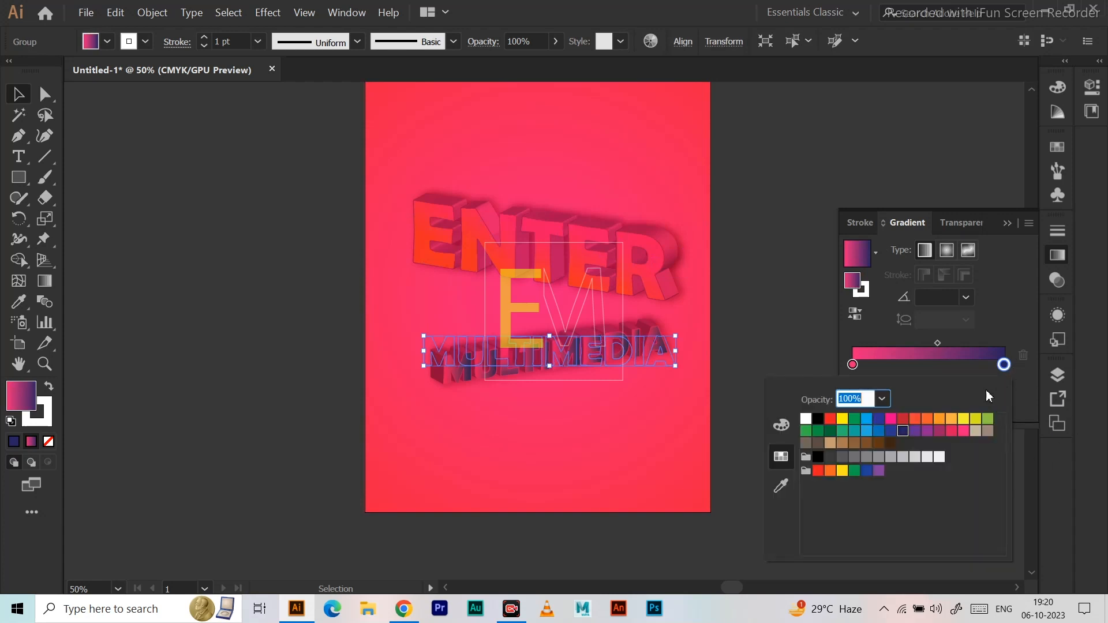
click(832, 419)
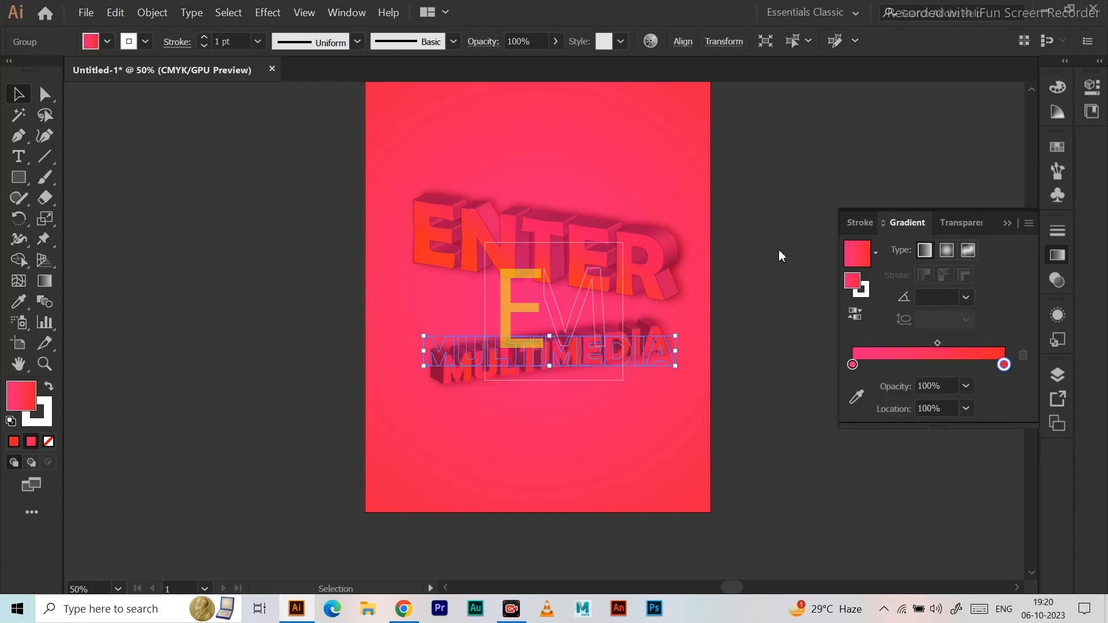
click(744, 232)
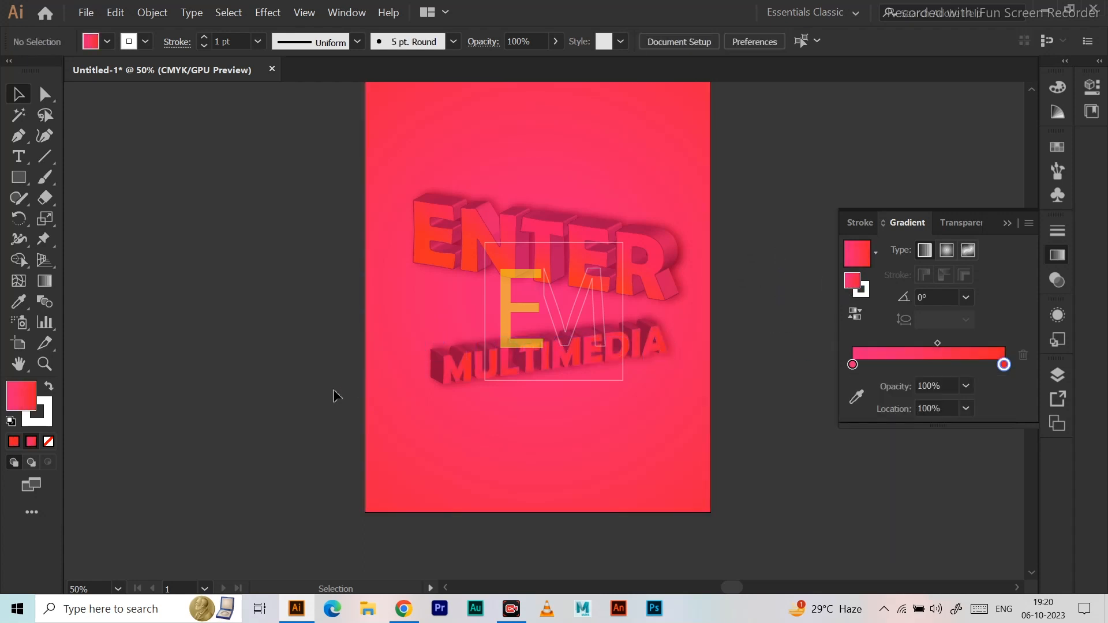
Give the MULTIMEDIA lettering an orange-yellow stroke with the colour FFB000.
click(462, 366)
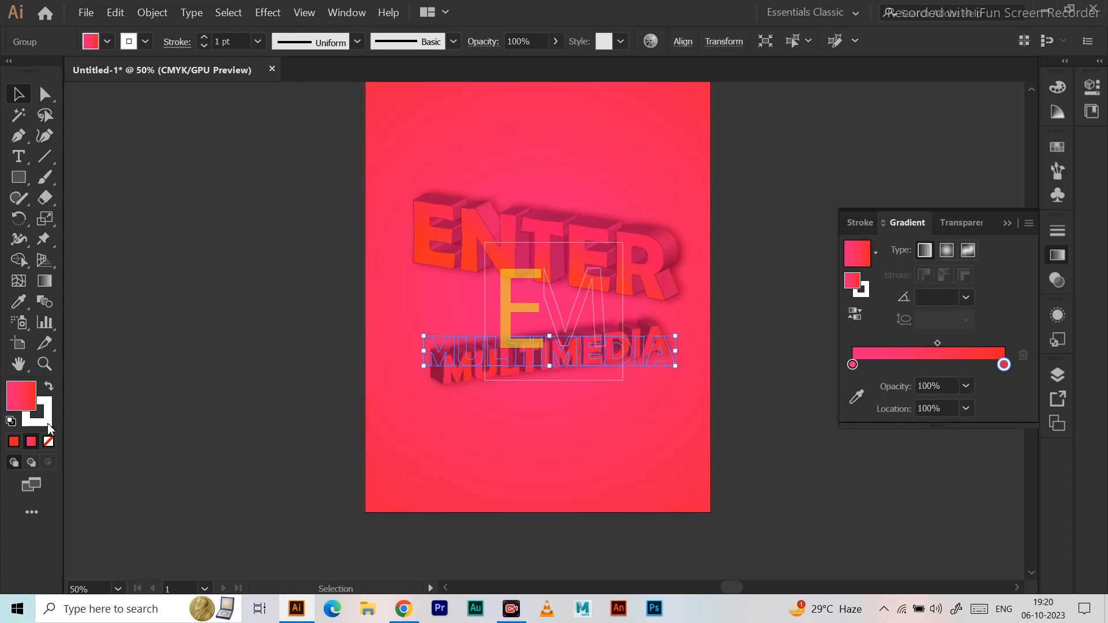
double_click(47, 424)
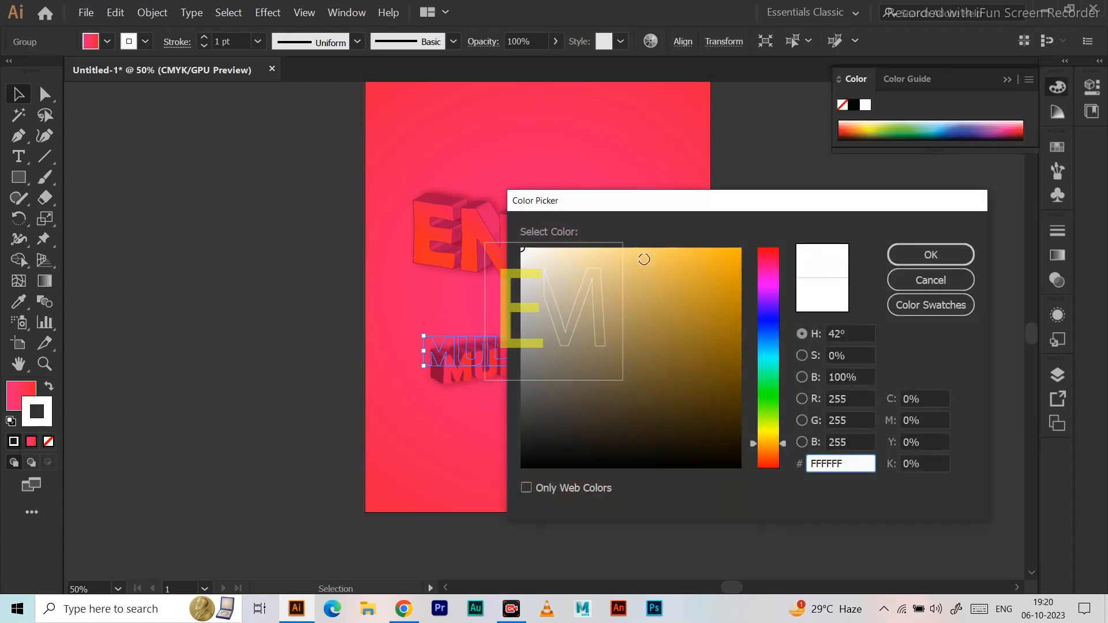
drag(687, 253, 742, 246)
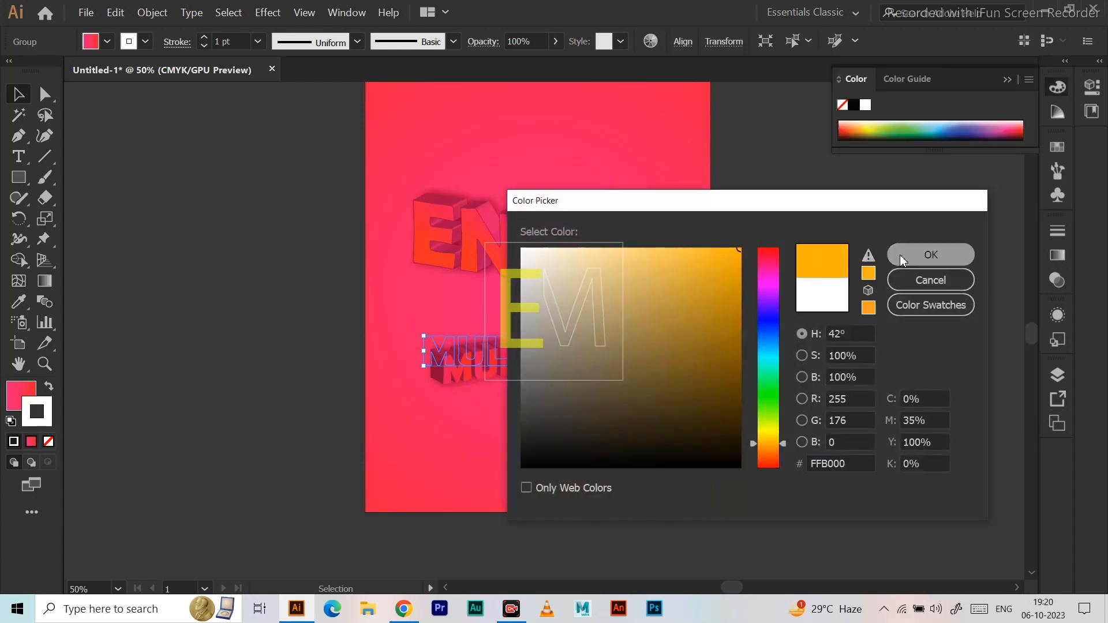
click(903, 261)
click(797, 243)
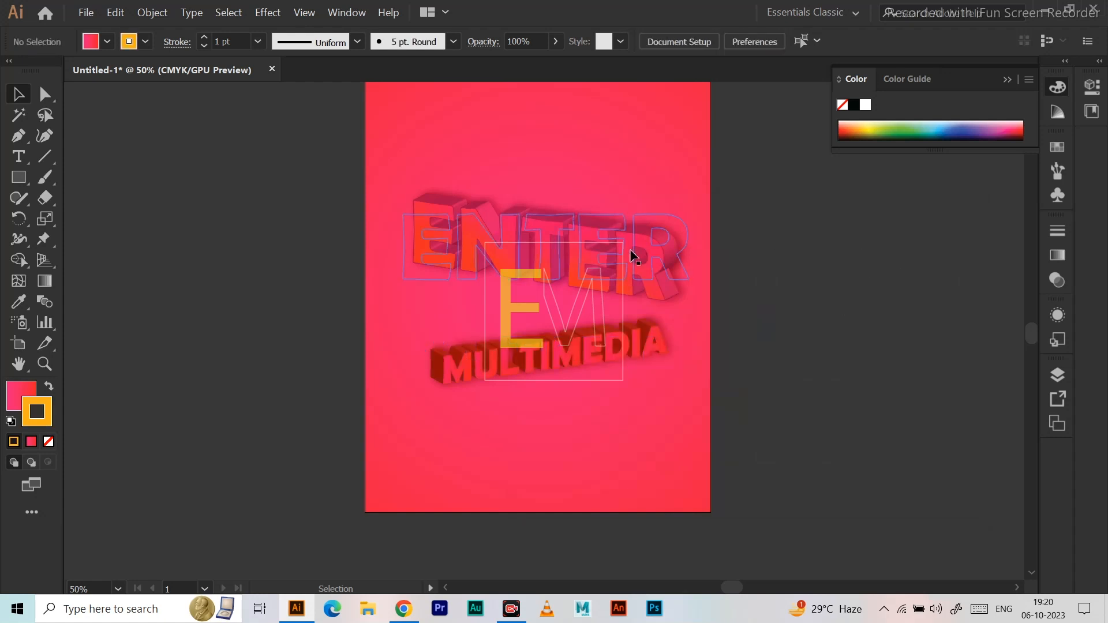
Change the ENTER lettering's stroke to a light green, 7AC143.
click(634, 255)
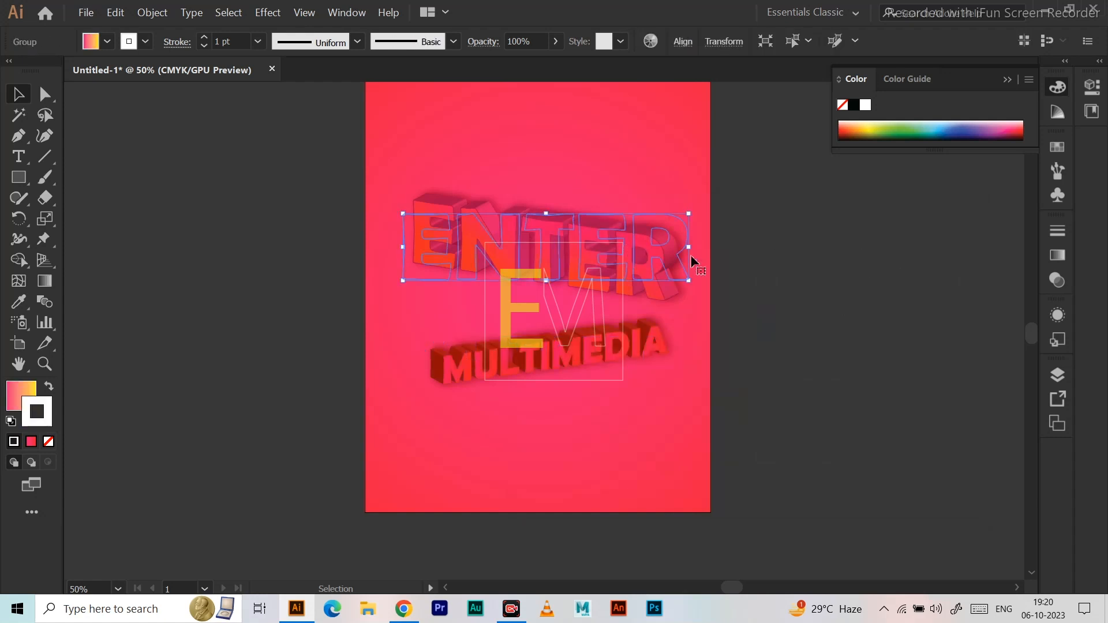
double_click(40, 410)
click(767, 408)
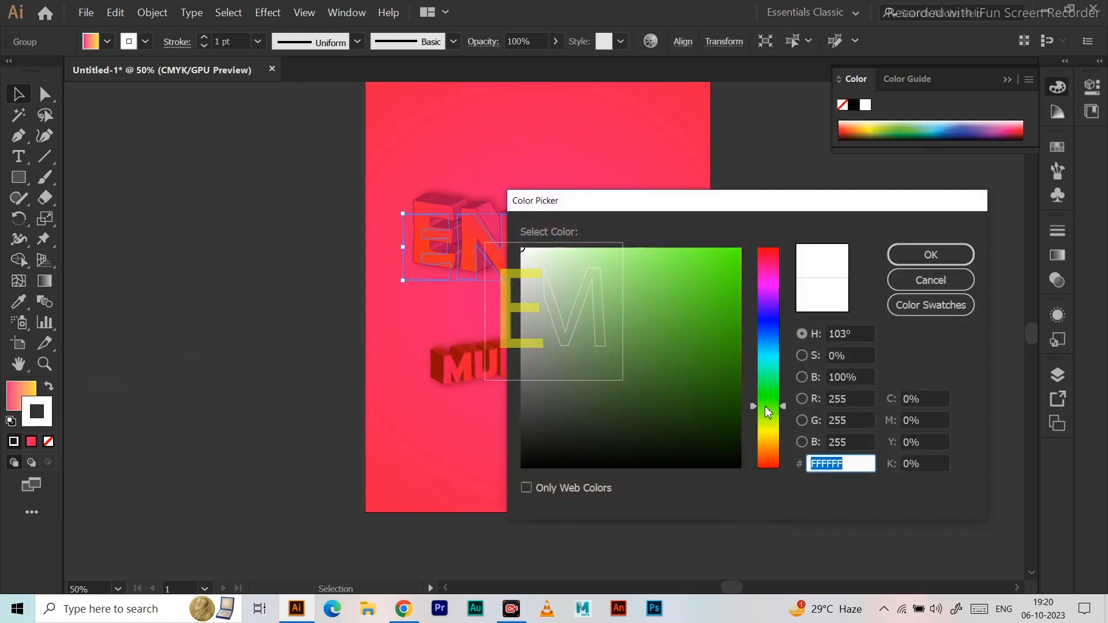
drag(721, 277, 756, 242)
click(930, 254)
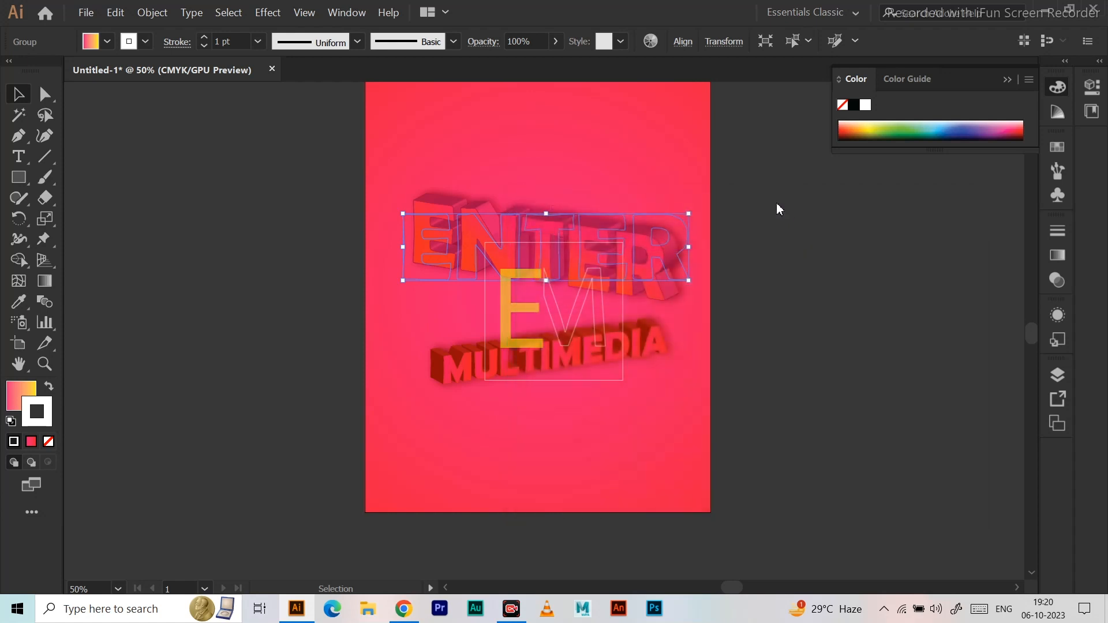
click(825, 290)
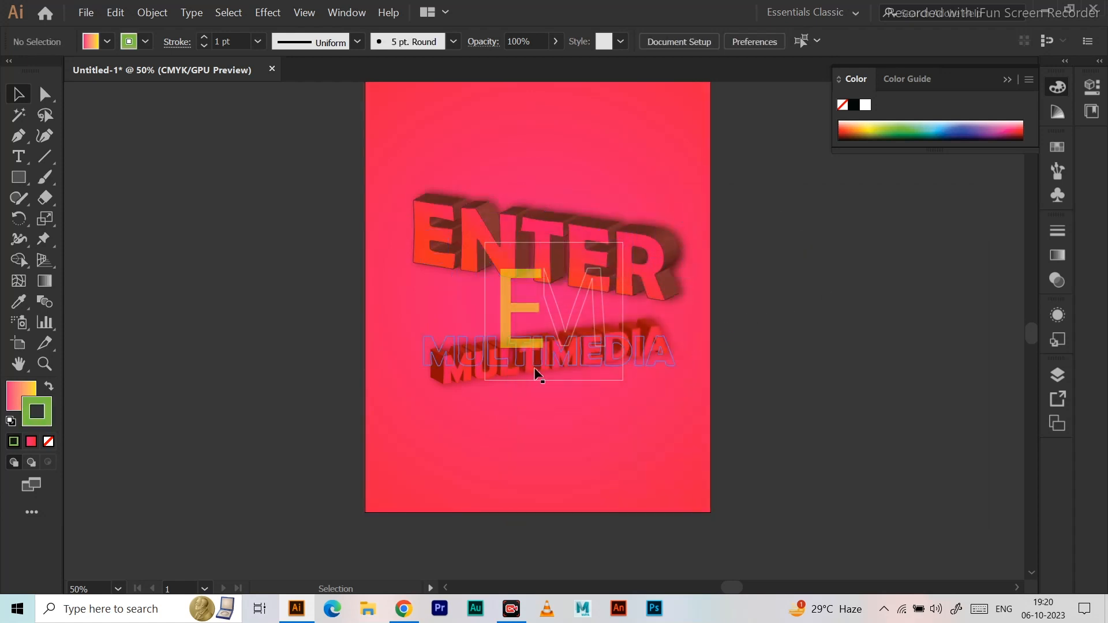
Recolour the MULTIMEDIA lettering's stroke to a dark green.
click(605, 361)
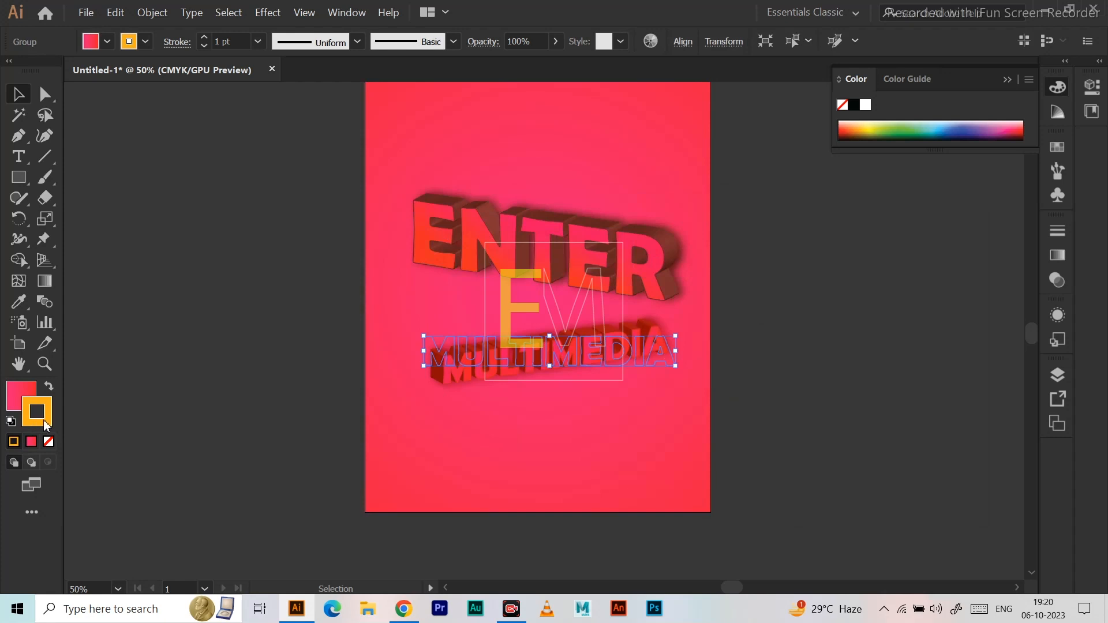
double_click(37, 411)
click(768, 401)
click(737, 361)
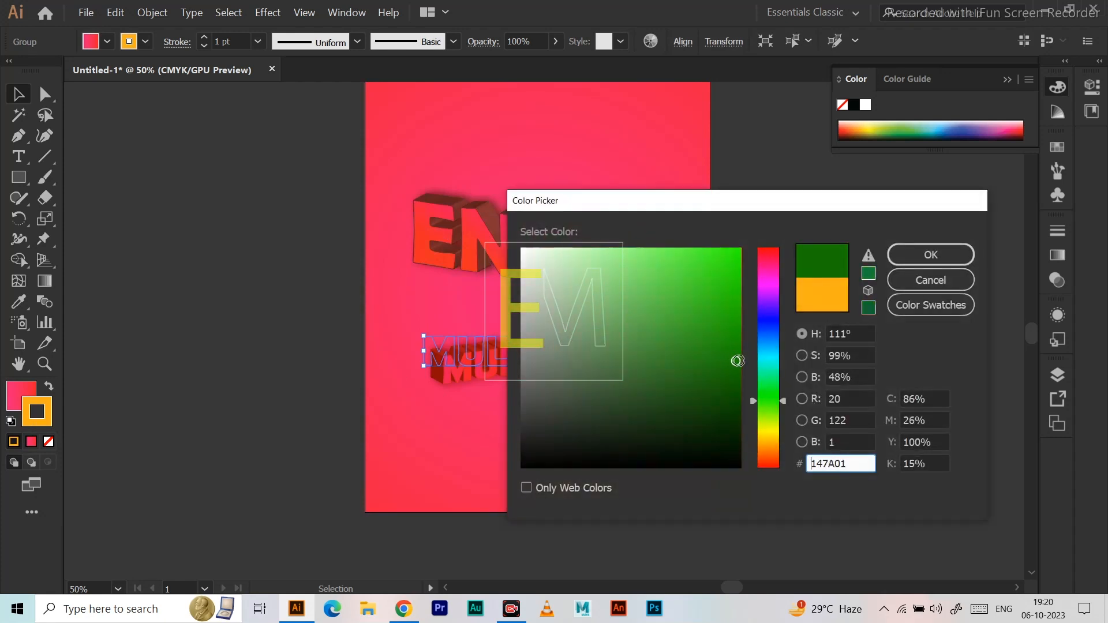
click(738, 362)
click(931, 254)
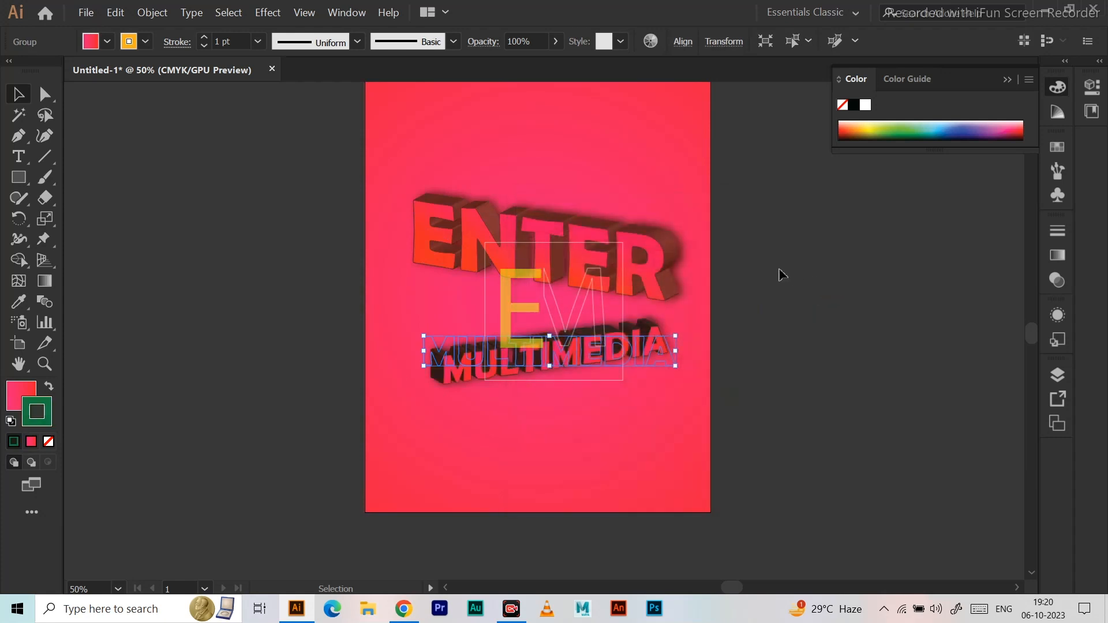
click(900, 304)
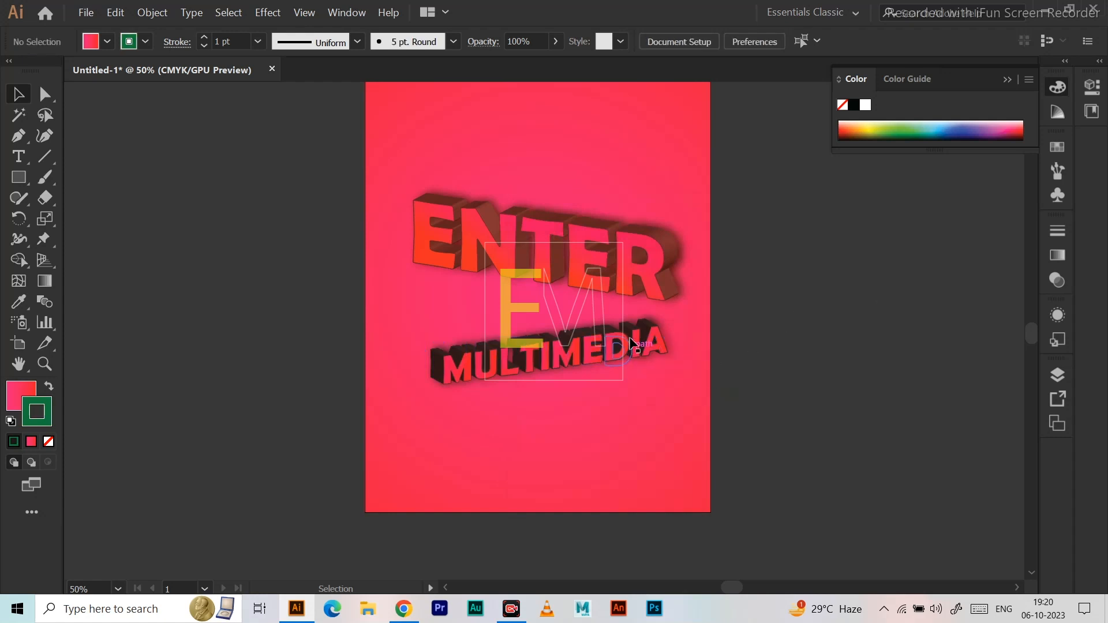
Copy the ENTER lettering's stroke colour code 7AC143 and apply it to the MULTIMEDIA lettering's stroke.
click(671, 256)
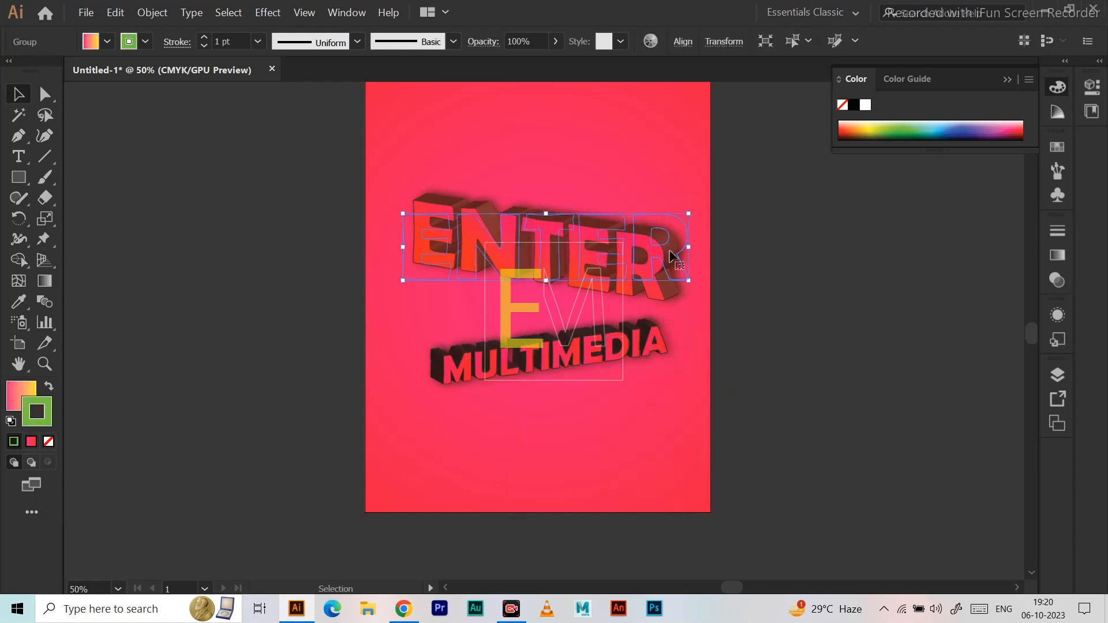
double_click(40, 425)
key(ctrl+c)
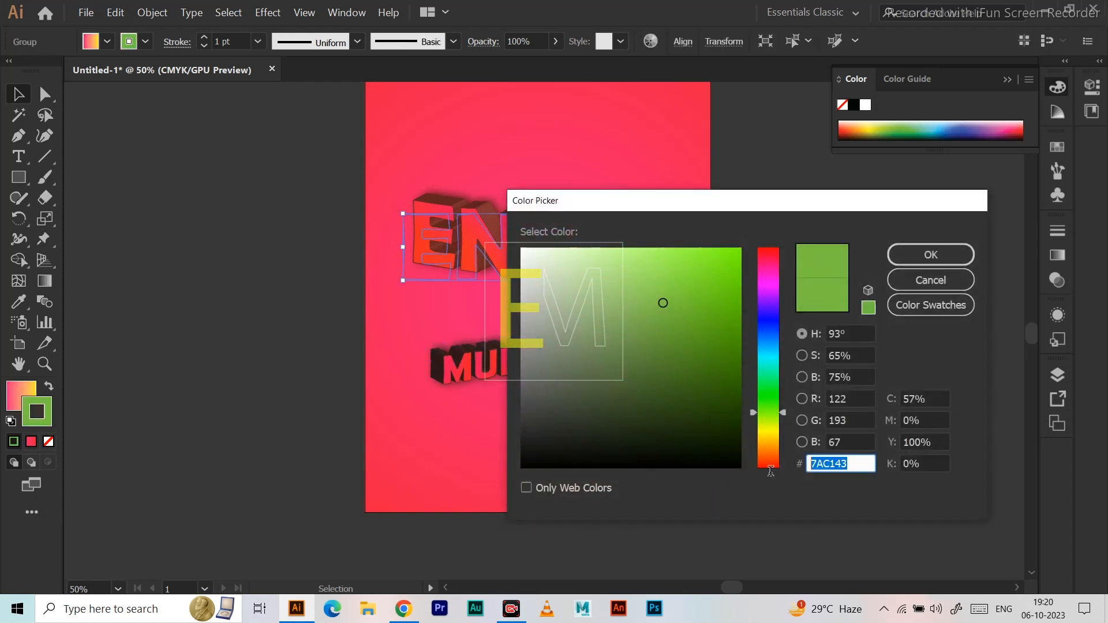
click(931, 255)
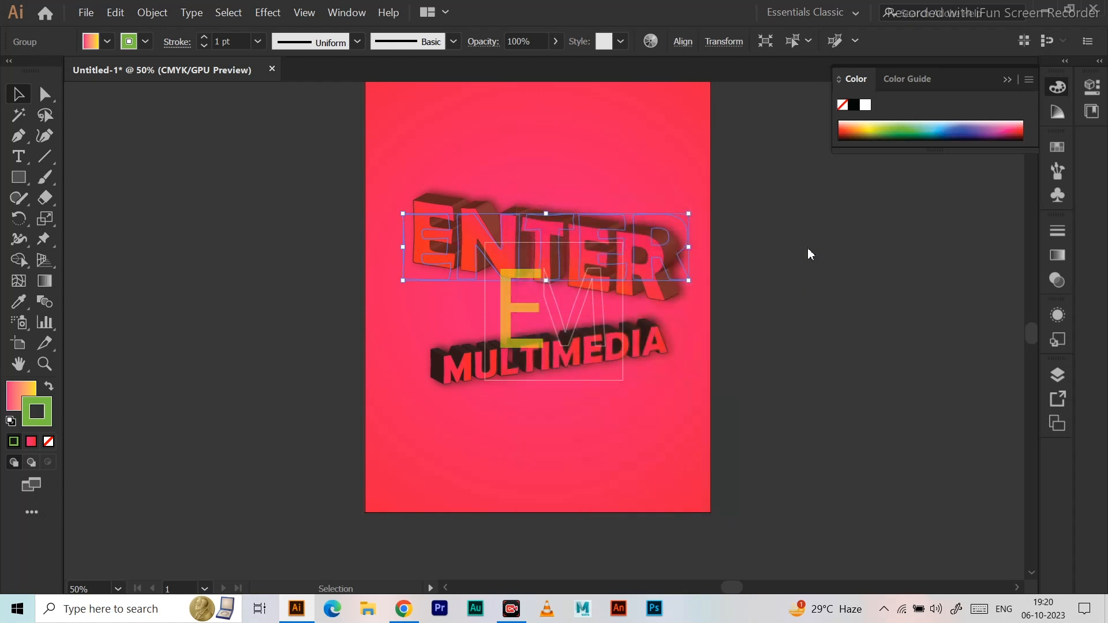
click(505, 367)
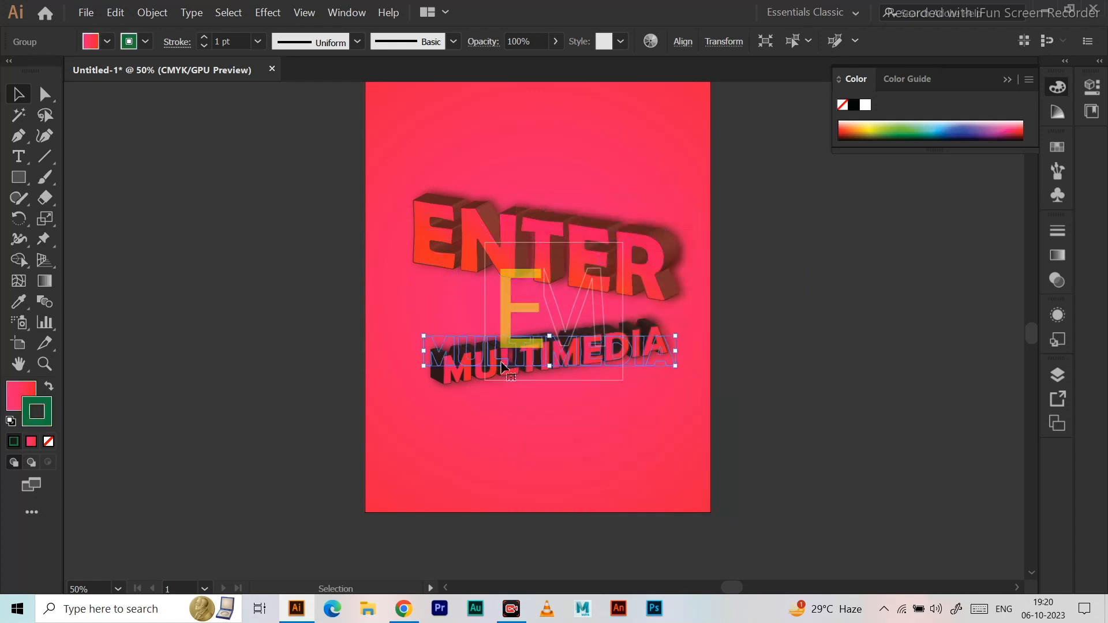
double_click(38, 414)
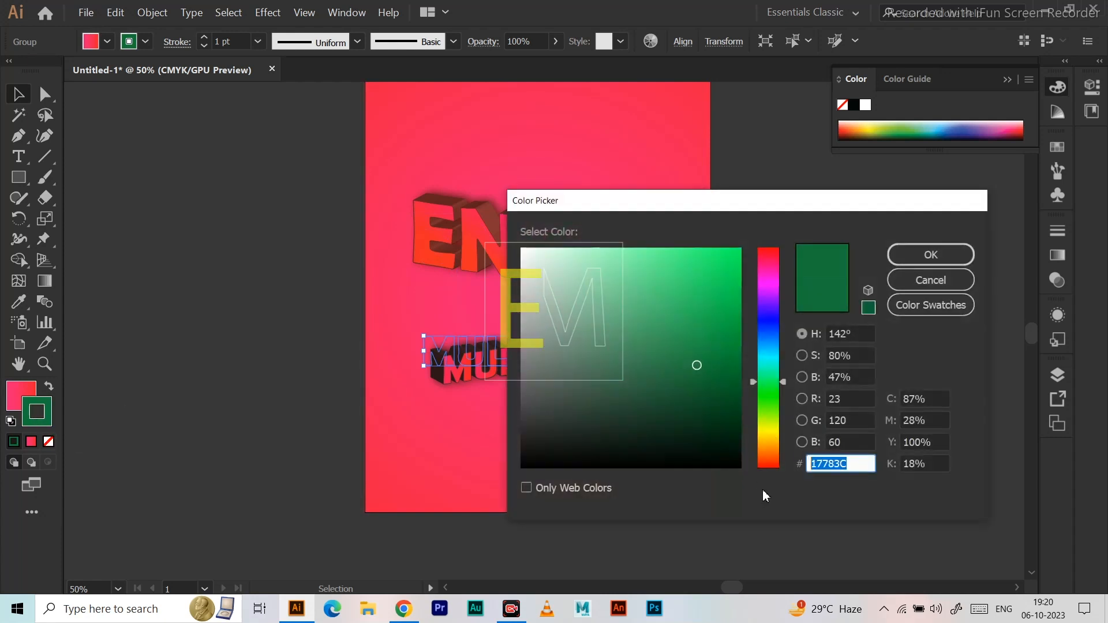
key(ctrl+v)
click(943, 252)
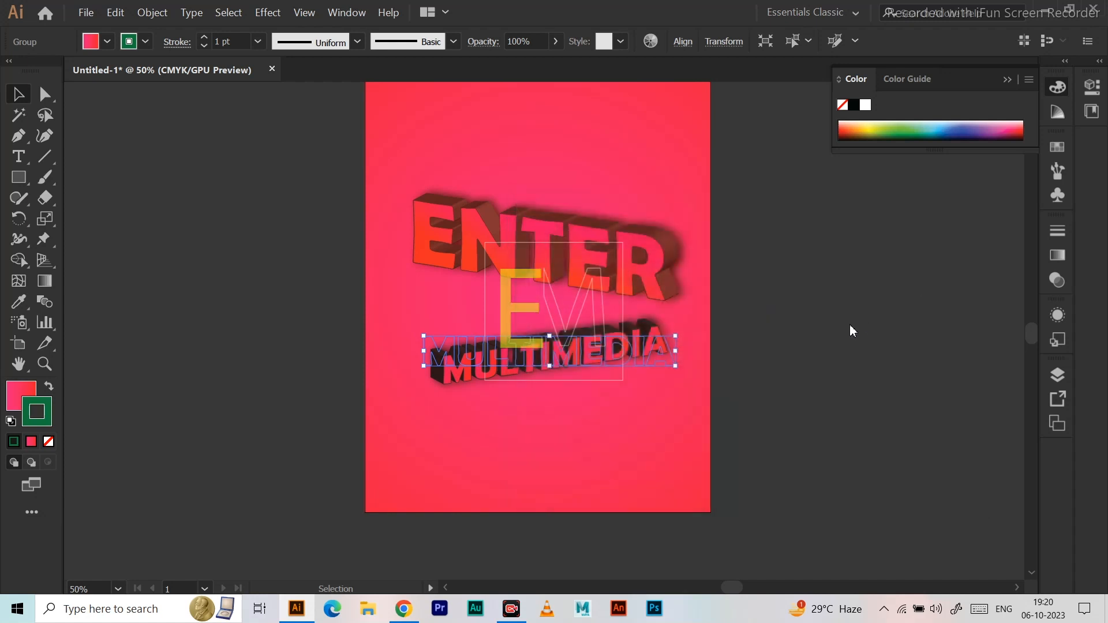
click(810, 283)
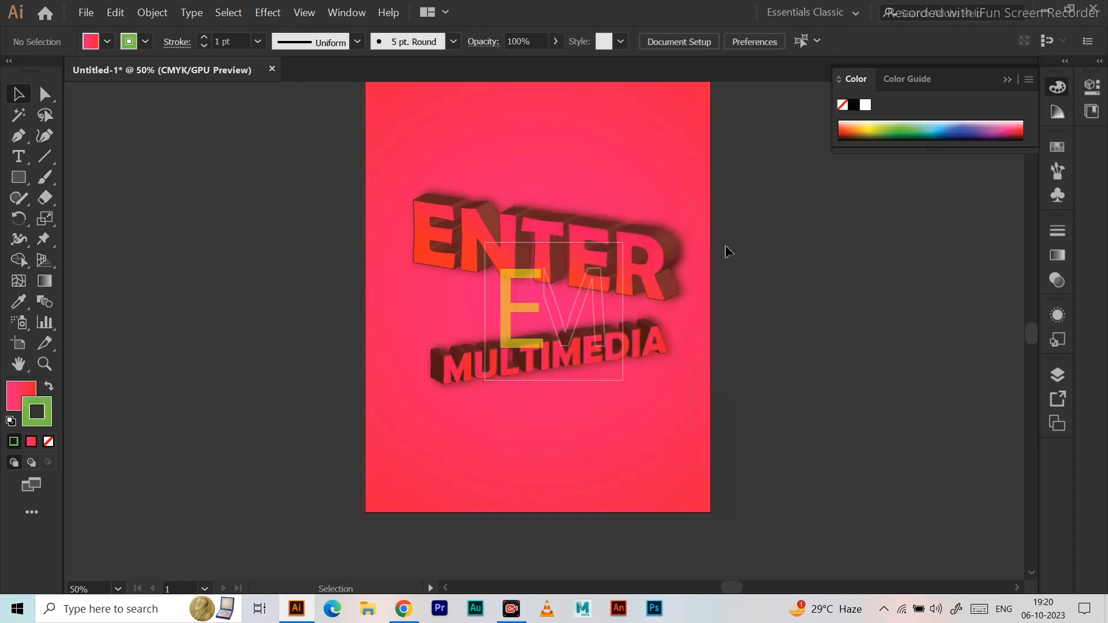
drag(798, 270, 774, 279)
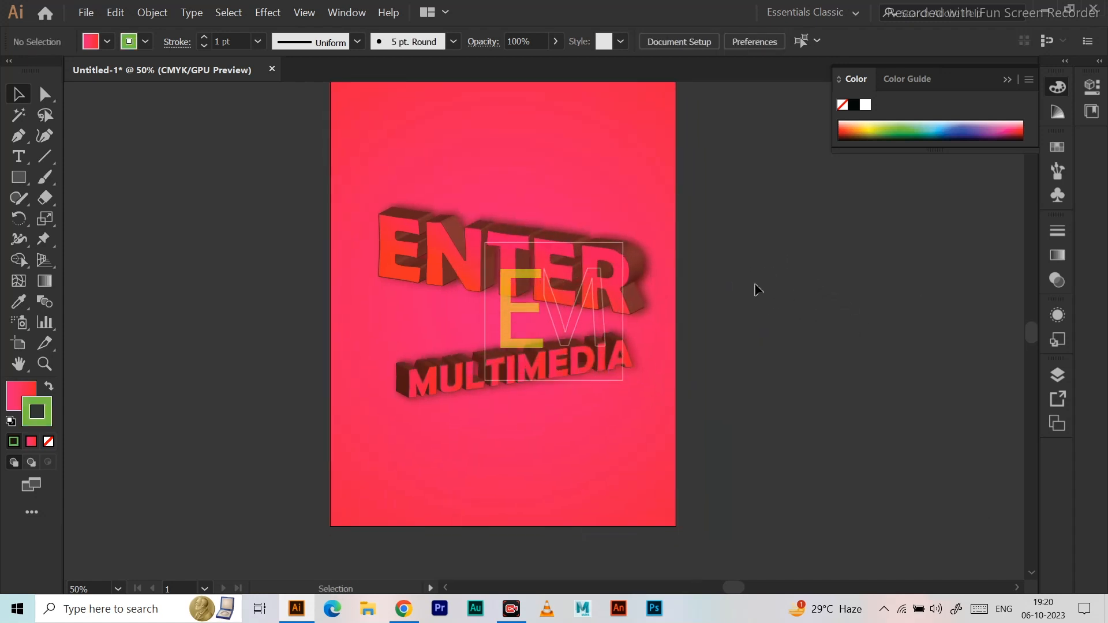
scroll(548, 295, up, 1)
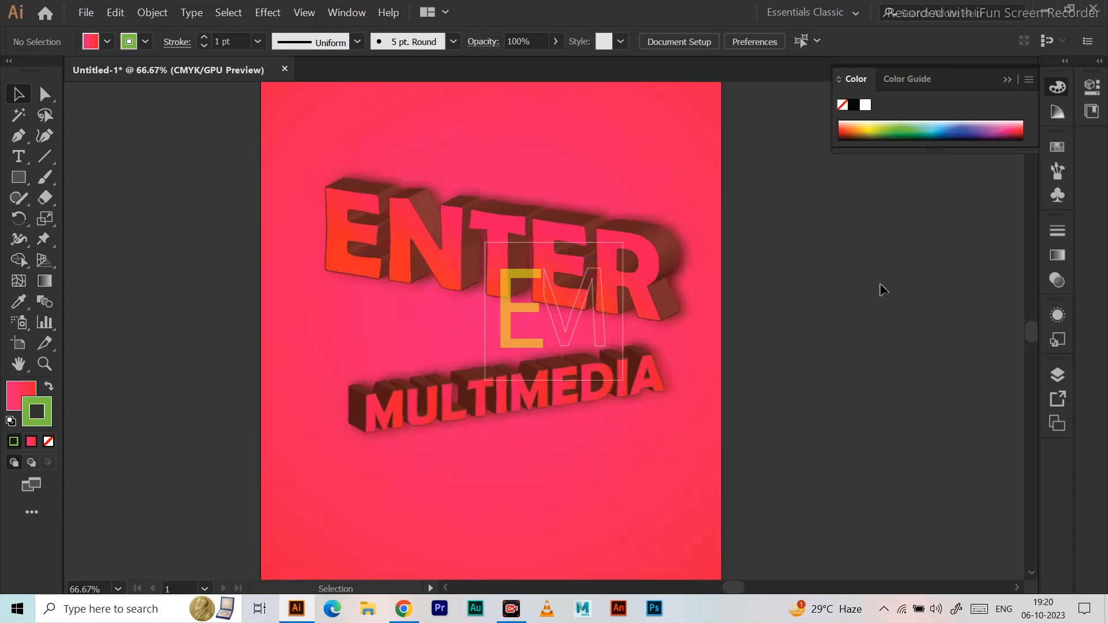